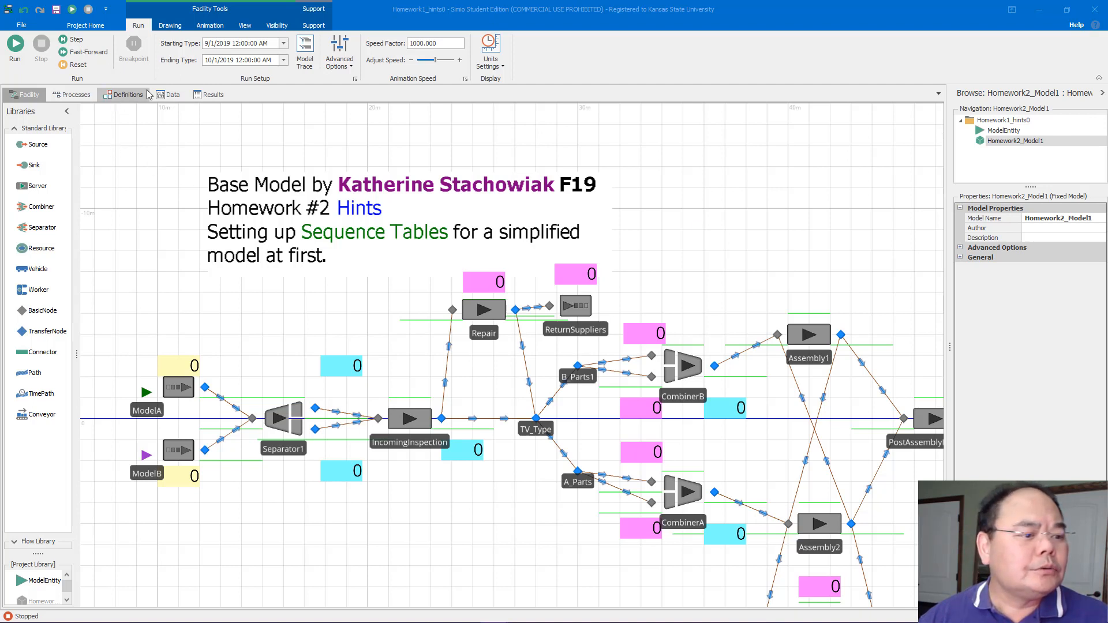
Open the model's data tables with their schema tools
left_click(169, 95)
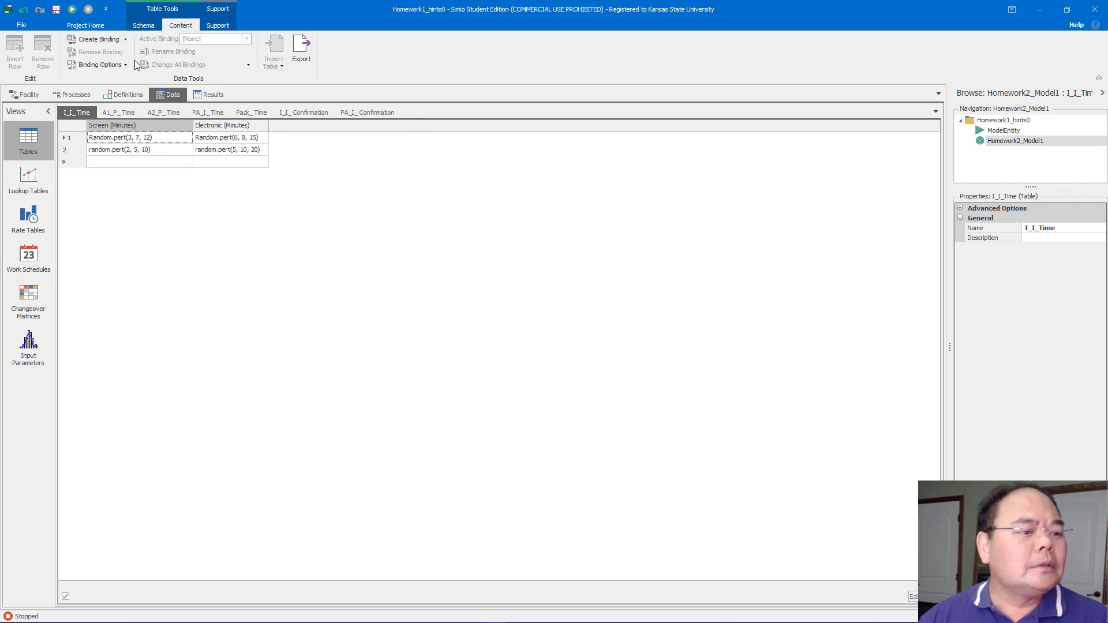
left_click(146, 25)
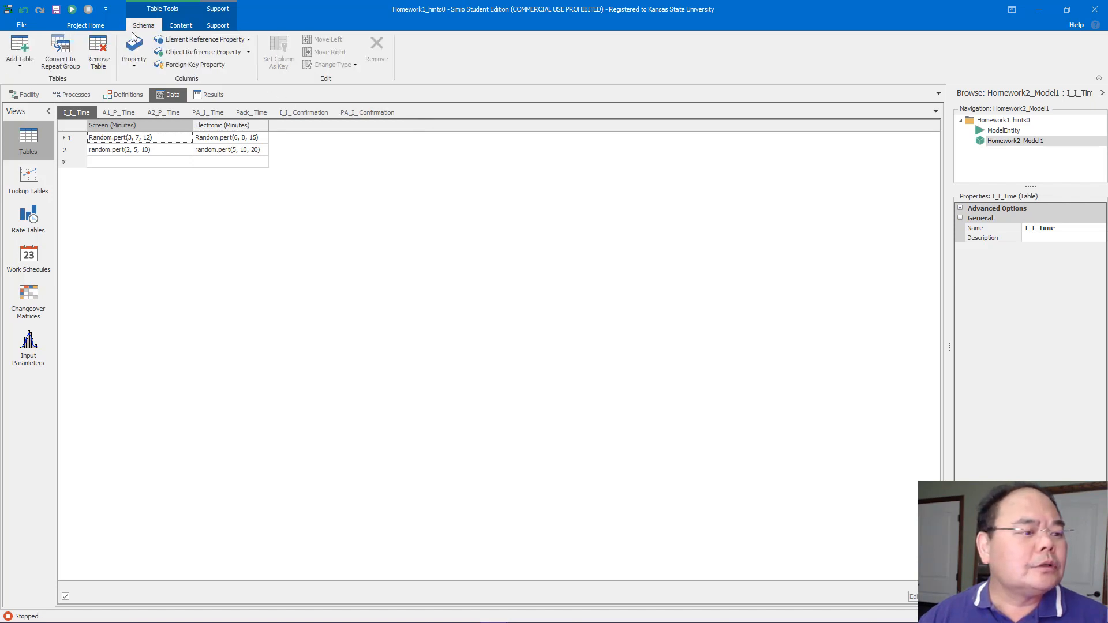
left_click(13, 44)
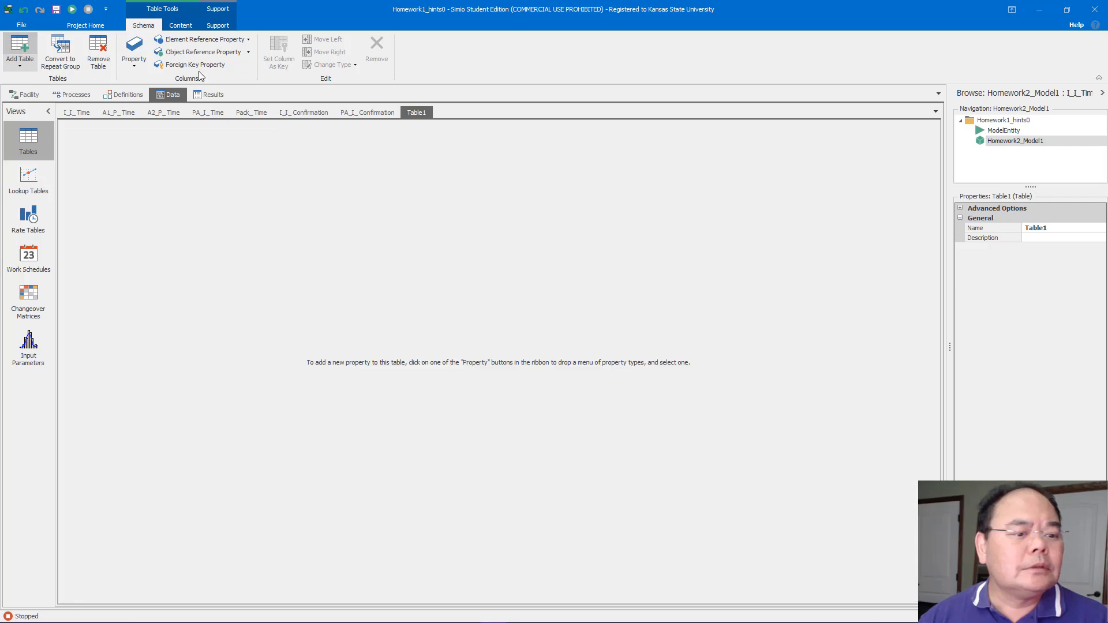
left_click(1052, 227)
double_click(1052, 226)
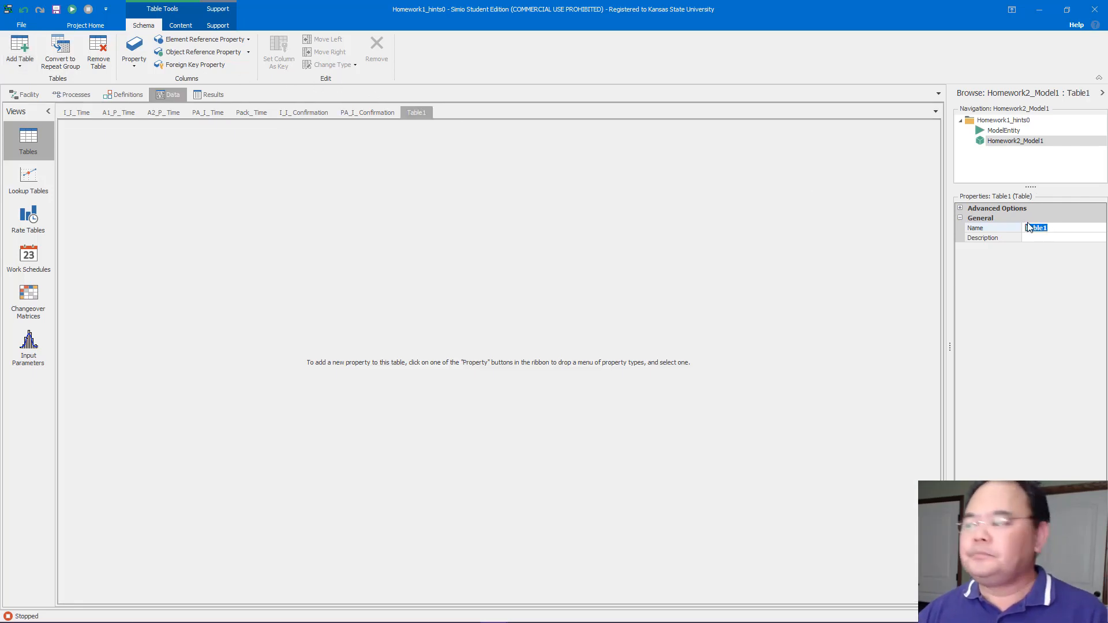
type("Mo")
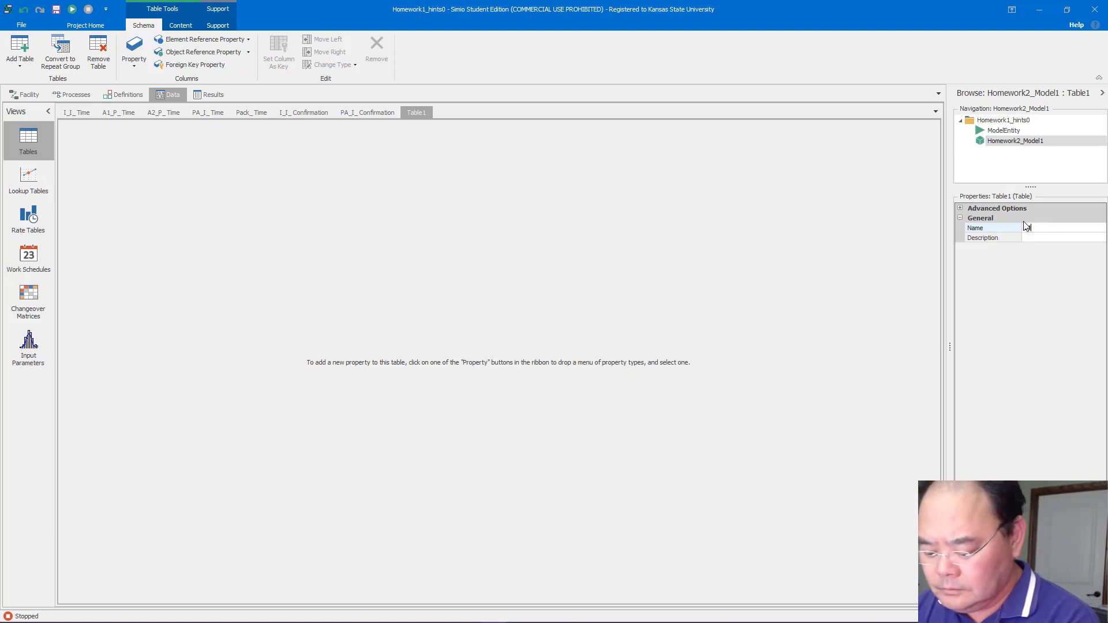
key("BackSpace")
key("BackSpace")
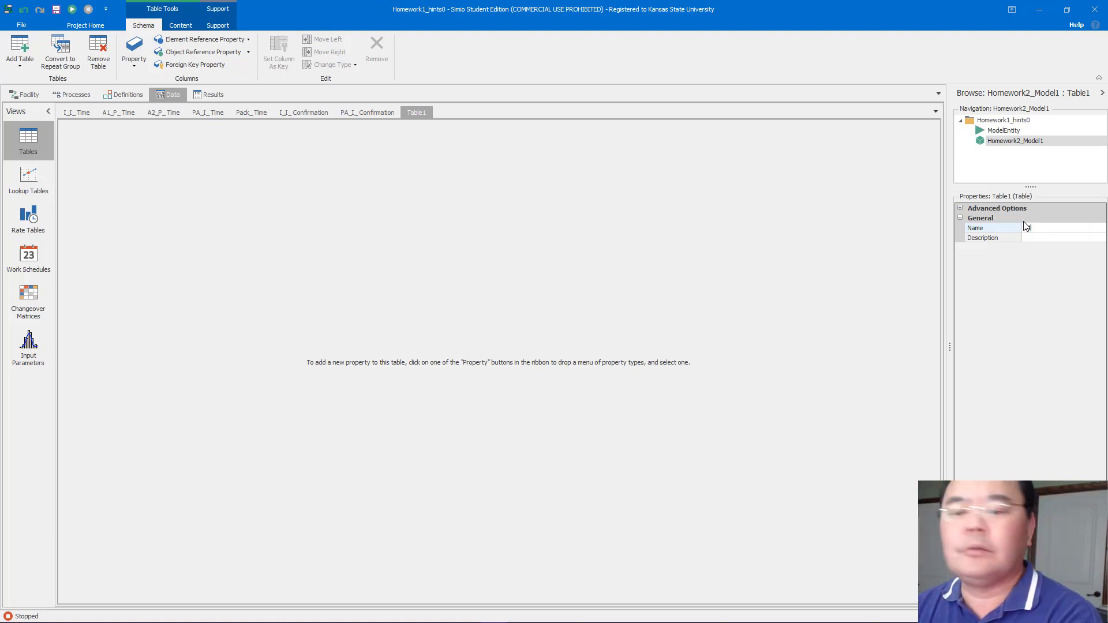
type("Se")
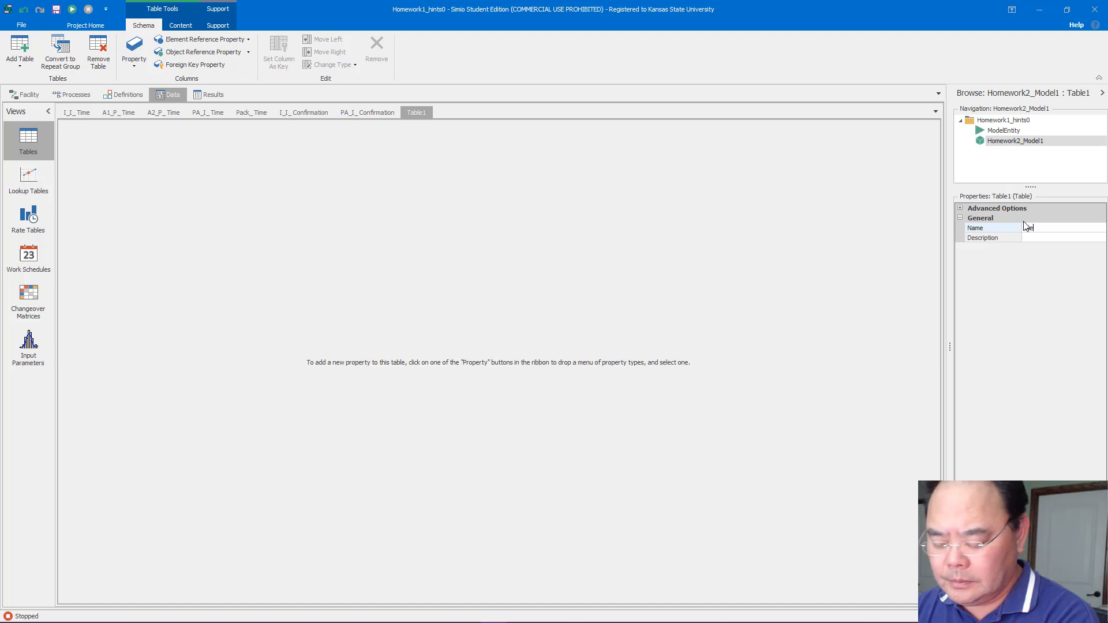
type("qModel")
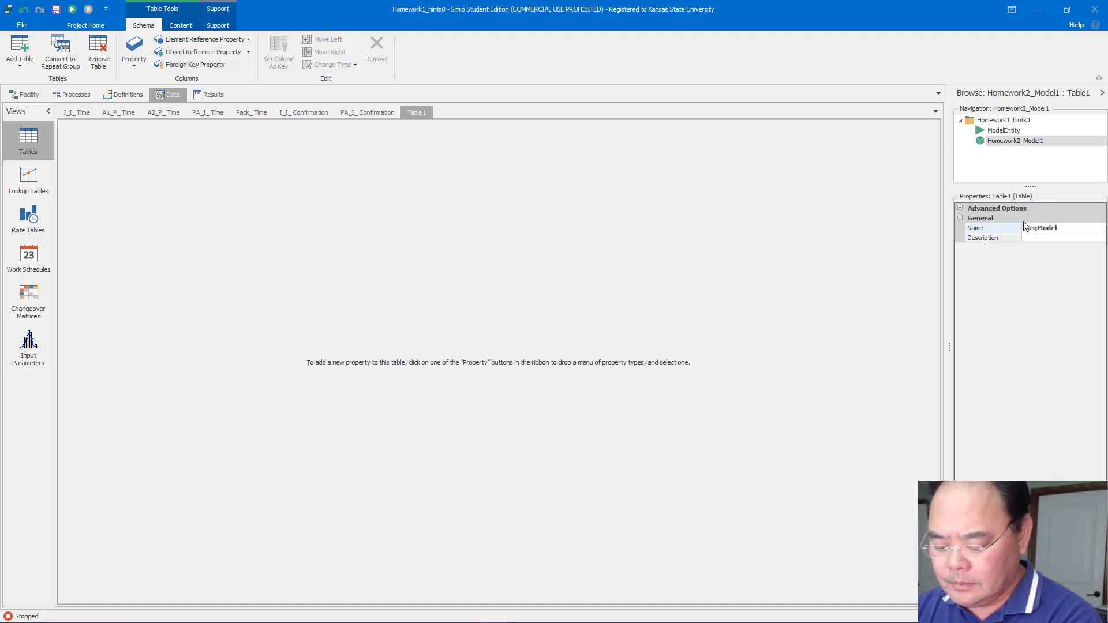
type("AScr")
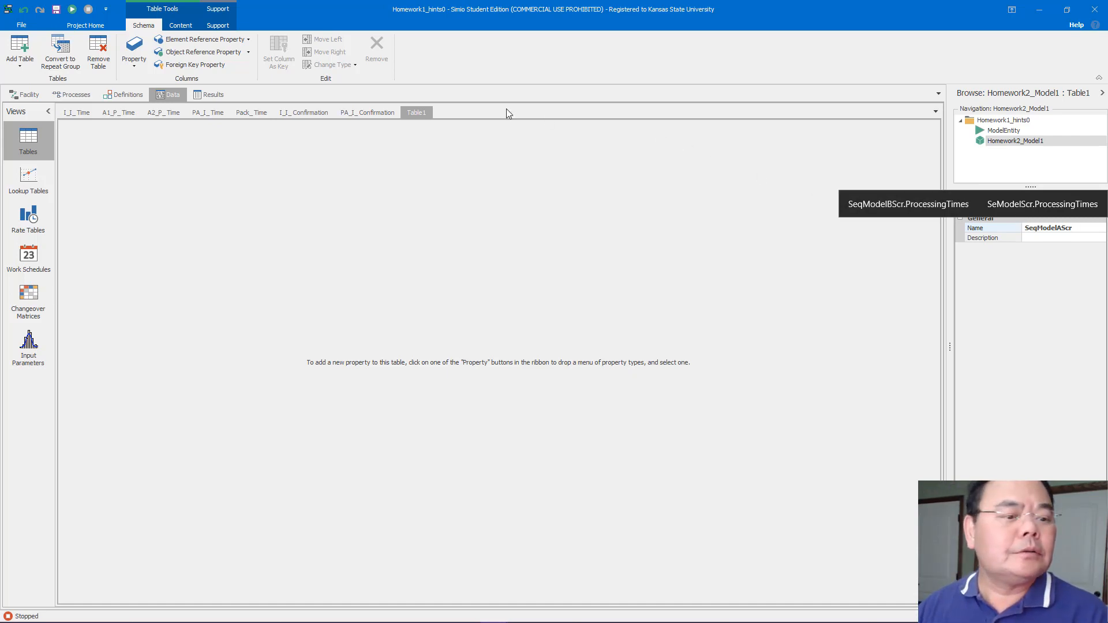
key("Return")
right_click(426, 113)
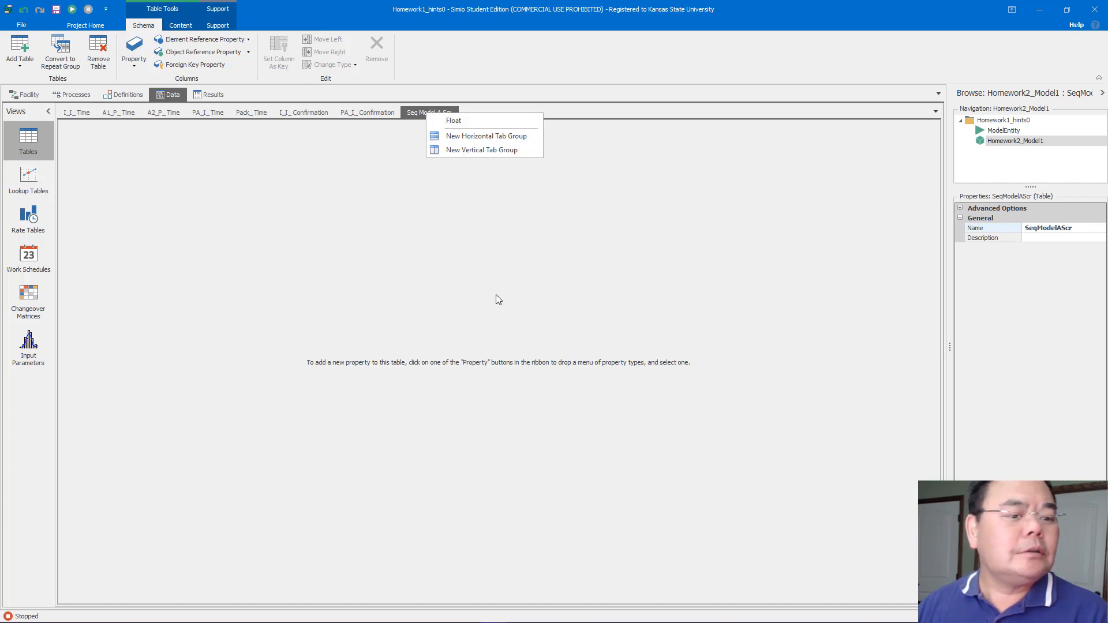
left_click(449, 257)
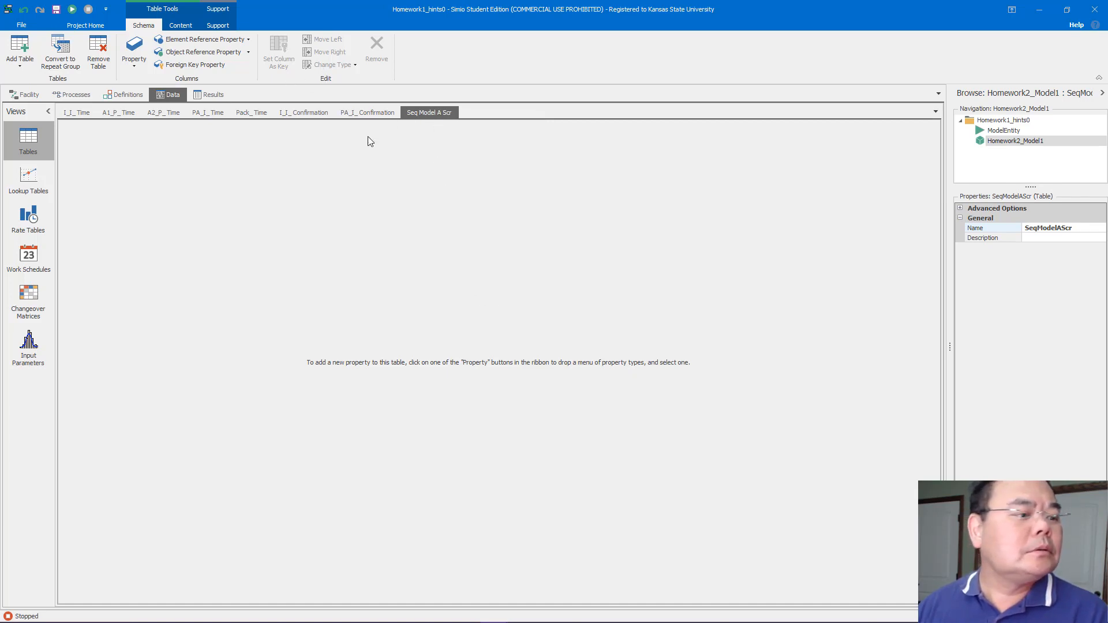
left_click(99, 52)
Add a sequence table and name it SeqModelAScr
left_click(22, 68)
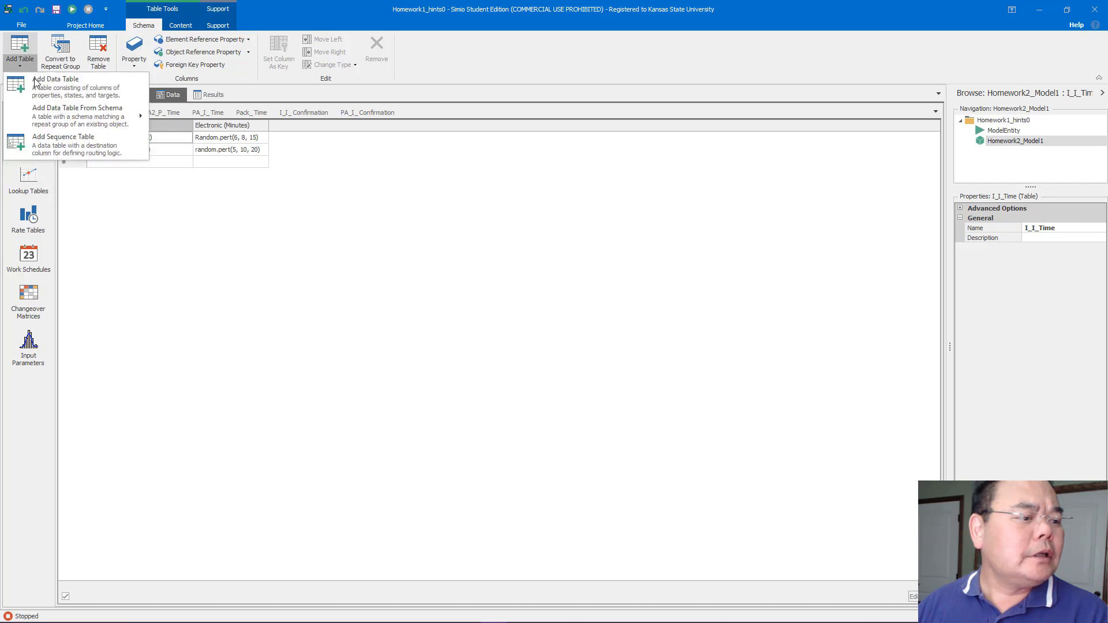
left_click(69, 150)
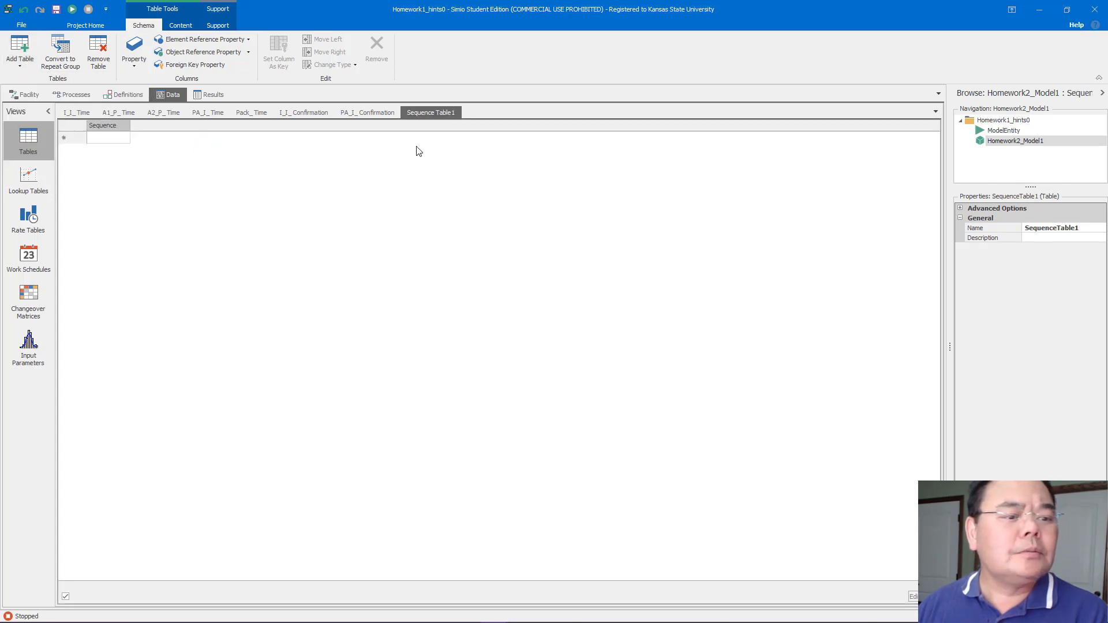
left_click(1084, 229)
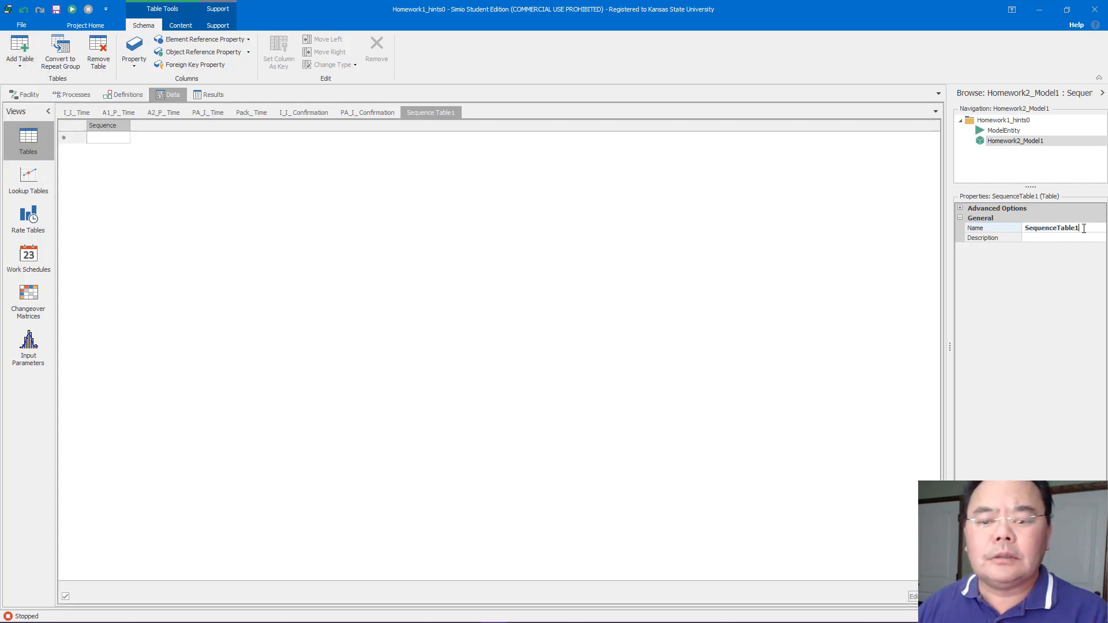
left_click_drag(1074, 228, 1037, 225)
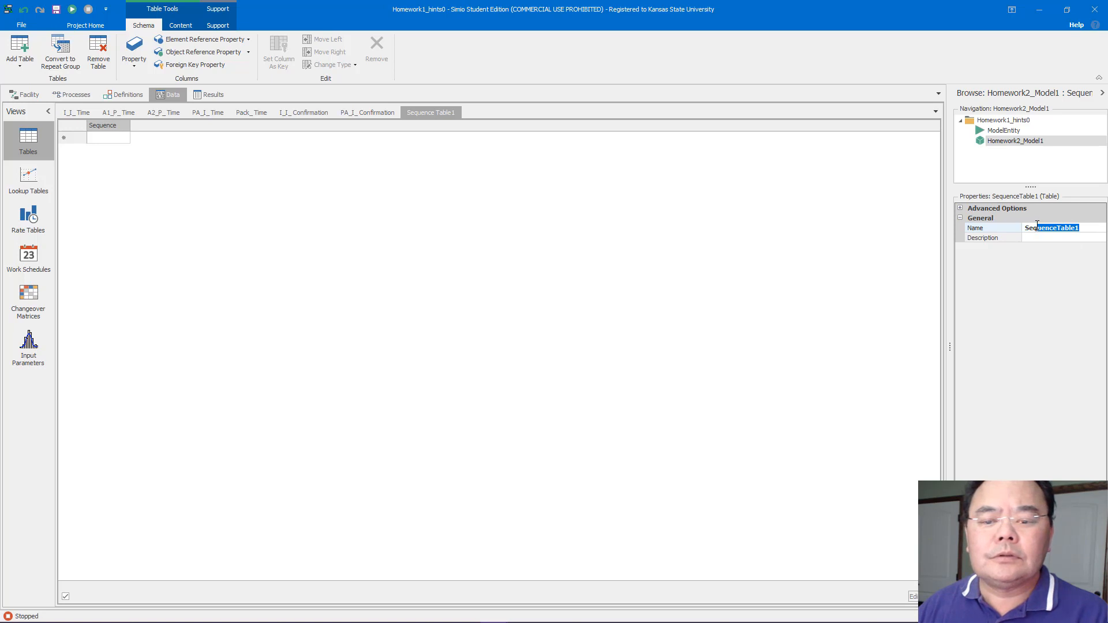
type("Mod")
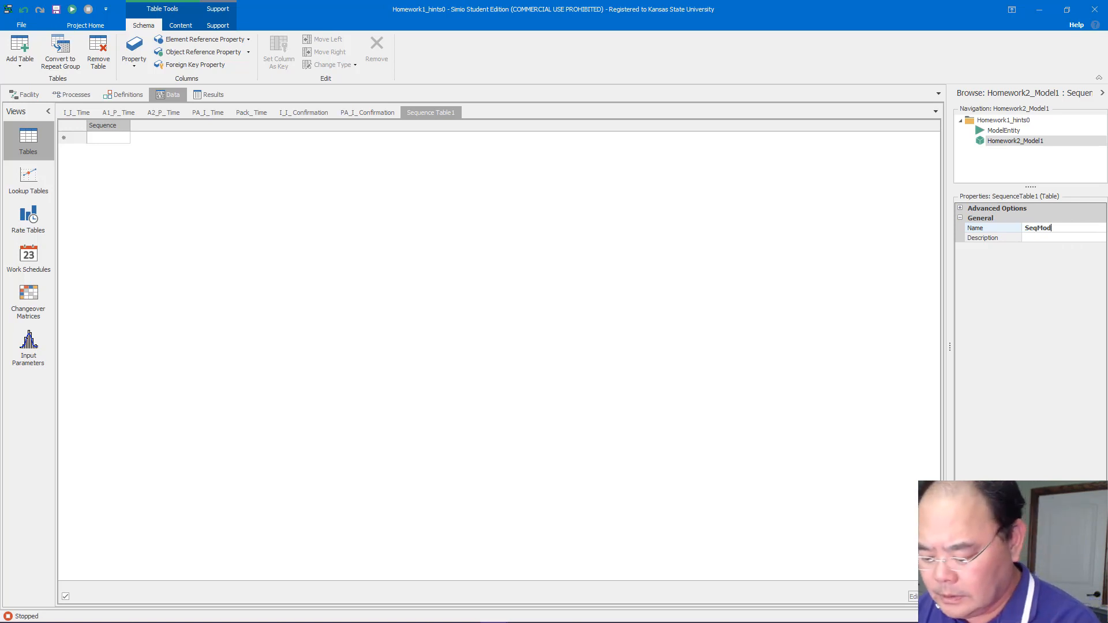
type("elASc")
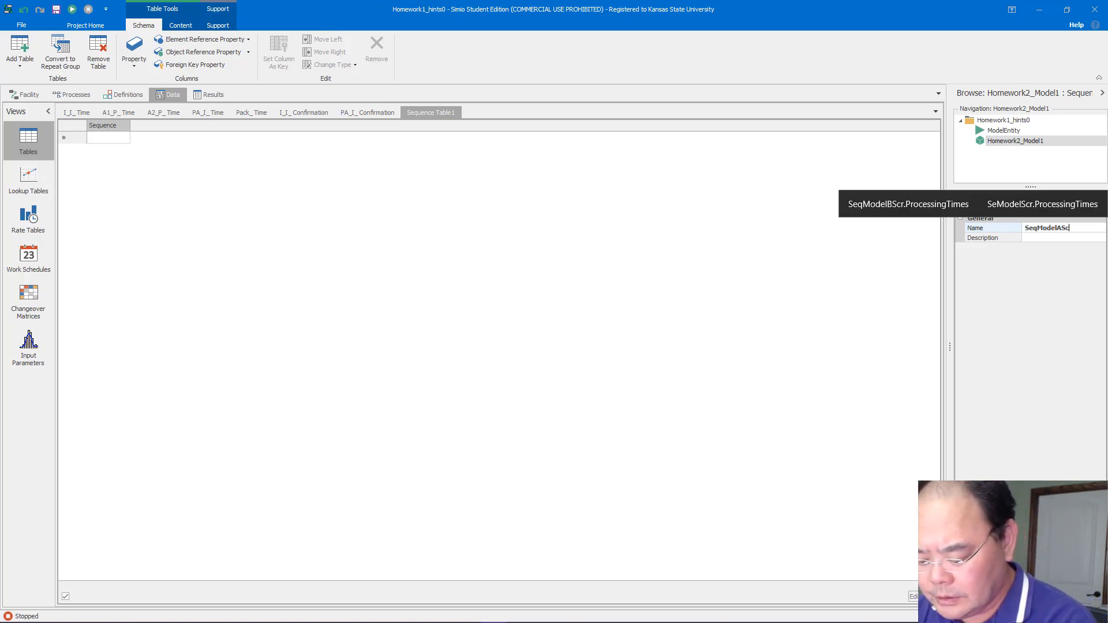
type("r")
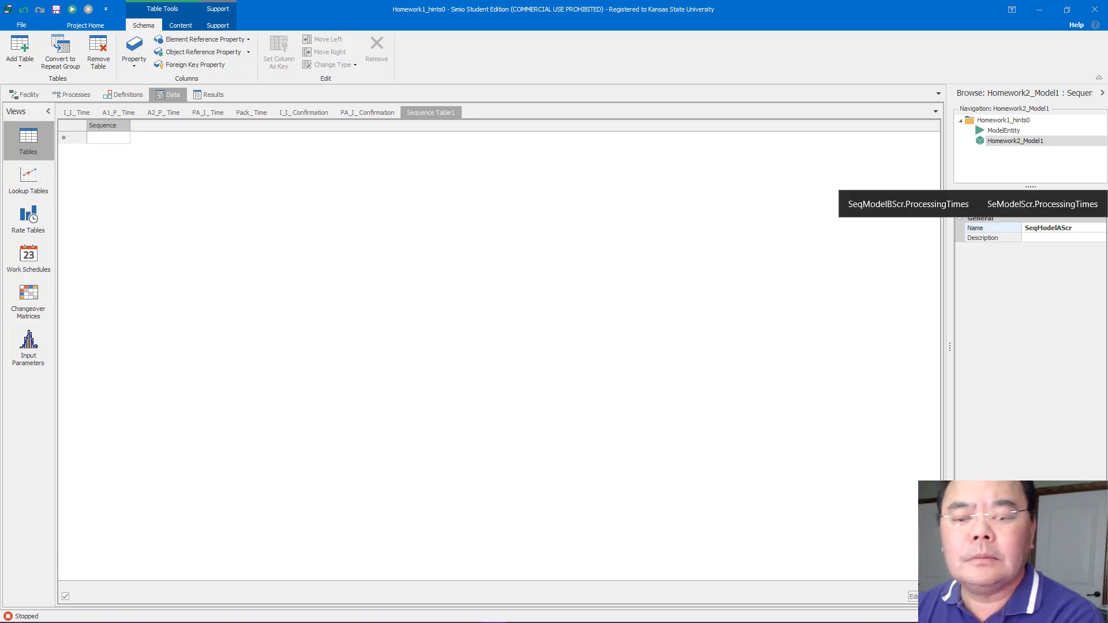
key("Return")
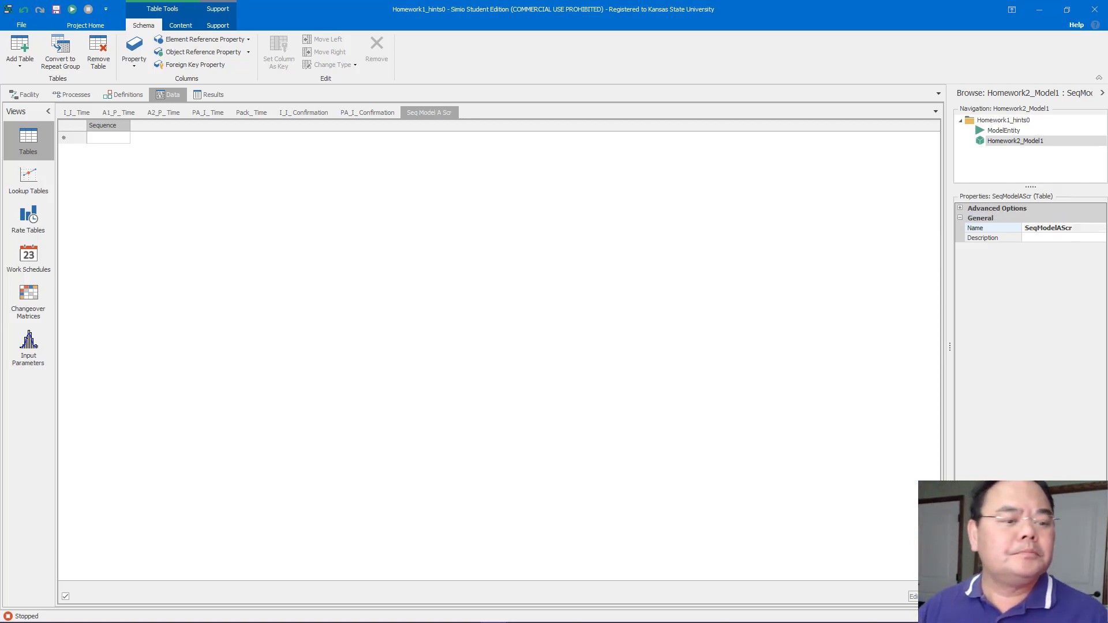
Fill the first three sequence rows with Input@IncomingInspection, Input@Assembly2 and Input@Assembly1
left_click(112, 142)
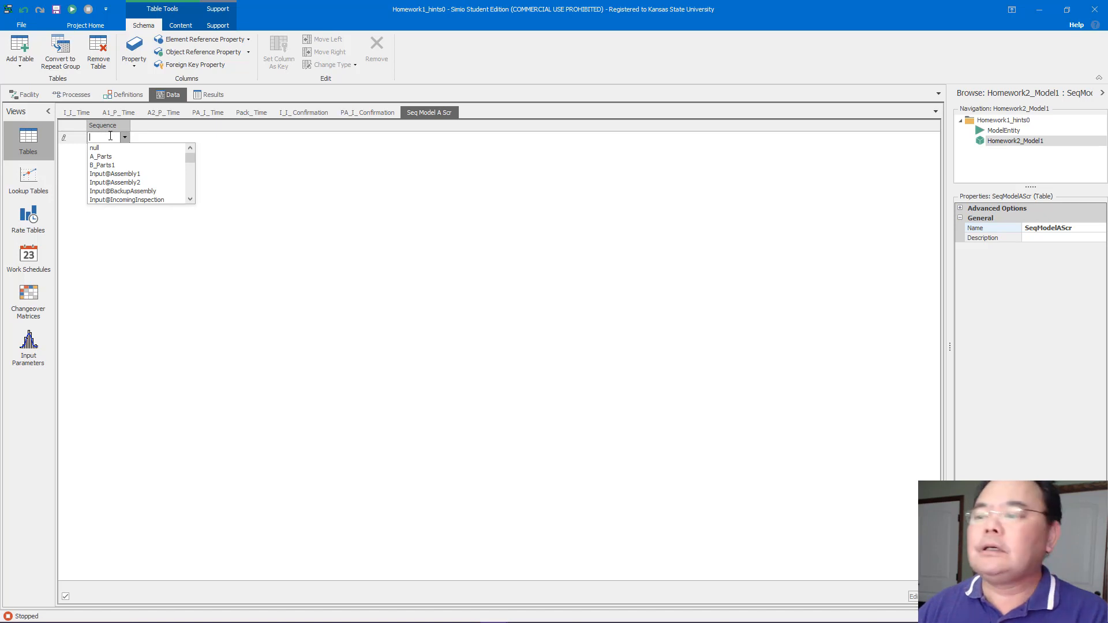
left_click(132, 199)
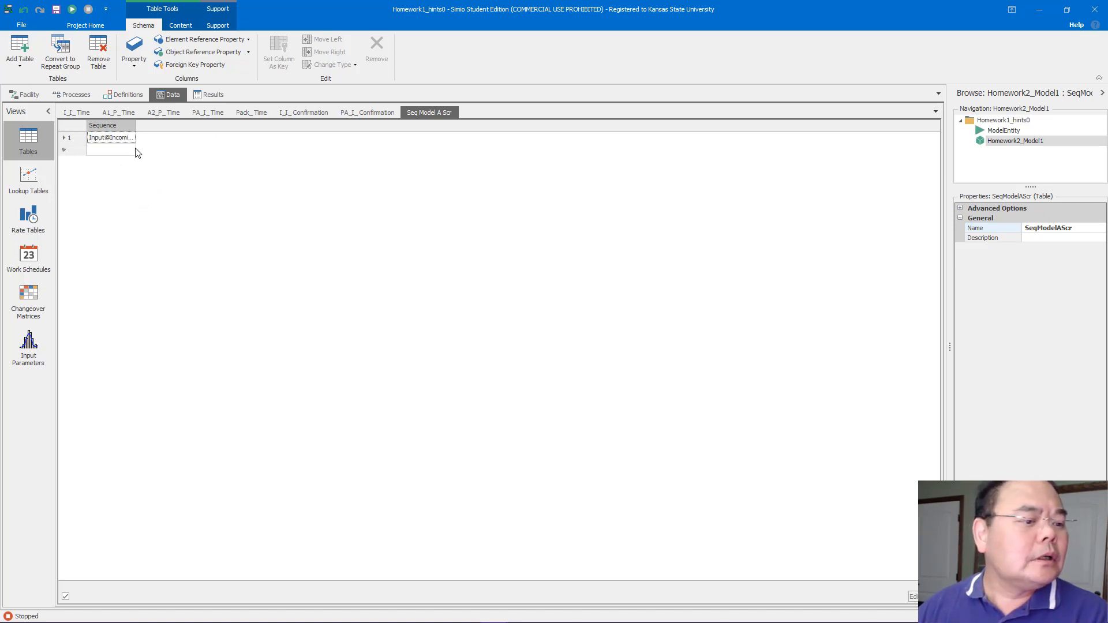
left_click(131, 149)
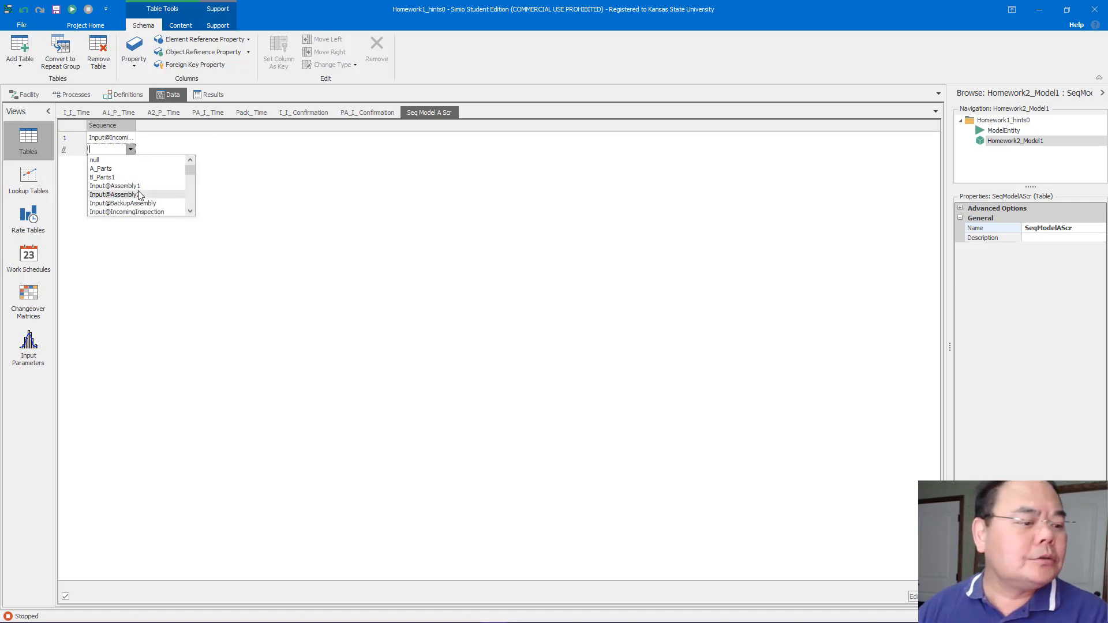
left_click(140, 195)
left_click(139, 164)
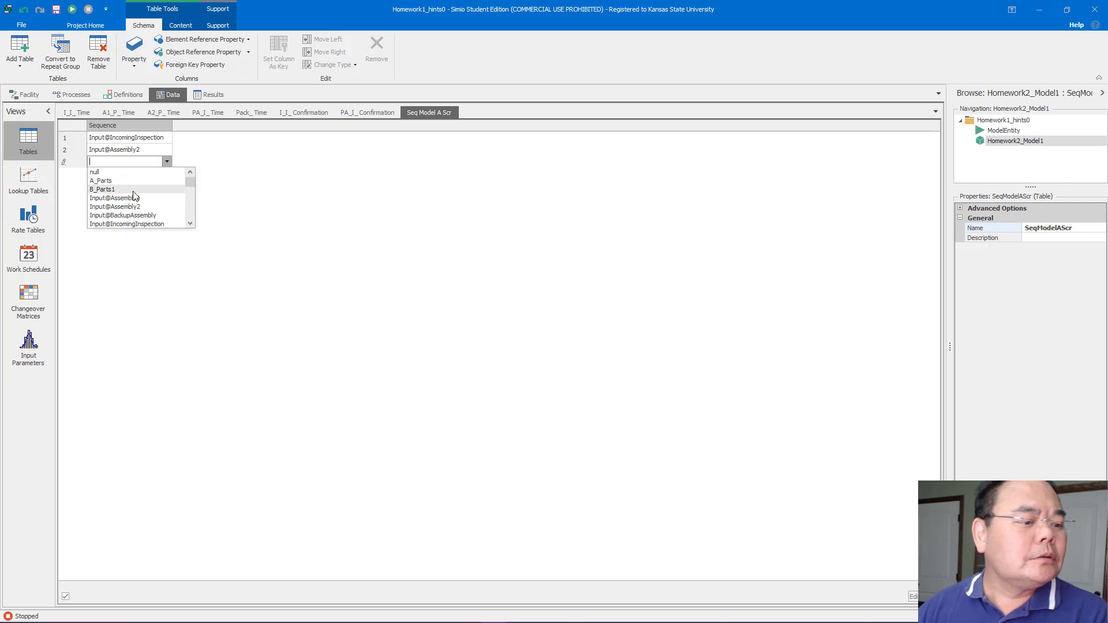
left_click(133, 198)
Add sequence rows Input@PostAssemblyInspection, Input@Packing and Input@ShippingA to the table
left_click(142, 173)
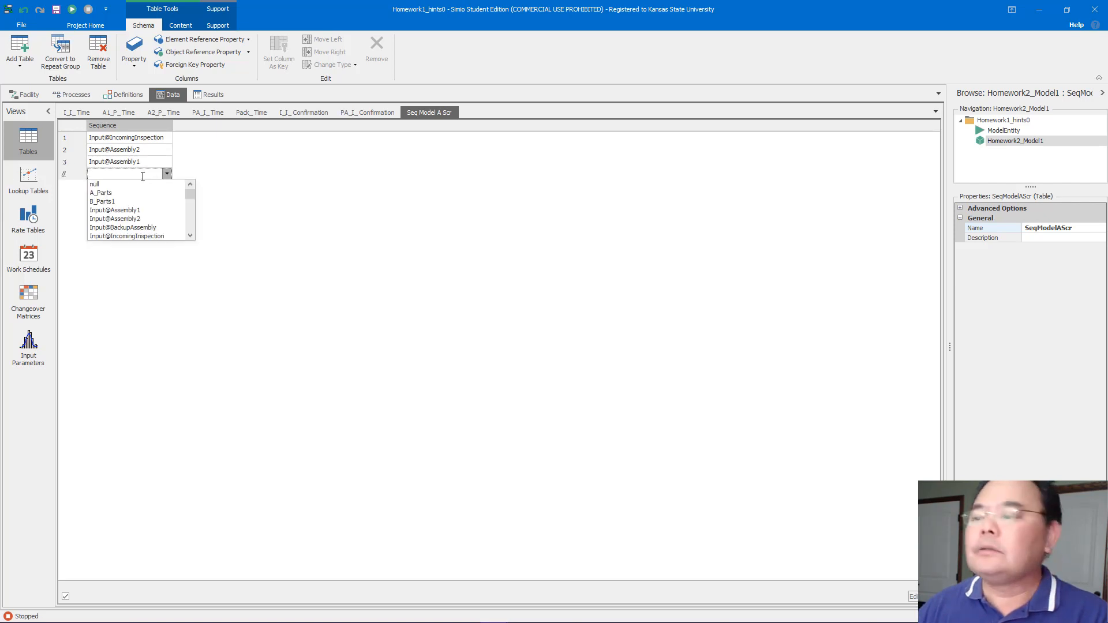
scroll(149, 206, "down", 4)
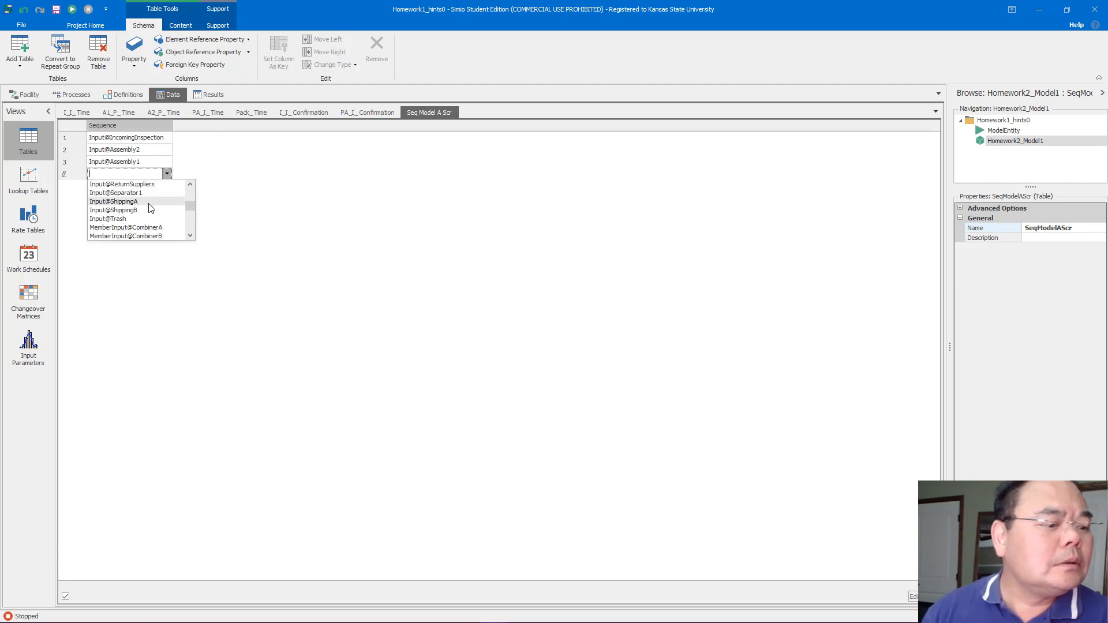
left_click(193, 185)
left_click(193, 185)
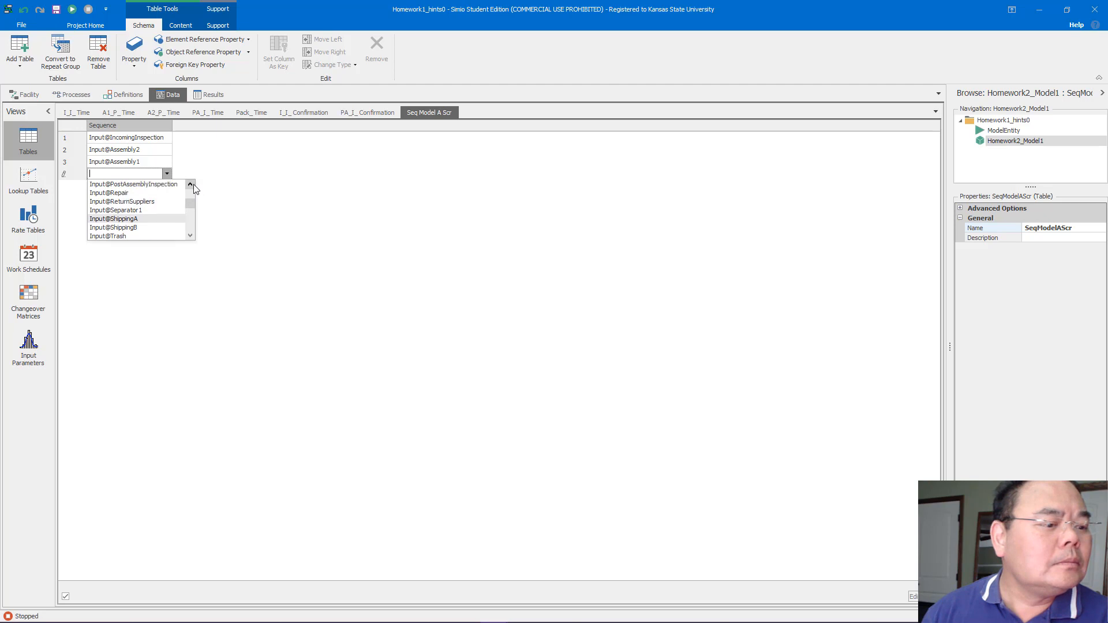
left_click(154, 186)
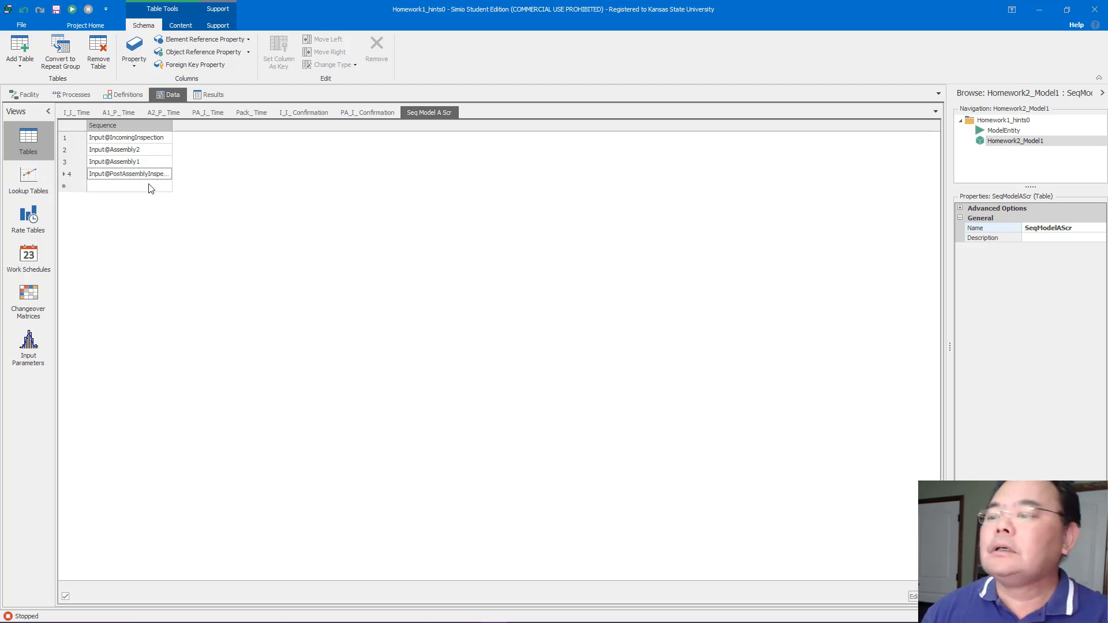
left_click(149, 188)
left_click(149, 188)
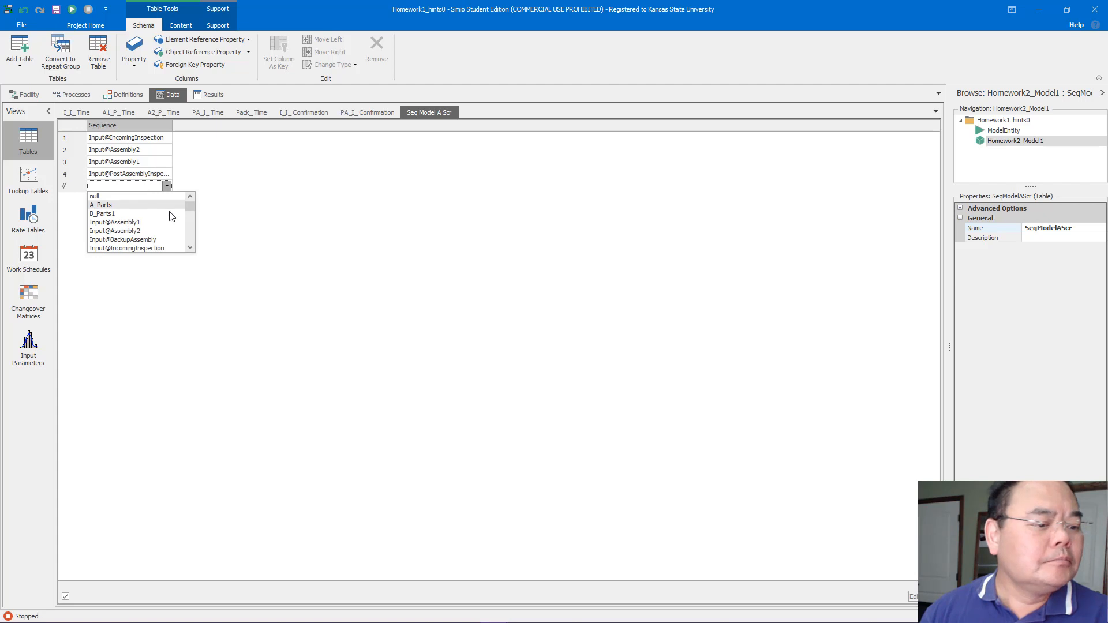
left_click(189, 223)
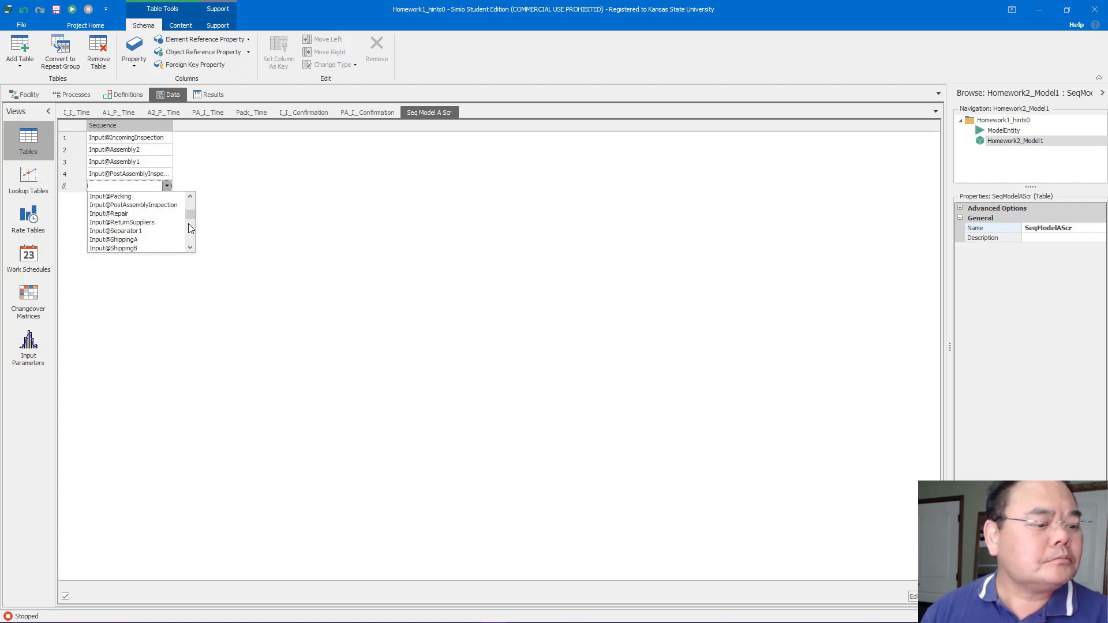
left_click(153, 198)
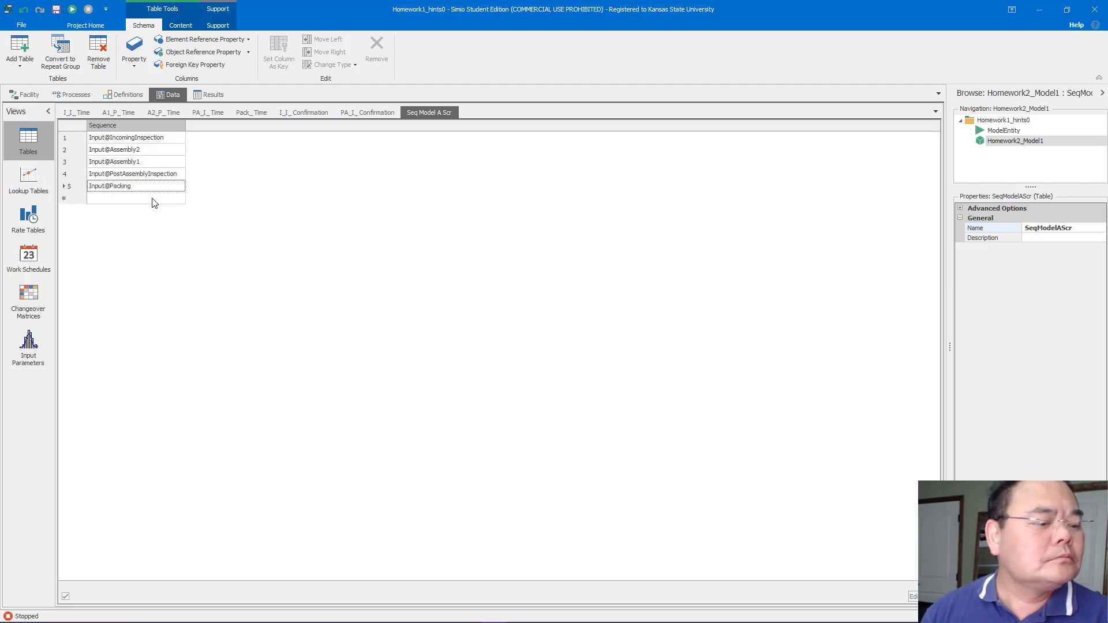
left_click(154, 202)
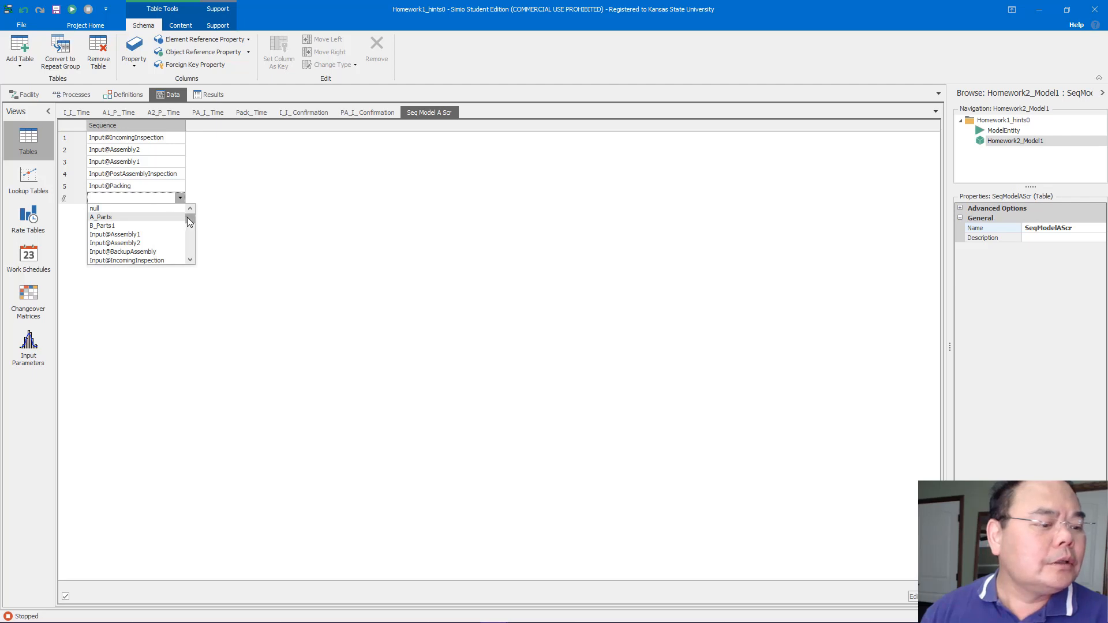
scroll(191, 223, "down", 3)
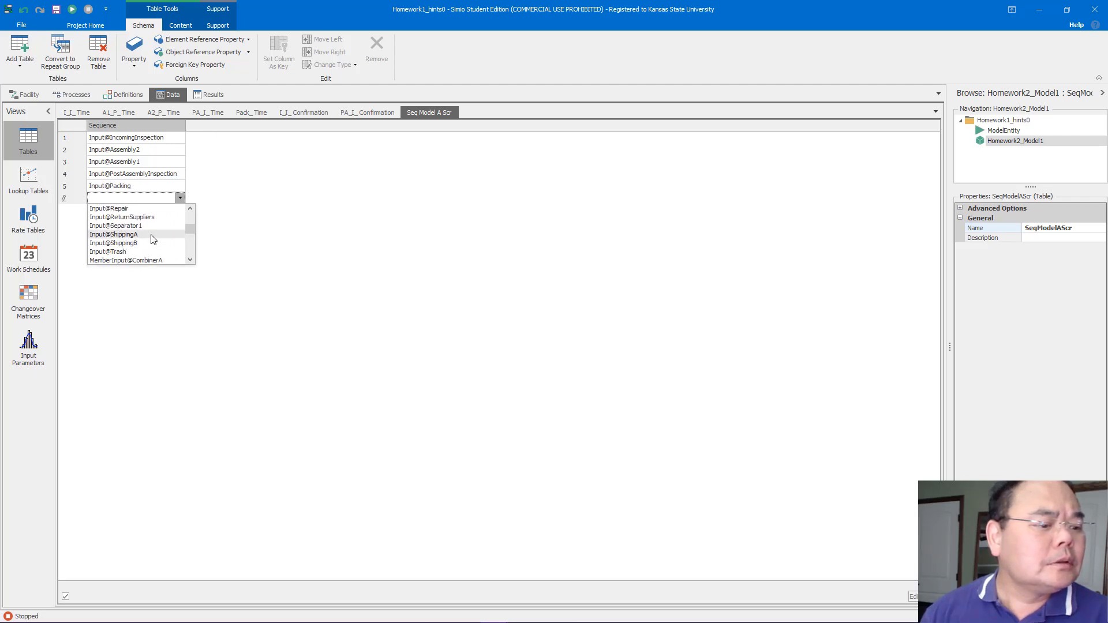
left_click(153, 236)
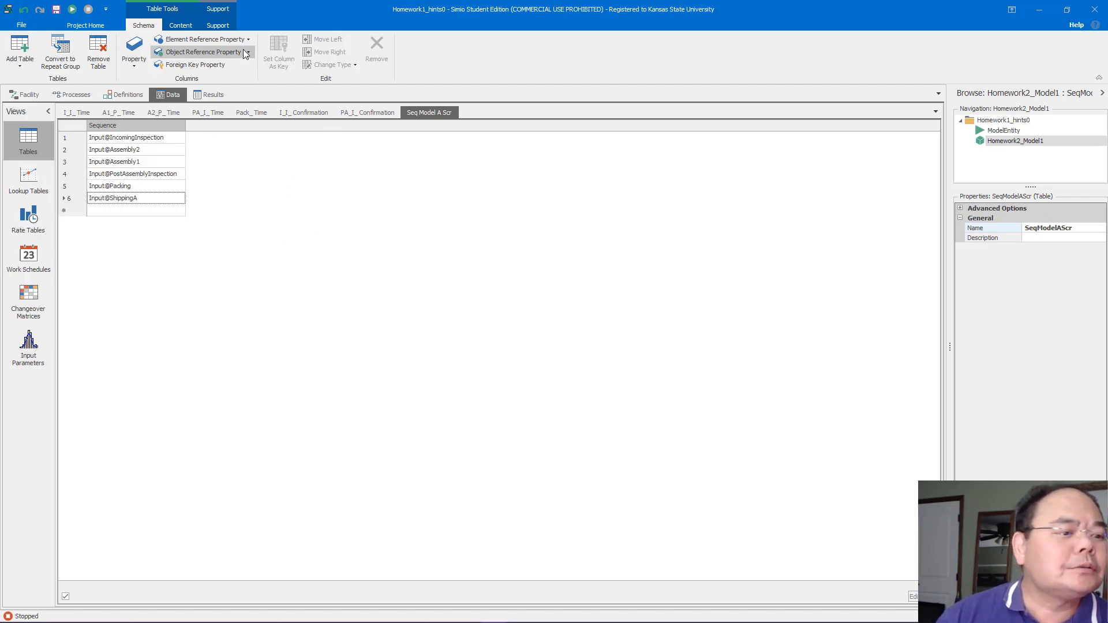
Add an Expression property column to the sequence table
left_click(133, 65)
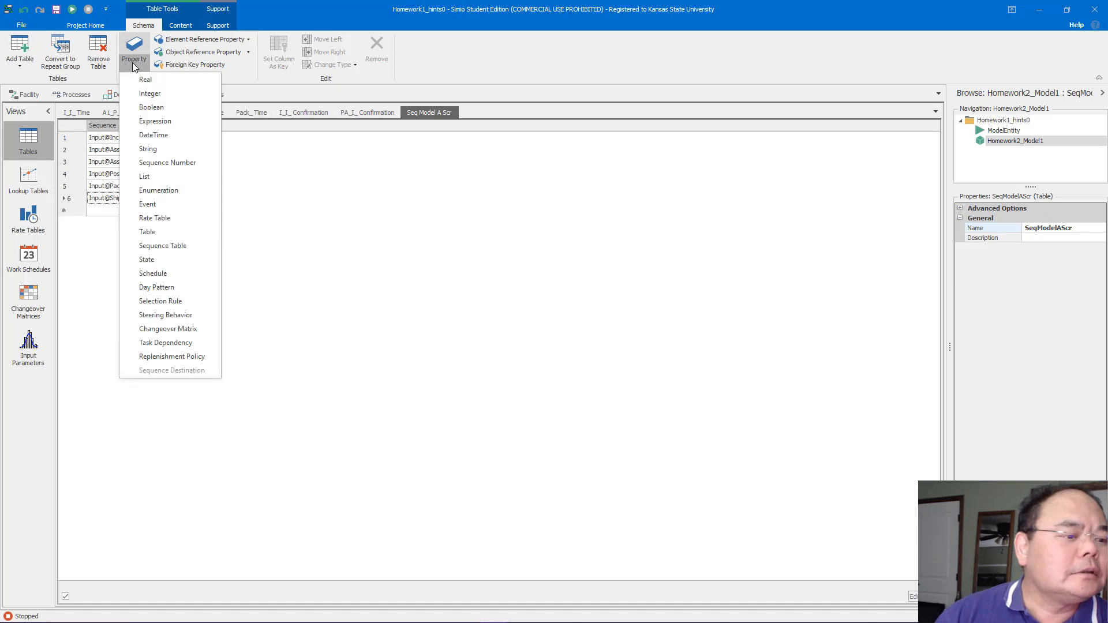
left_click(162, 123)
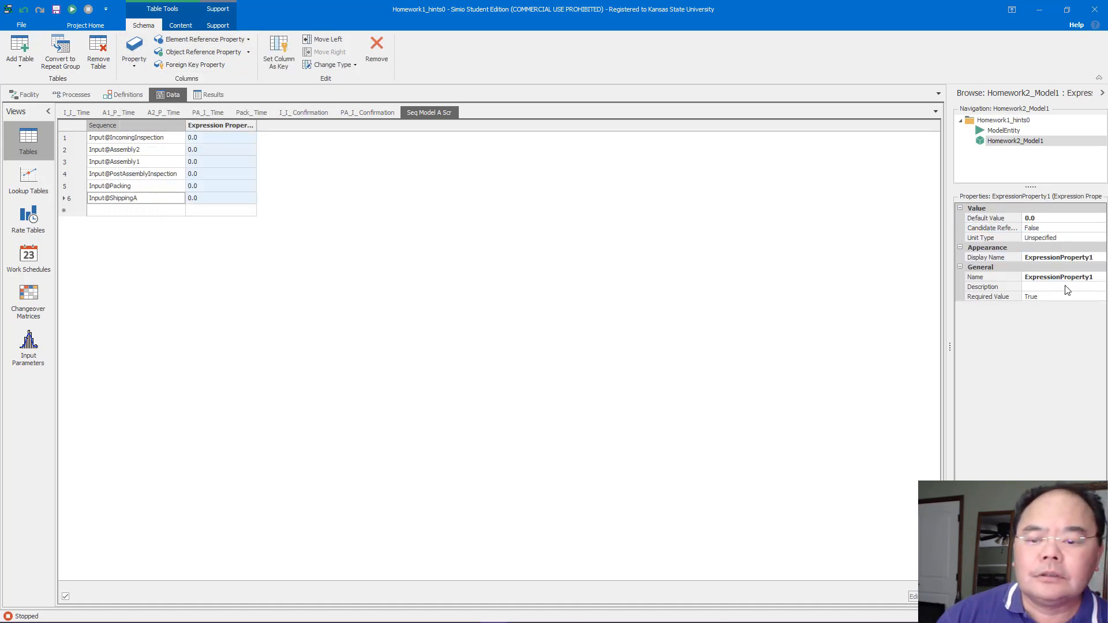
Rename the expression property column to ProcessingTimes
left_click(1094, 278)
left_click_drag(1097, 278, 955, 282)
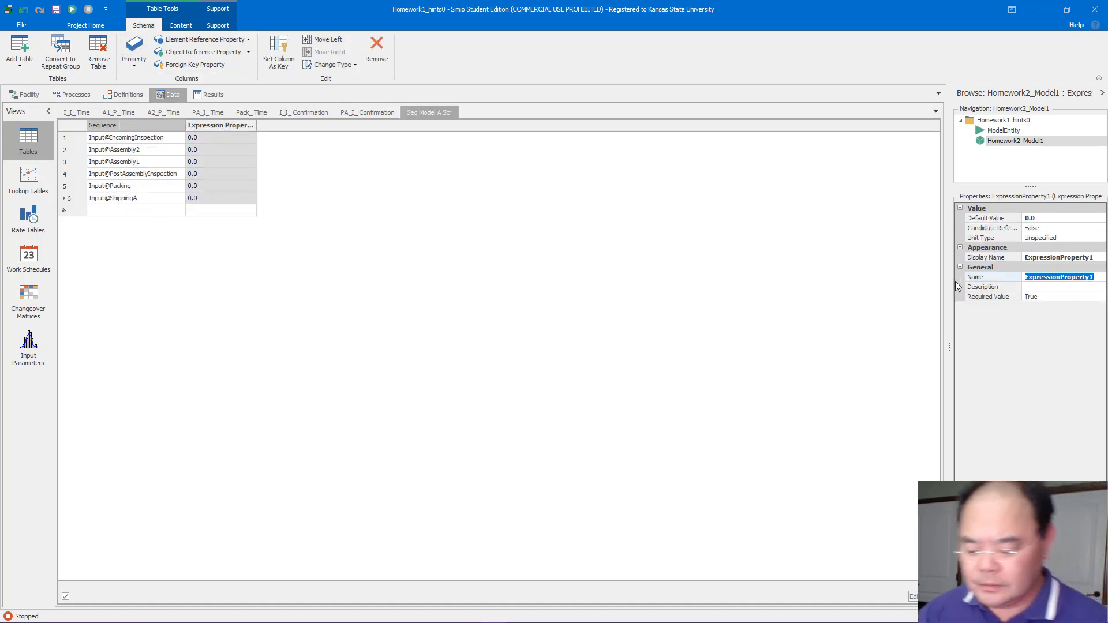
type("Proc")
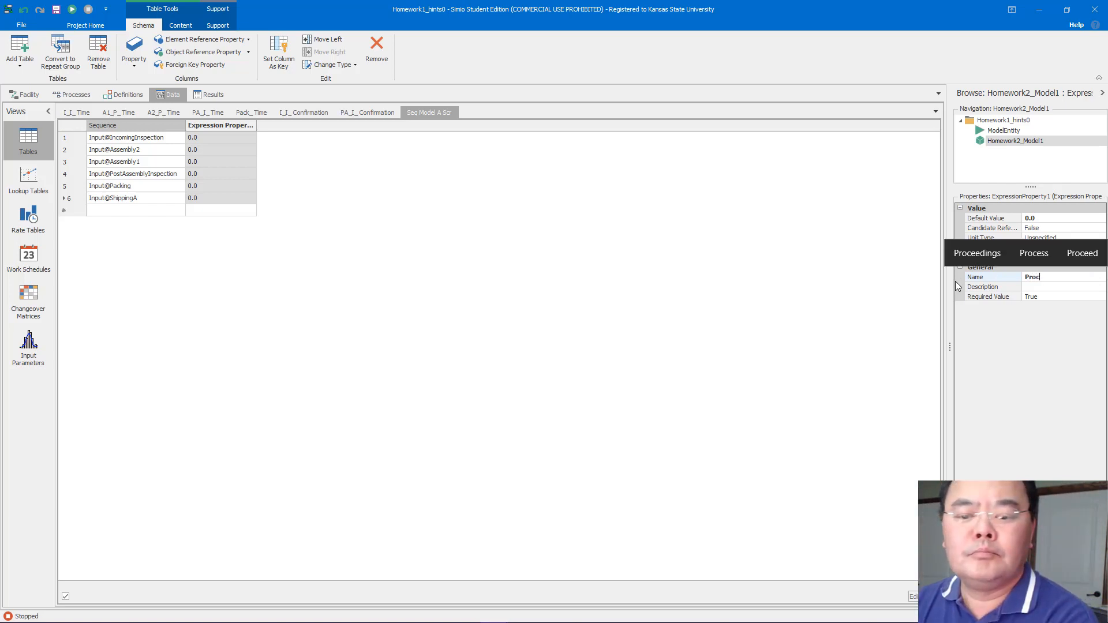
type("essingT")
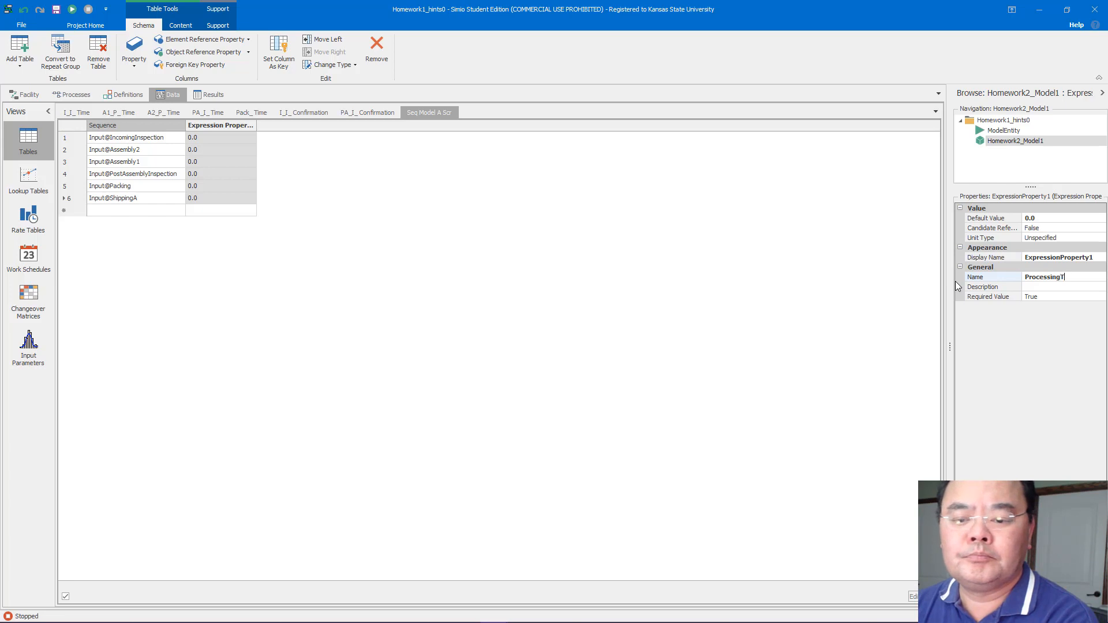
type("imes")
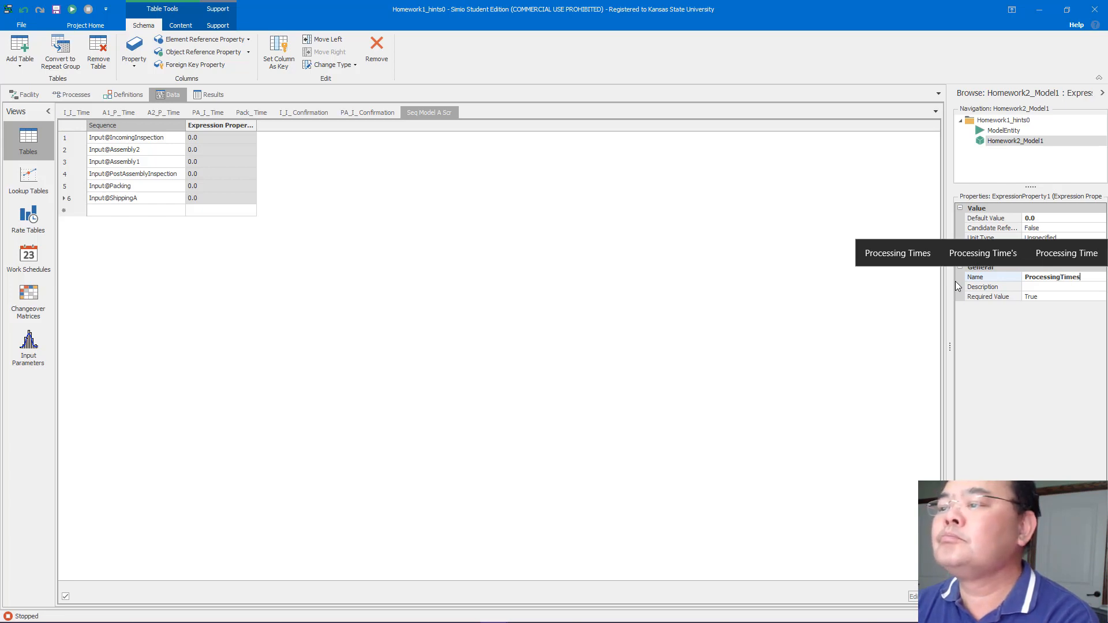
key("Return")
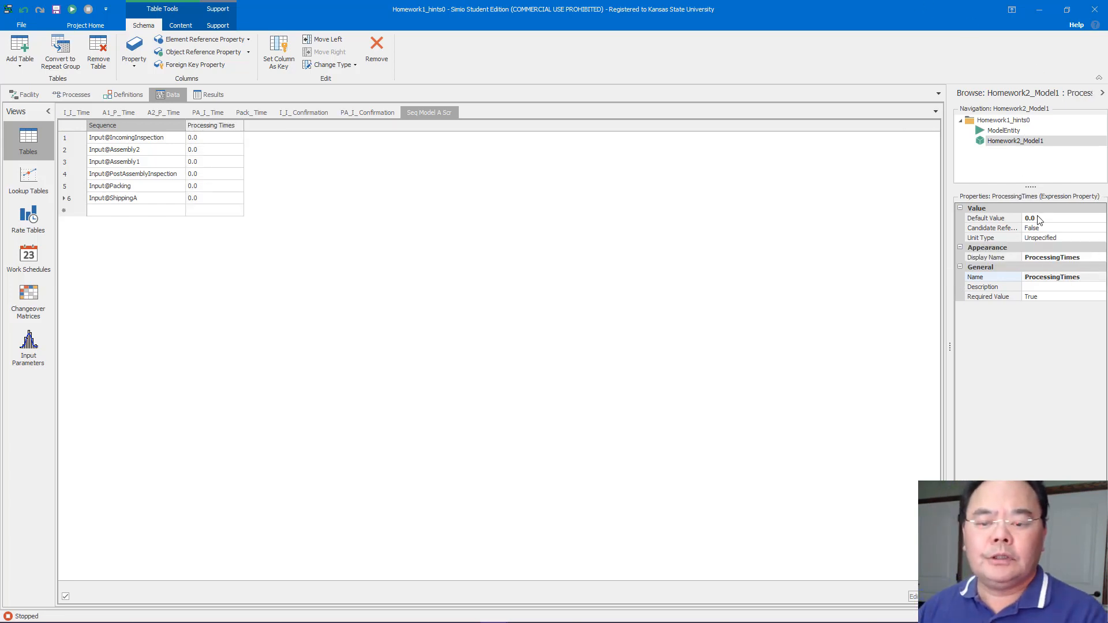
Set the ProcessingTimes column's unit type to Time with default units of Minutes
left_click(1061, 237)
left_click(1056, 238)
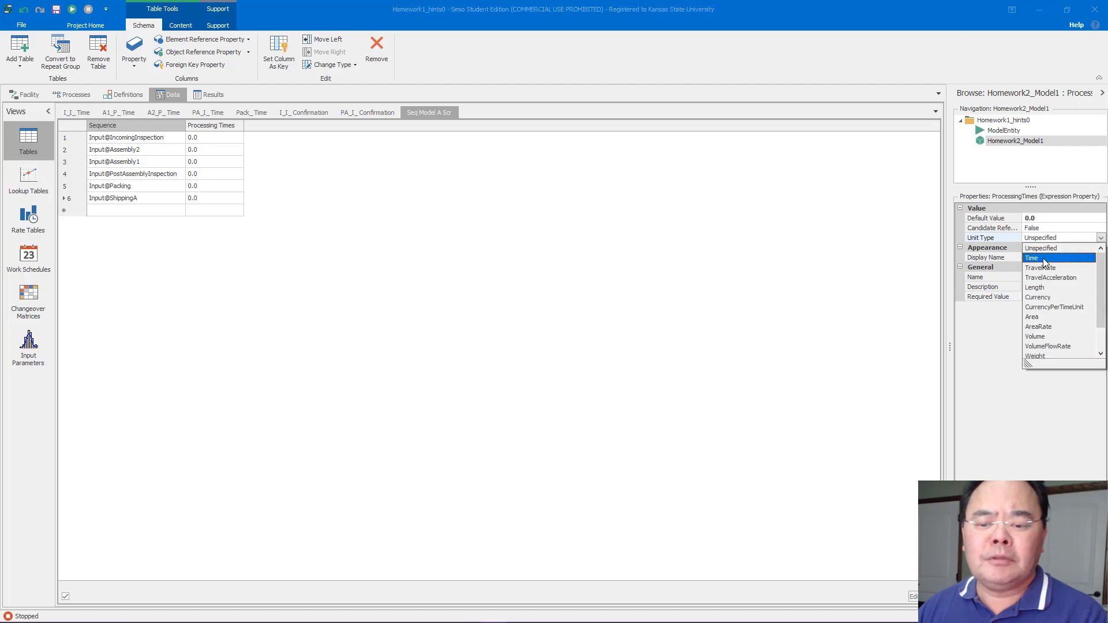
left_click(1044, 258)
left_click(1047, 247)
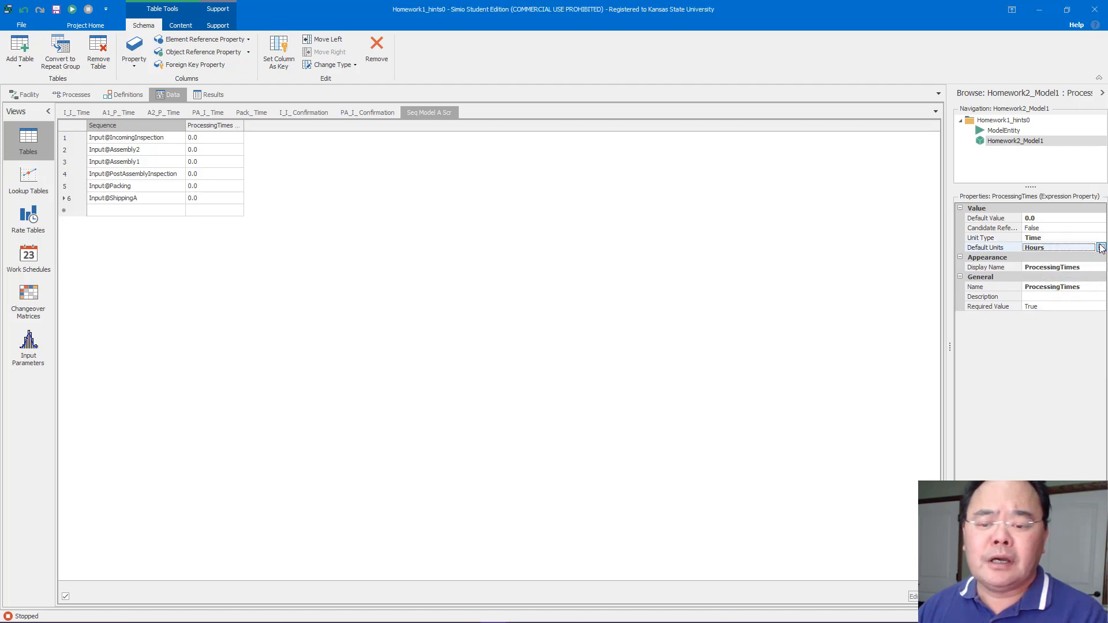
left_click(1101, 248)
left_click(1041, 266)
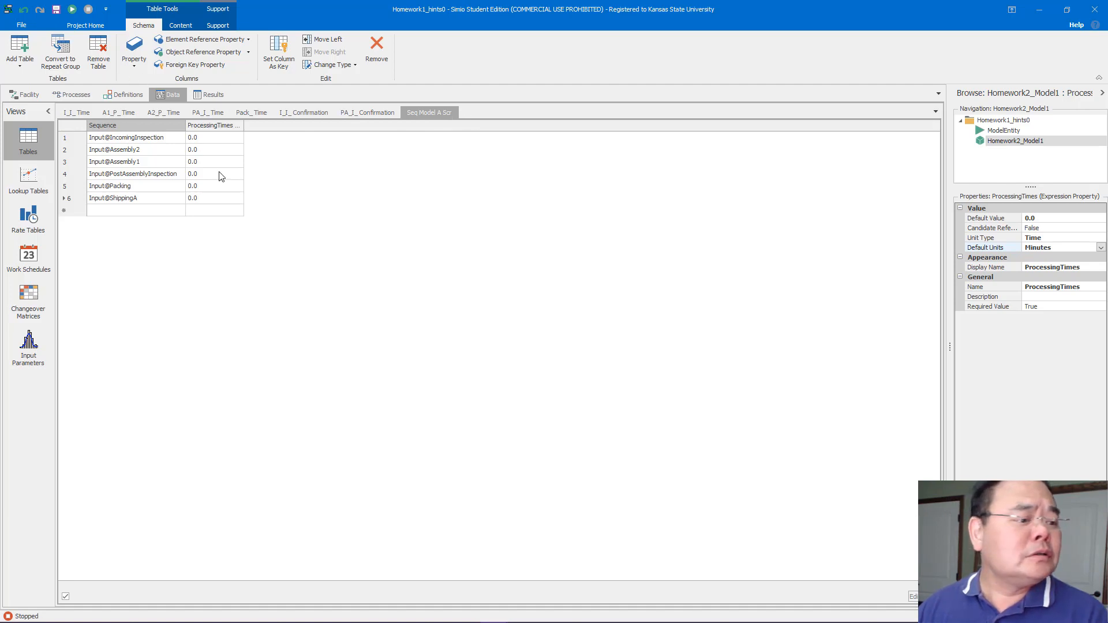
Add another sequence table and name it SeqModelBScr
left_click(20, 58)
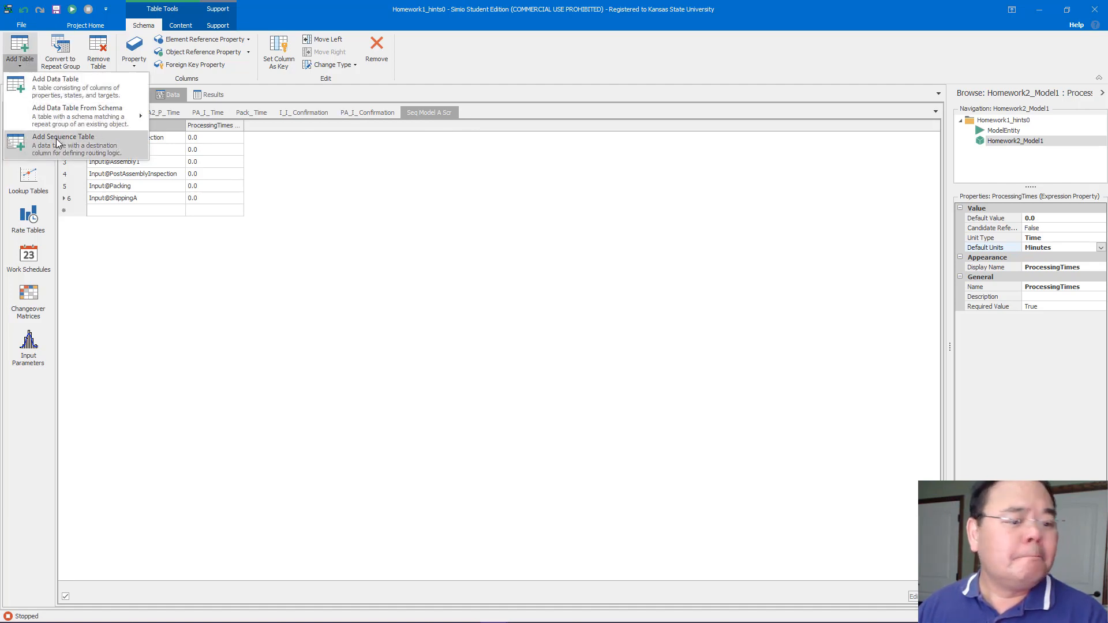
left_click(58, 142)
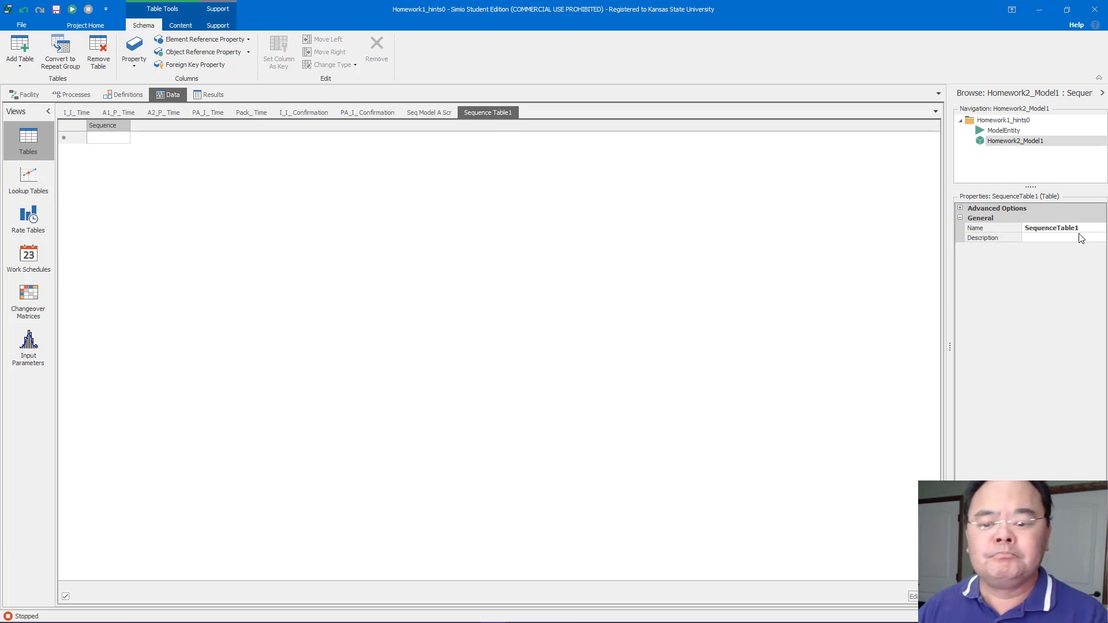
left_click_drag(1080, 231, 1058, 232)
left_click_drag(1042, 231, 1038, 230)
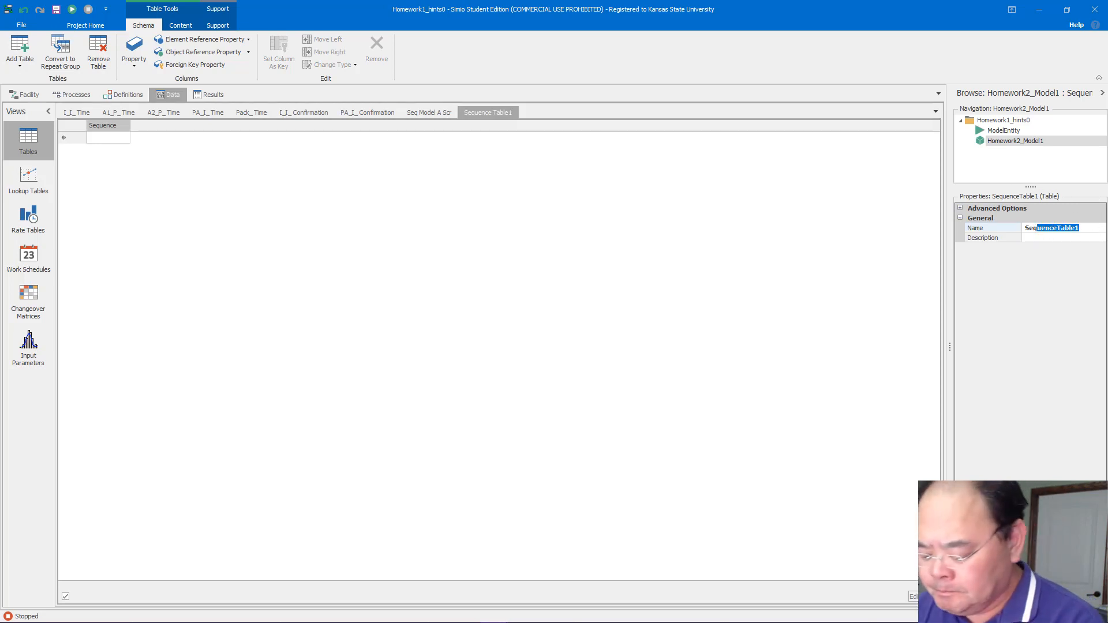
type("ModelB")
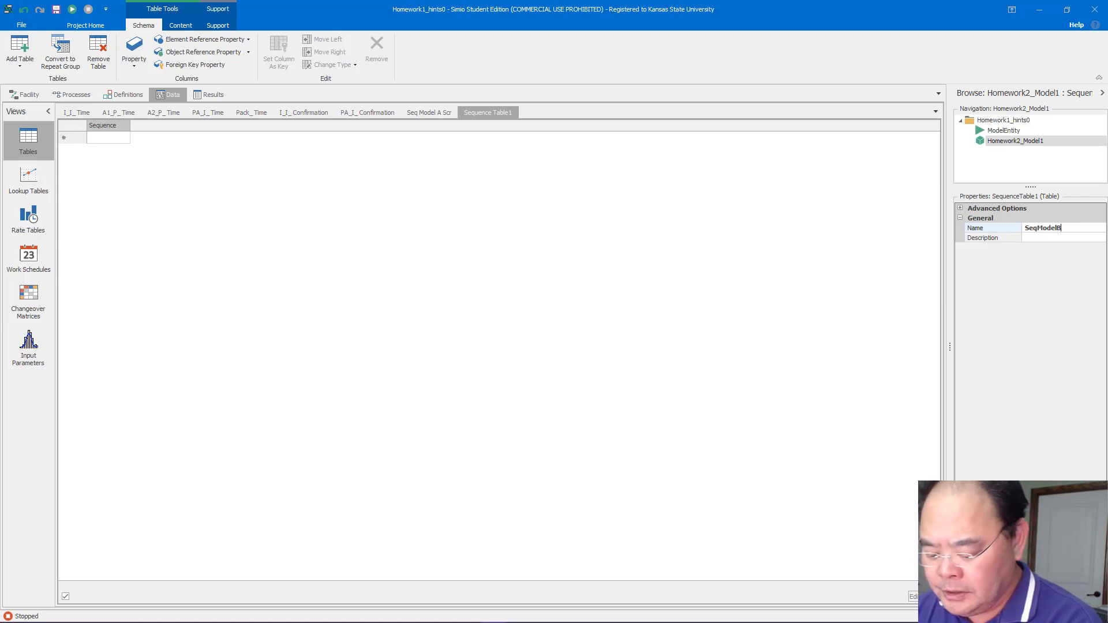
type("Scr")
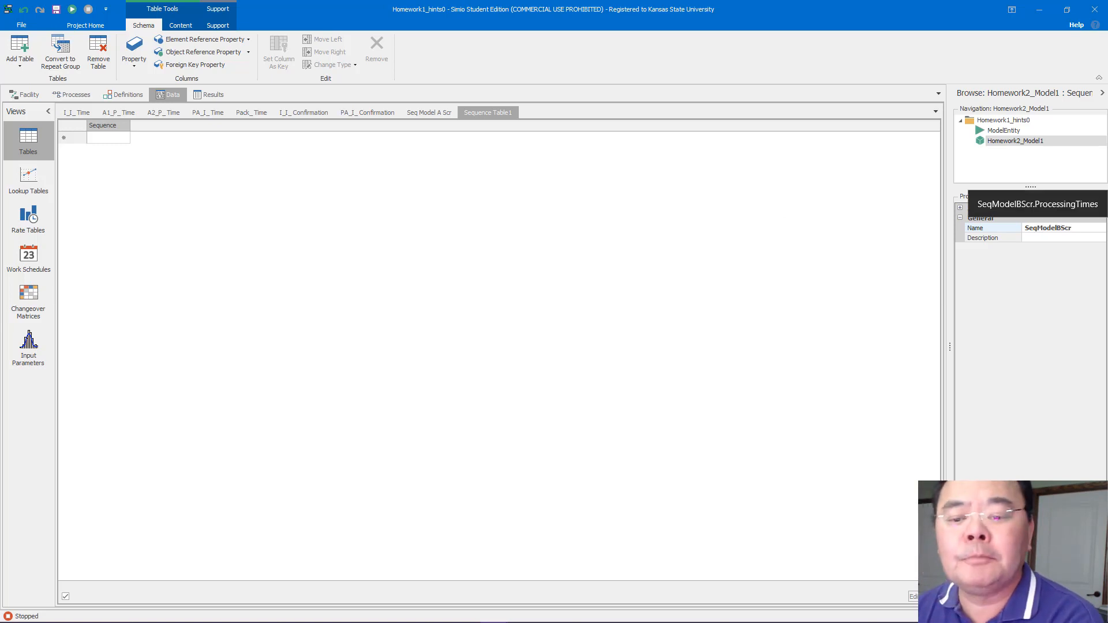
key("Return")
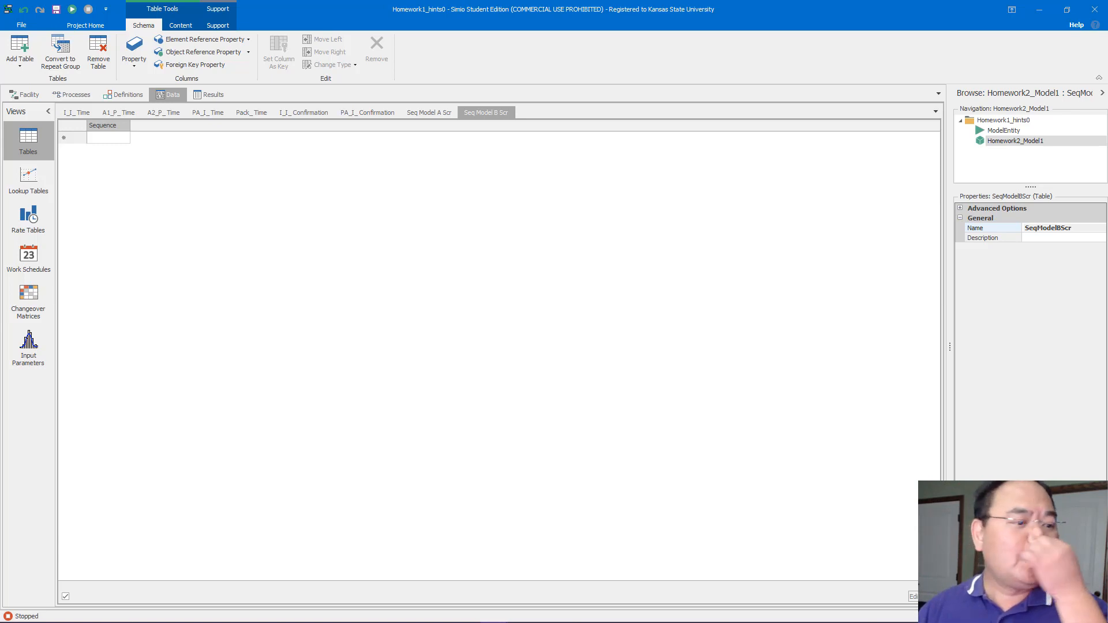
Fill the first three sequence rows with Input@IncomingInspection, Input@Assembly1 and Input@Assembly2
left_click(121, 142)
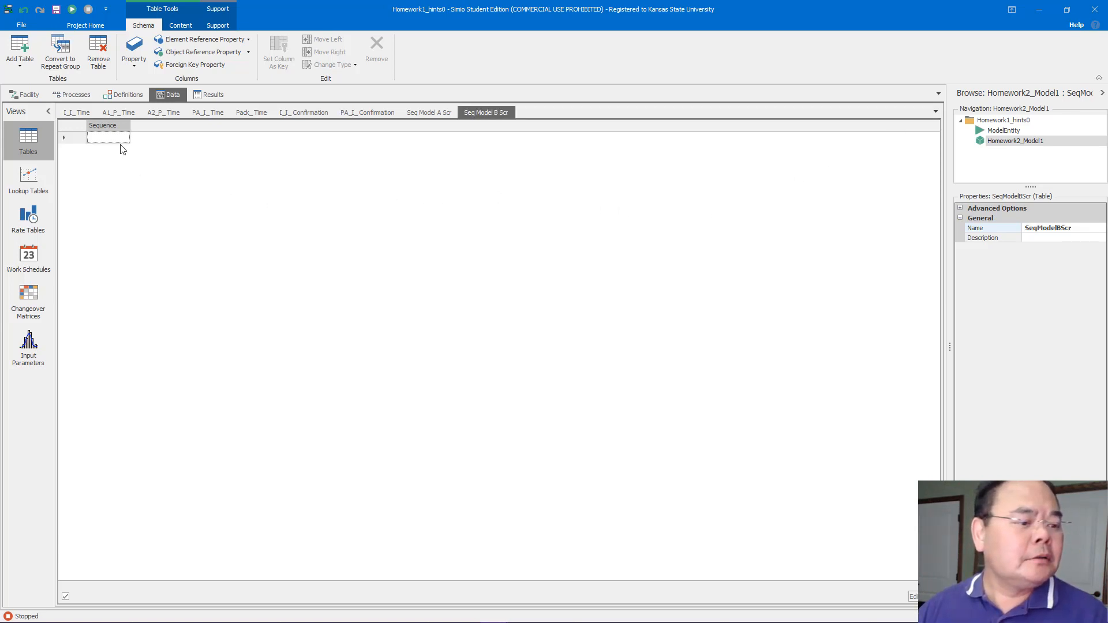
left_click(123, 141)
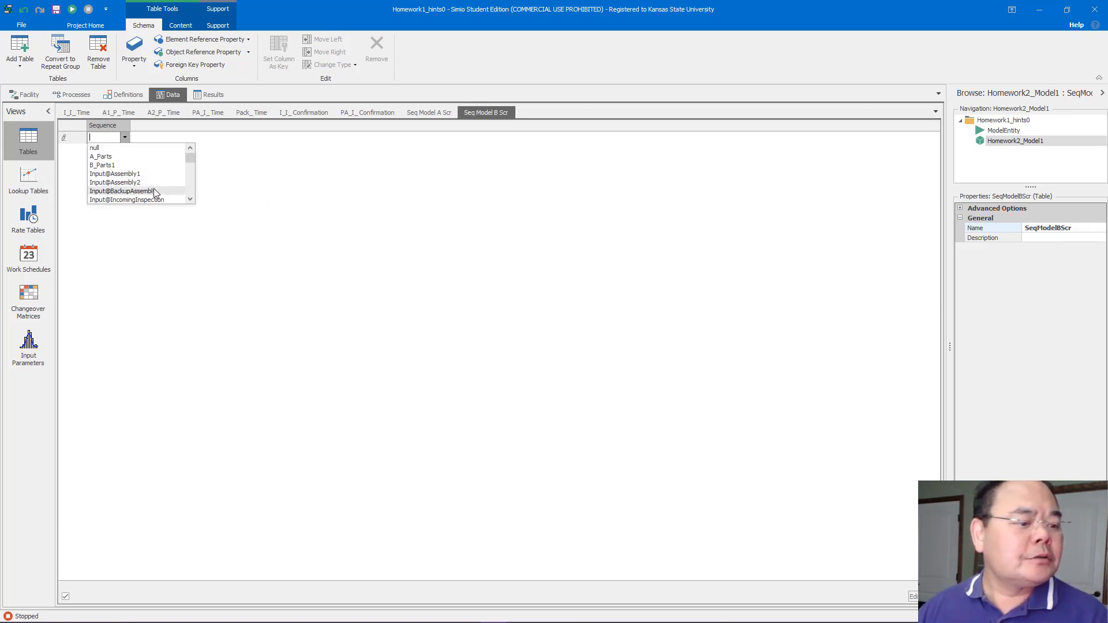
left_click(154, 200)
left_click(130, 151)
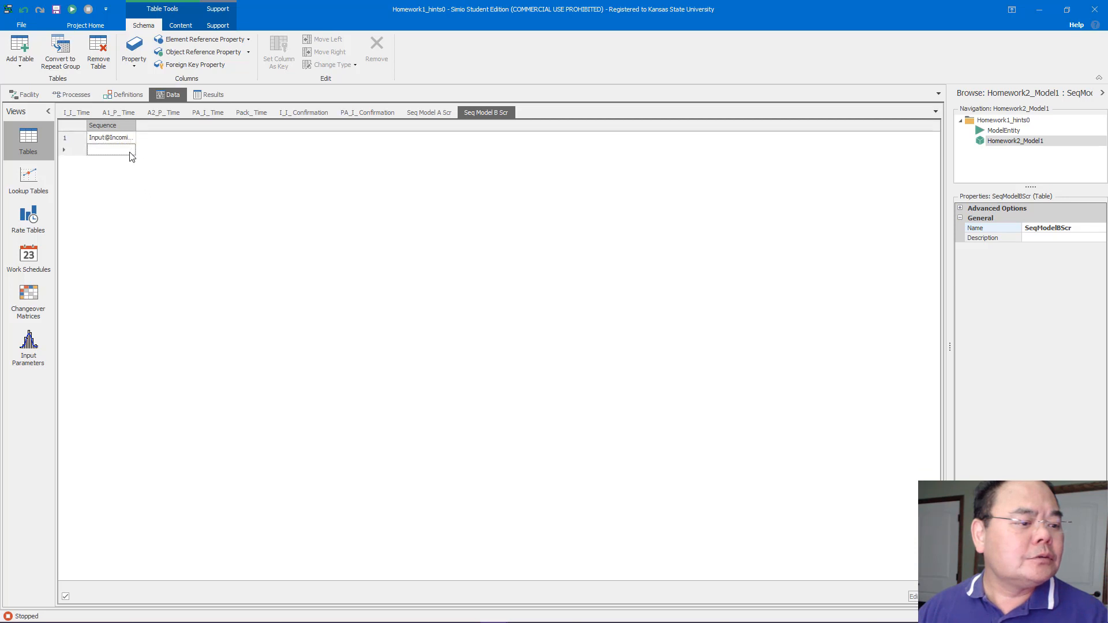
left_click(129, 151)
left_click(135, 185)
left_click(134, 167)
left_click(134, 167)
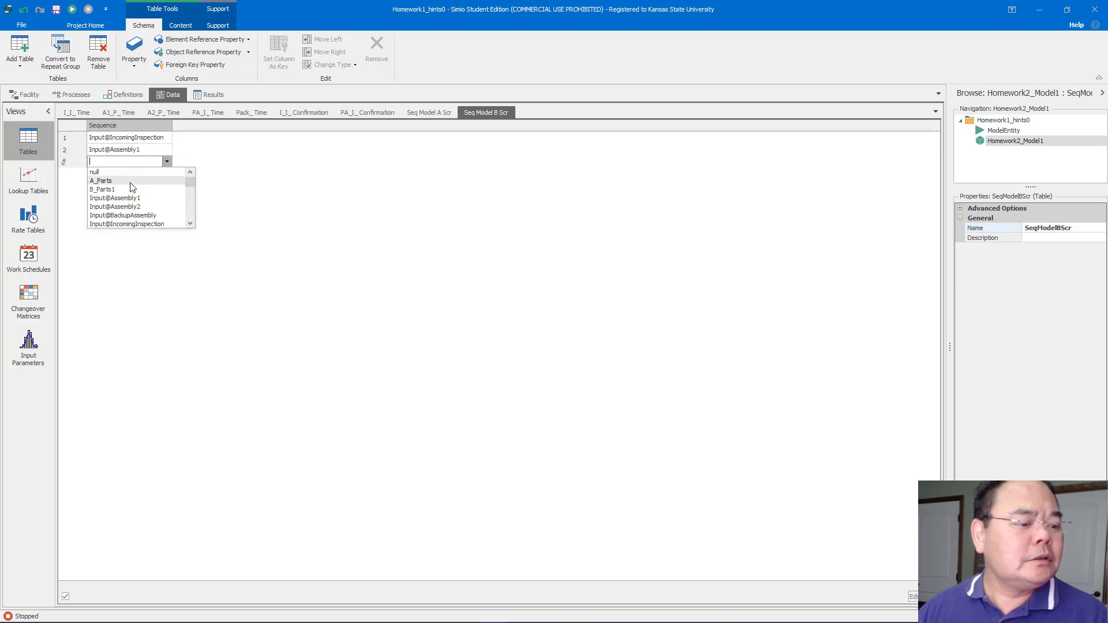
left_click(142, 198)
left_click(146, 175)
left_click(146, 174)
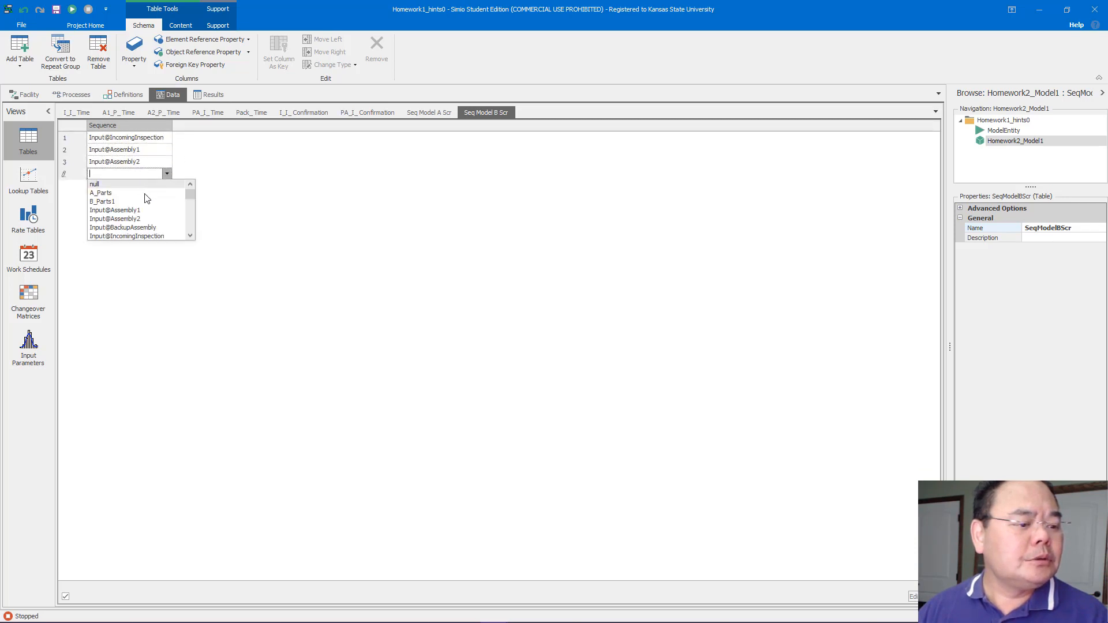
Add sequence rows Input@PostAssemblyInspection, Input@Packing and Input@ShippingB to the table
left_click(190, 236)
left_click(190, 236)
left_click(190, 236)
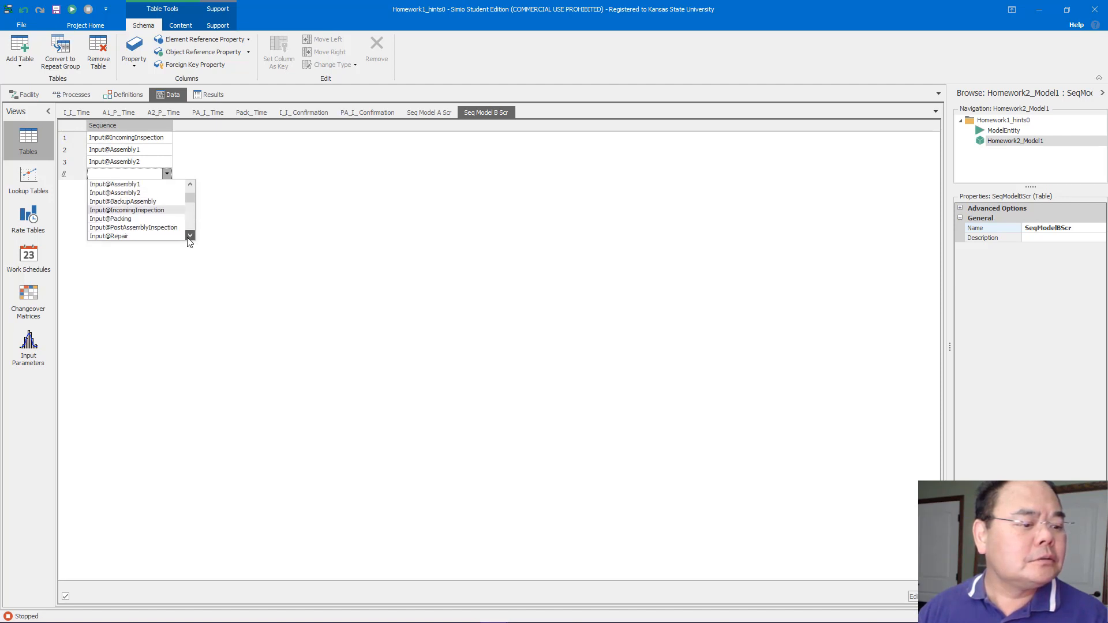
left_click(178, 229)
left_click(154, 187)
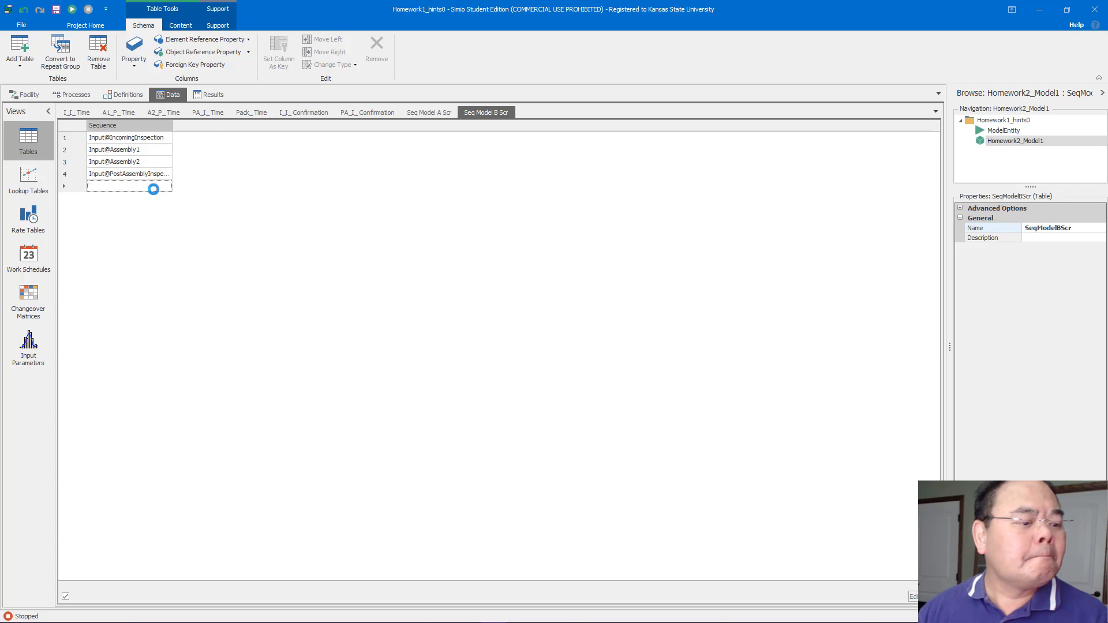
left_click(154, 187)
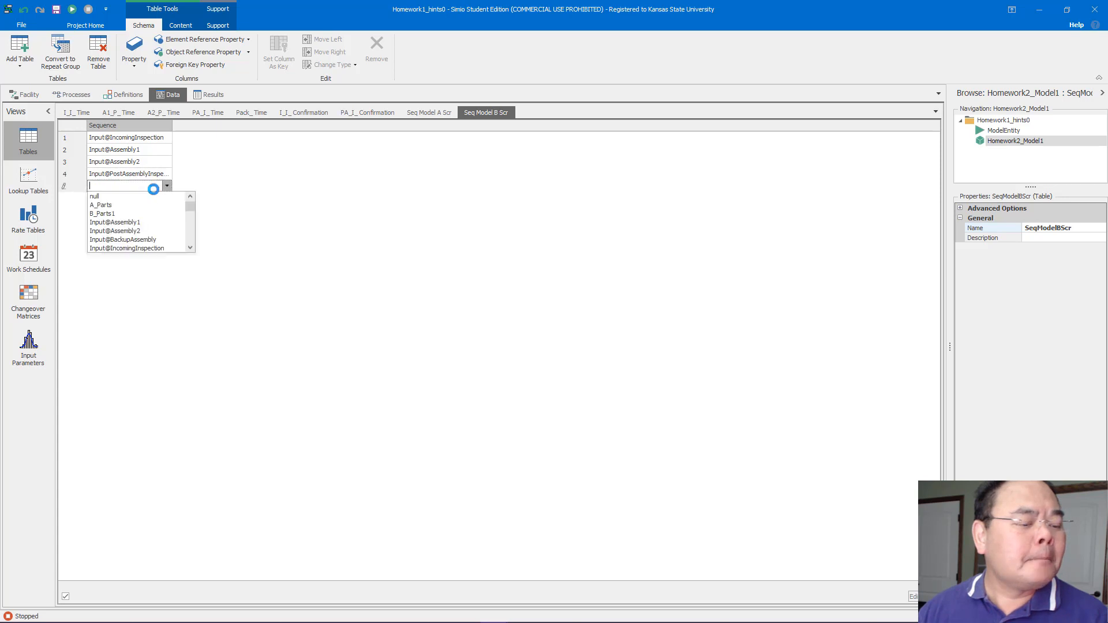
left_click(191, 230)
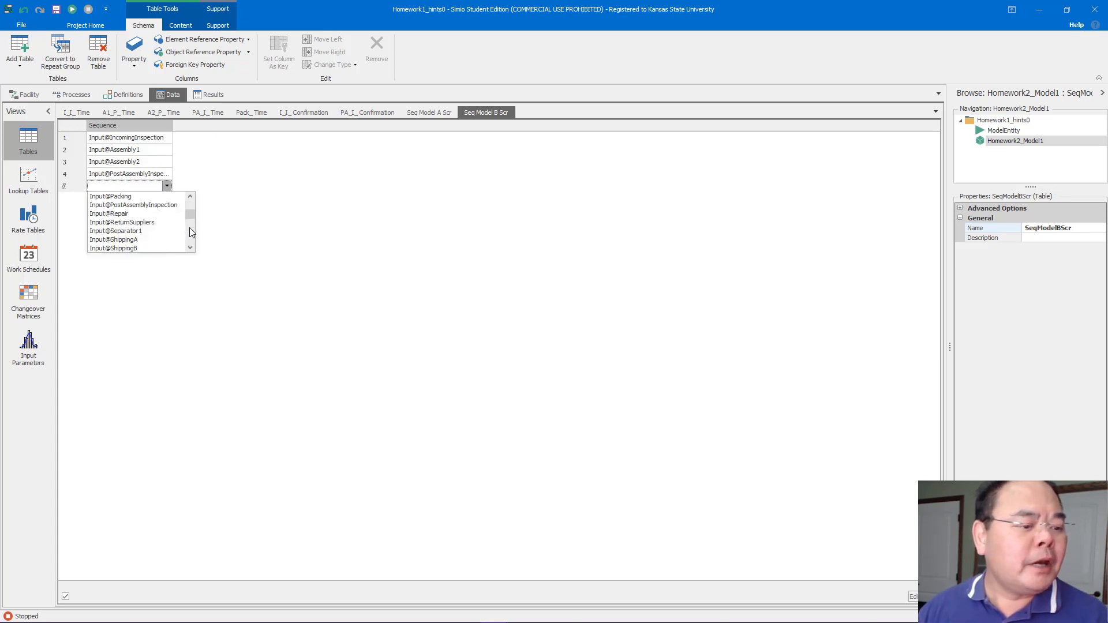
left_click(191, 231)
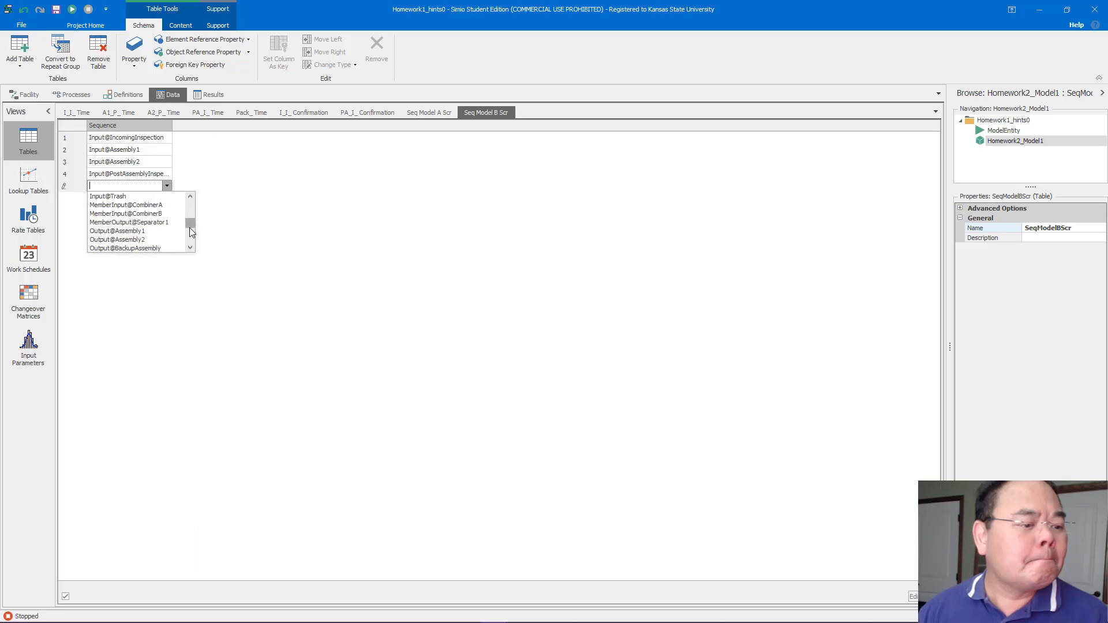
left_click_drag(191, 224, 191, 212)
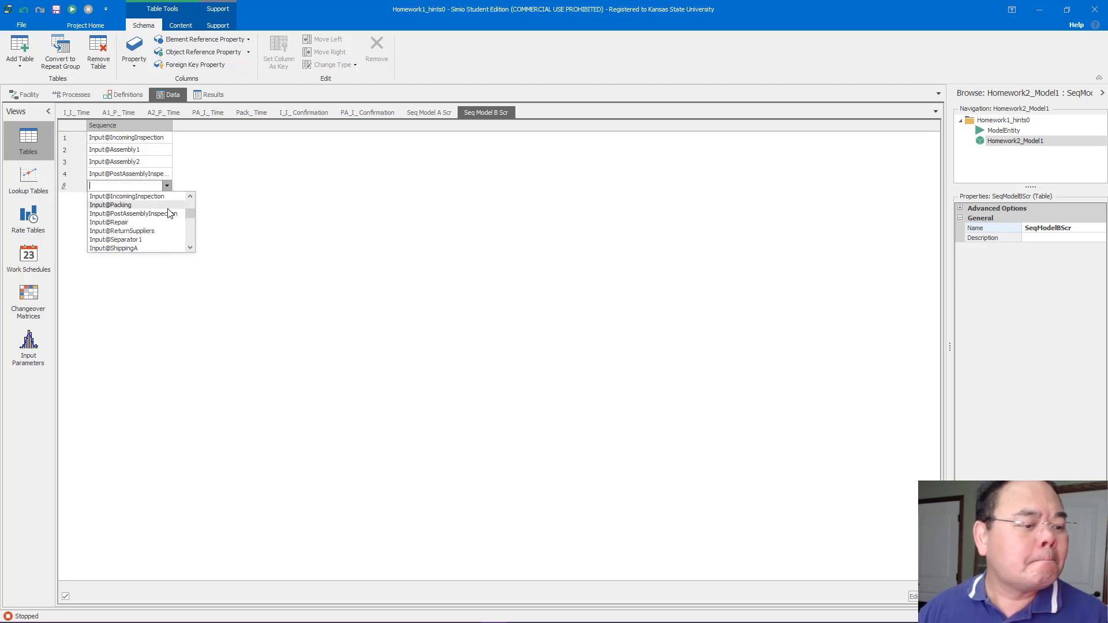
left_click(171, 206)
left_click(166, 204)
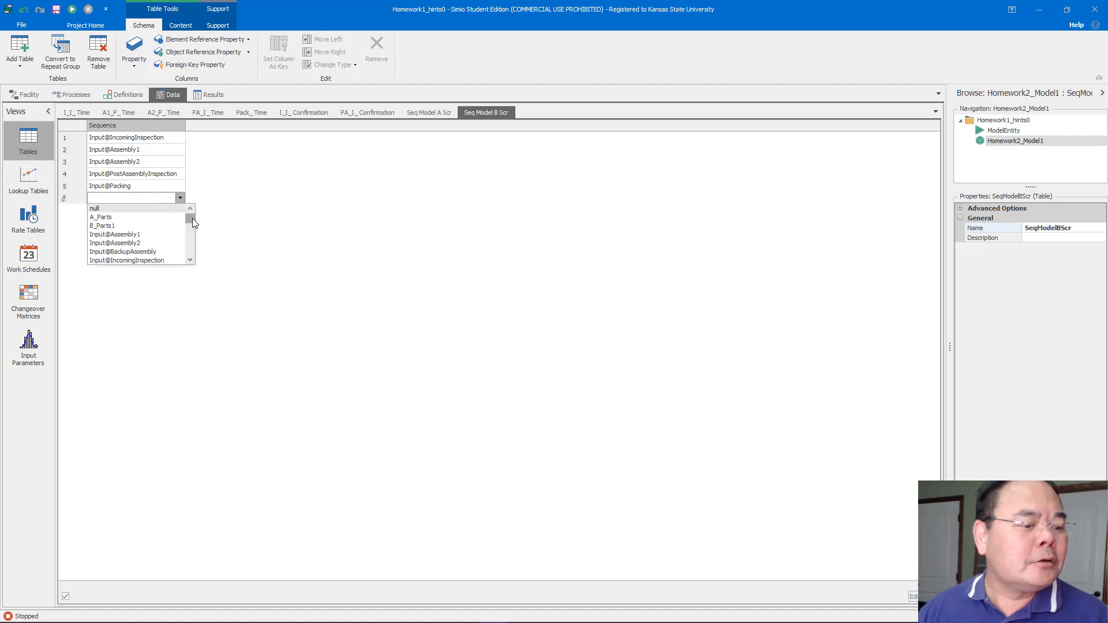
left_click_drag(193, 218, 192, 234)
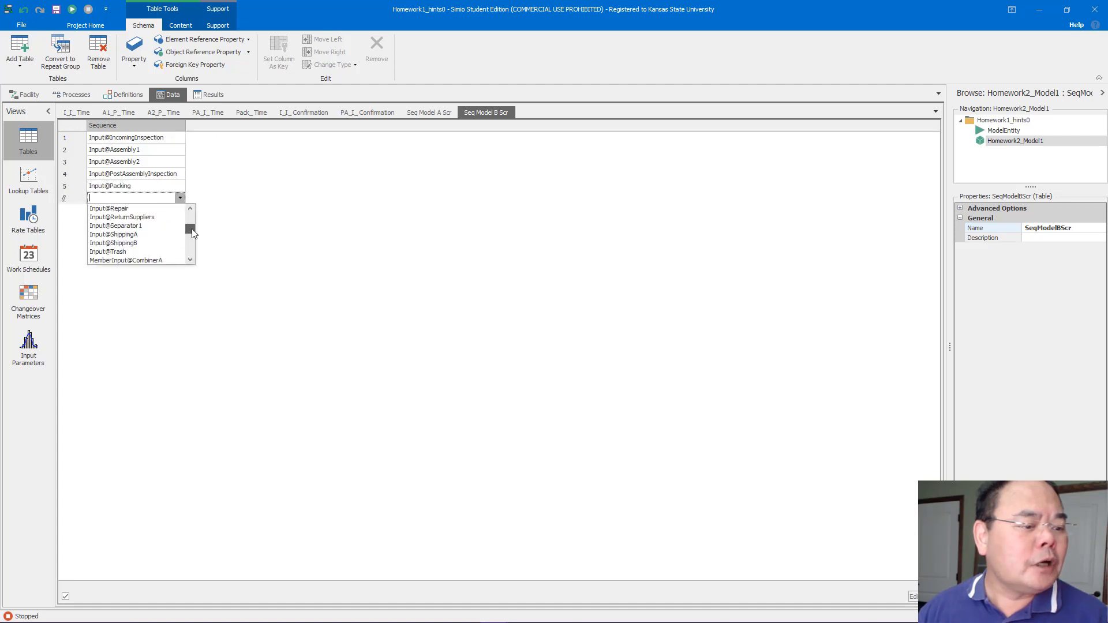
left_click(167, 243)
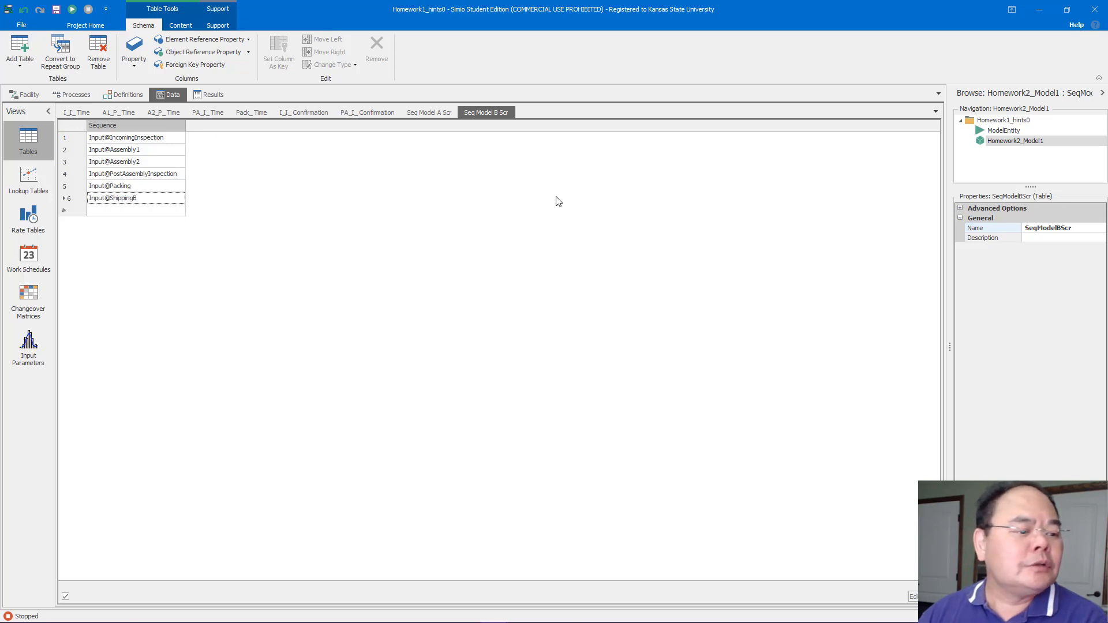
Add an Expression property column to the sequence table and name it ProcessingTimes
left_click(137, 65)
left_click(163, 126)
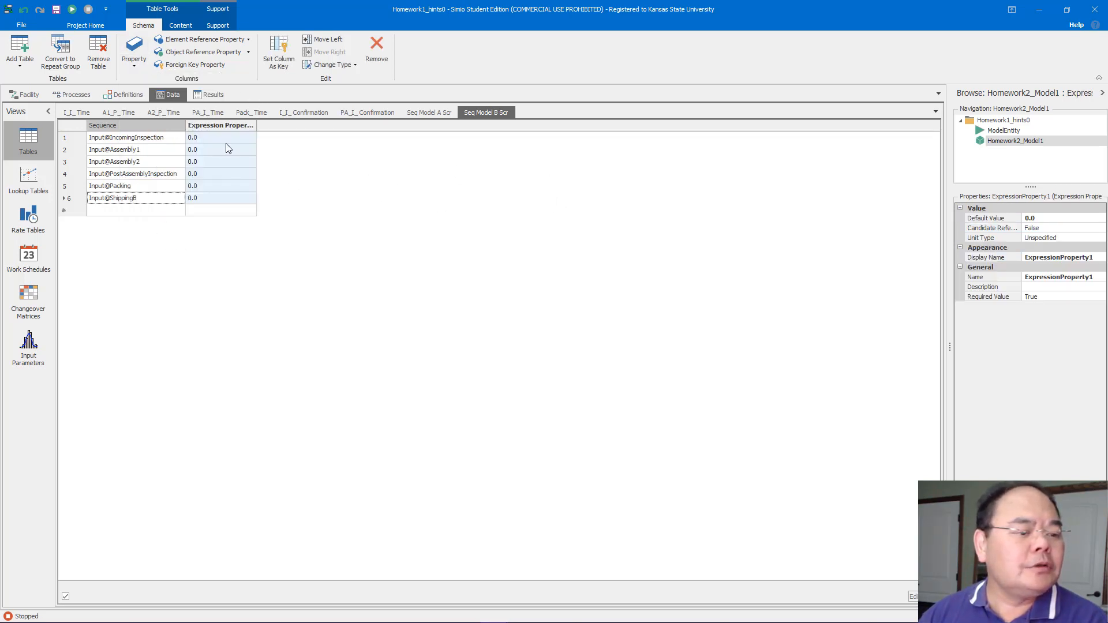
left_click(1093, 278)
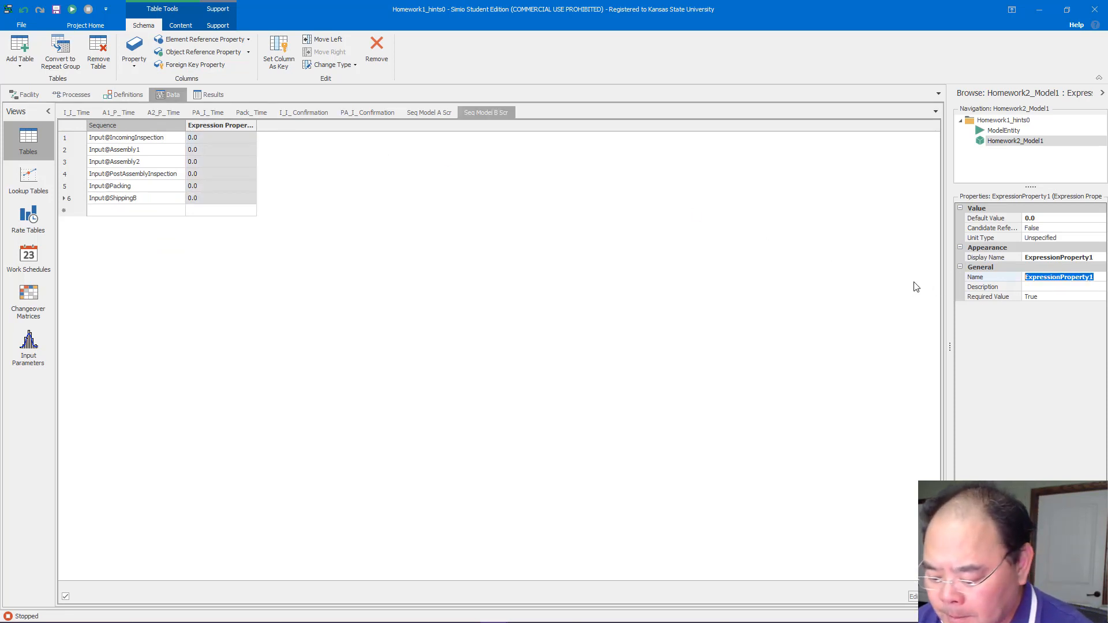
type("Process")
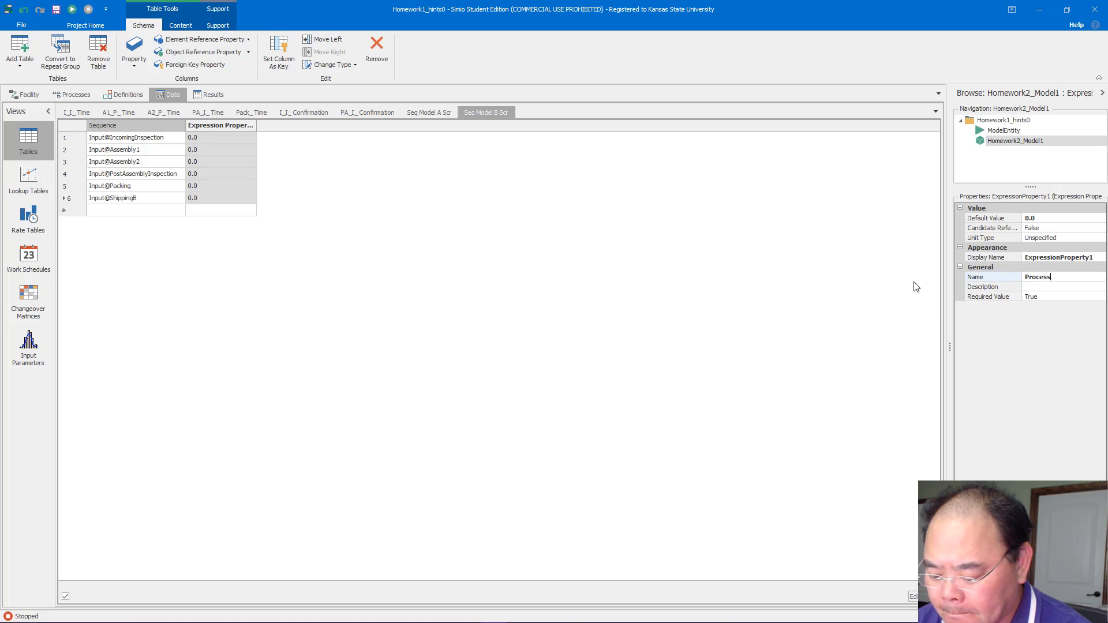
type("ingTimes")
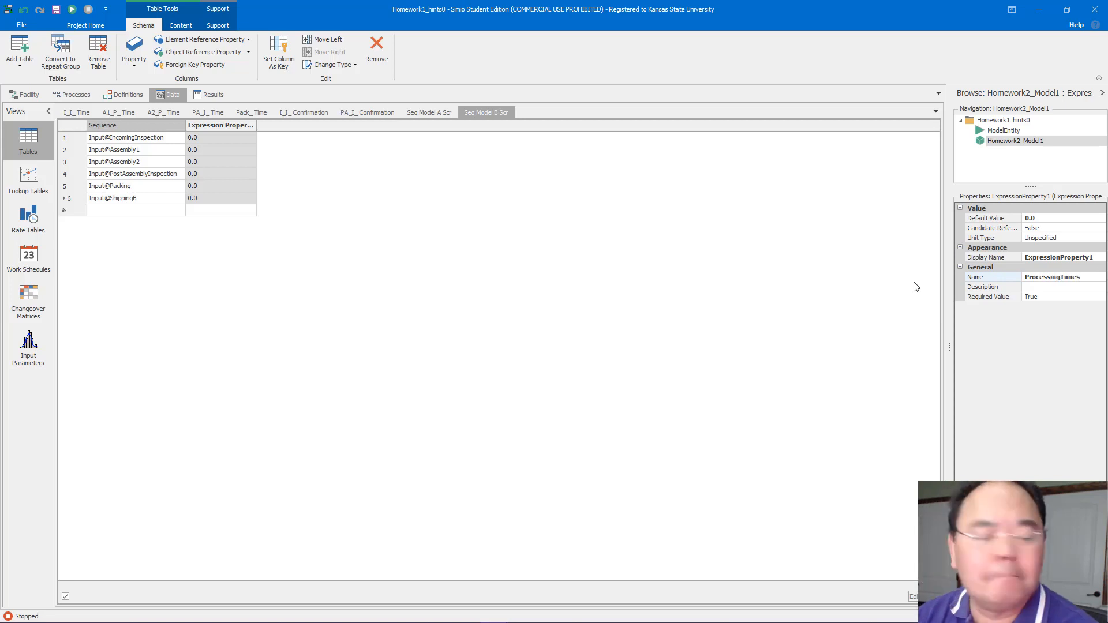
key("Return")
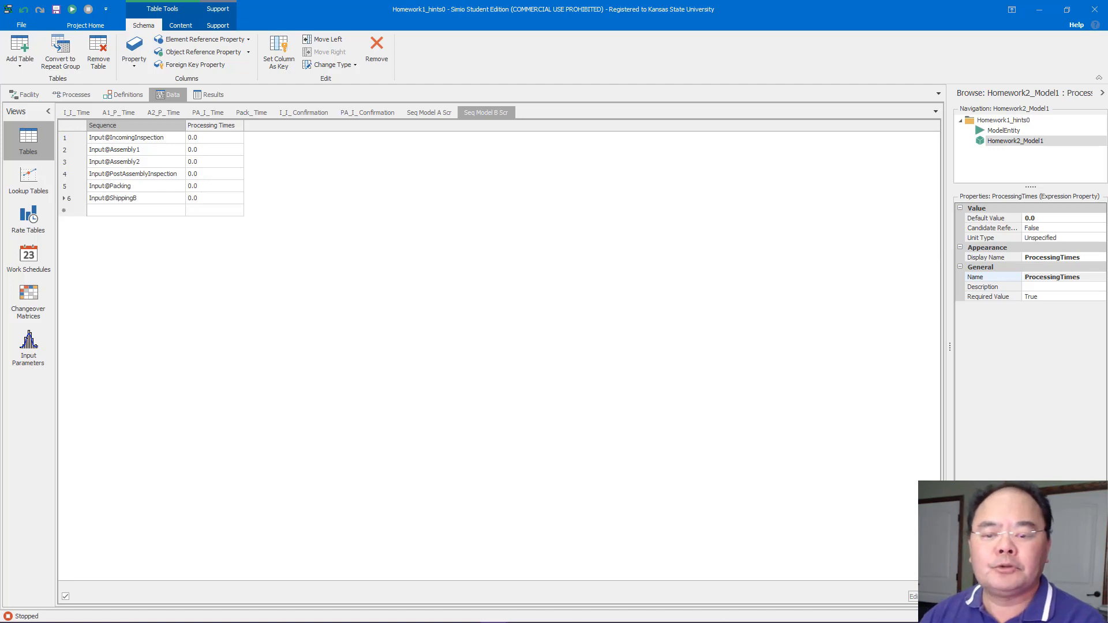
Set the ProcessingTimes column's unit type to Time with default units of Minutes
left_click(1098, 238)
left_click(1099, 237)
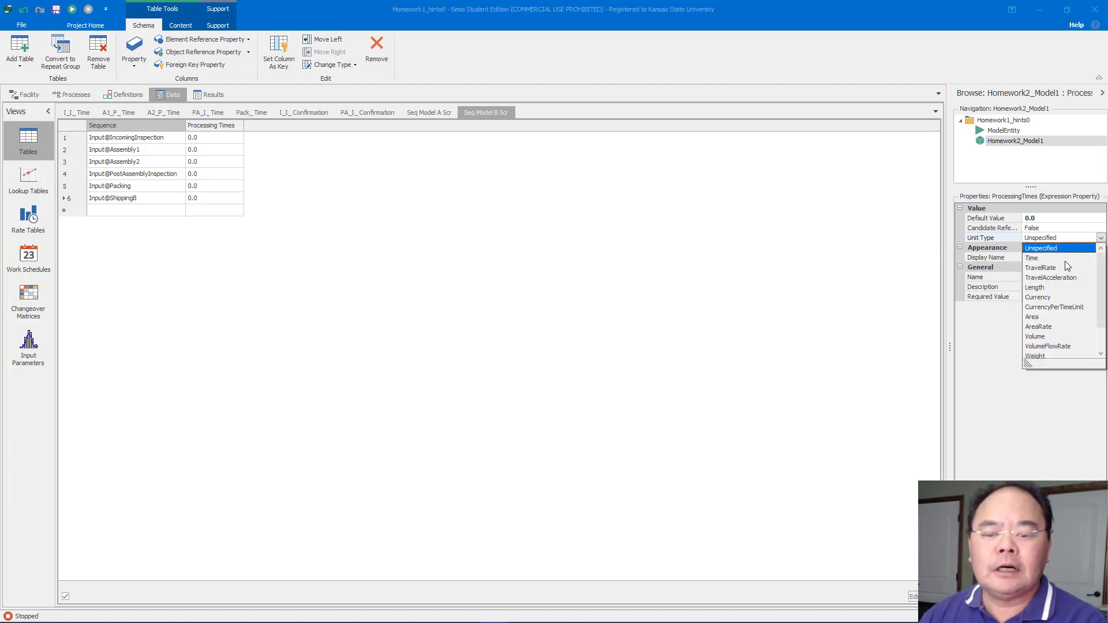
left_click(1065, 262)
left_click(1081, 250)
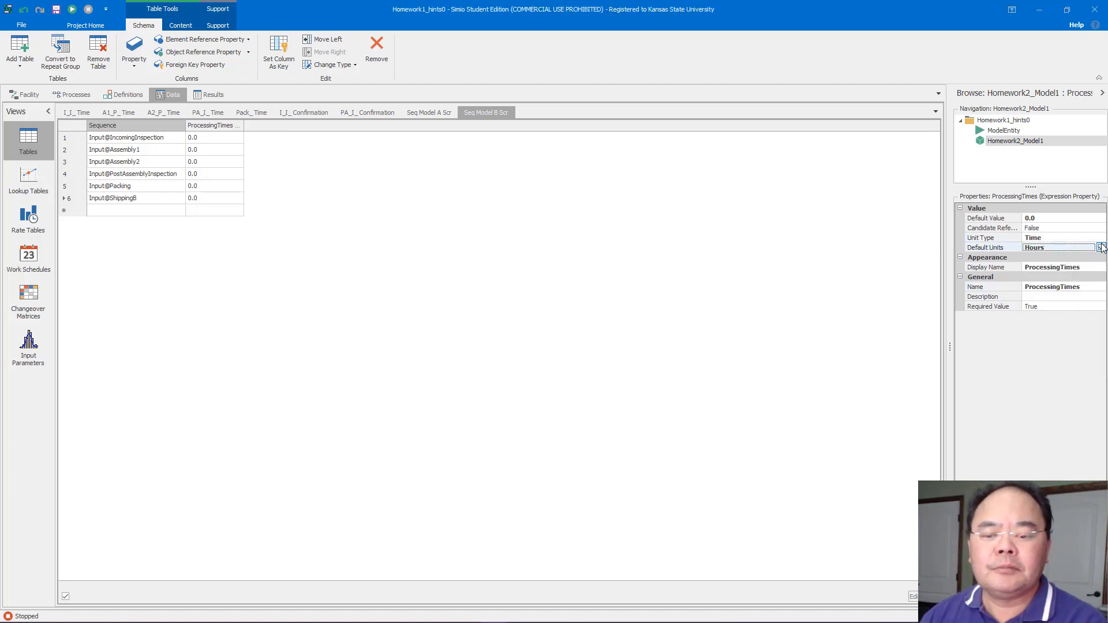
left_click(1101, 247)
left_click(1055, 265)
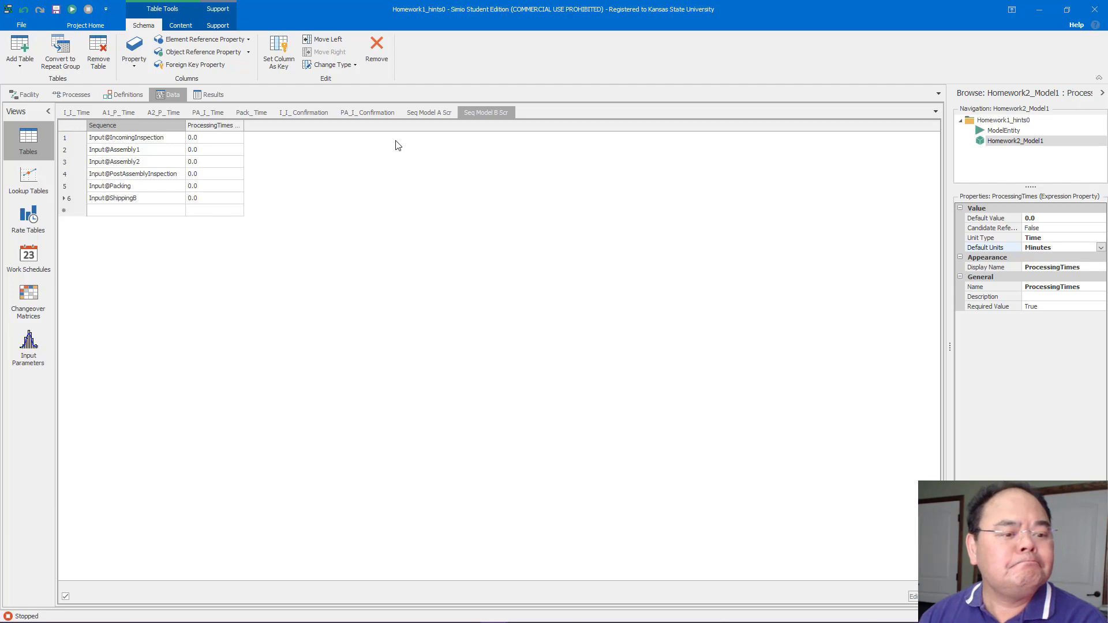
Copy the IncomingInspection server's processing time expression into the Input@IncomingInspection row's ProcessingTimes cell of SeqModelAScr
left_click(410, 115)
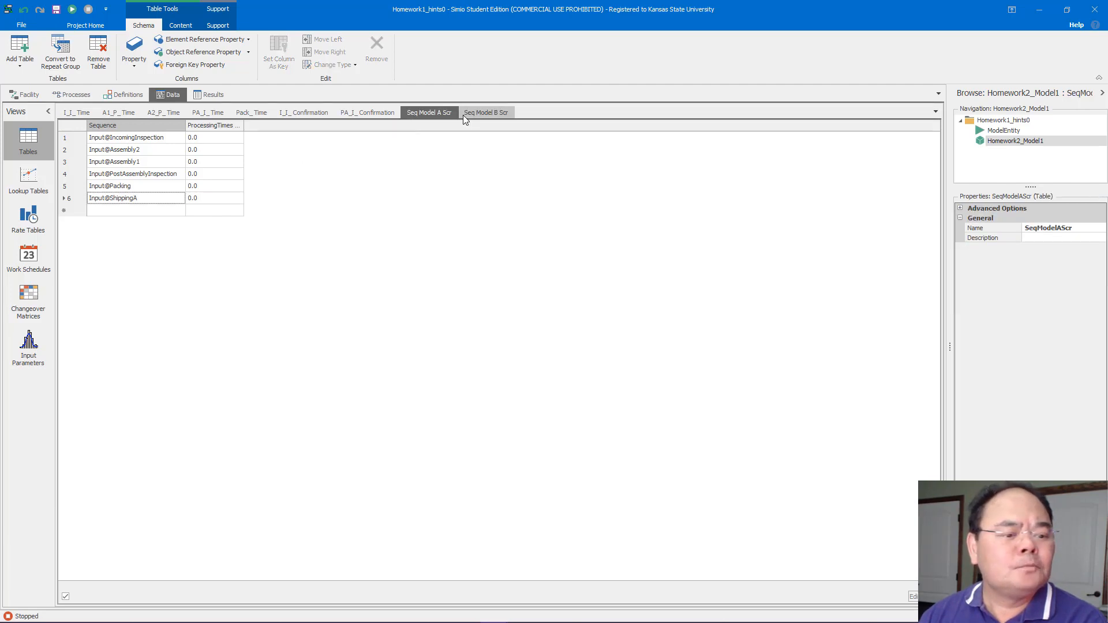
left_click(485, 114)
left_click(435, 113)
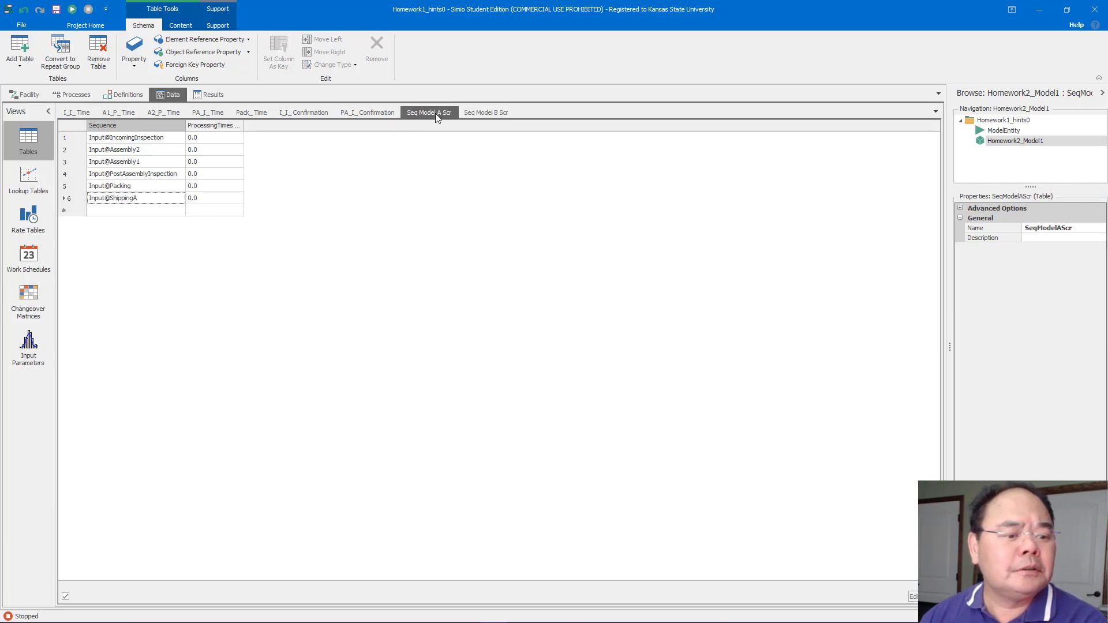
left_click(466, 114)
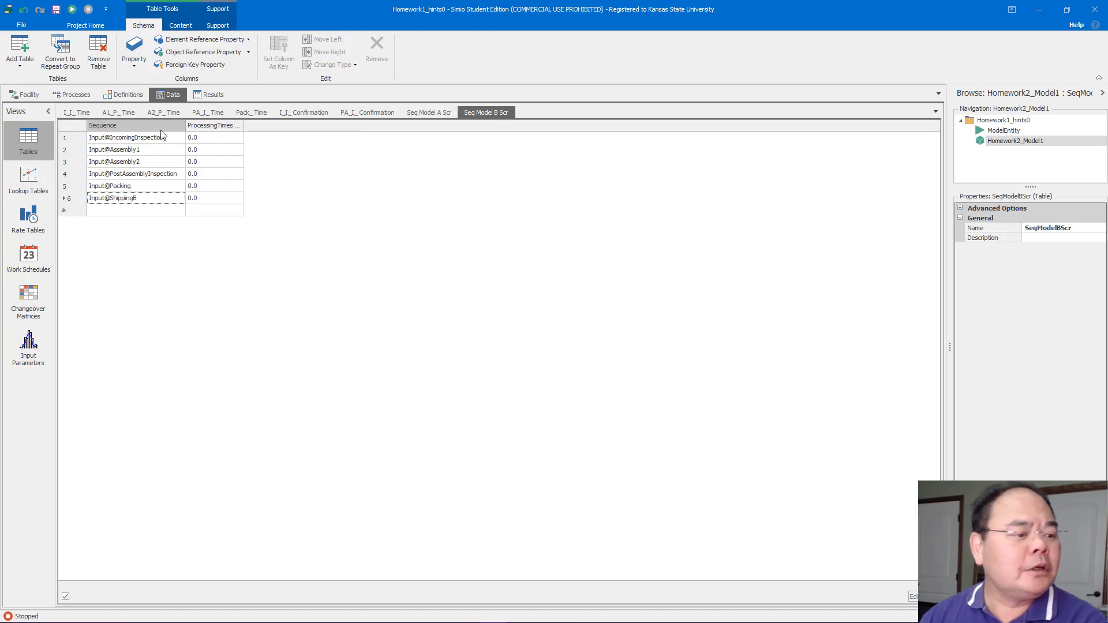
left_click(26, 96)
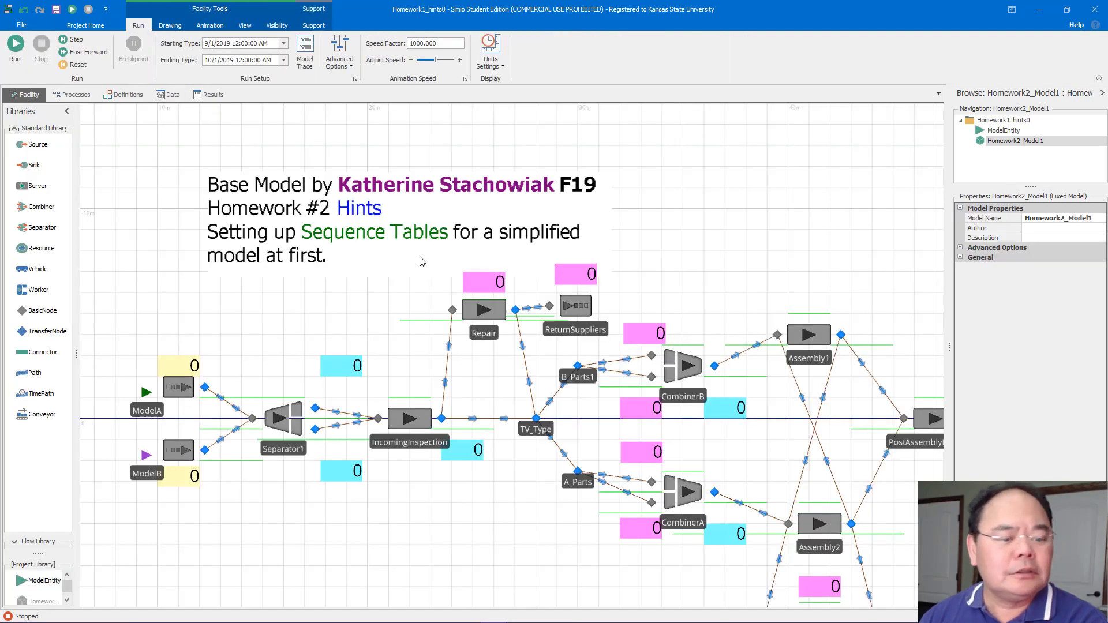
left_click(428, 427)
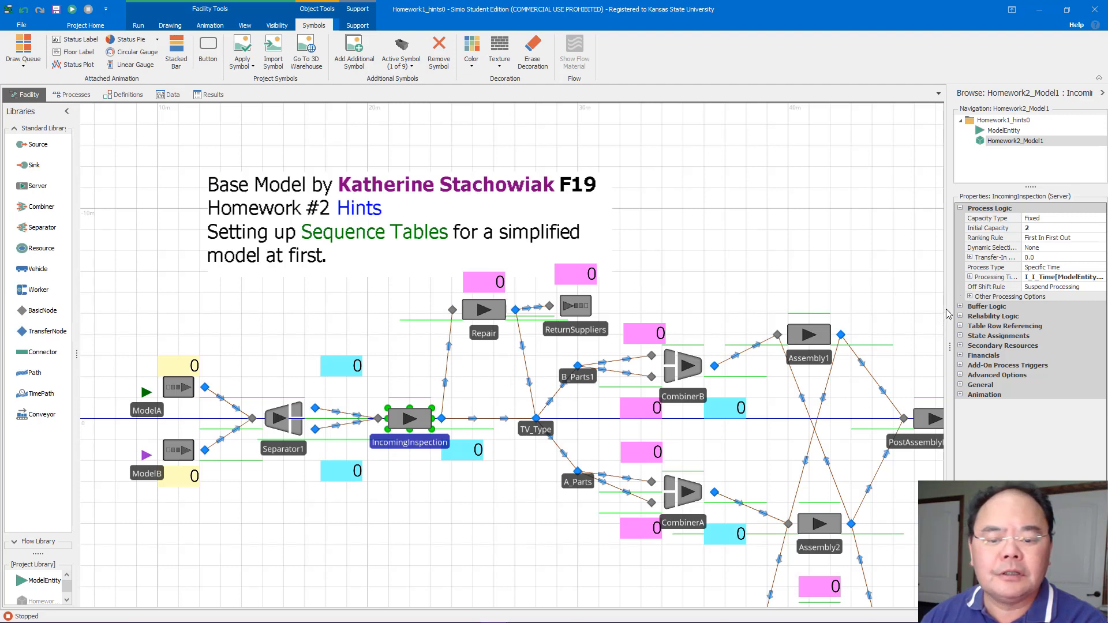
left_click_drag(867, 307, 763, 311)
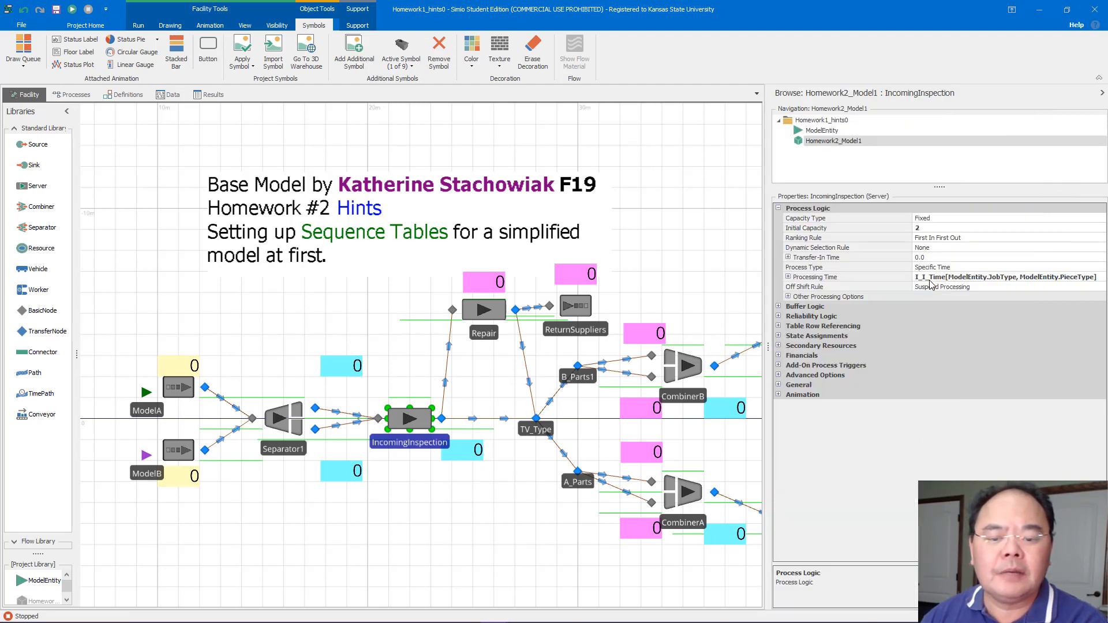
left_click(920, 277)
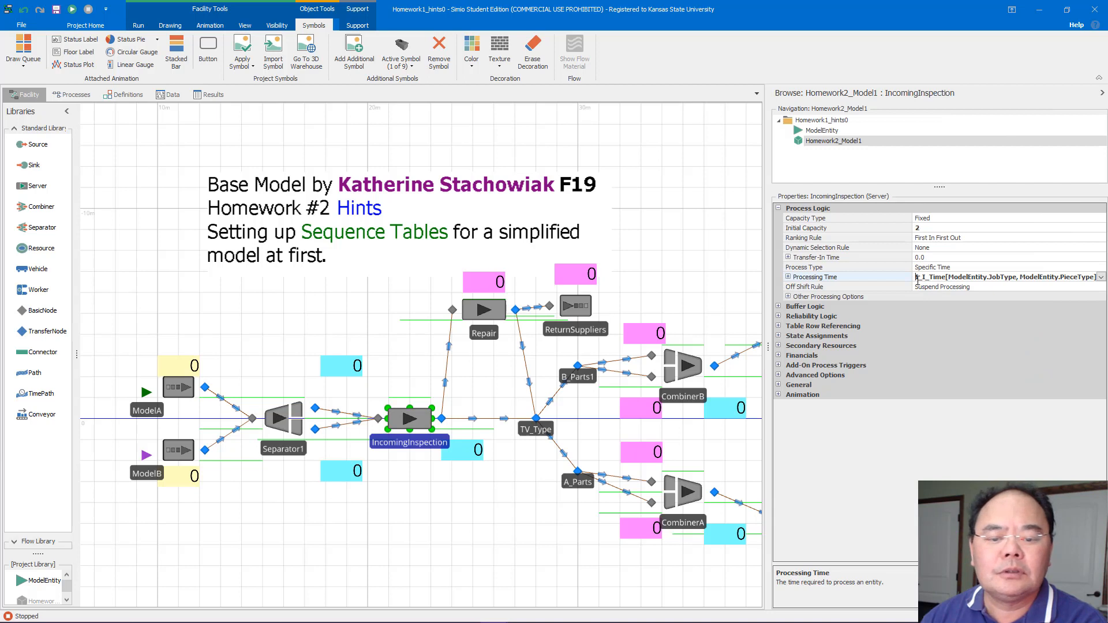
left_click_drag(917, 278, 1096, 278)
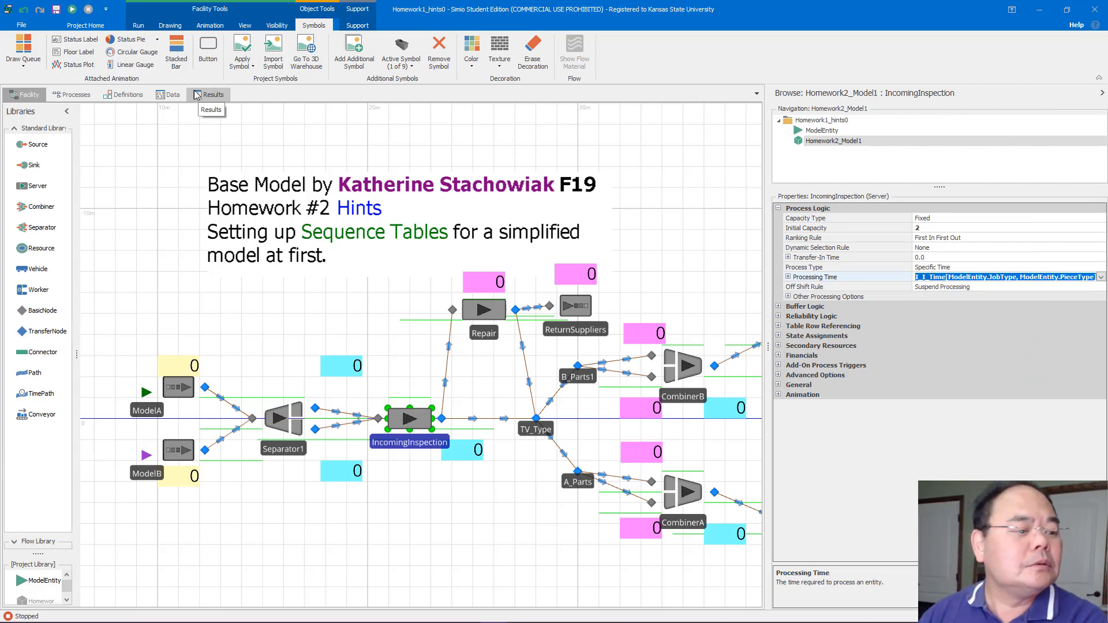
left_click(170, 95)
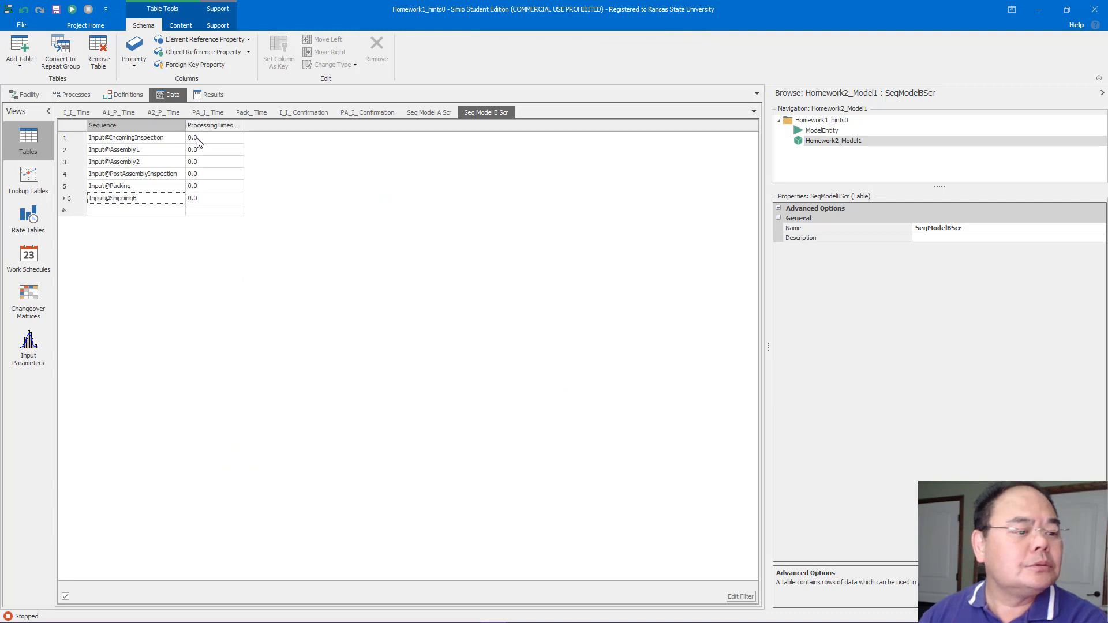
left_click(429, 113)
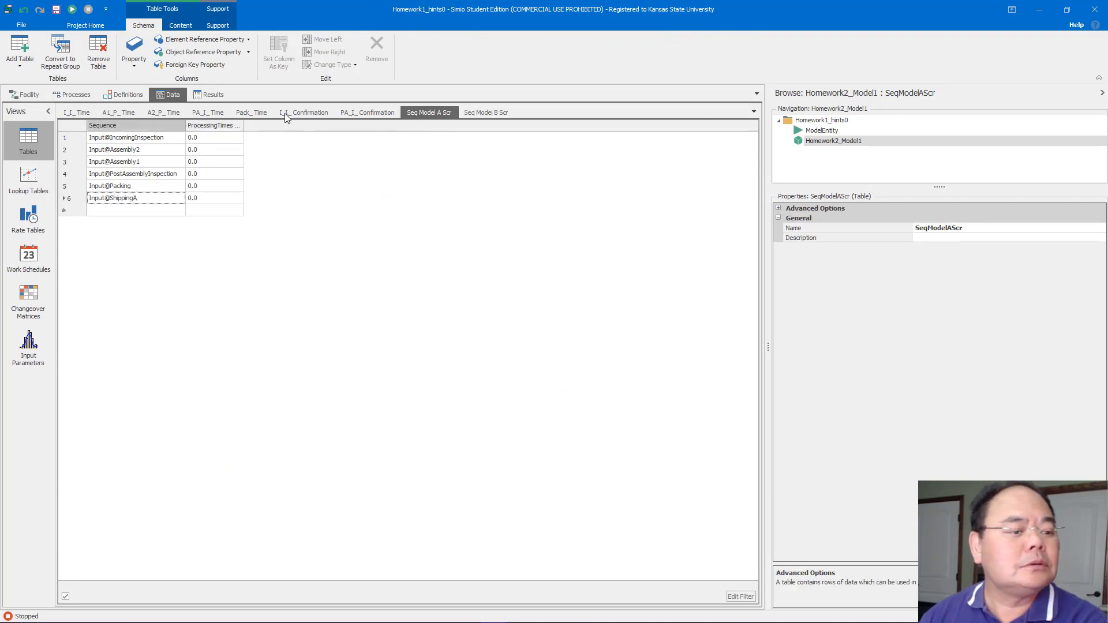
double_click(208, 138)
key("ctrl+v")
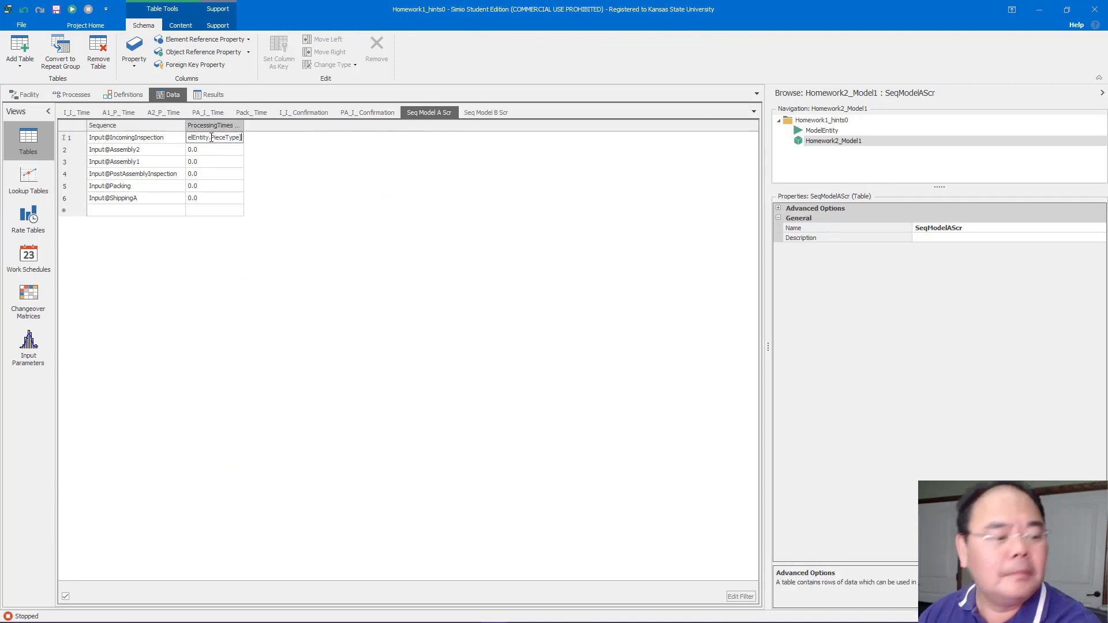
Copy Assembly2's processing time expression A2_P_Time[ModelEntity.JobType,1] into the Input@Assembly2 row's ProcessingTimes cell
double_click(261, 151)
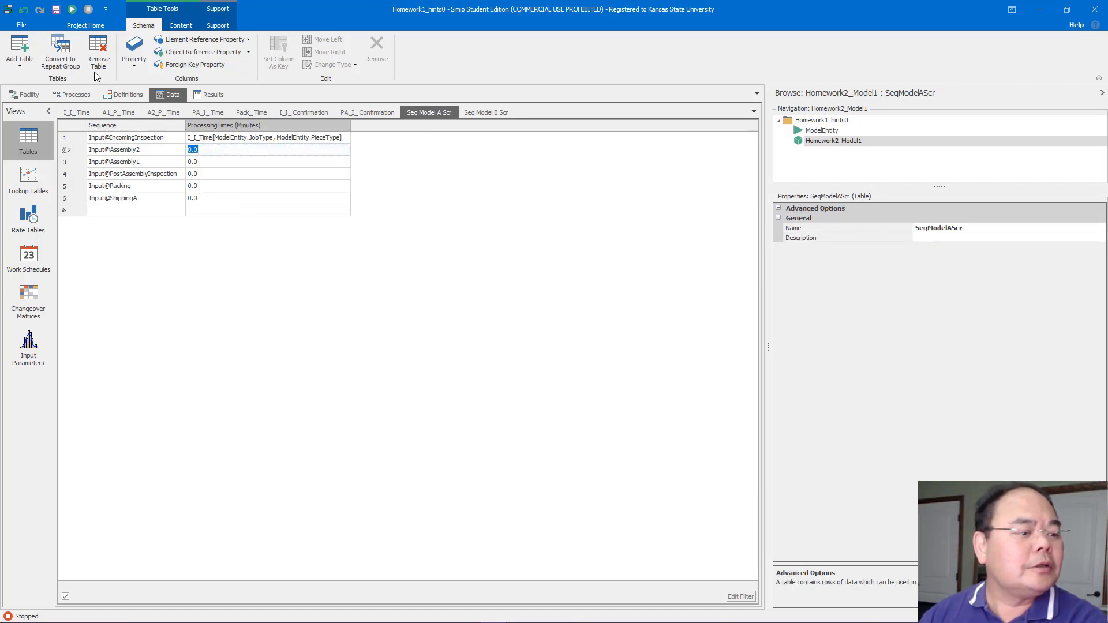
left_click(30, 95)
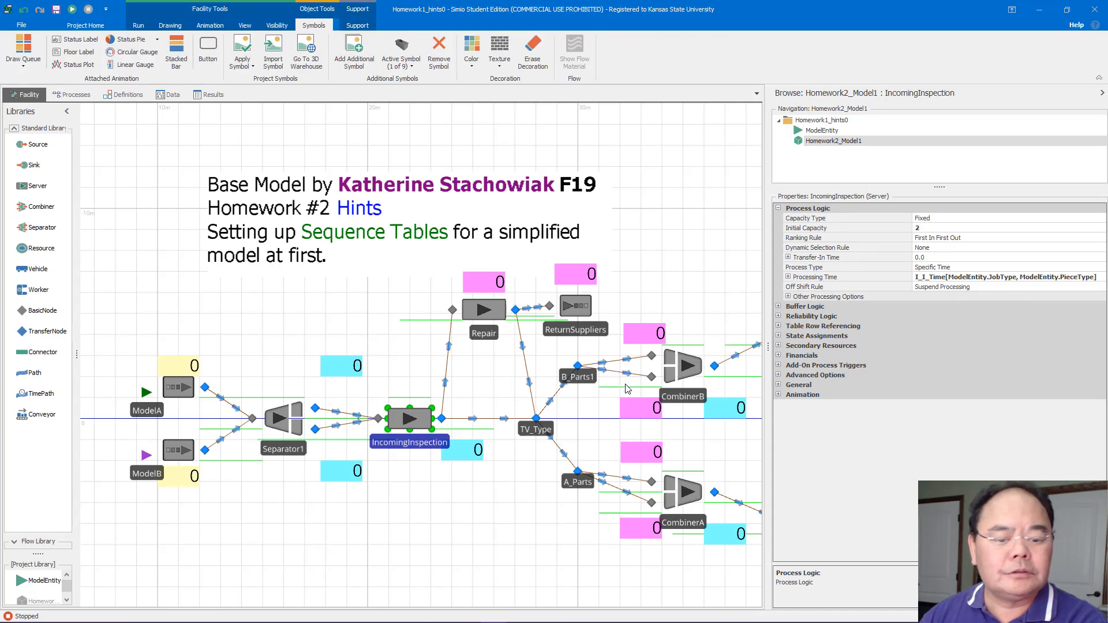
left_click_drag(716, 377, 486, 362)
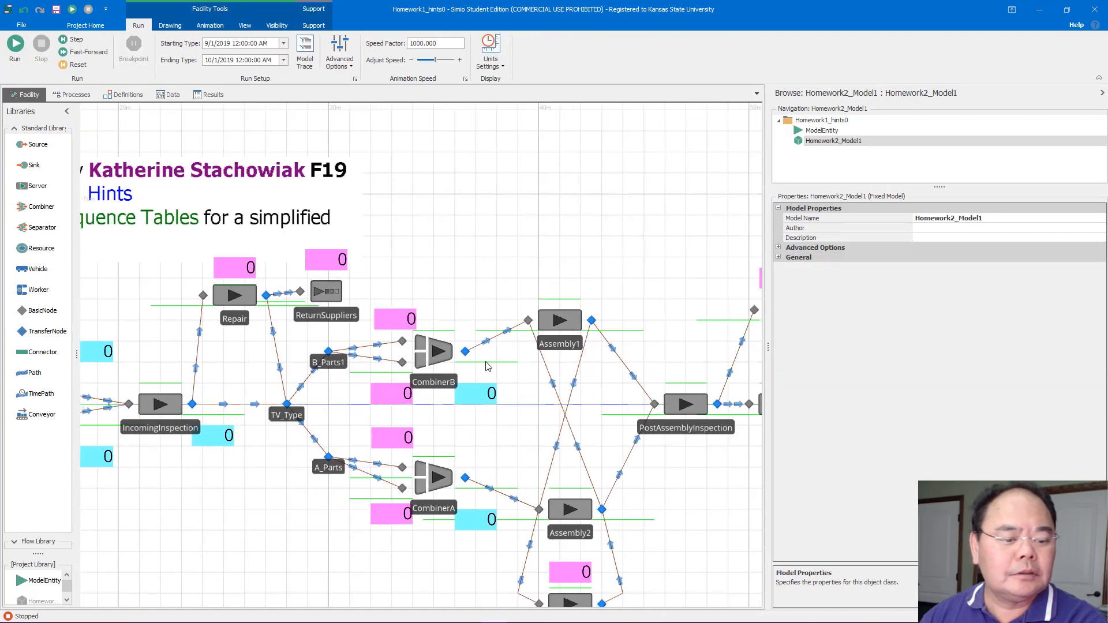
left_click(552, 316)
left_click(576, 510)
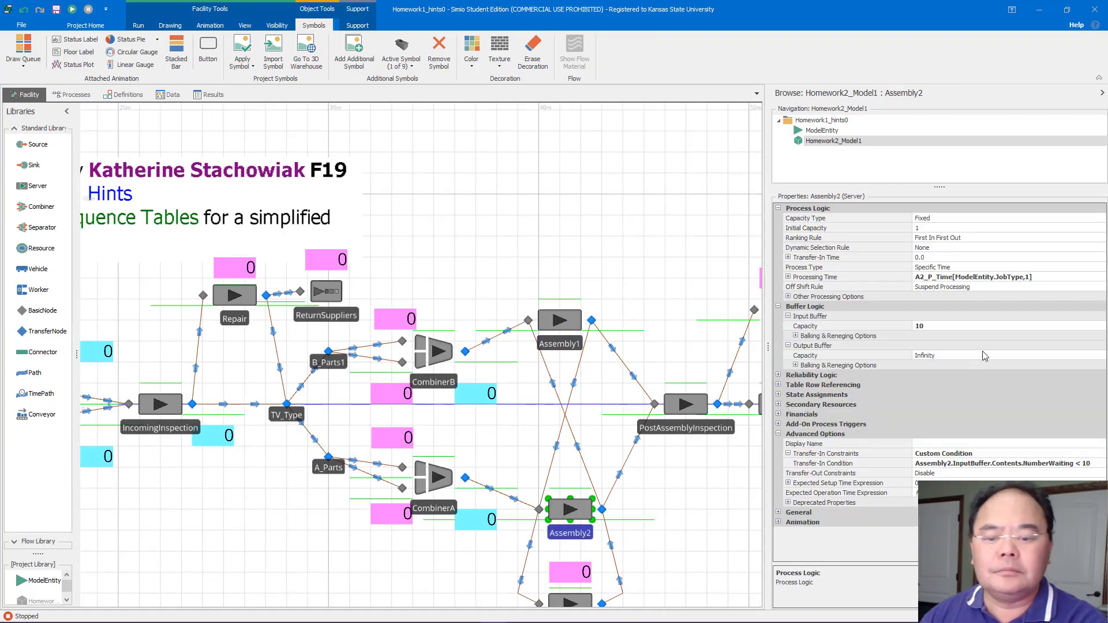
left_click(1032, 278)
left_click(1031, 278)
key("ctrl+c")
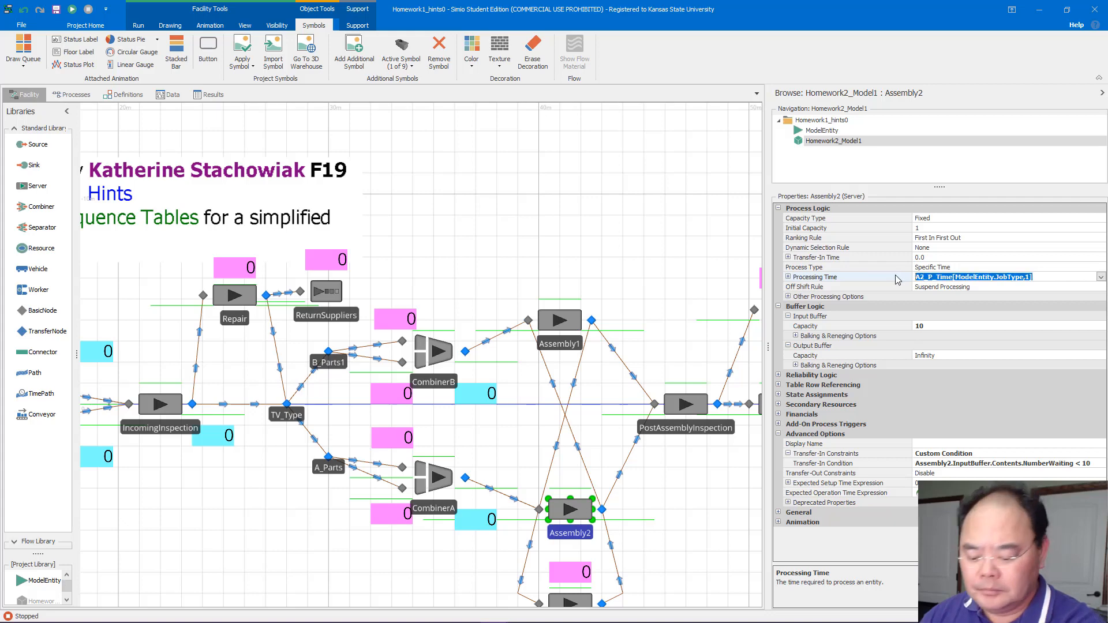
left_click(169, 95)
left_click(204, 150)
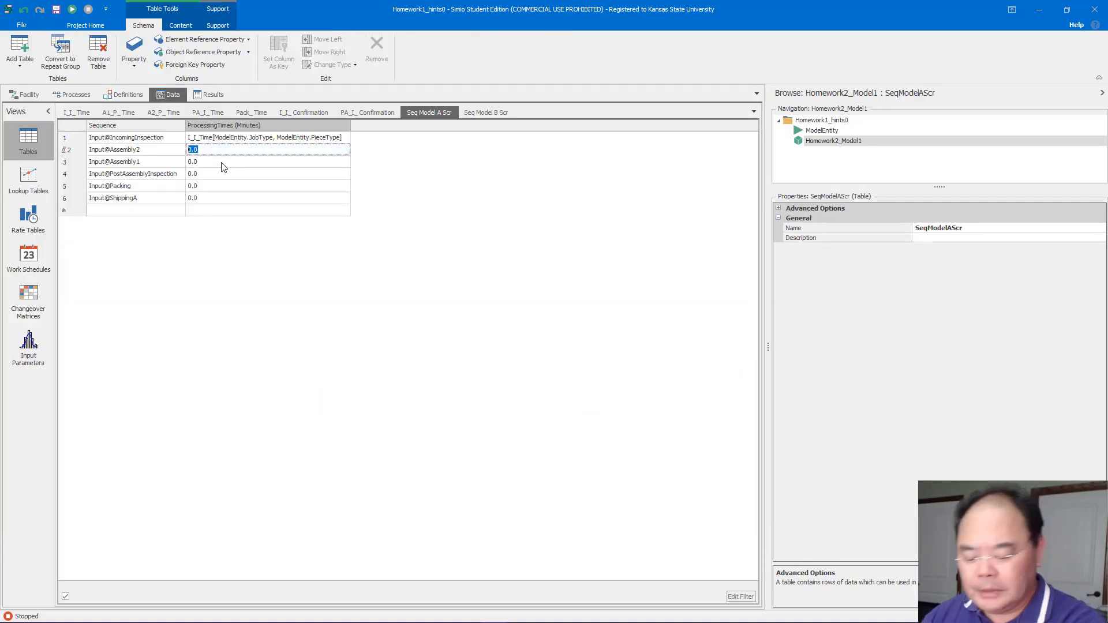
key("ctrl+v")
left_click(364, 188)
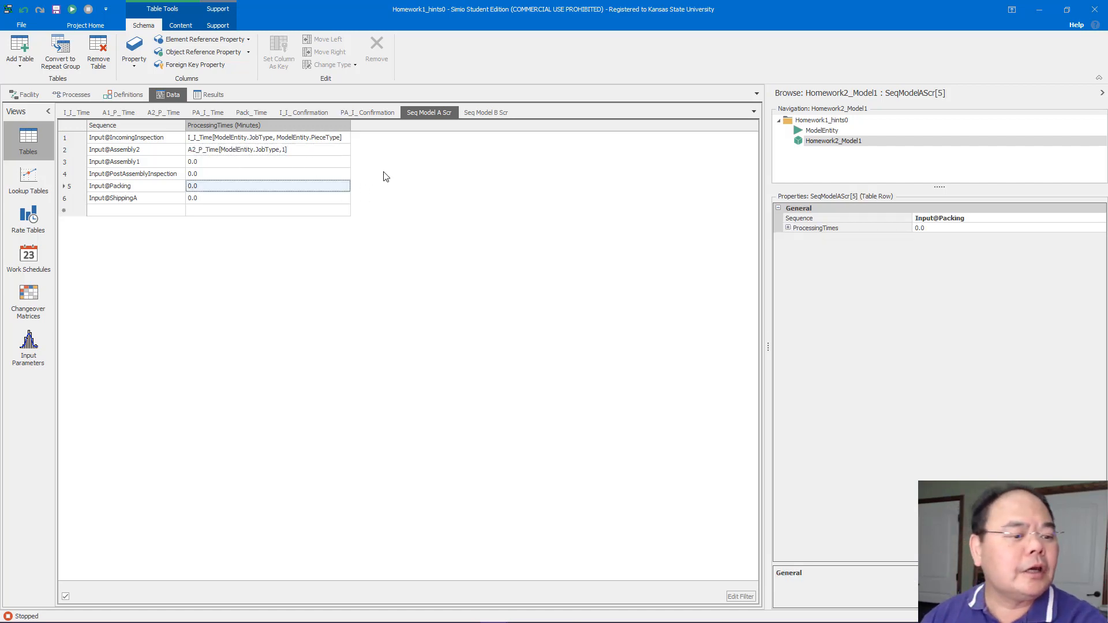
Copy Assembly1's processing time expression A1_P_Time[ModelEntity.JobType,1] into the Input@Assembly1 row's ProcessingTimes cell
left_click(27, 94)
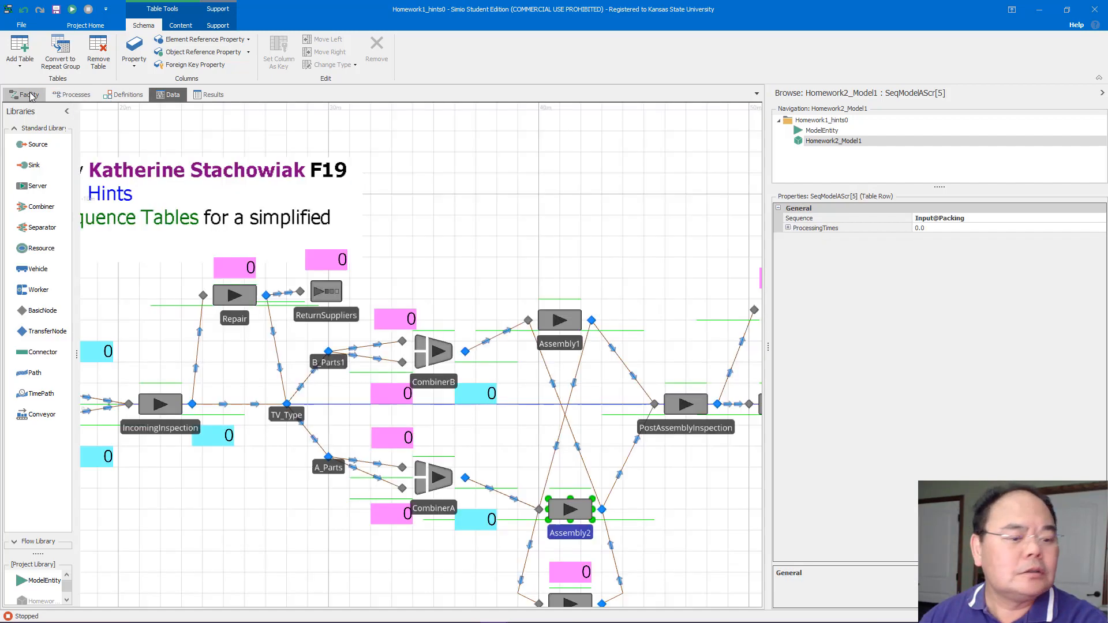
left_click(546, 321)
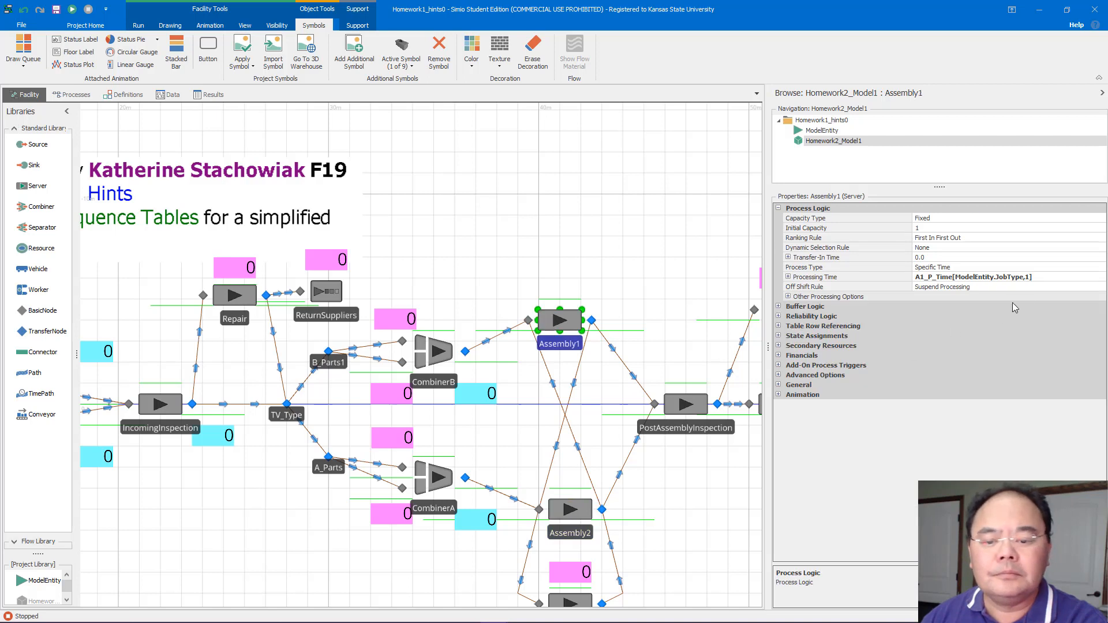
left_click(1053, 280)
left_click(1053, 280)
key("ctrl+c")
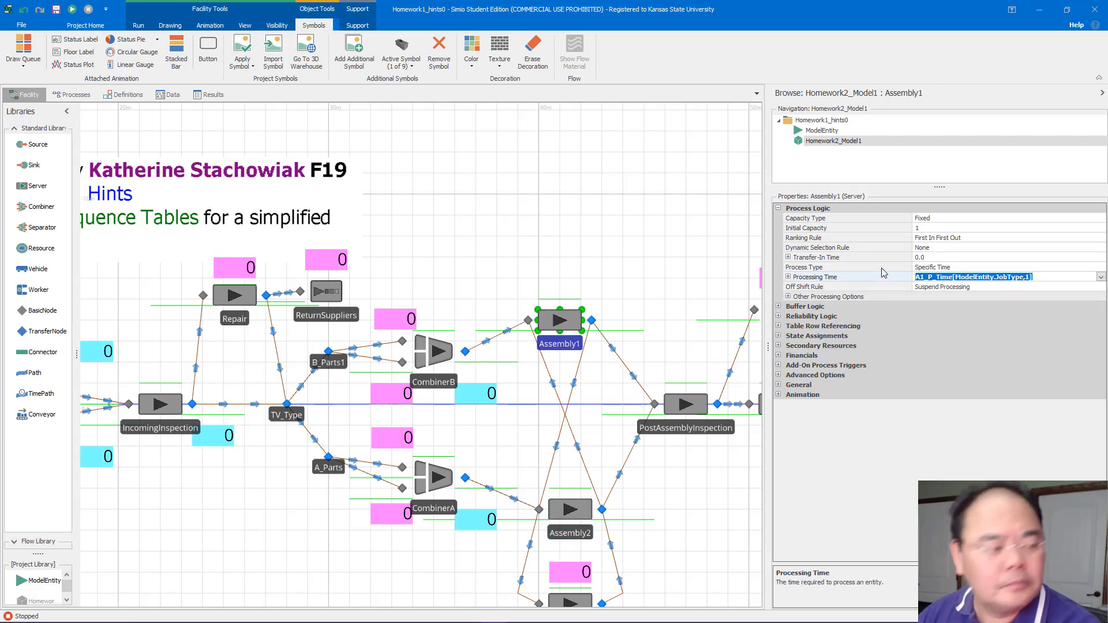
left_click(169, 95)
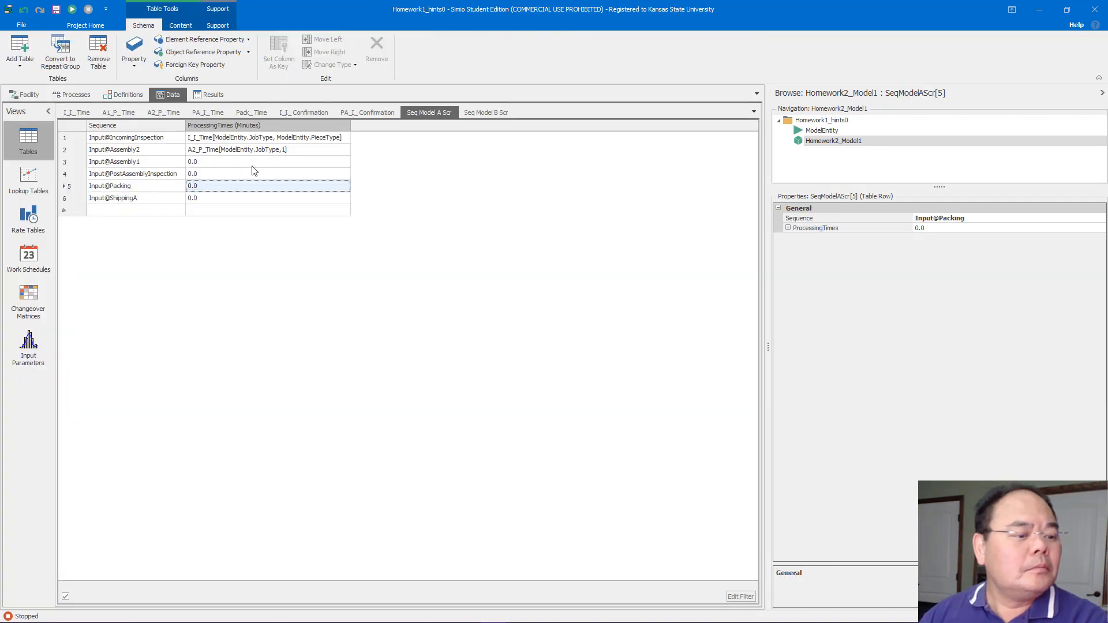
double_click(254, 165)
key("ctrl+v")
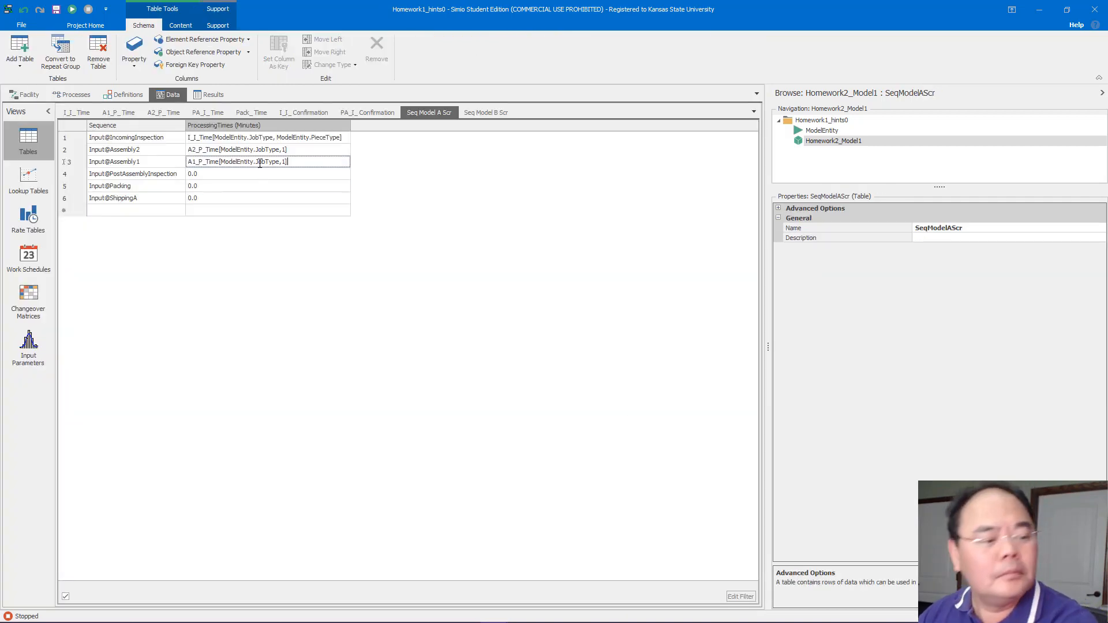
left_click(432, 262)
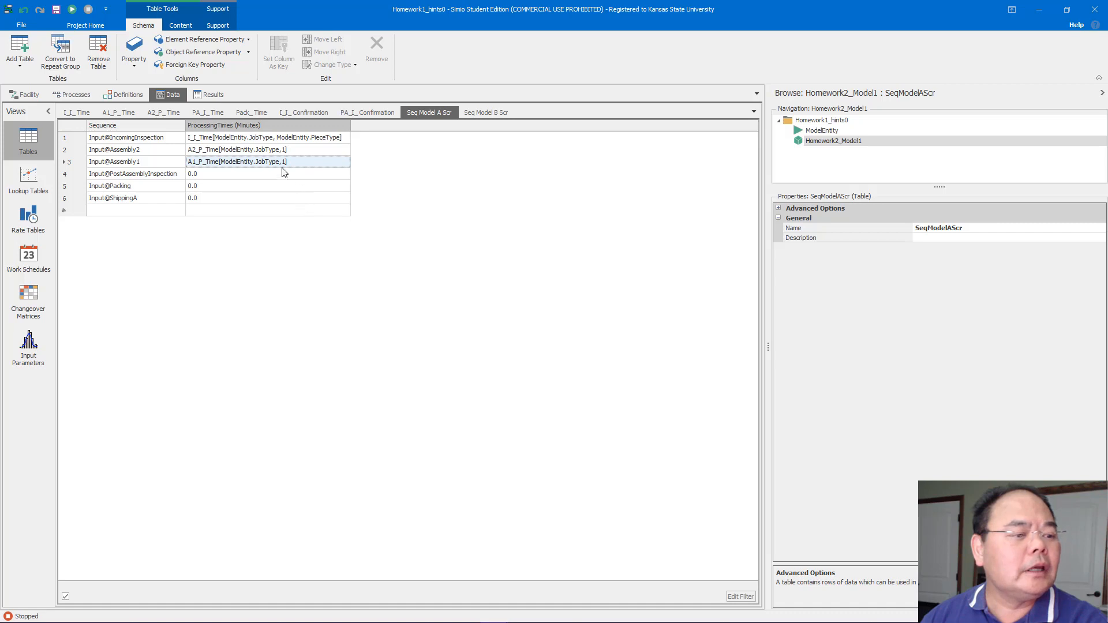
Replace the Input@Assembly2 row's processing time with Math.Max(0,Random.Normal(8,2)) copied from the A2_P_Time table
left_click(164, 112)
double_click(188, 139)
key("ctrl+c")
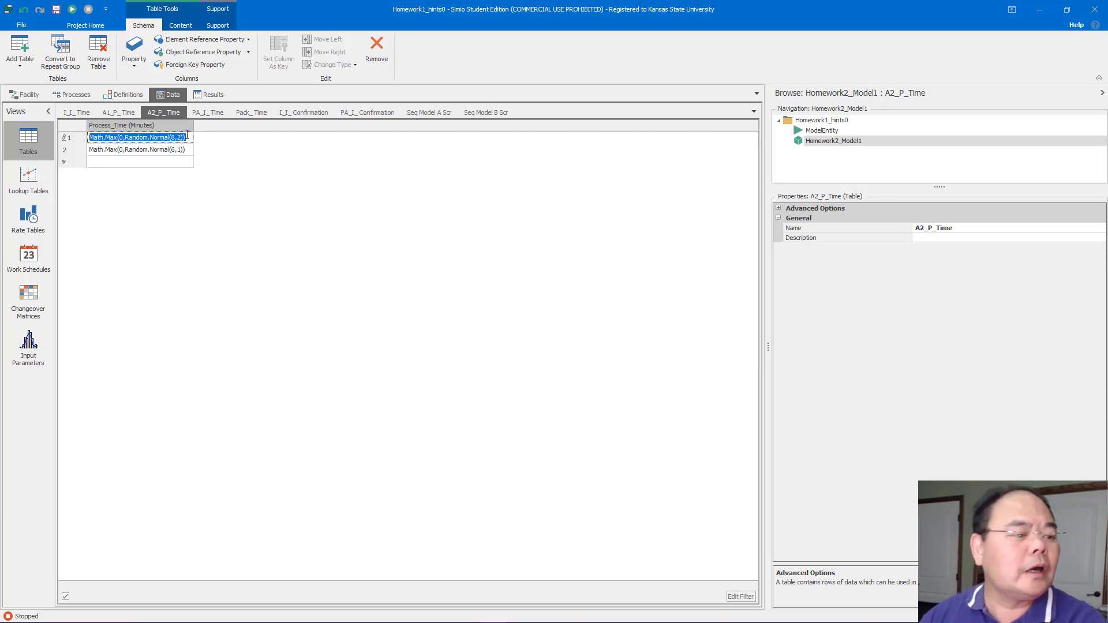
left_click(406, 115)
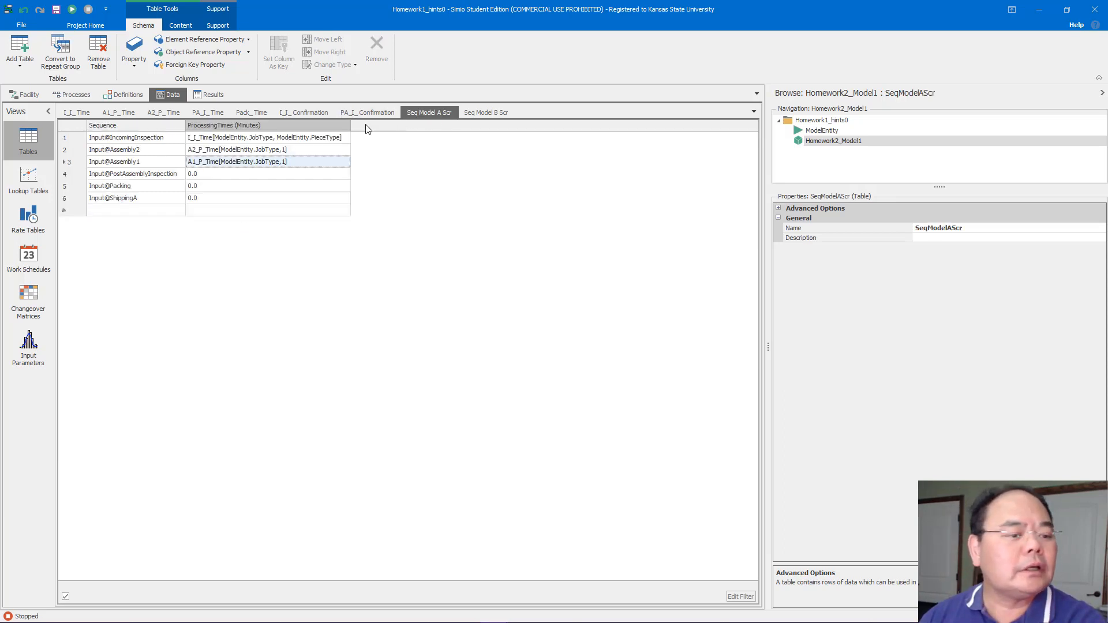
double_click(303, 149)
key("ctrl+v")
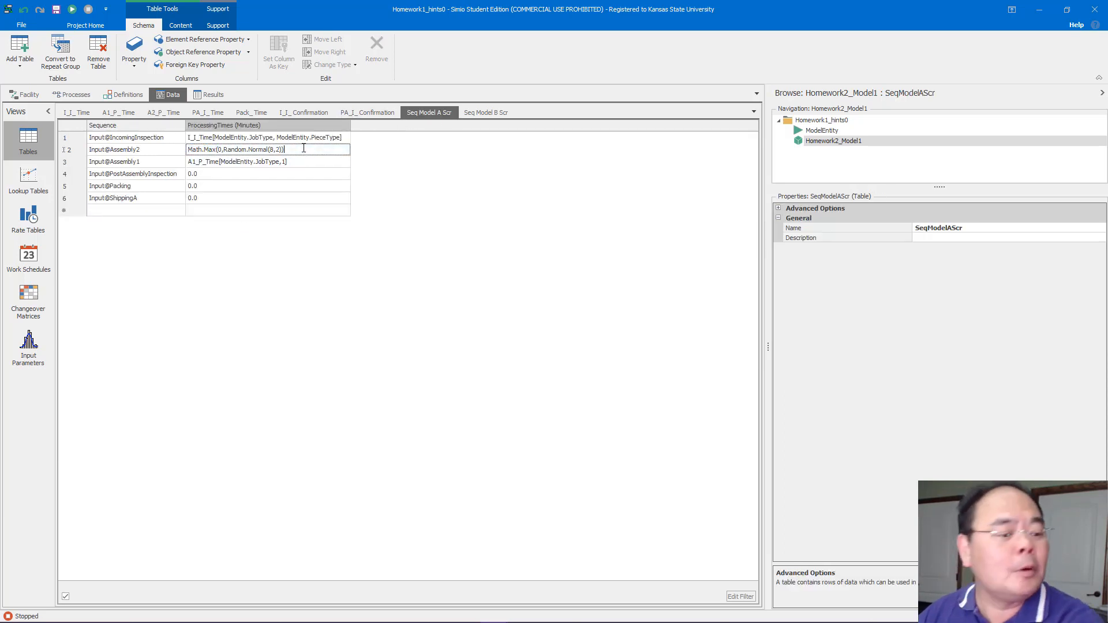
left_click(506, 210)
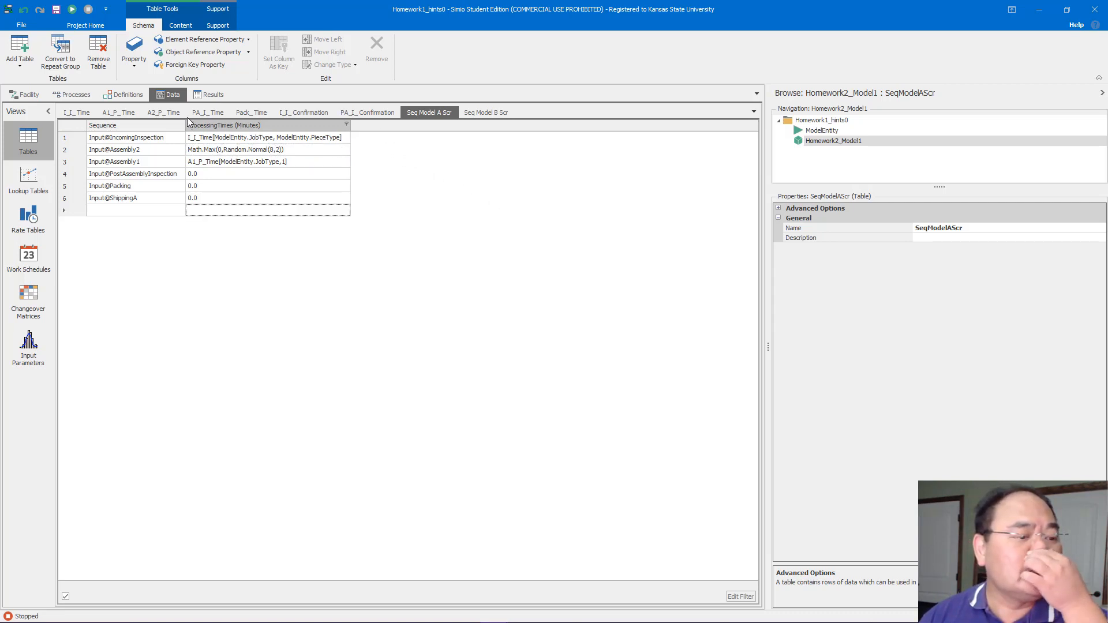
Replace the Input@Assembly1 row's processing time in SeqModelAScr with Math.Max(0,random.Normal(10,2)) copied from the A1_P_Time table's second row
left_click(124, 113)
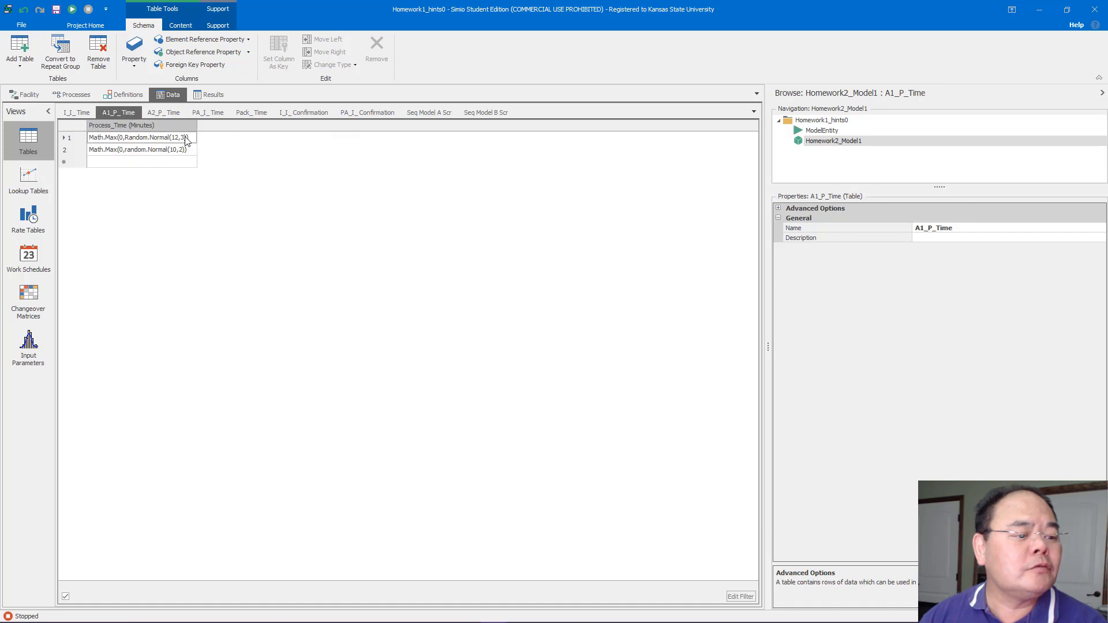
left_click(186, 149)
key("ctrl+c")
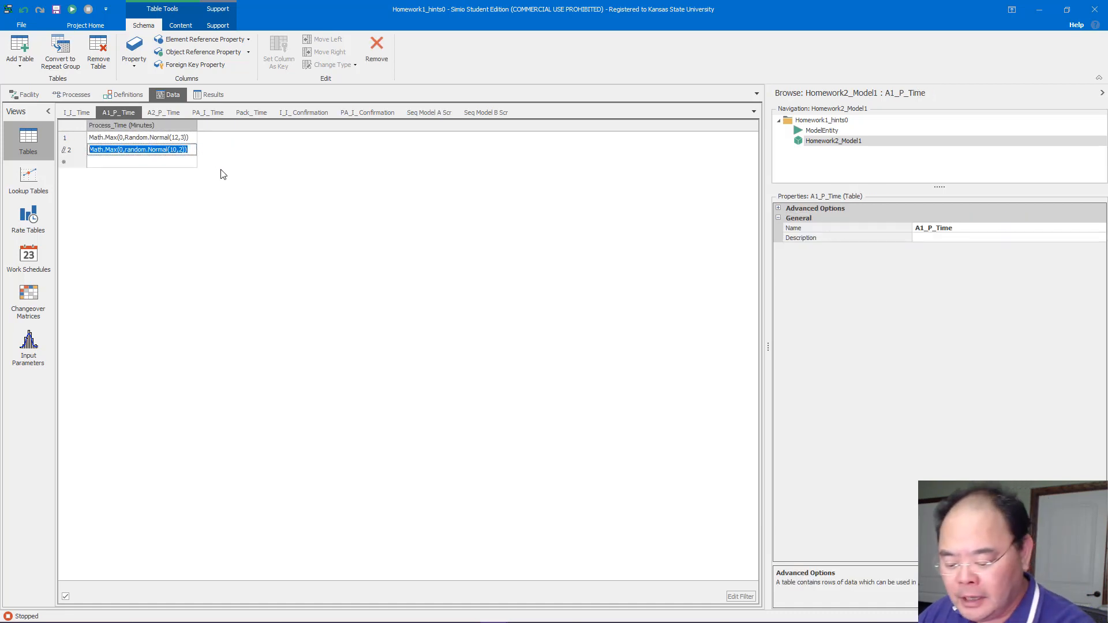
left_click(424, 113)
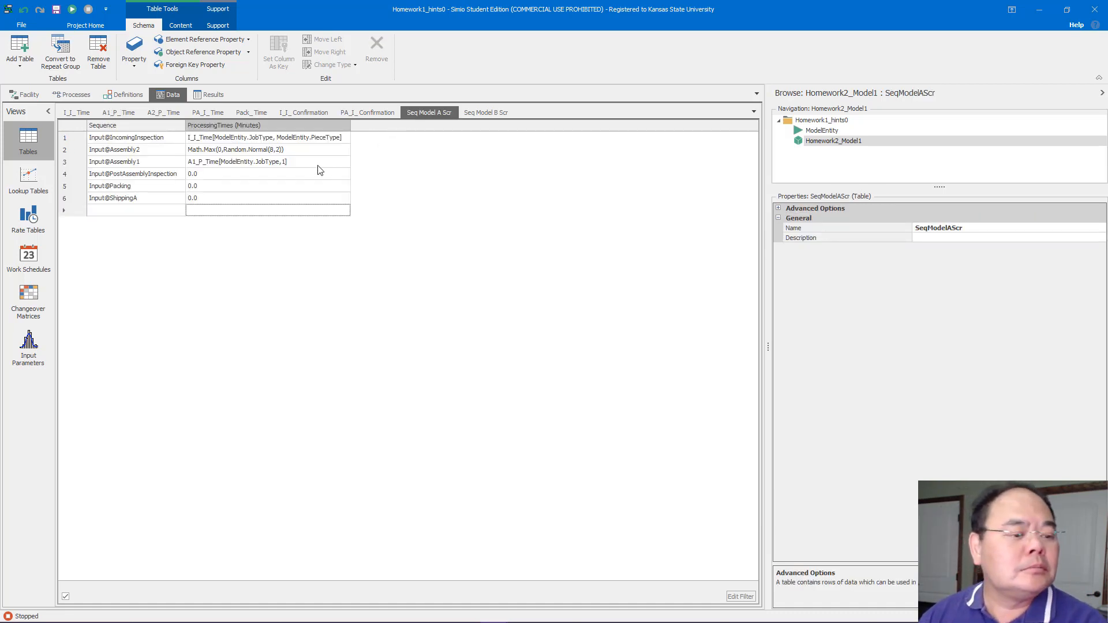
left_click(309, 163)
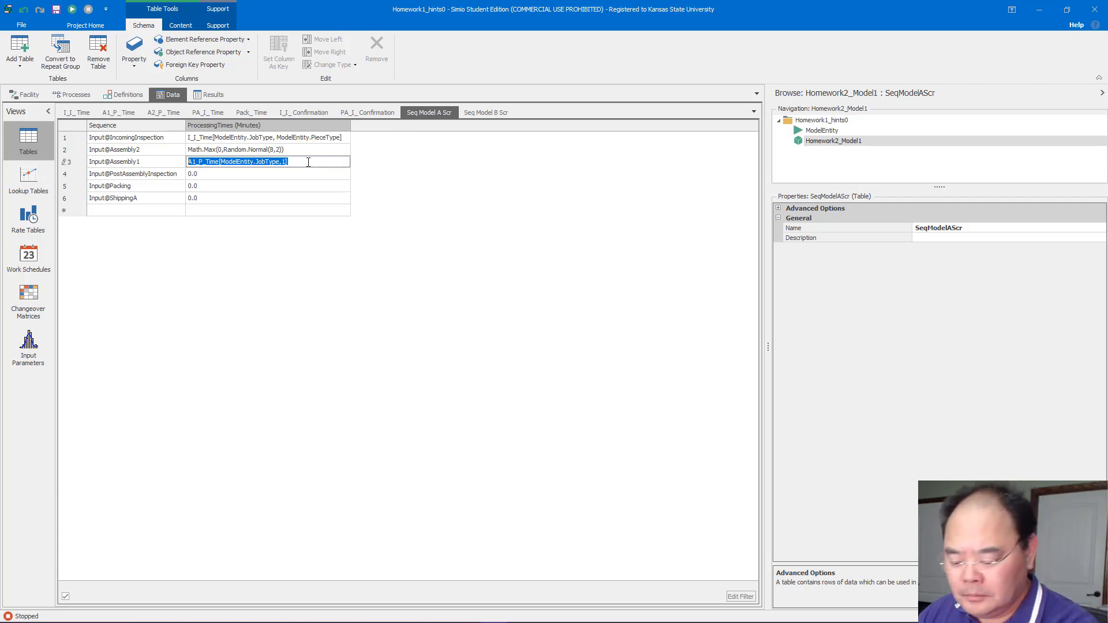
key("ctrl+v")
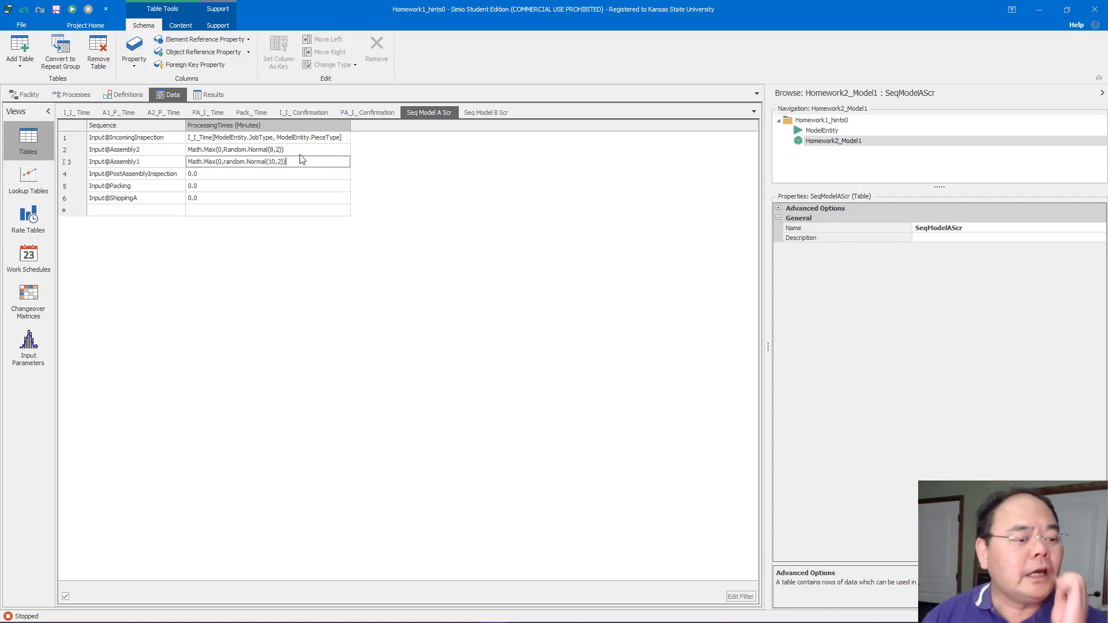
left_click(497, 215)
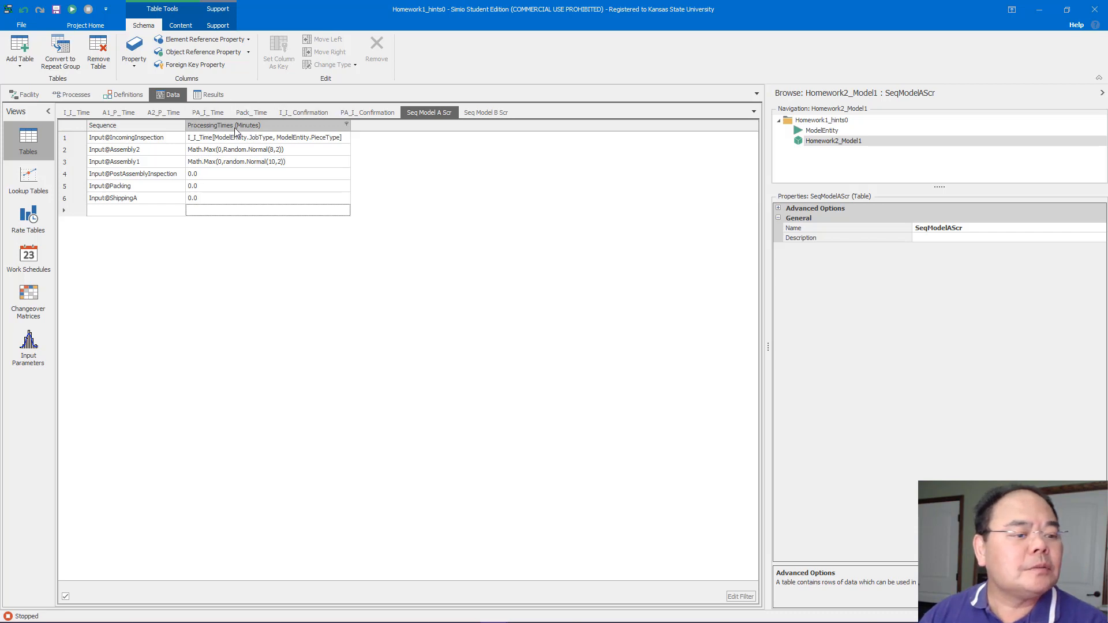
Copy math.max(0, Random.Normal(5,2)) from the PA_I_Time table into the Input@PostAssemblyInspection row's ProcessingTimes cell of SeqModelAScr
left_click(348, 116)
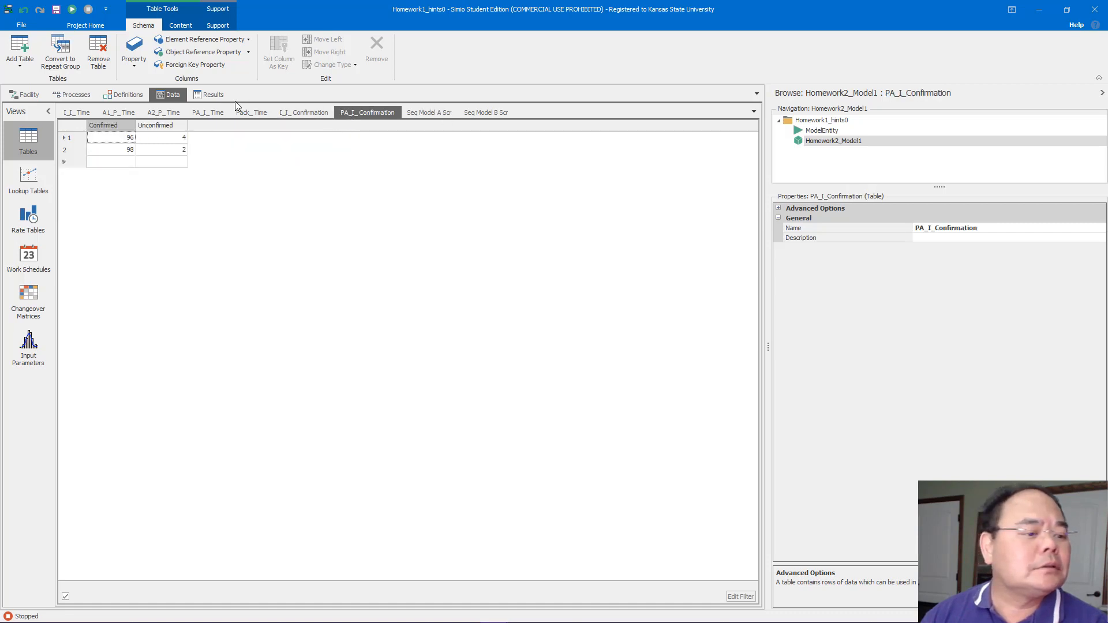
left_click(206, 115)
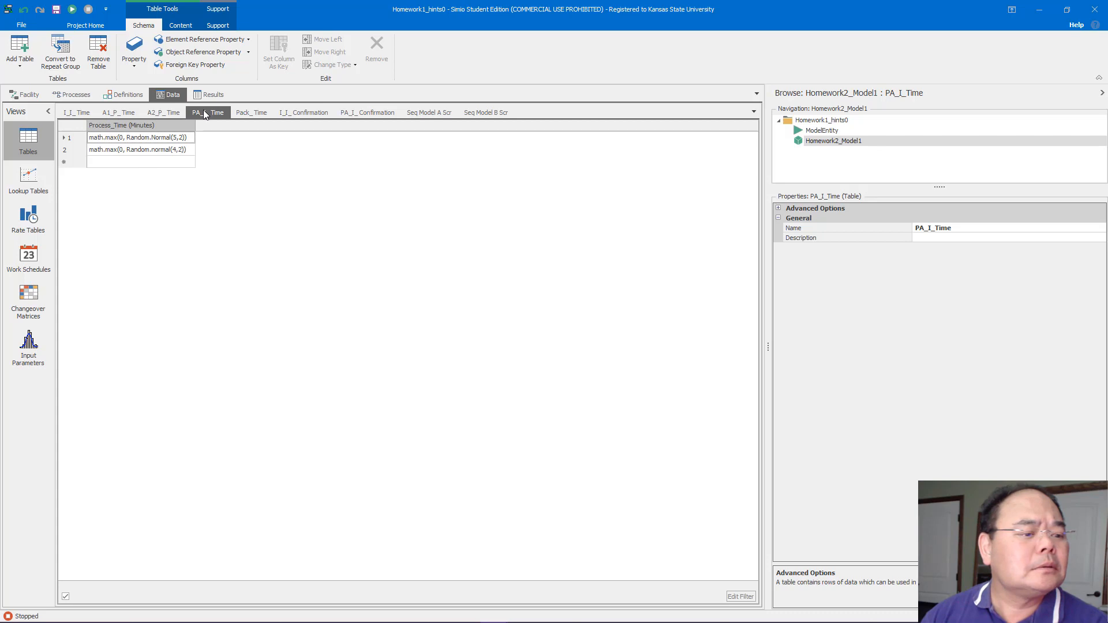
left_click(187, 138)
key("ctrl+c")
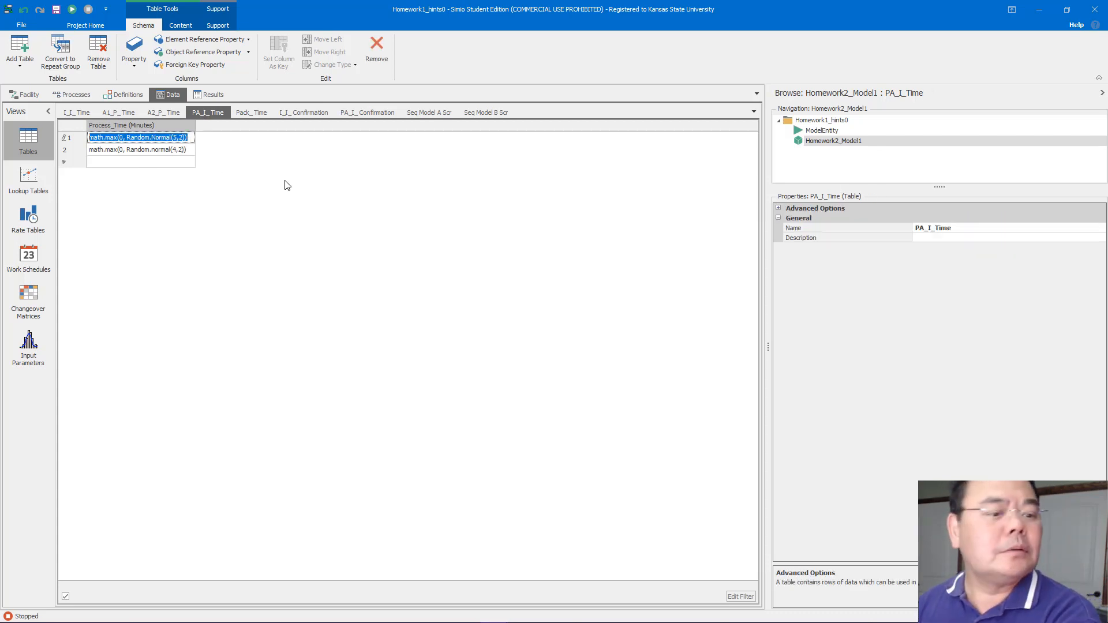
left_click(423, 114)
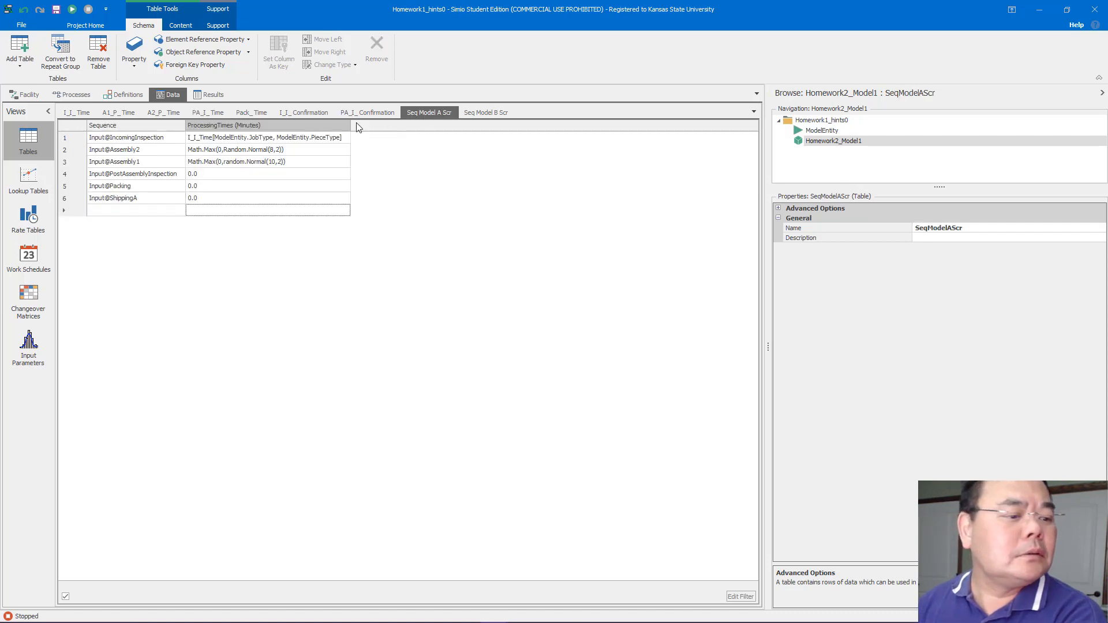
left_click(211, 167)
left_click(211, 175)
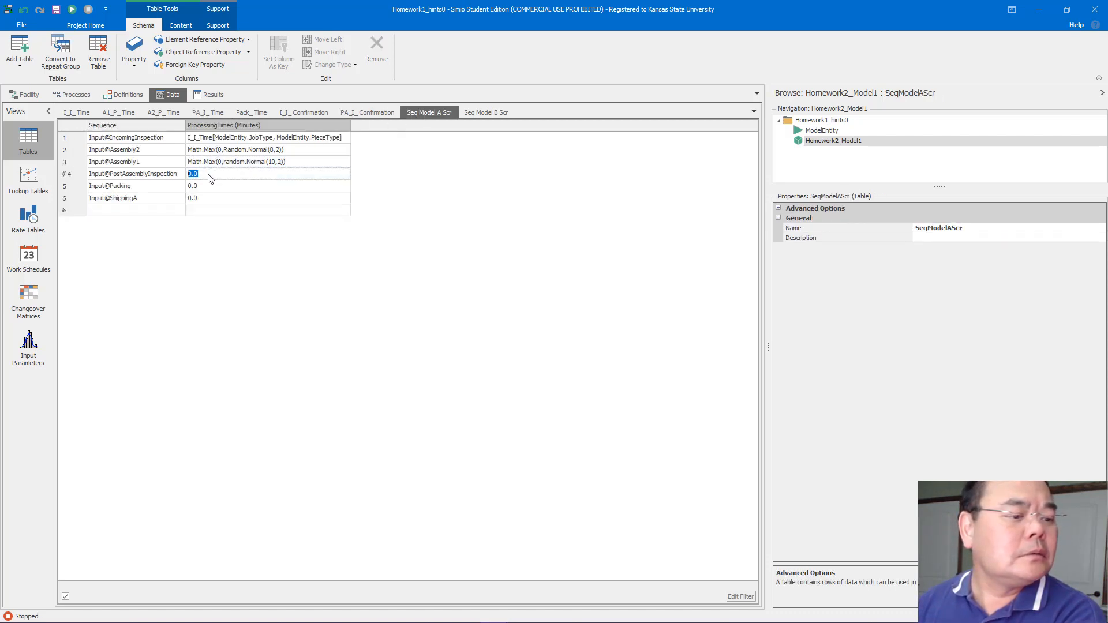
key("ctrl+v")
left_click(328, 209)
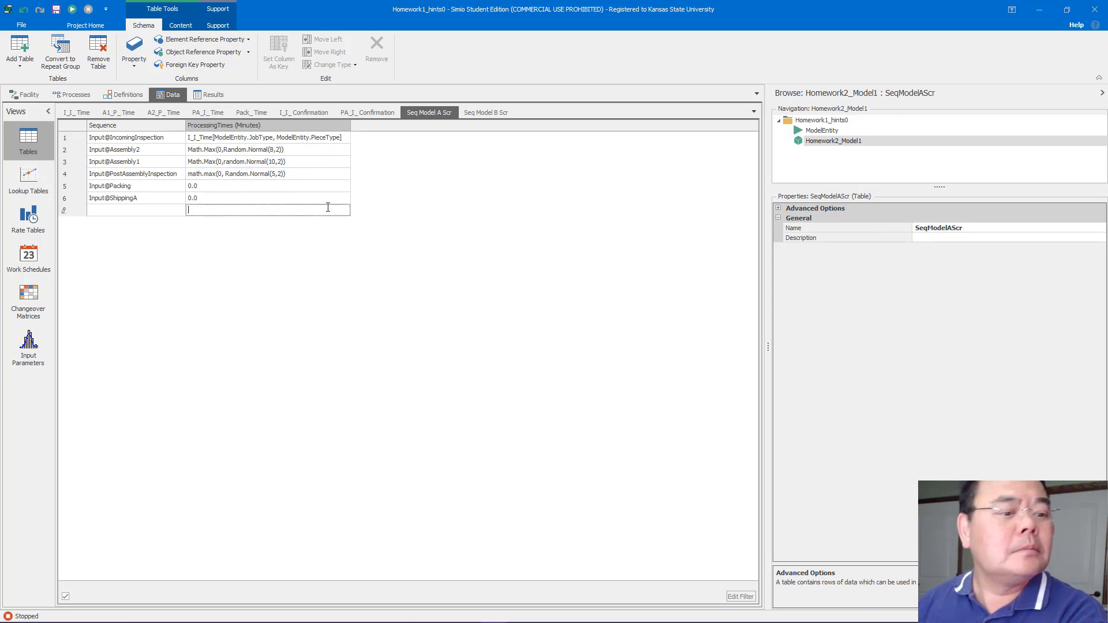
Copy Math.Max(0,Random.Normal(5,1)) from the Pack_Time table into the Input@Packing row's ProcessingTimes cell of SeqModelAScr
left_click(251, 113)
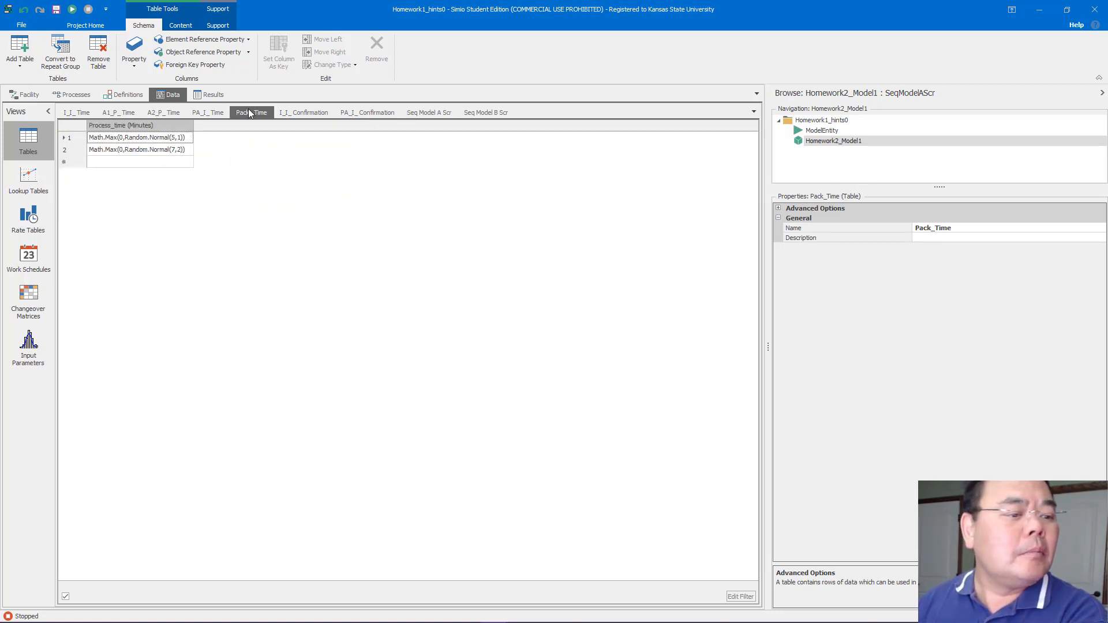
left_click(188, 141)
key("ctrl+c")
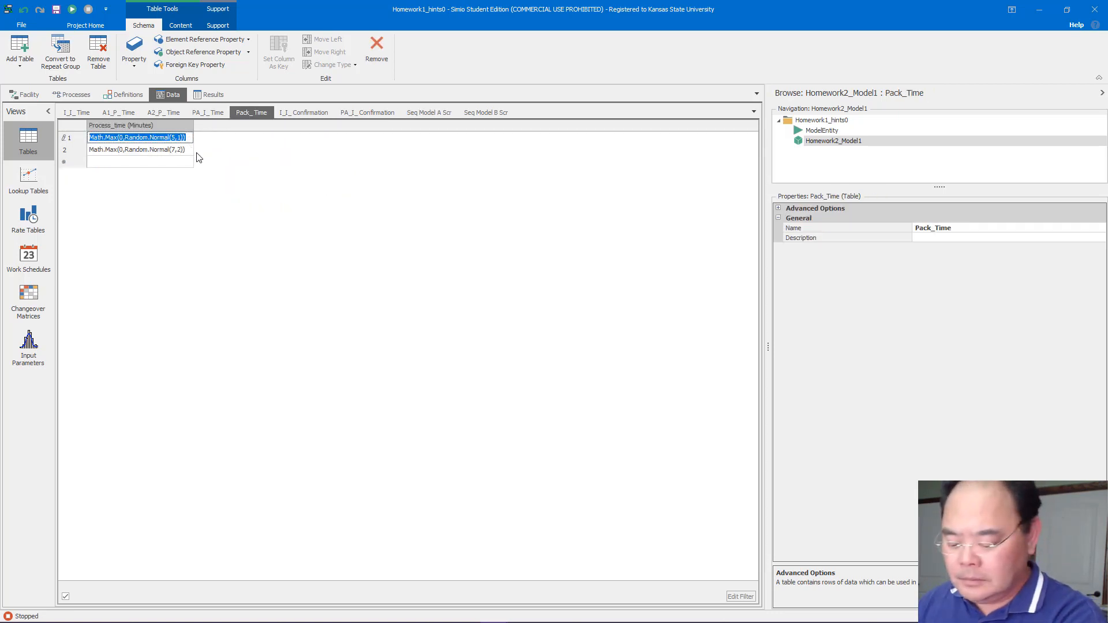
left_click(421, 116)
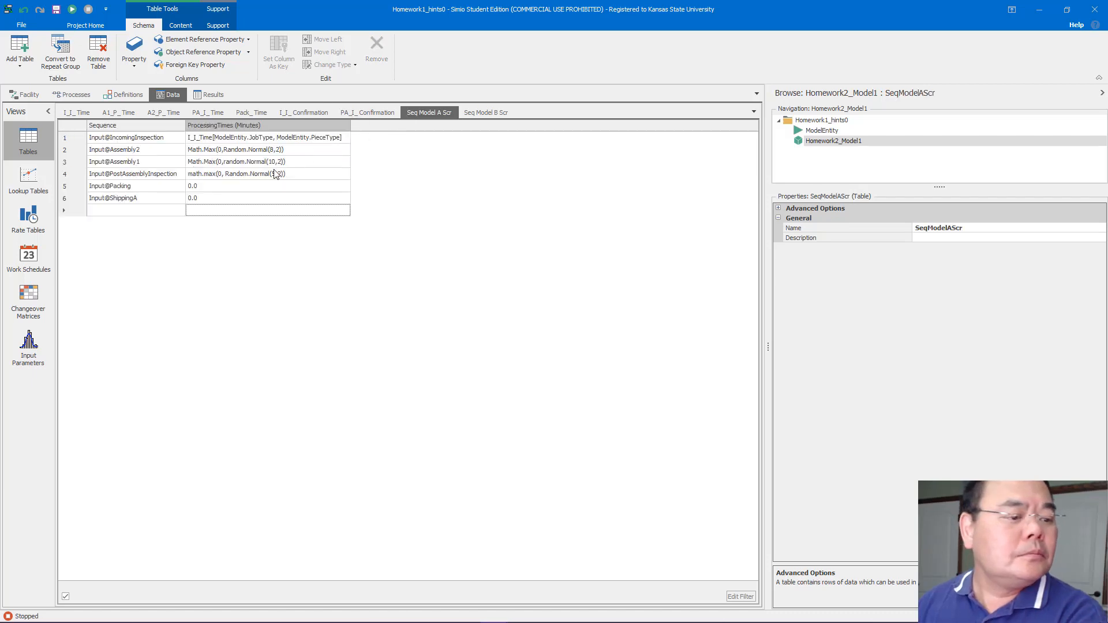
left_click(224, 186)
key("ctrl+v")
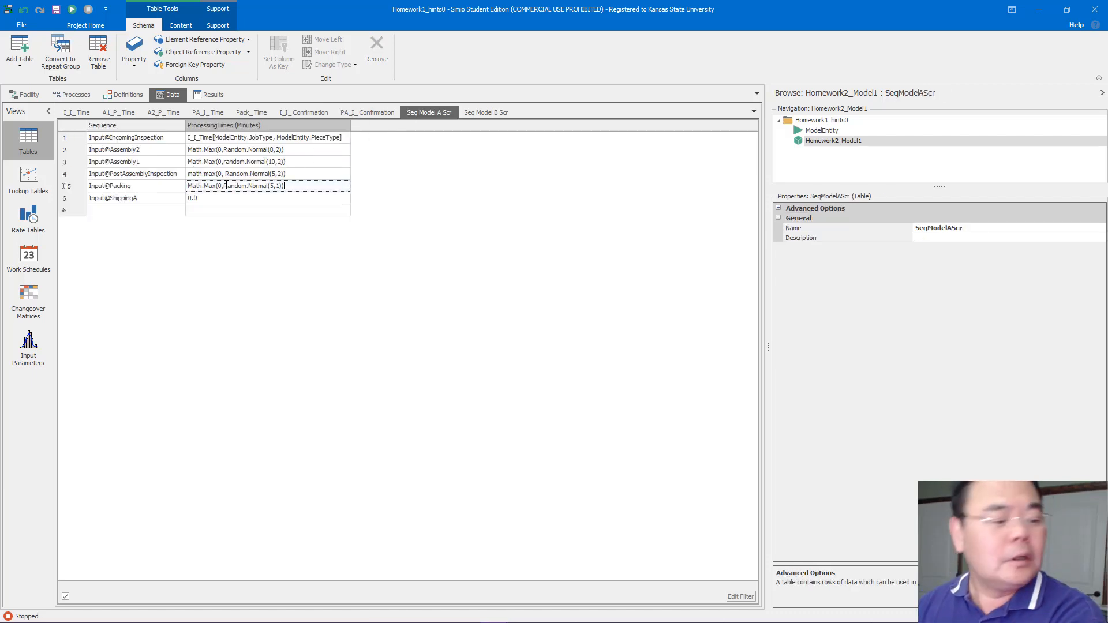
key("Return")
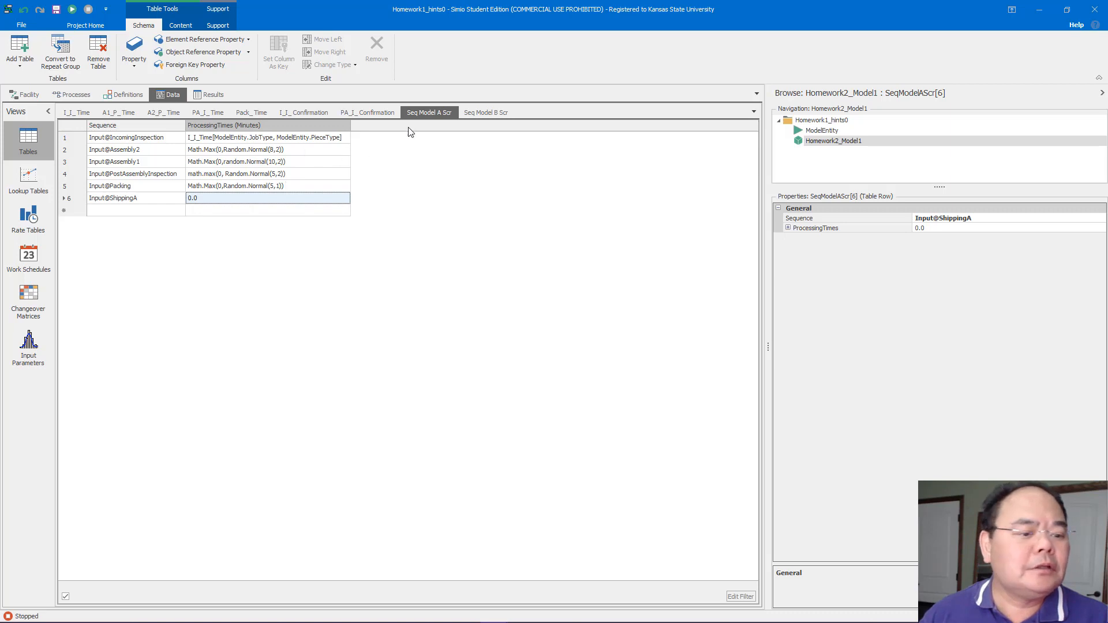
Copy the incoming inspection expression I_I_Time[ModelEntity.JobType, ModelEntity.PieceType] into SeqModelBScr's Input@IncomingInspection row
left_click(491, 111)
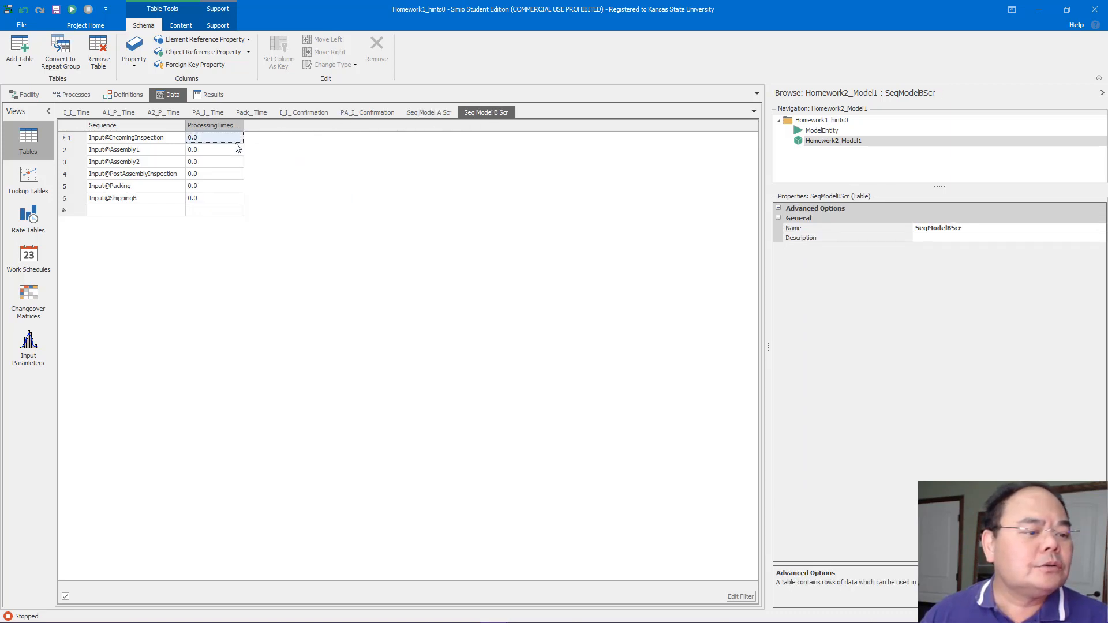
left_click(418, 114)
left_click(337, 140)
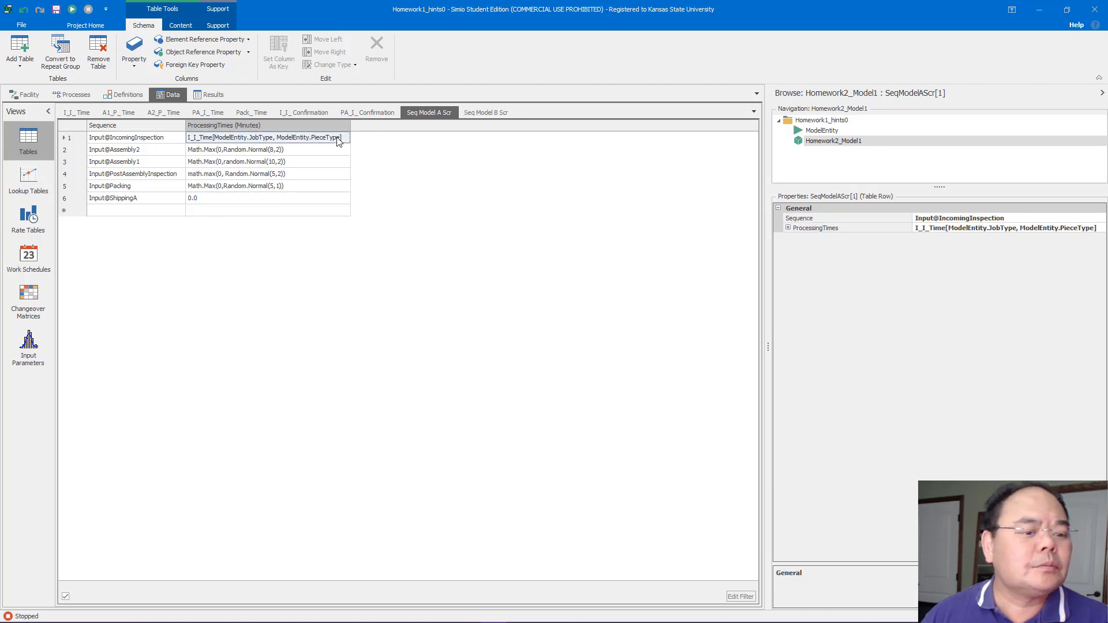
left_click(339, 142)
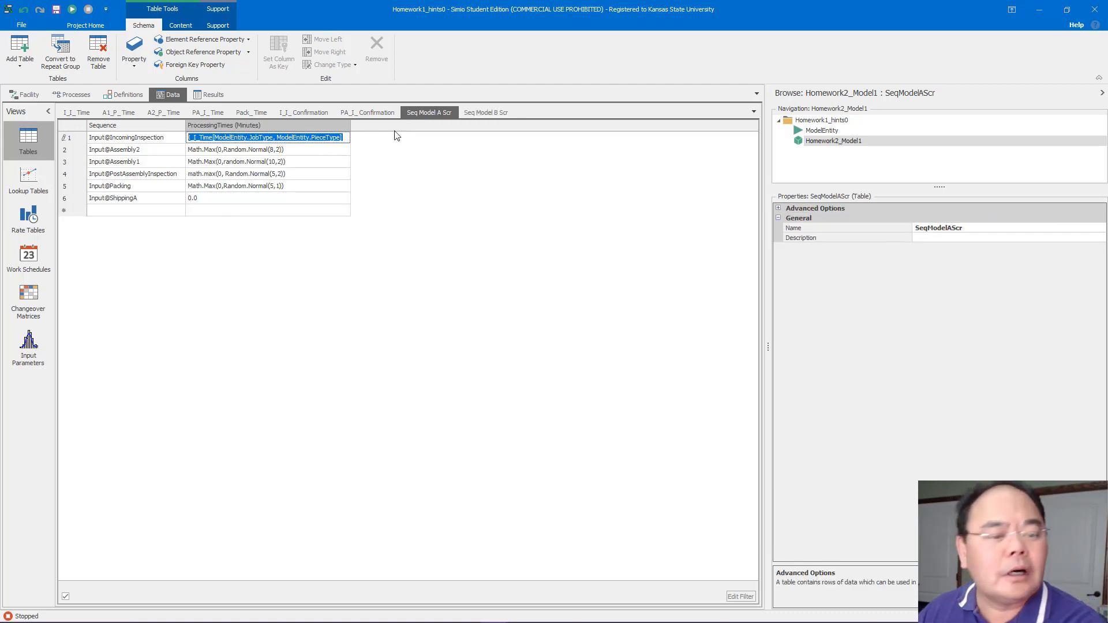
left_click(474, 116)
left_click(230, 139)
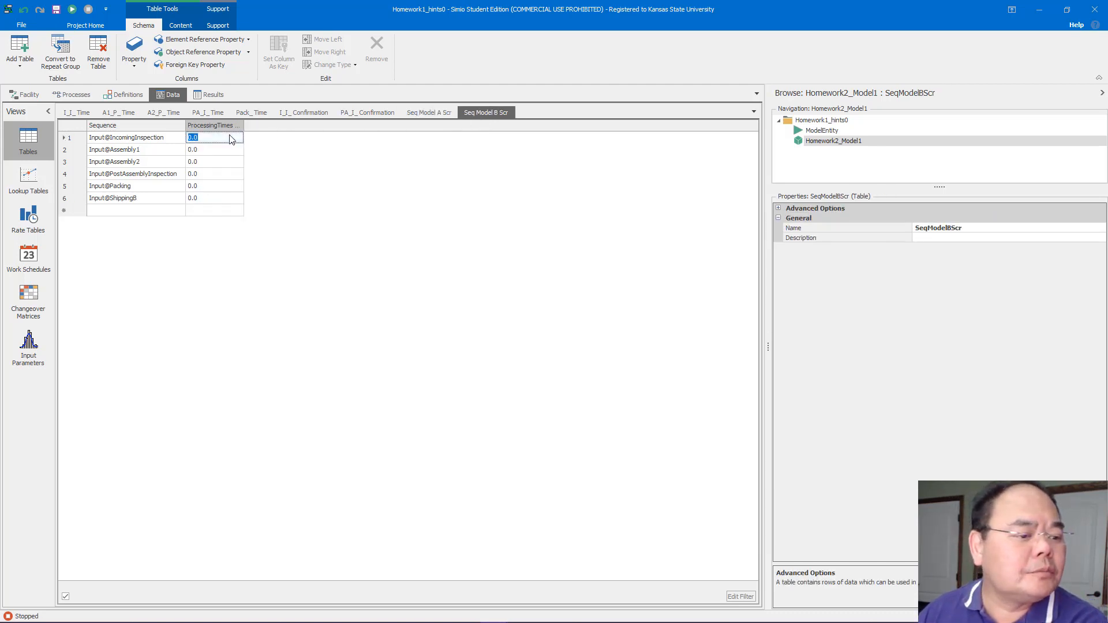
key("ctrl+v")
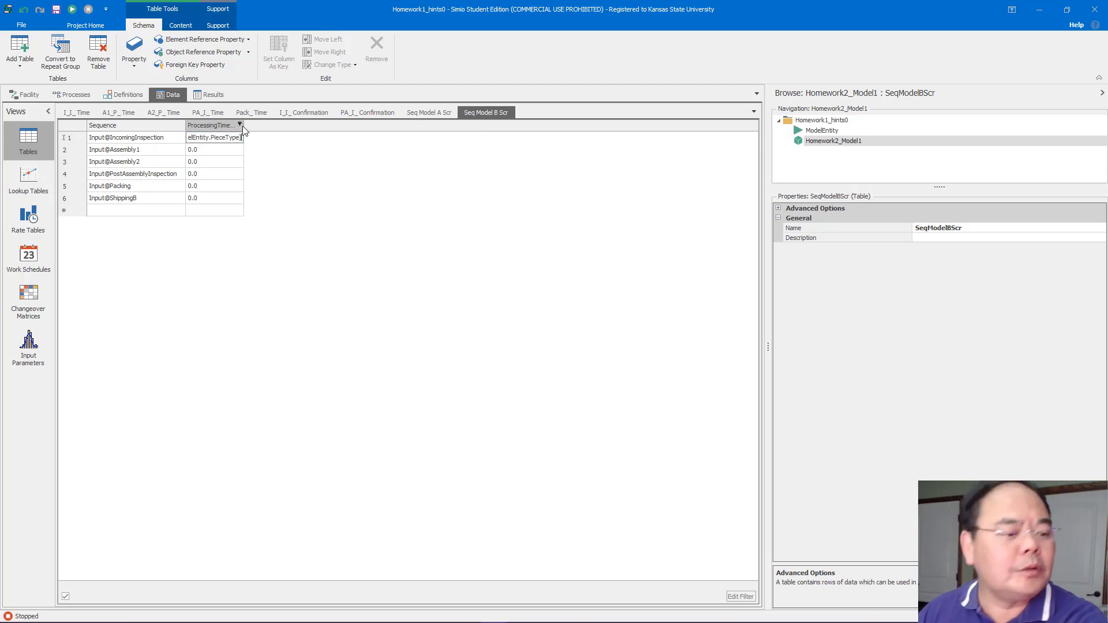
left_click(285, 150)
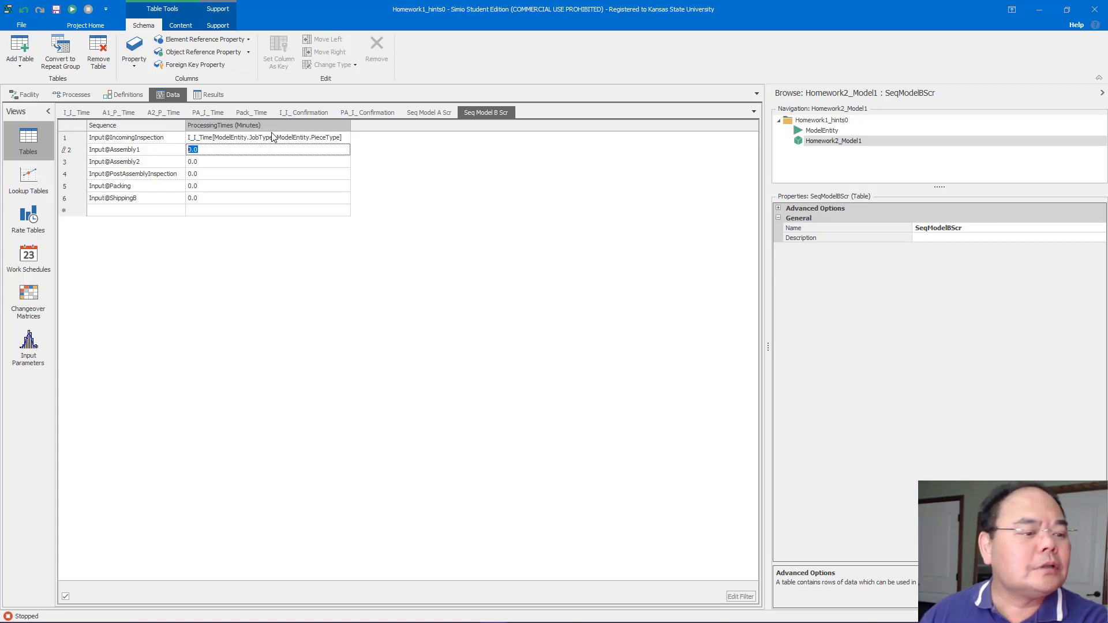
Copy Math.Max(0,random.Normal(10,2)) from A1_P_Time's second row into SeqModelBScr's Input@Assembly1 processing time
left_click(123, 113)
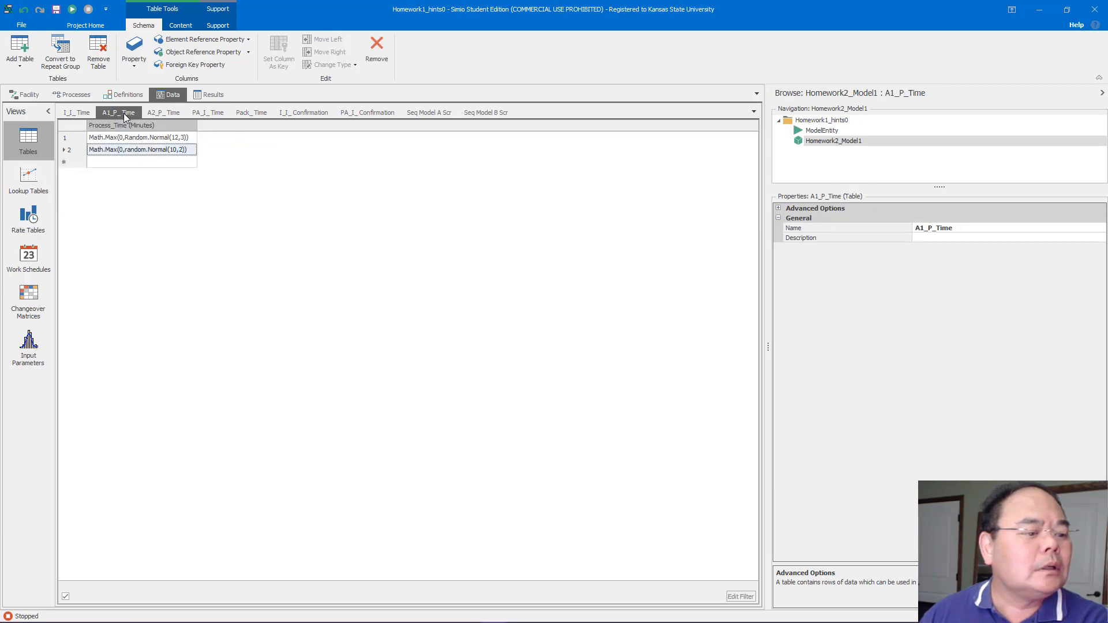
left_click(144, 153)
key("ctrl+c")
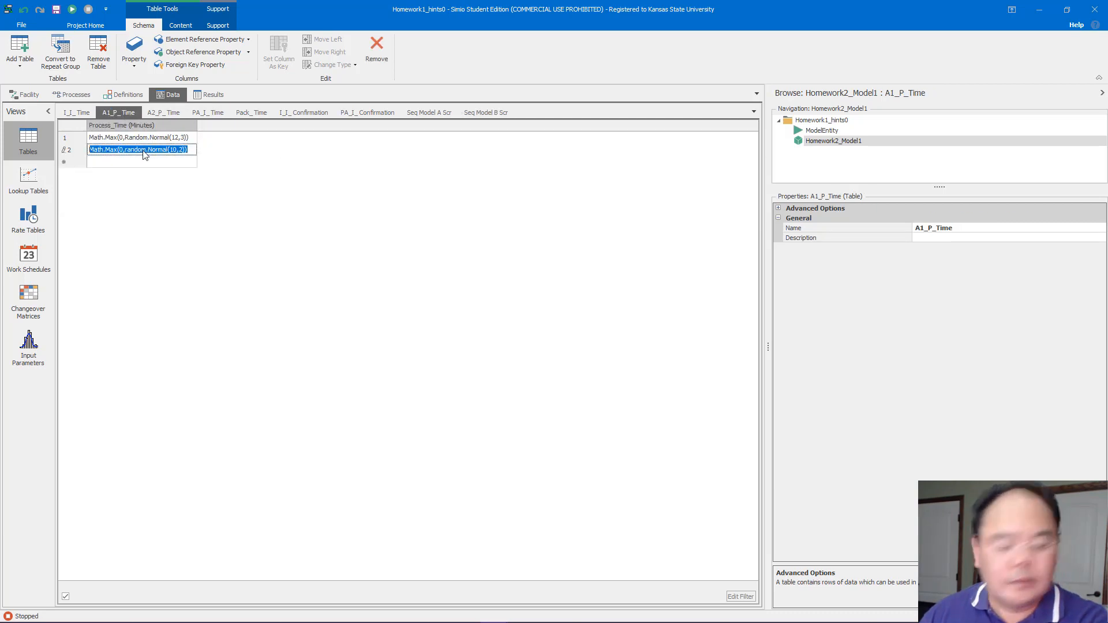
left_click(467, 113)
left_click(270, 148)
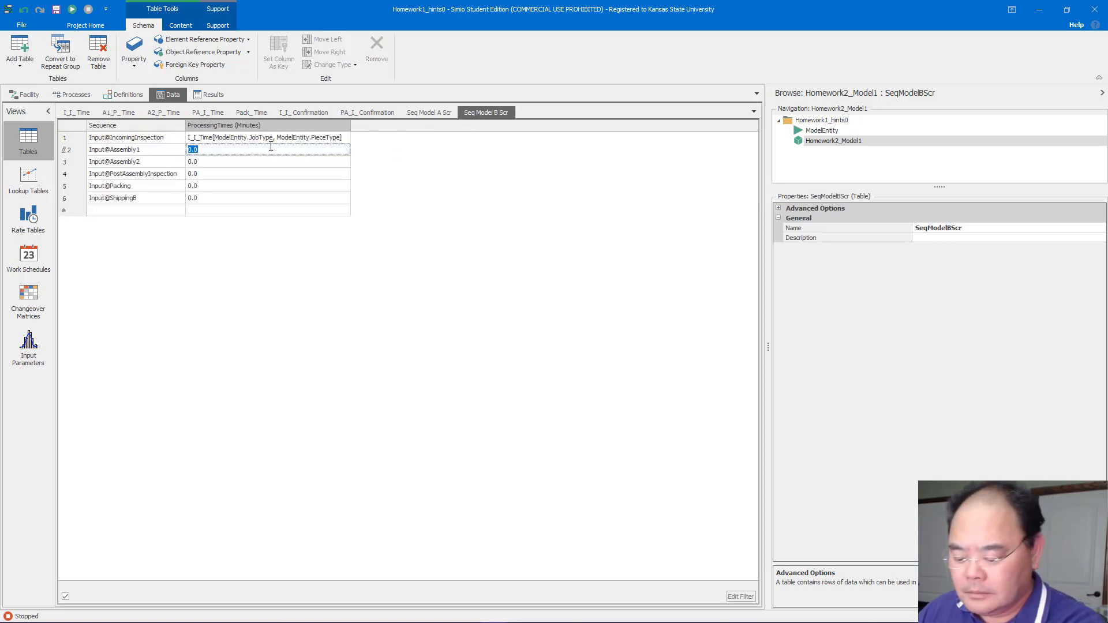
key("ctrl+v")
left_click(234, 161)
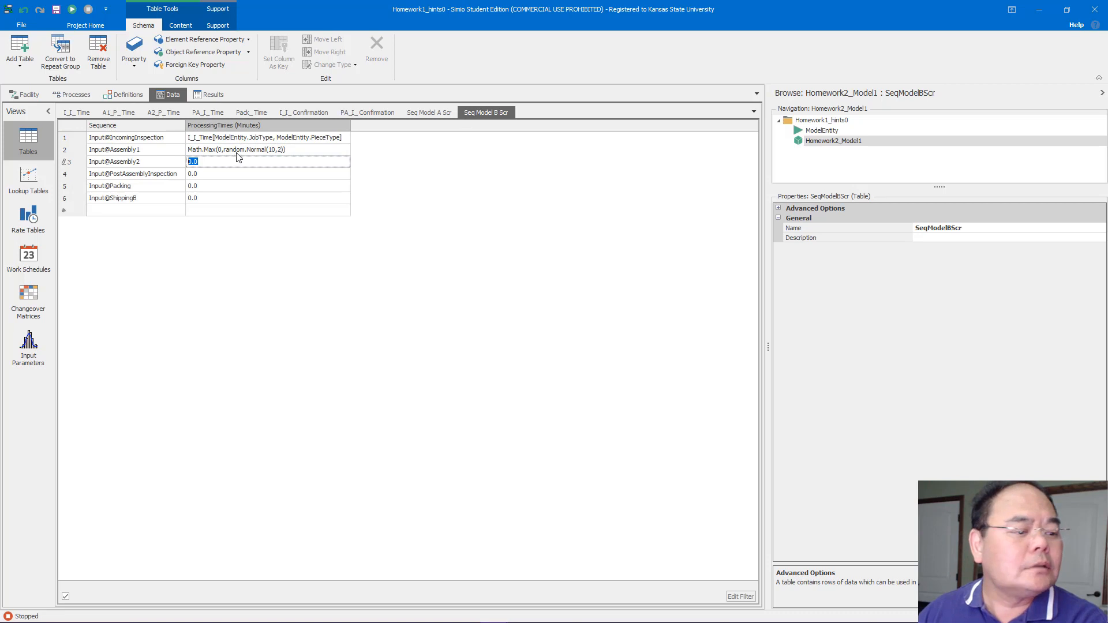
Copy Math.Max(0,Random.Normal(6,1)) from A2_P_Time's second row into SeqModelBScr's Input@Assembly2 processing time
left_click(164, 113)
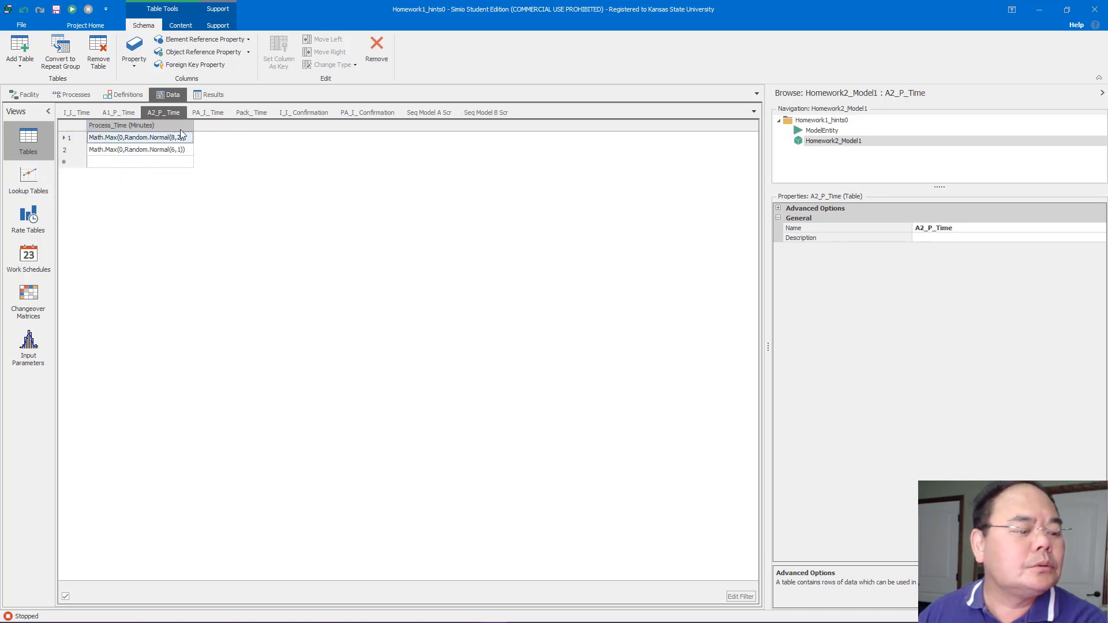
left_click(188, 150)
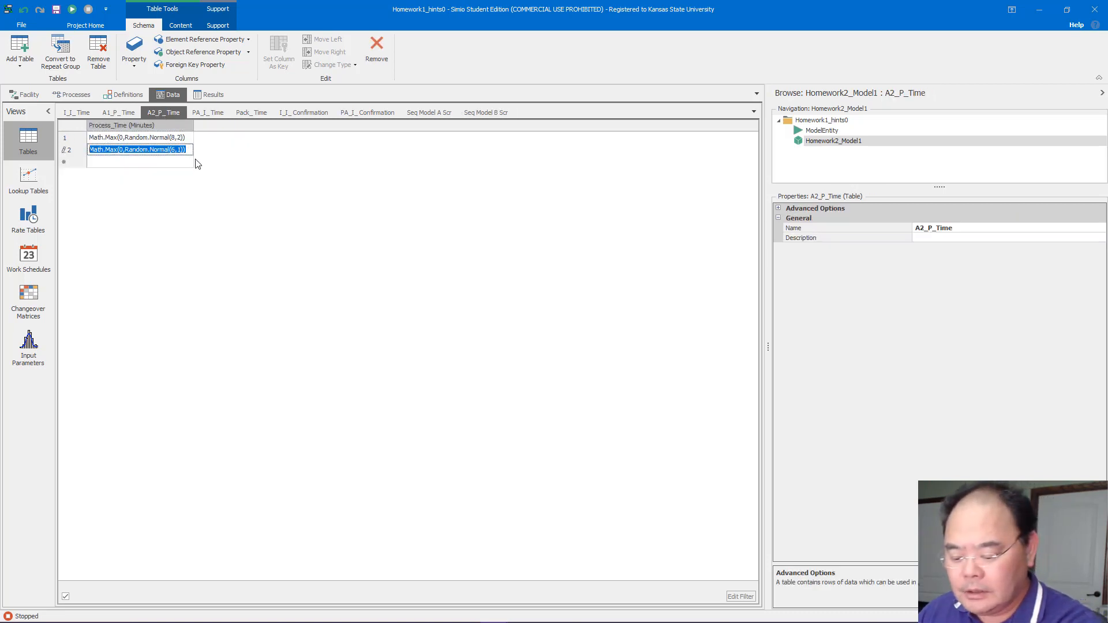
left_click(488, 113)
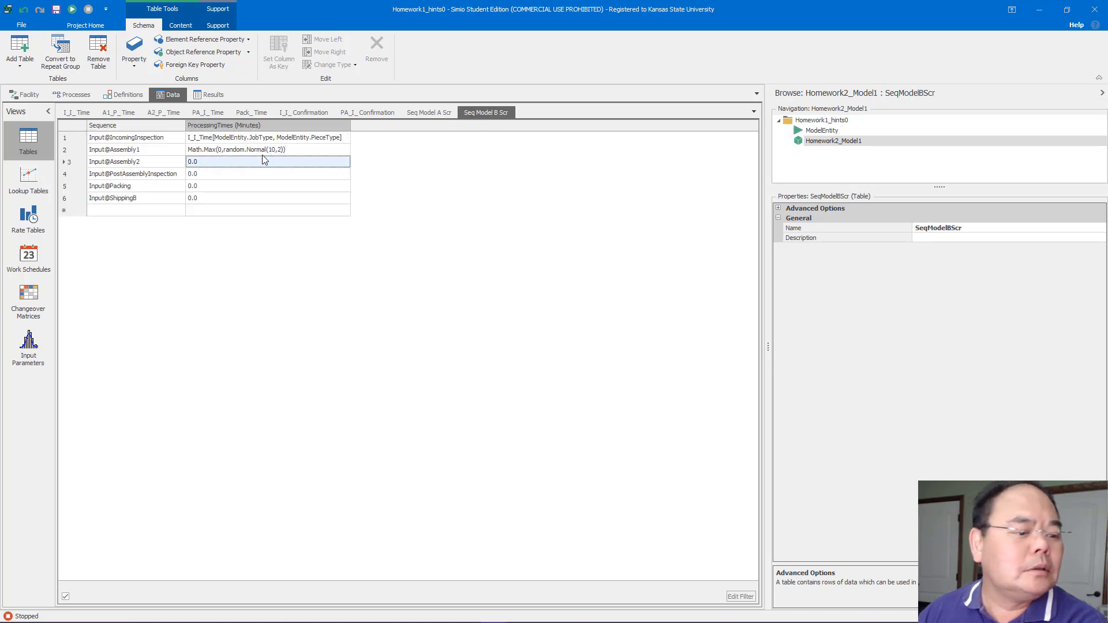
left_click(248, 165)
type("Math.Max(0,Random.Normal(6, 1))")
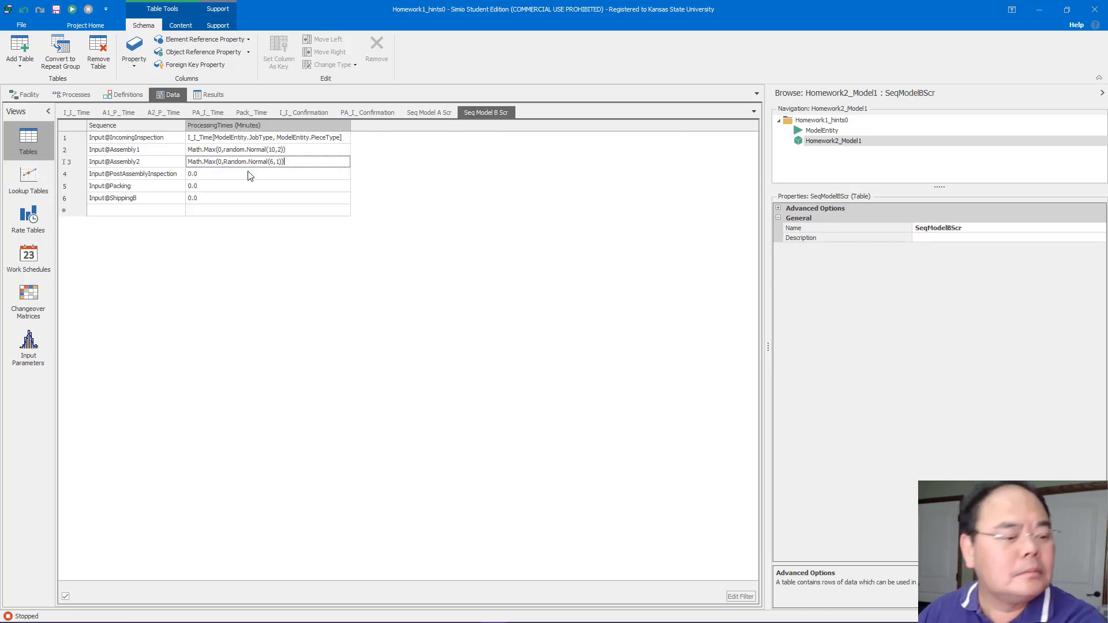
left_click(229, 176)
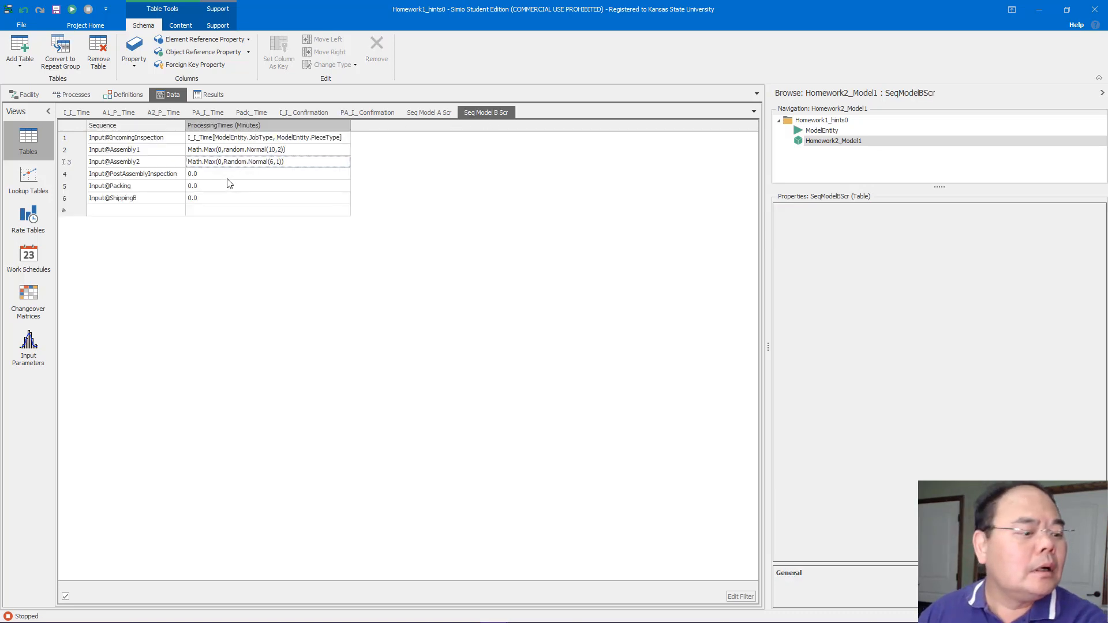
Copy math.max(0, Random.normal(4,2)) from PA_I_Time's second row into SeqModelBScr's Input@PostAssemblyInspection processing time
left_click(209, 113)
left_click(187, 150)
key("ctrl+c")
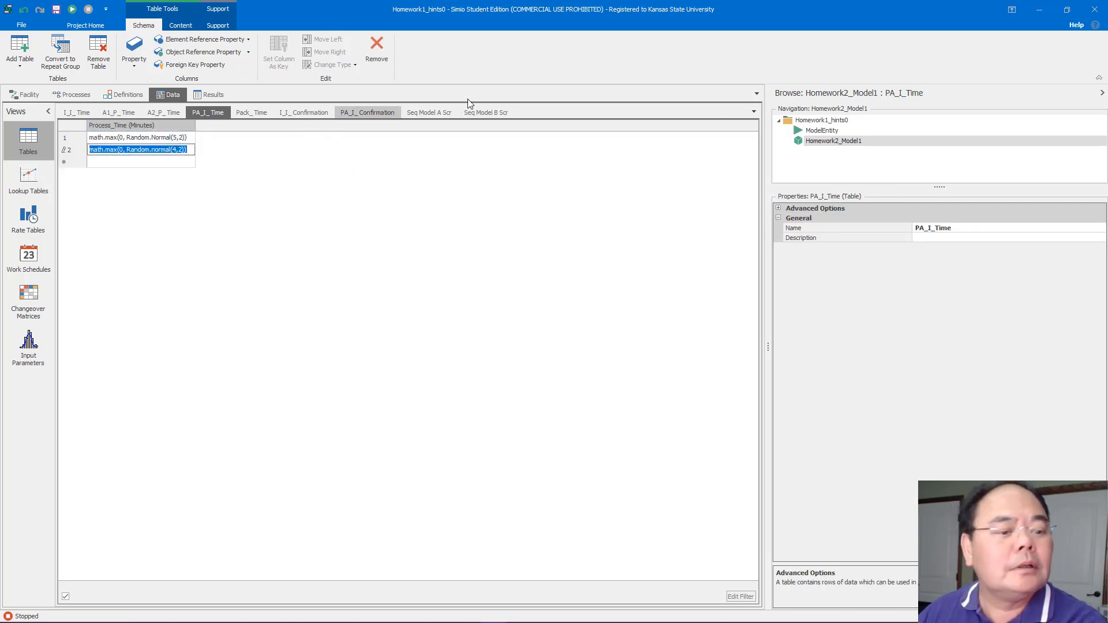
left_click(482, 113)
left_click(208, 173)
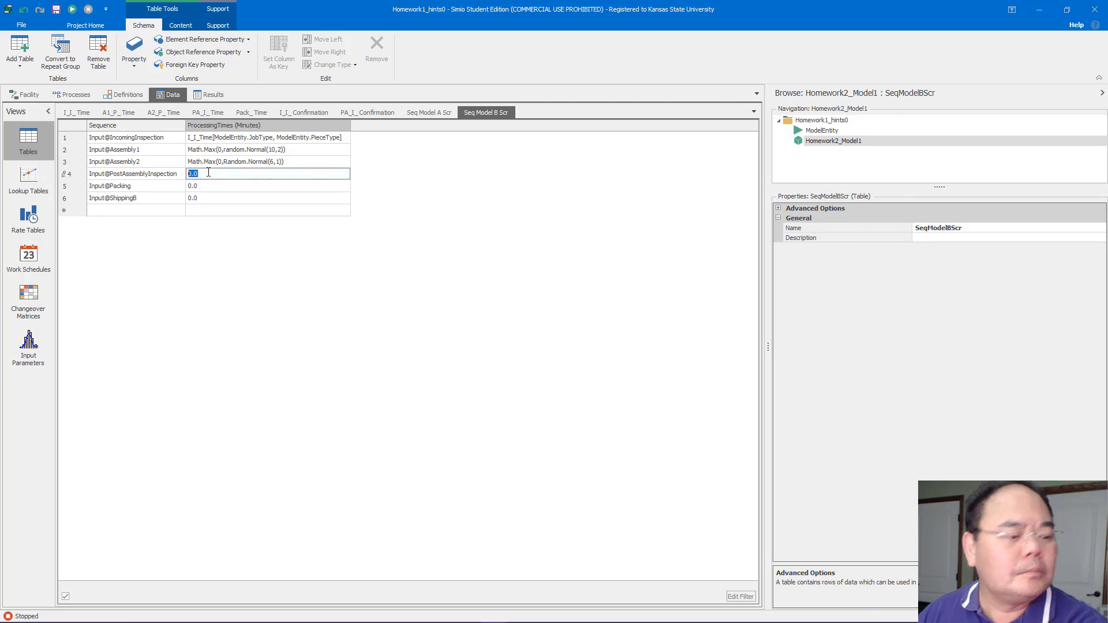
key("ctrl+v")
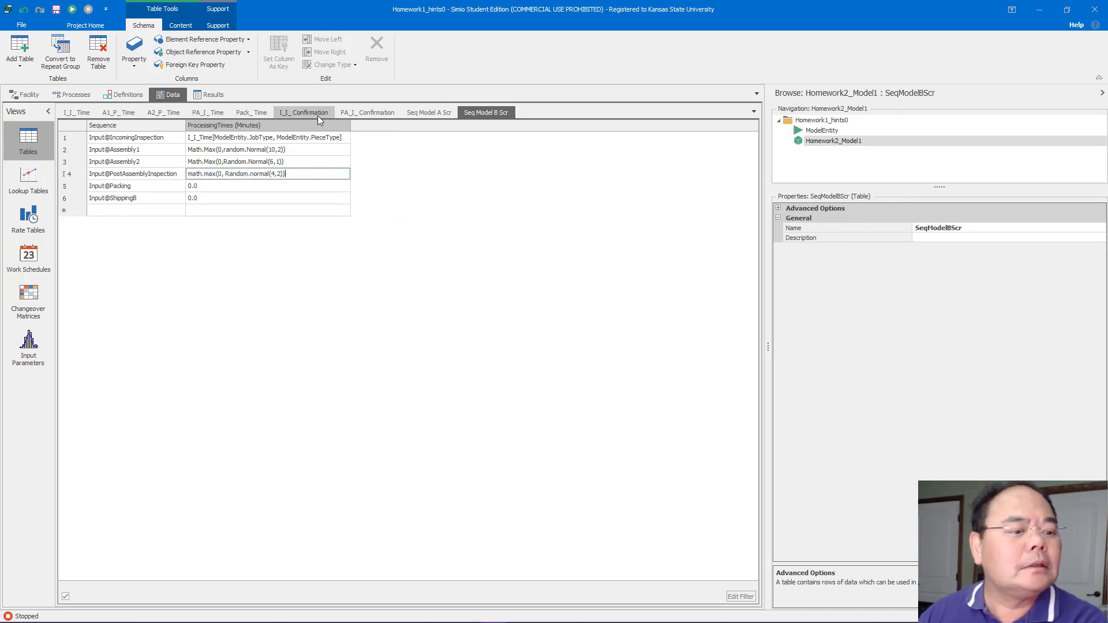
Copy Math.Max(0,Random.Normal(7,2)) from Pack_Time's second row into SeqModelBScr's Input@Packing processing time
left_click(251, 112)
left_click(176, 152)
key("ctrl+c")
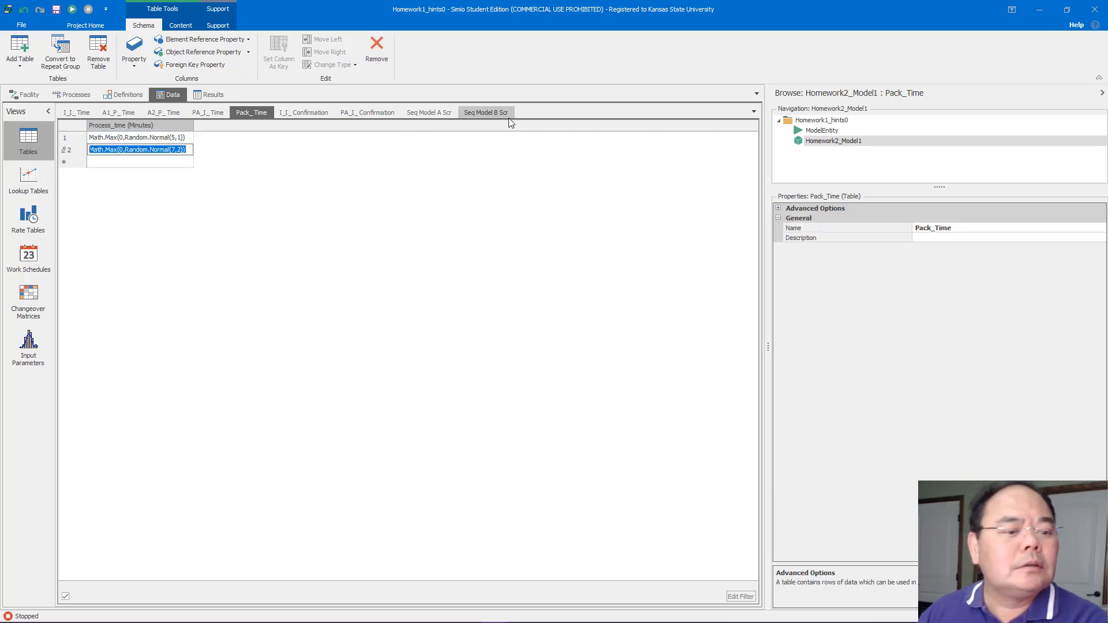
left_click(486, 113)
left_click(290, 188)
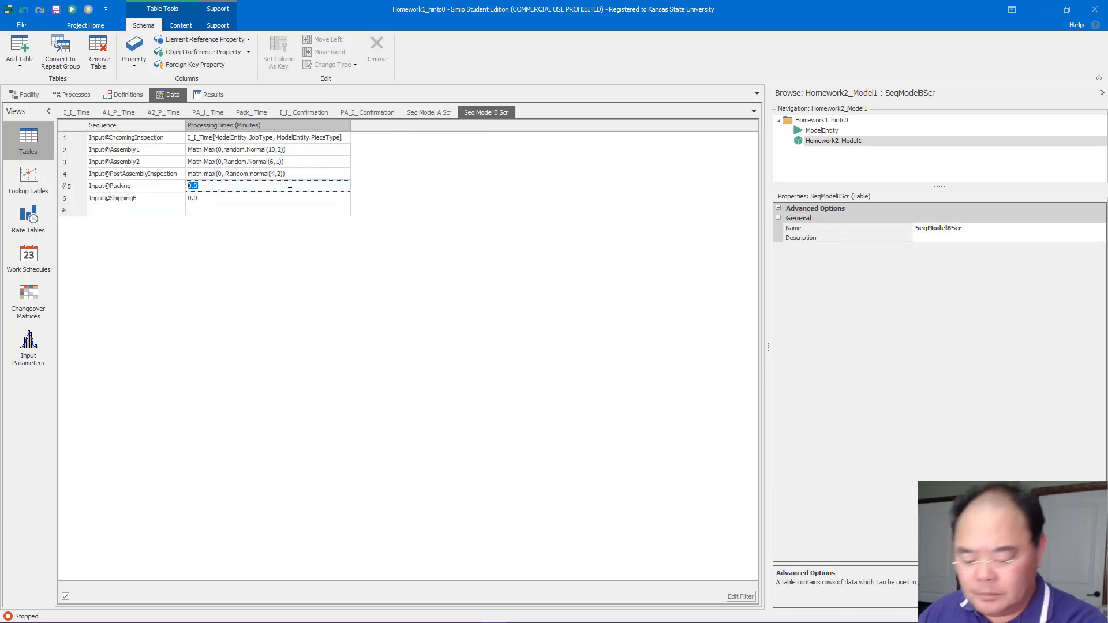
key("ctrl+v")
left_click(410, 190)
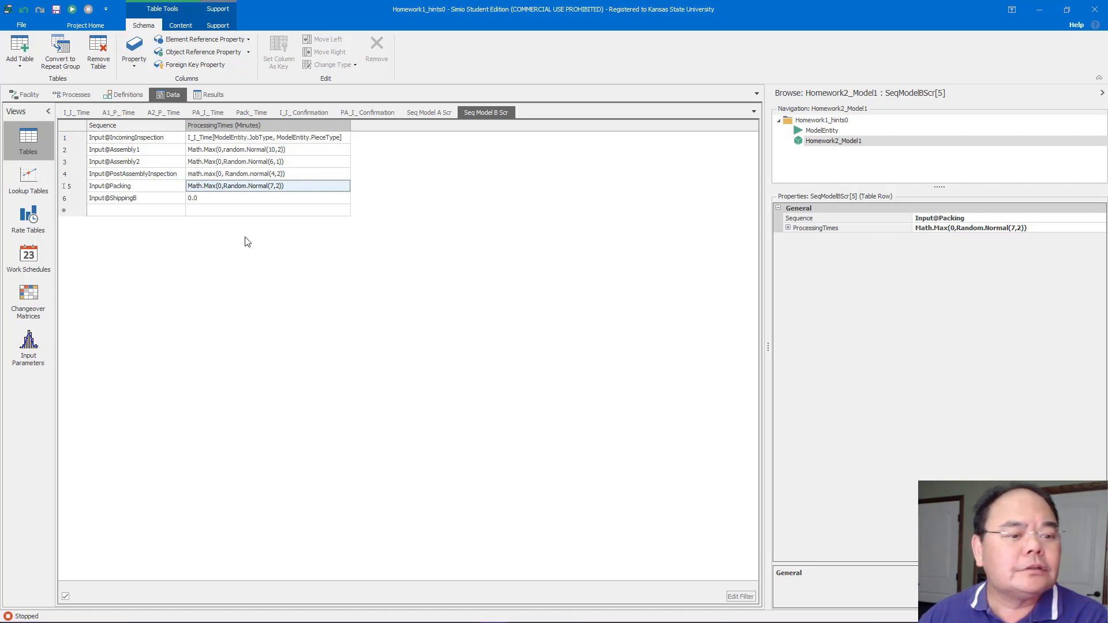
Set the ModelA entity's initial sequence to SeqModelAScr in the facility view
left_click(26, 94)
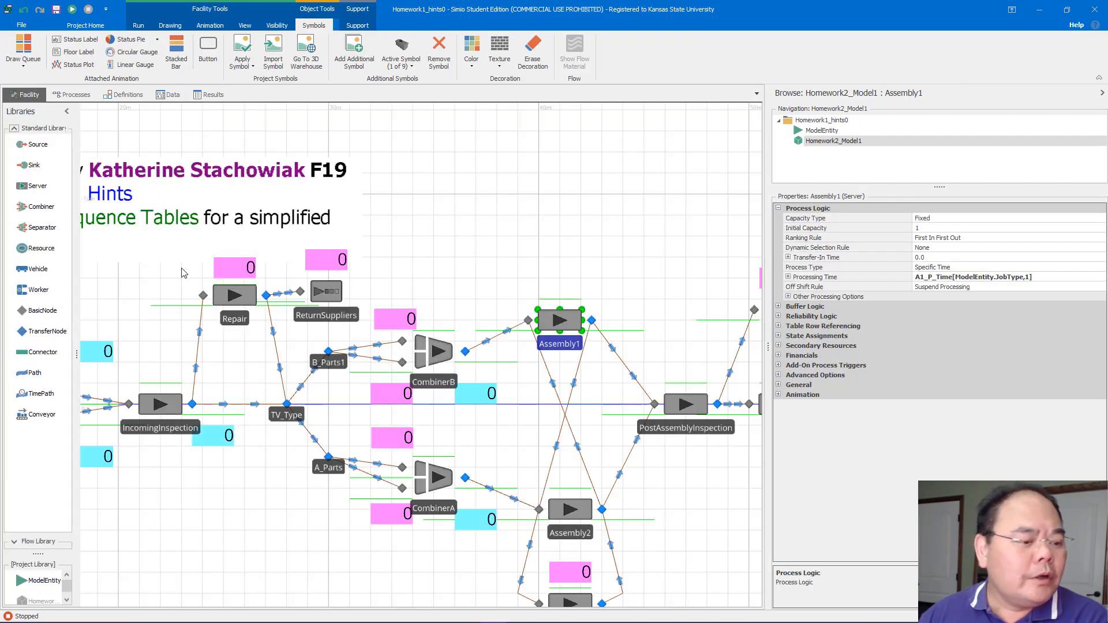
left_click_drag(149, 283, 434, 251)
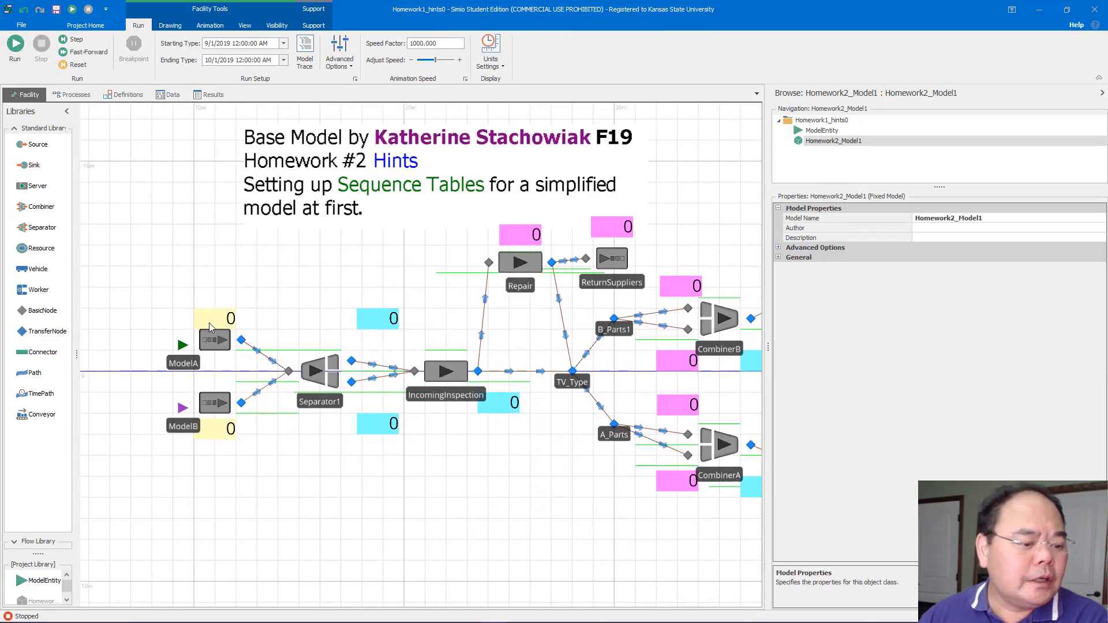
left_click(183, 364)
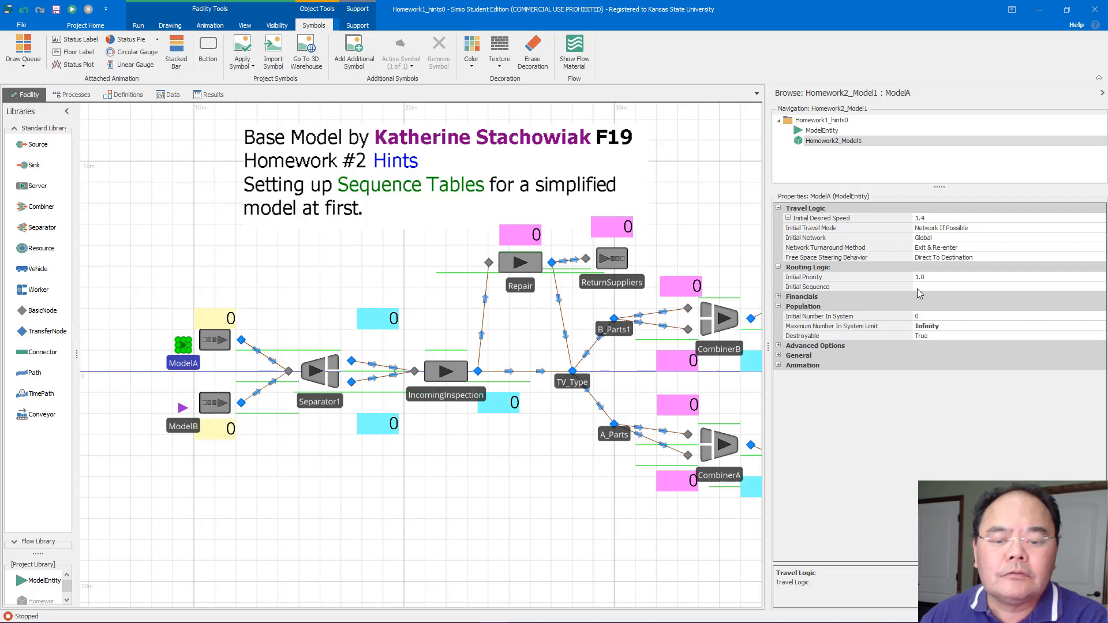
left_click(1029, 287)
left_click(1101, 287)
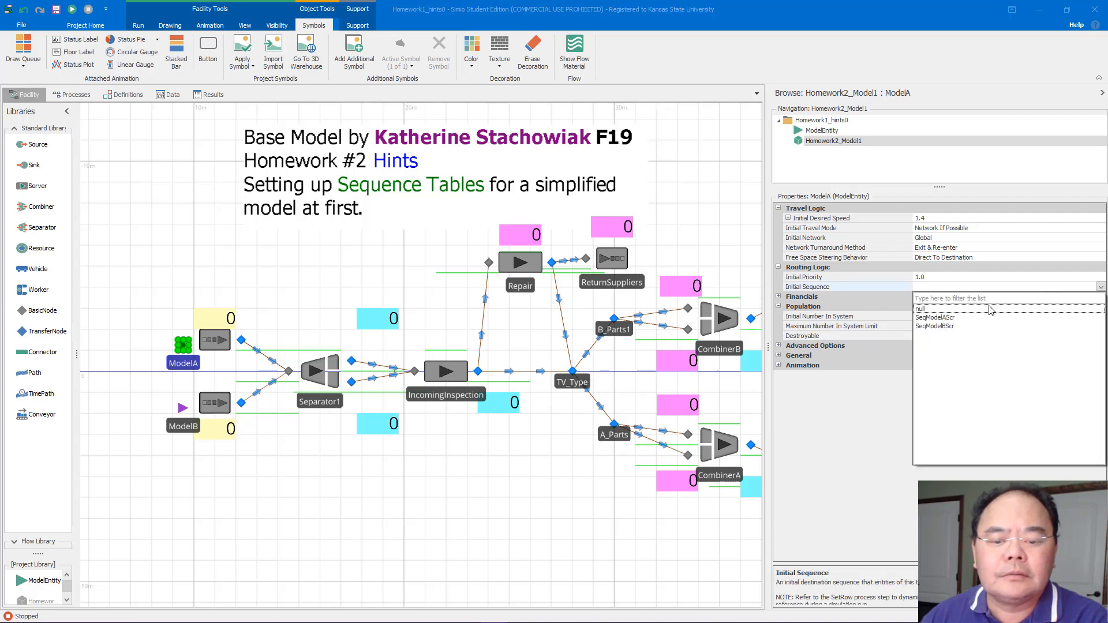
left_click(963, 320)
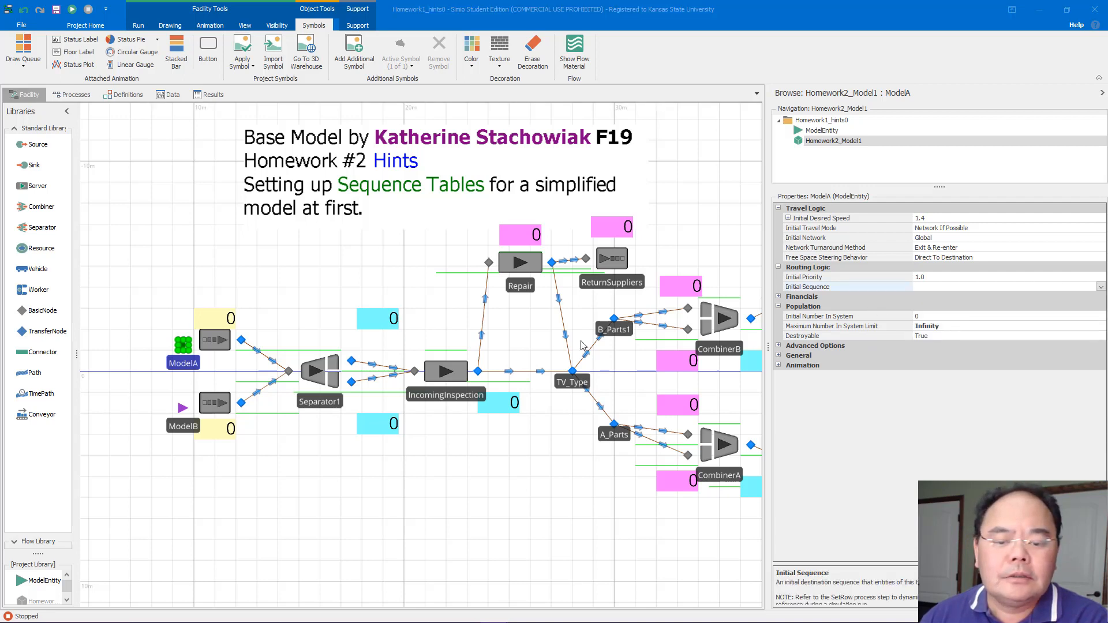
Set the ModelB entity's initial sequence to SeqModelBScr
left_click(195, 432)
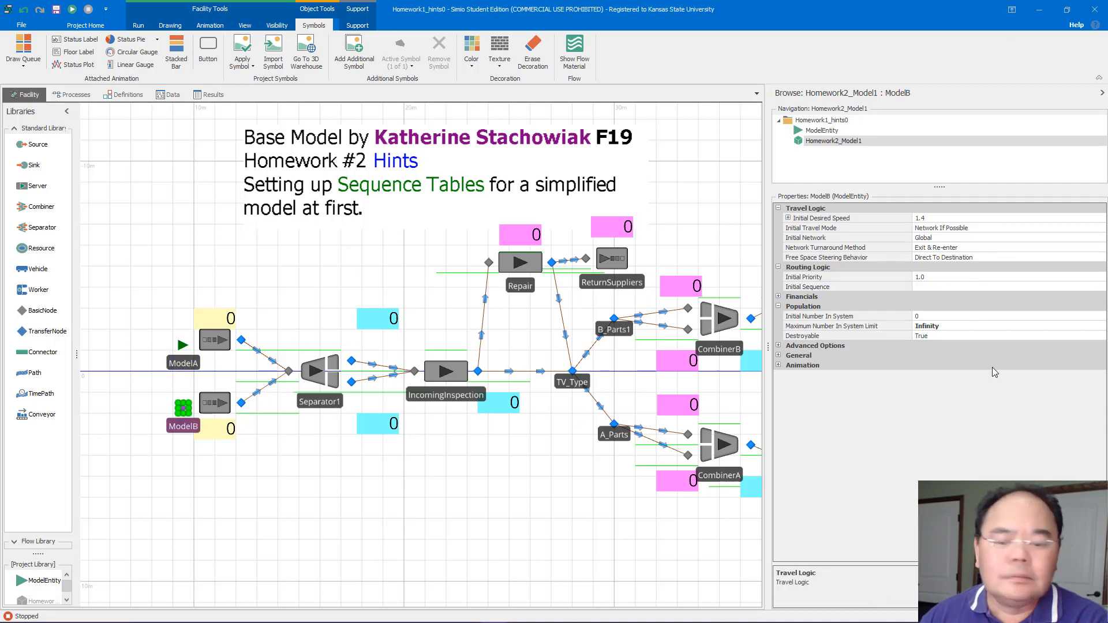
left_click(1058, 288)
left_click(1101, 287)
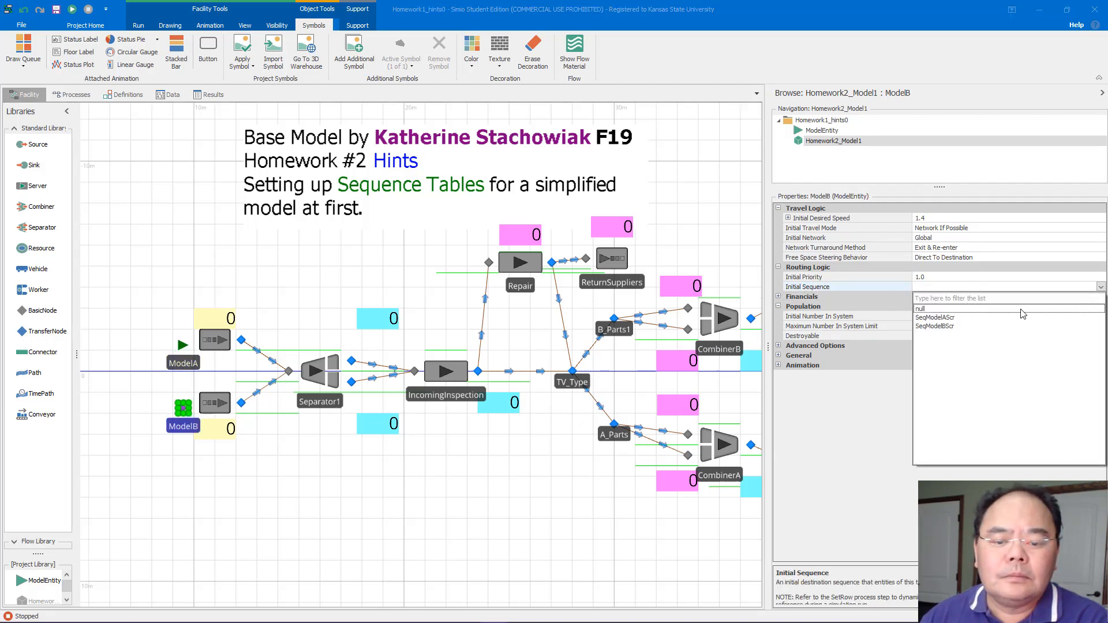
left_click(954, 326)
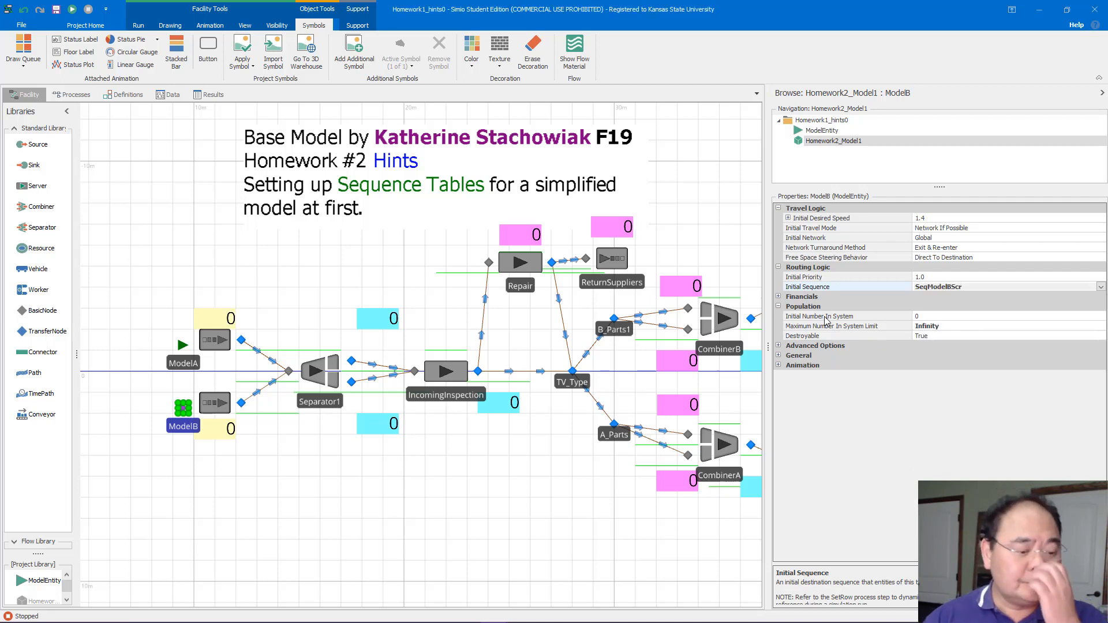
Examine the model's flow from the ModelA and ModelB sources through Separator1 and IncomingInspection
left_click(451, 439)
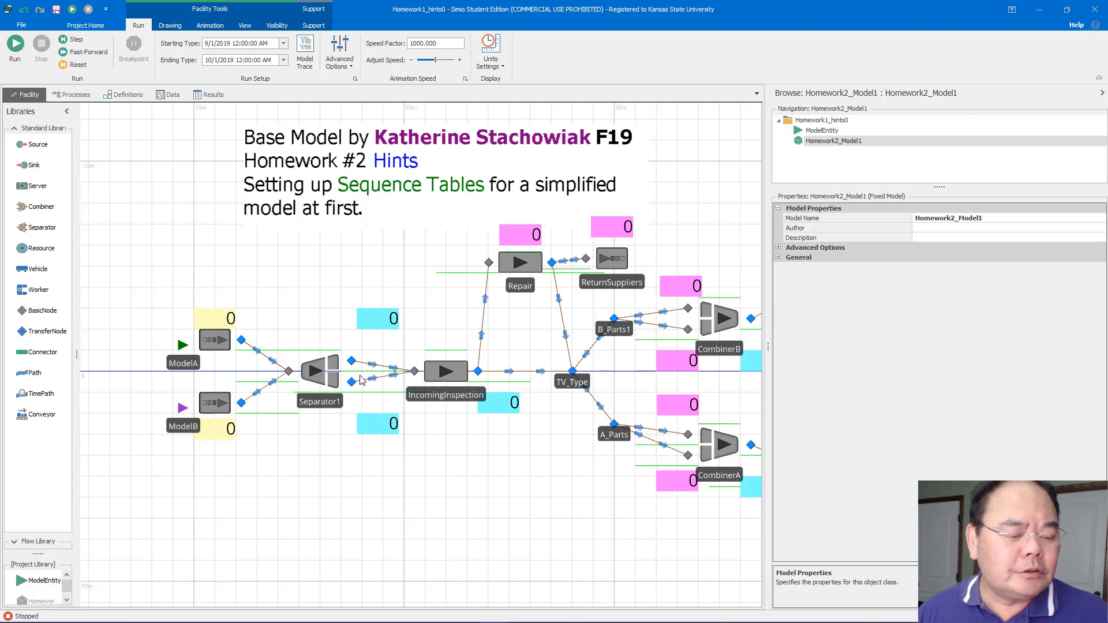
left_click(398, 326)
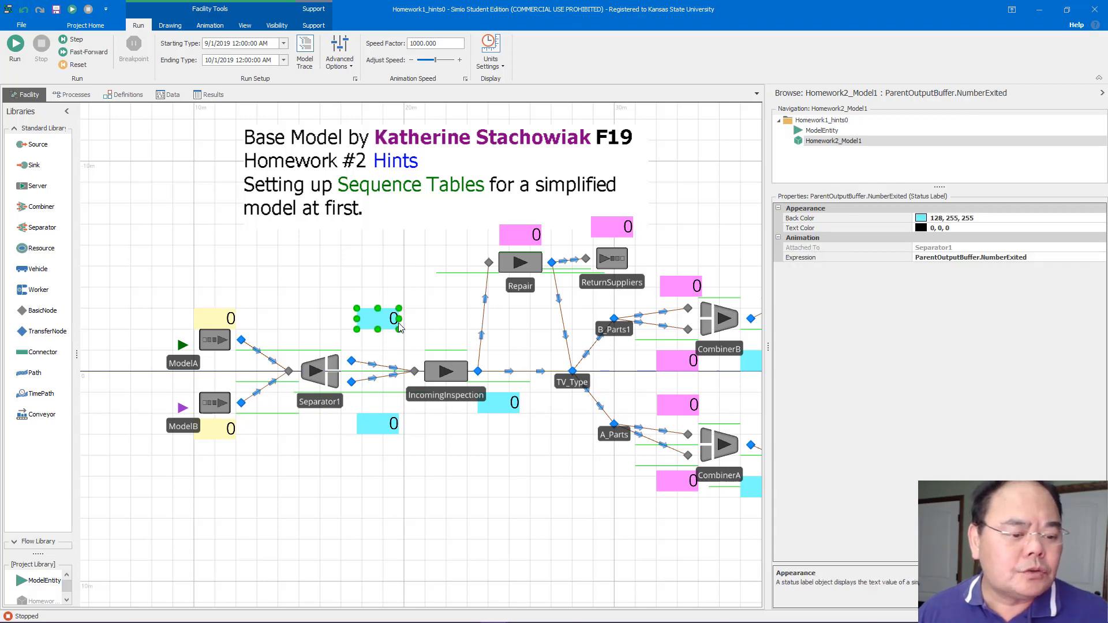
left_click(353, 407)
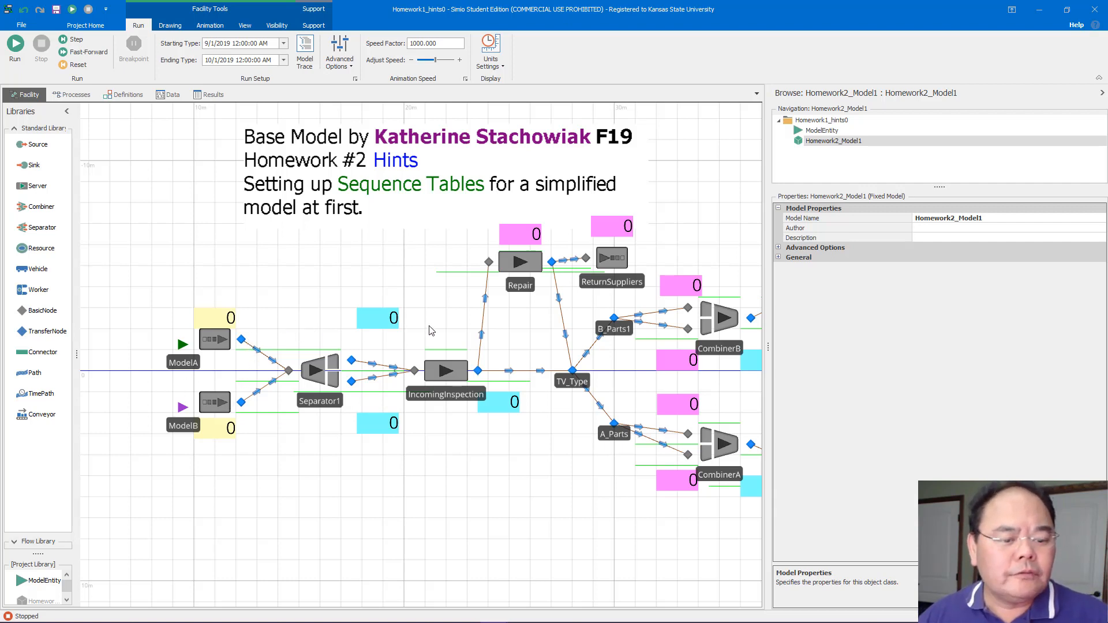
left_click_drag(431, 329, 354, 310)
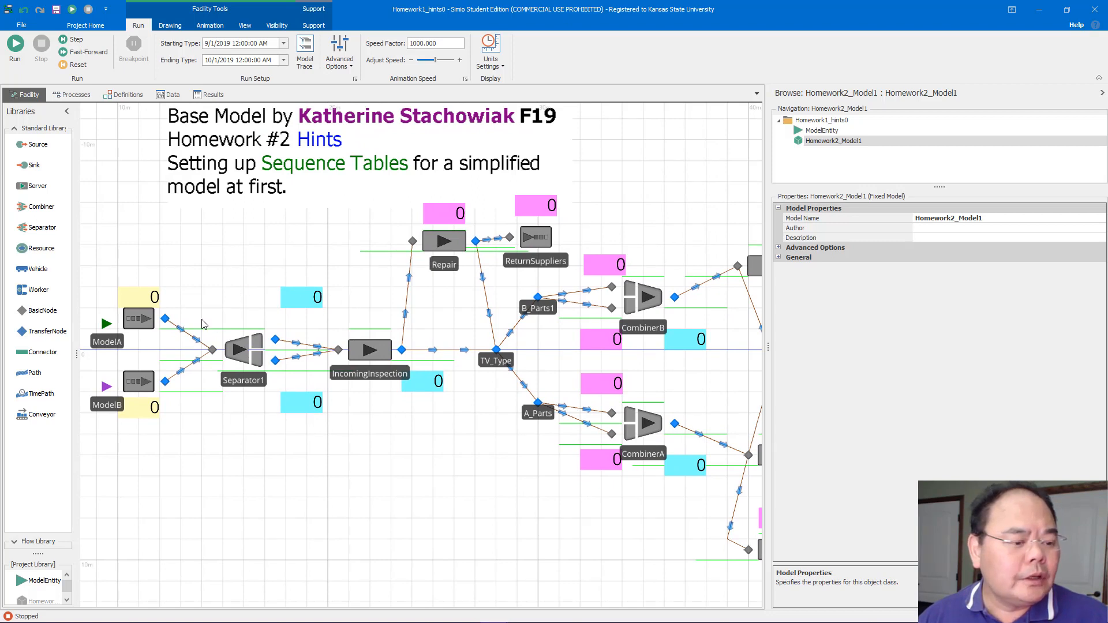
left_click_drag(246, 259, 318, 283)
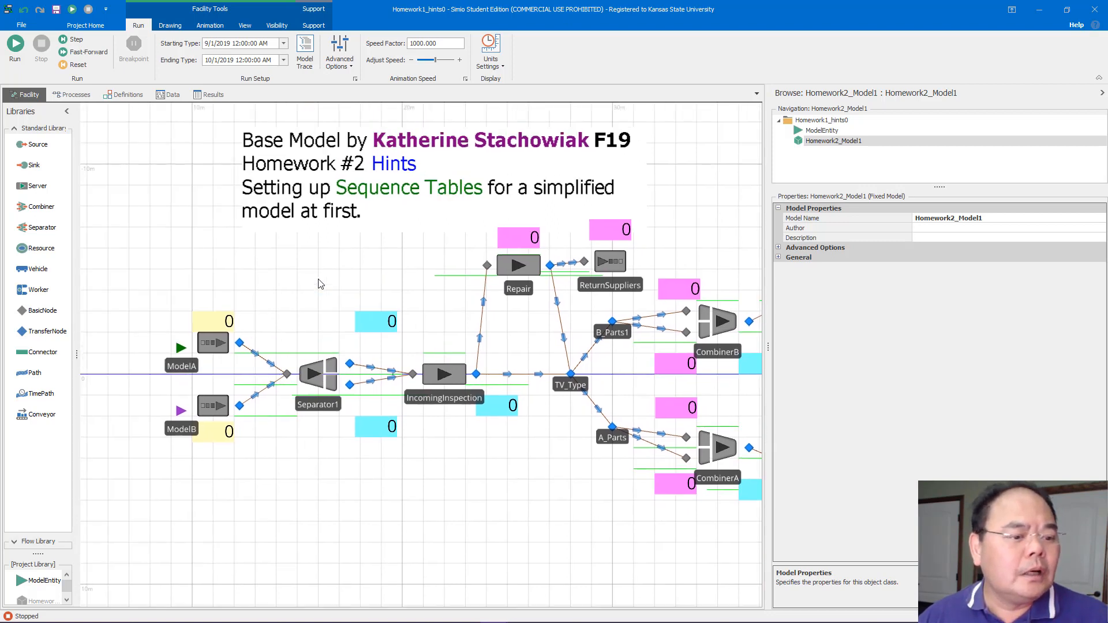
left_click(432, 375)
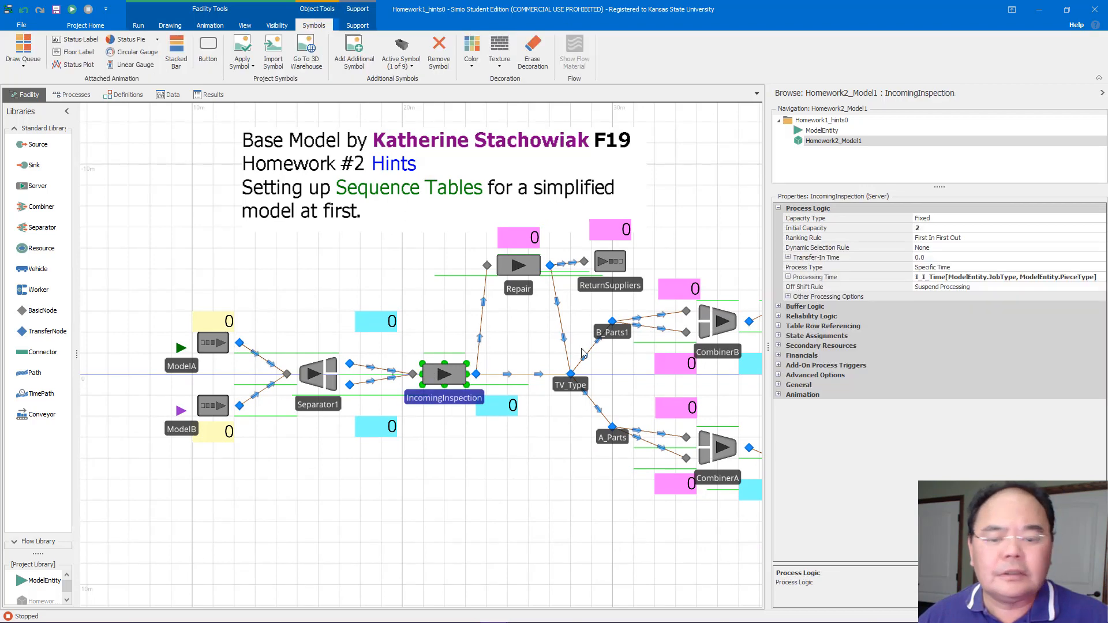
left_click(293, 250)
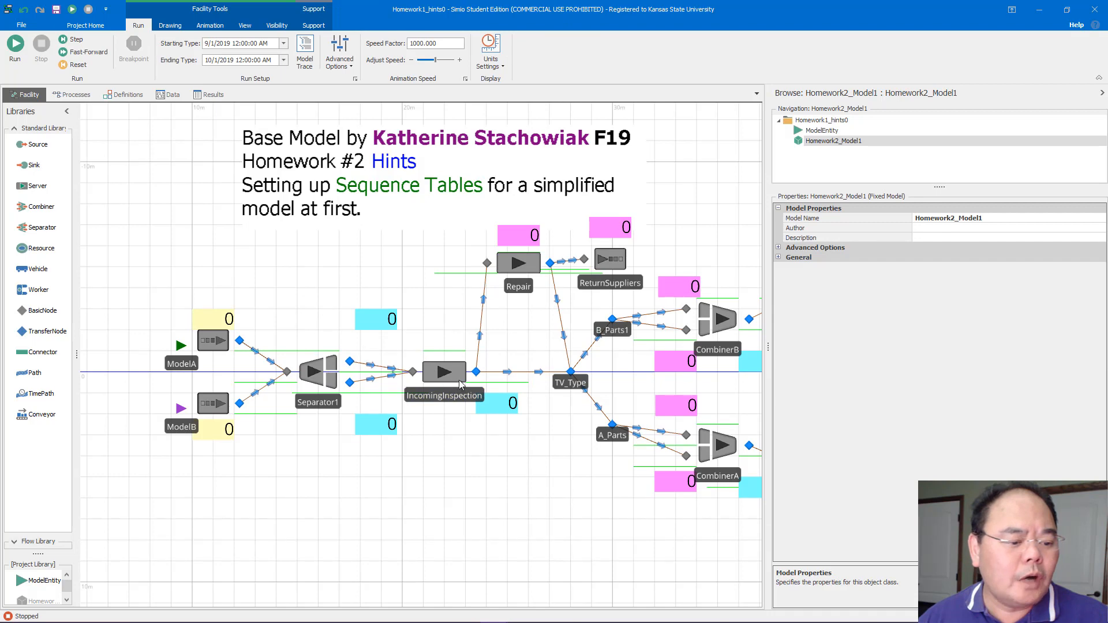
mouse_move(367, 282)
left_mouse_down()
mouse_move(267, 286)
mouse_move(358, 298)
left_mouse_up()
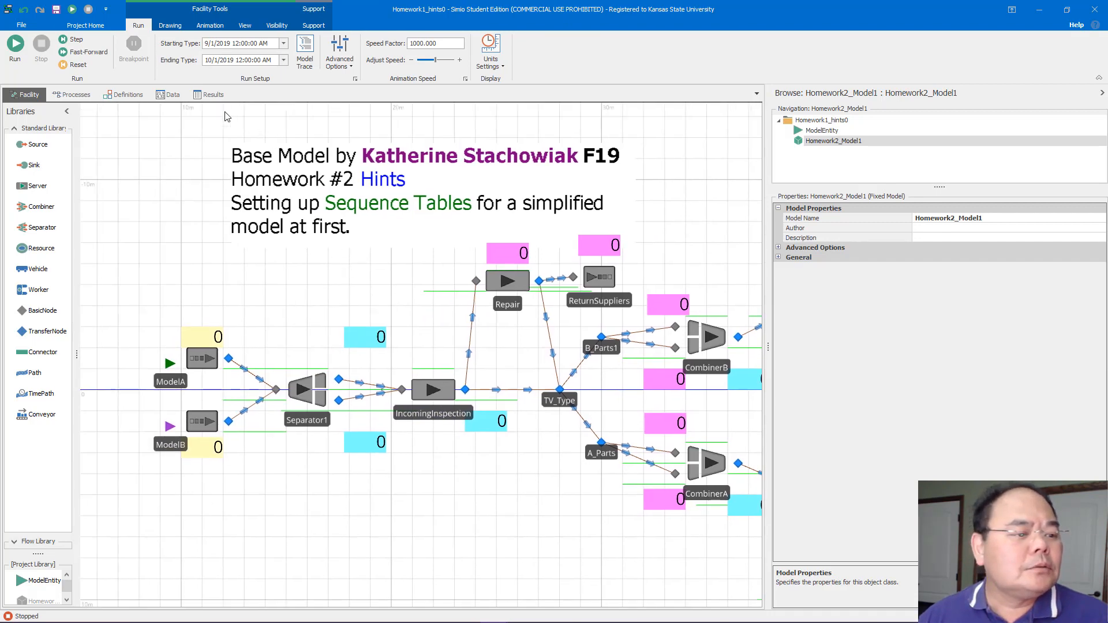
Add a new data table and name it PartTable
left_click(167, 95)
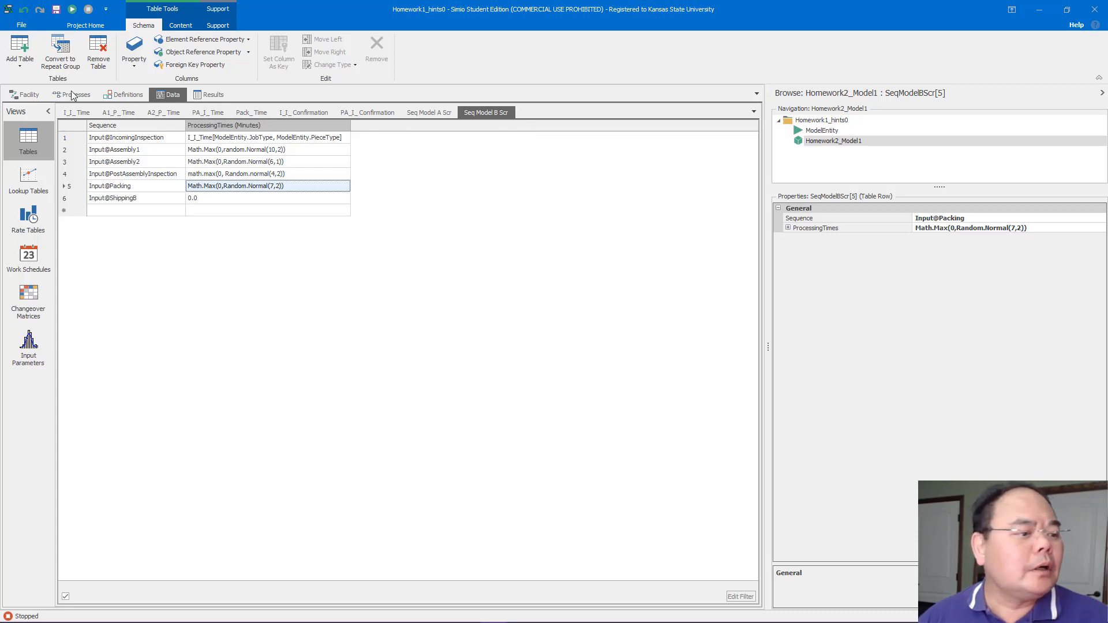
left_click(20, 55)
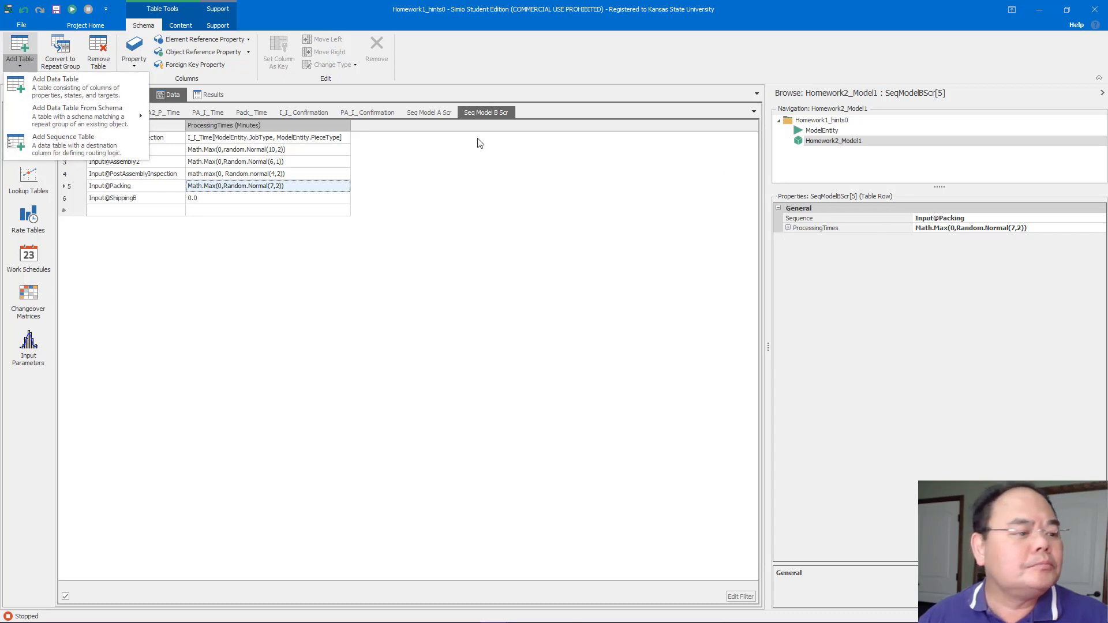
left_click(56, 81)
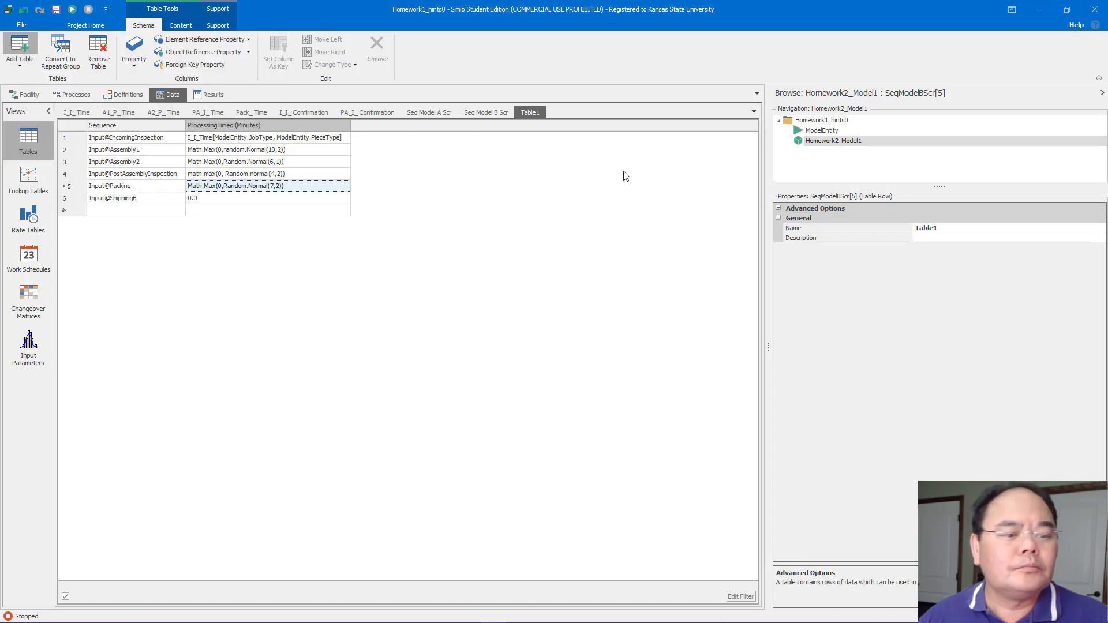
left_click(964, 229)
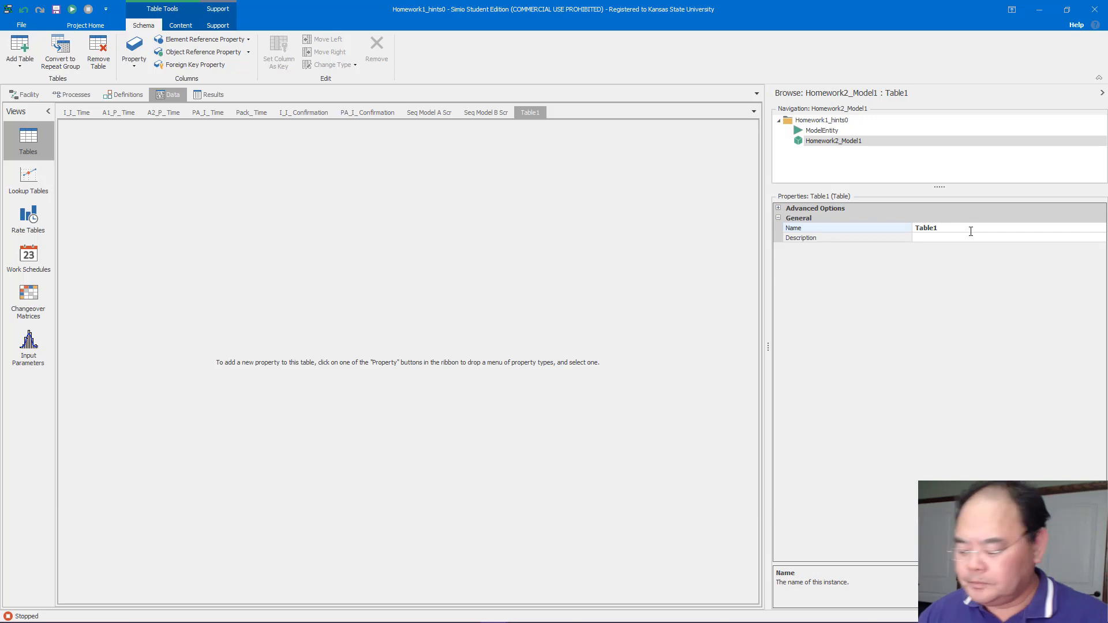
double_click(971, 232)
type("P")
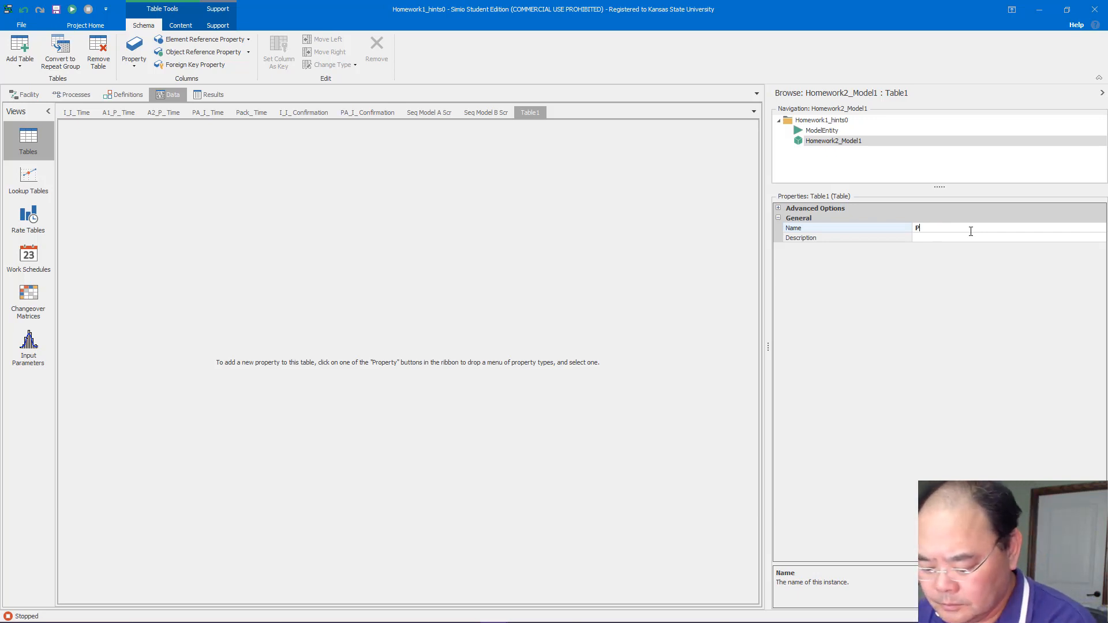
type("artTable")
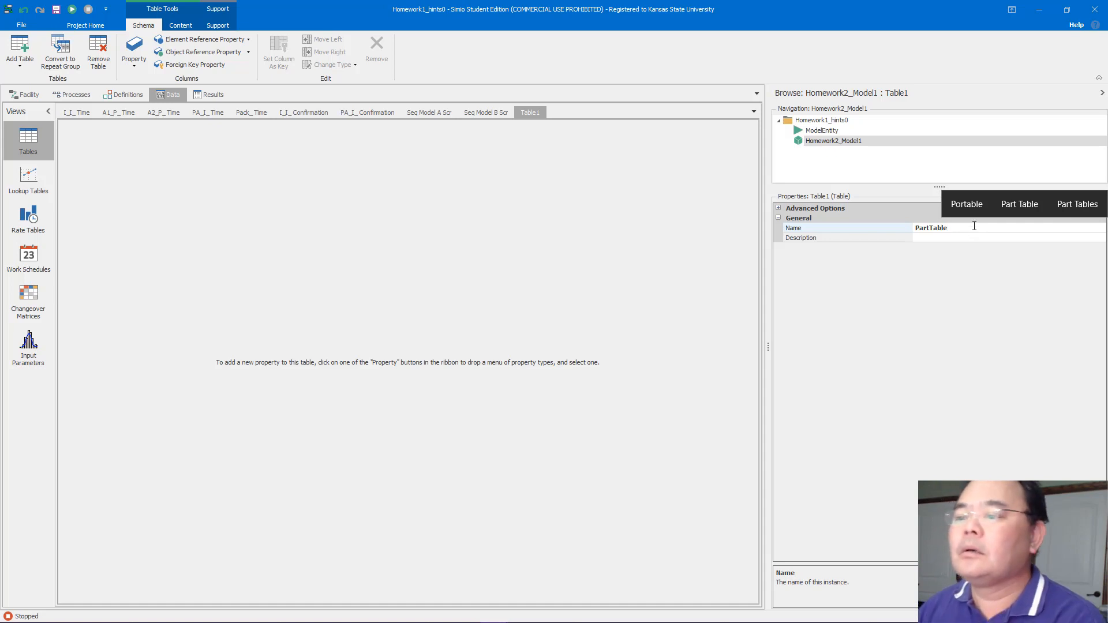
key("Return")
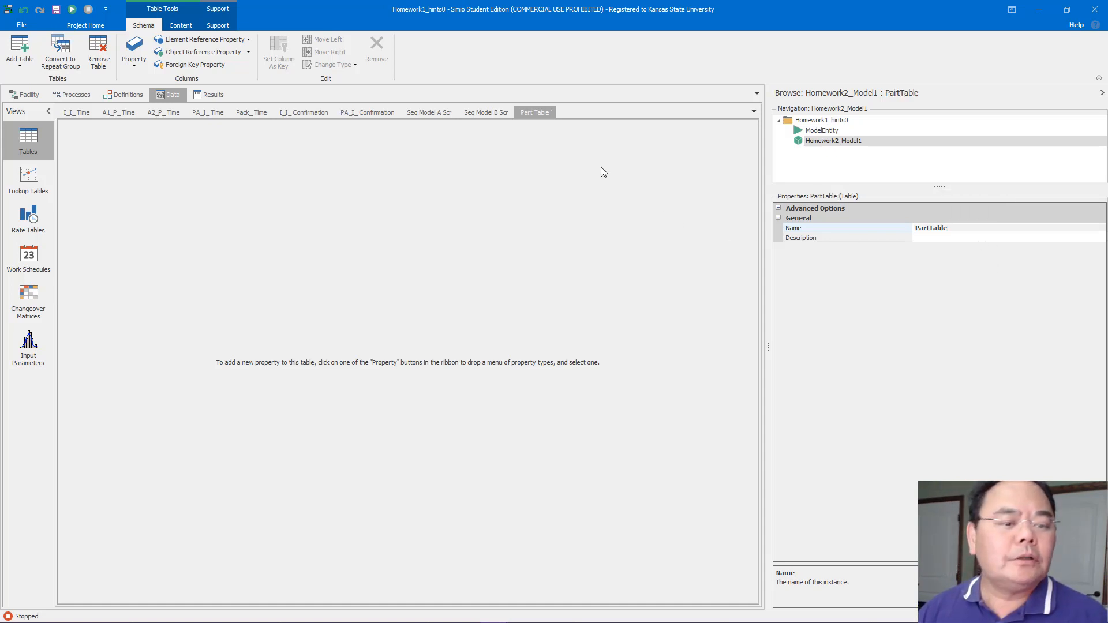
Add an integer property column to PartTable and name it ID
left_click(147, 70)
left_click(154, 94)
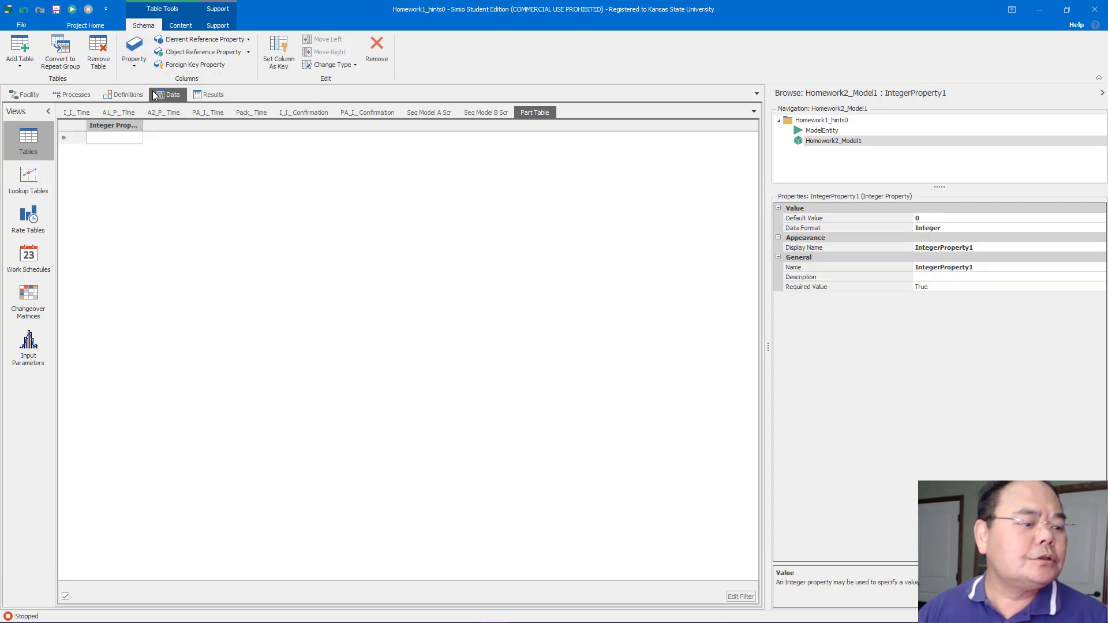
left_click(983, 269)
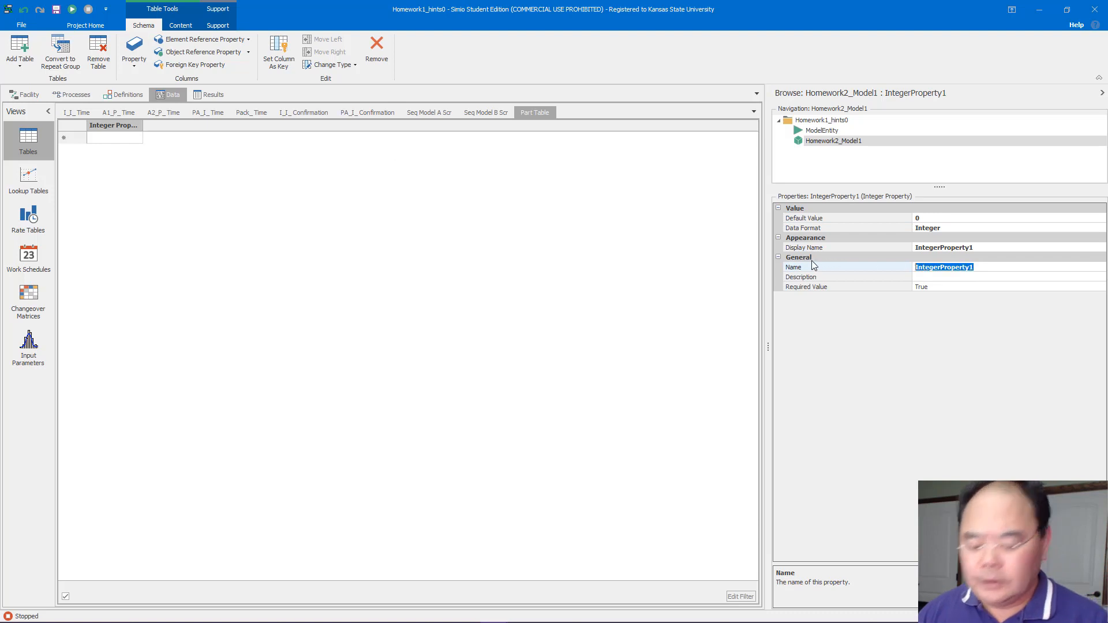
type("ID")
key("Return")
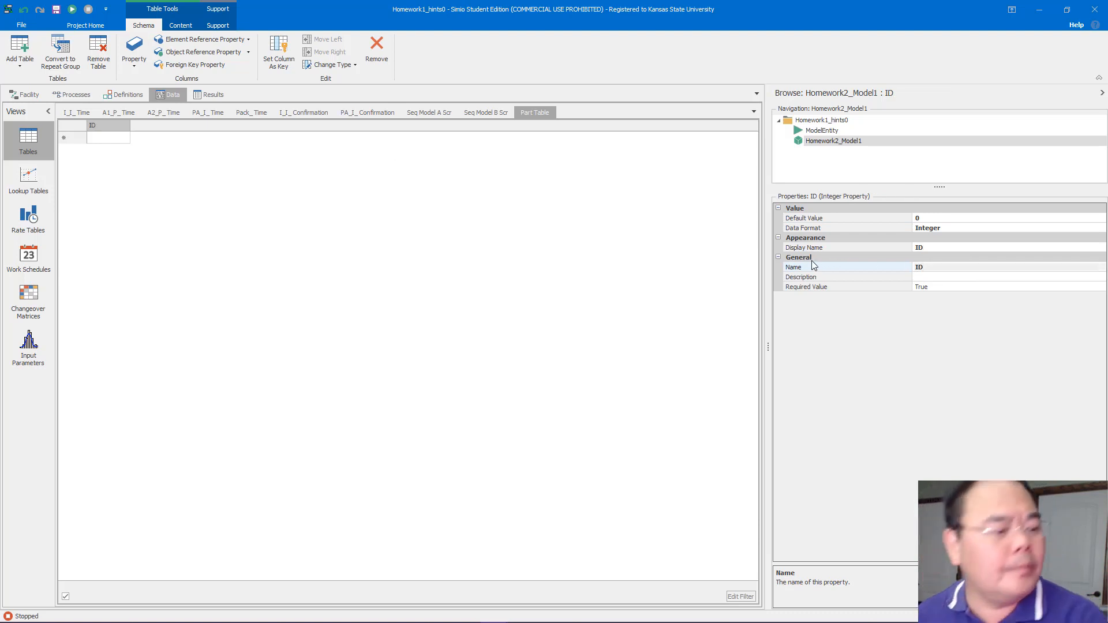
Enter IDs 1 and 2 in the first two rows of PartTable
left_click(107, 142)
left_click(108, 149)
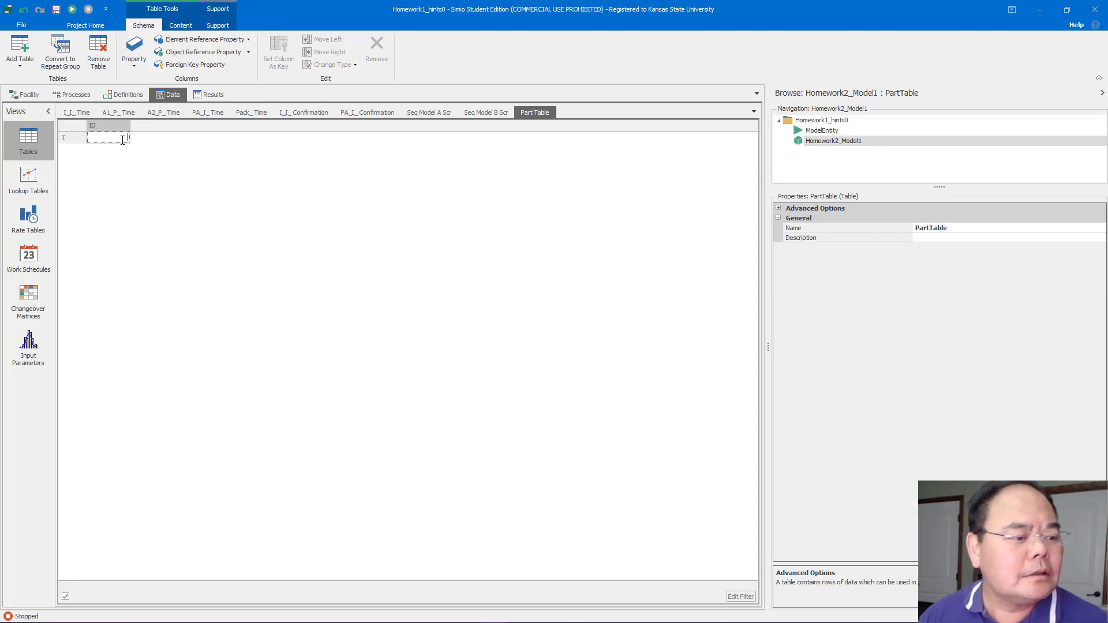
type("1")
key("Return")
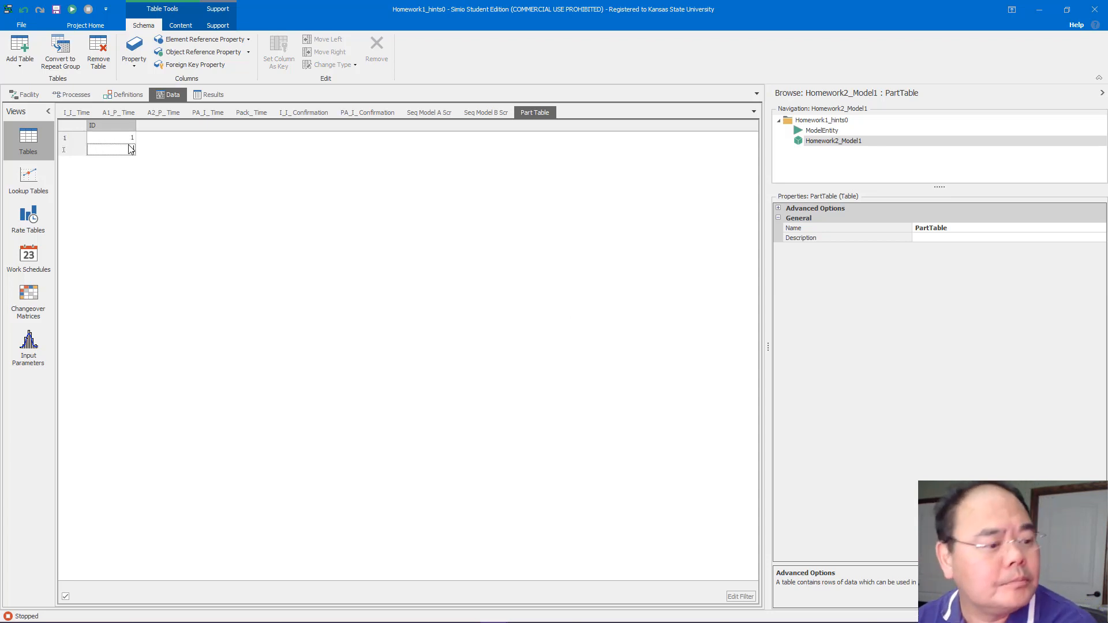
type("2")
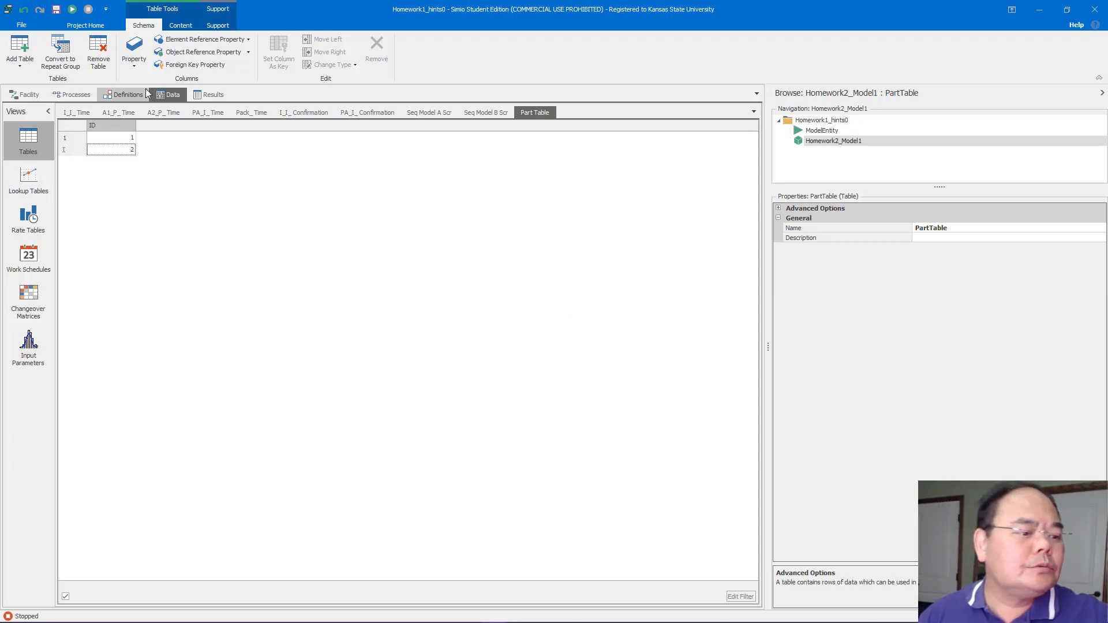
Add a Sequence Table property column to PartTable
left_click(161, 140)
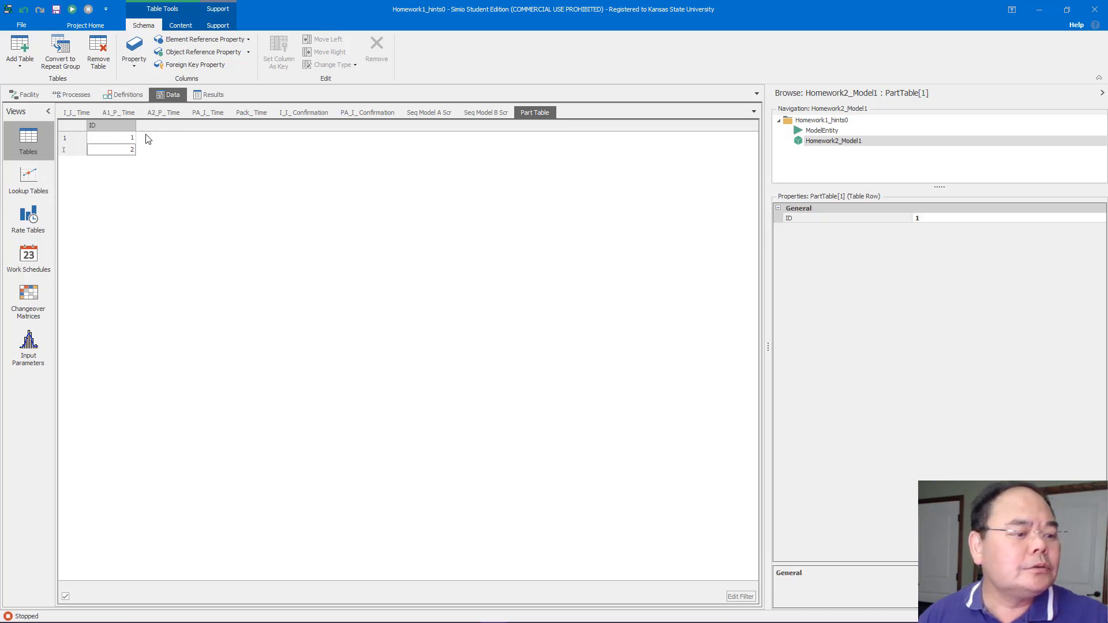
left_click(134, 62)
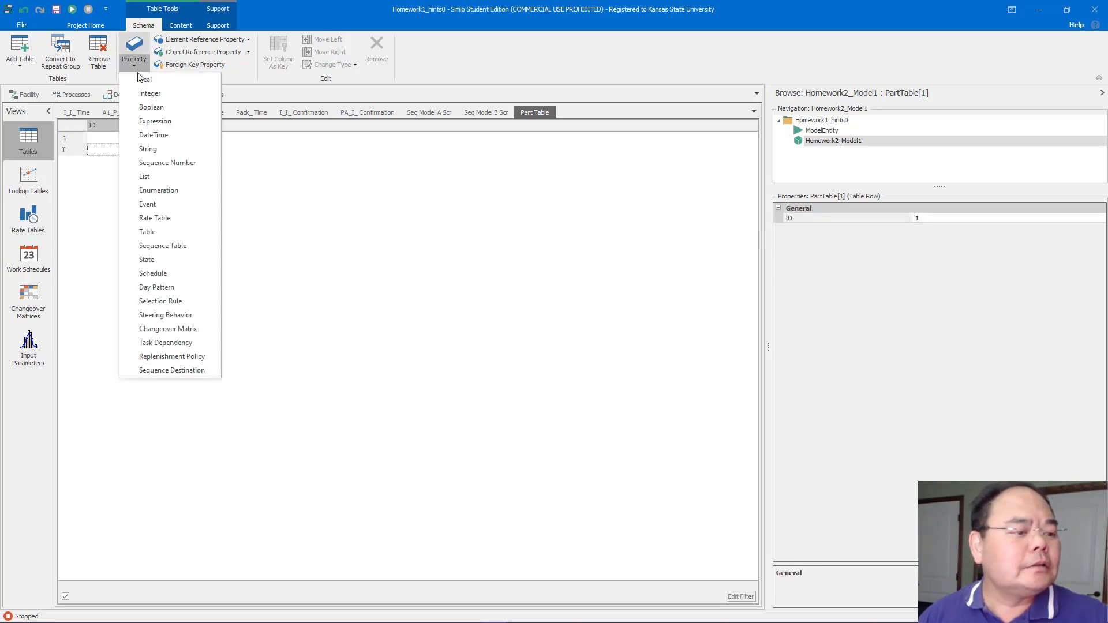
left_click(193, 244)
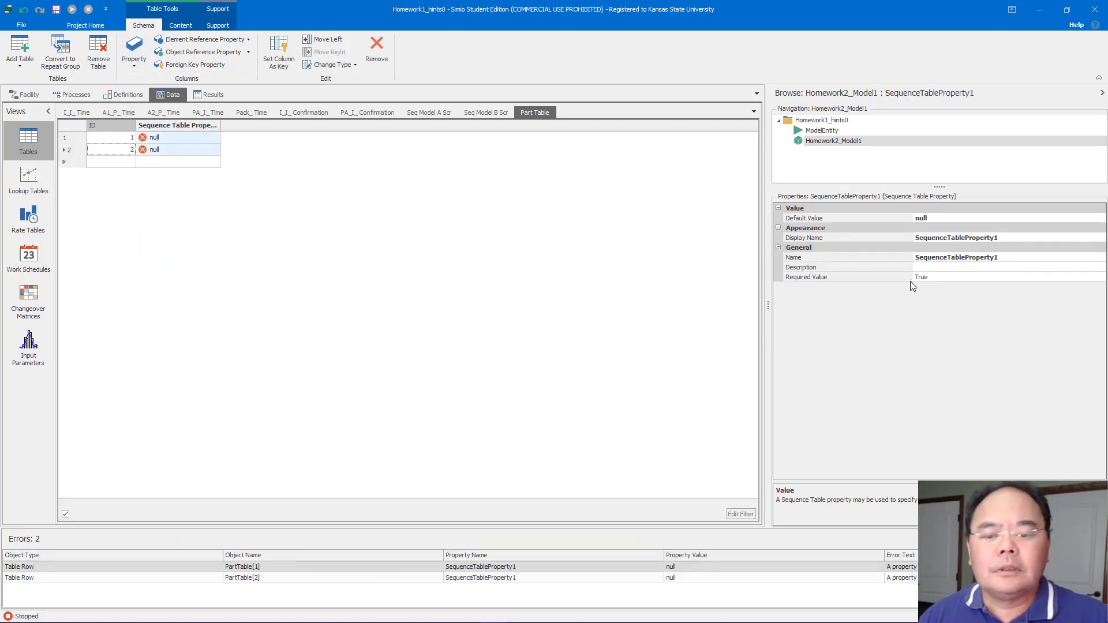
Rename the Sequence Table property column in PartTable as SeqTable
left_click(1008, 259)
left_click_drag(1008, 258, 938, 263)
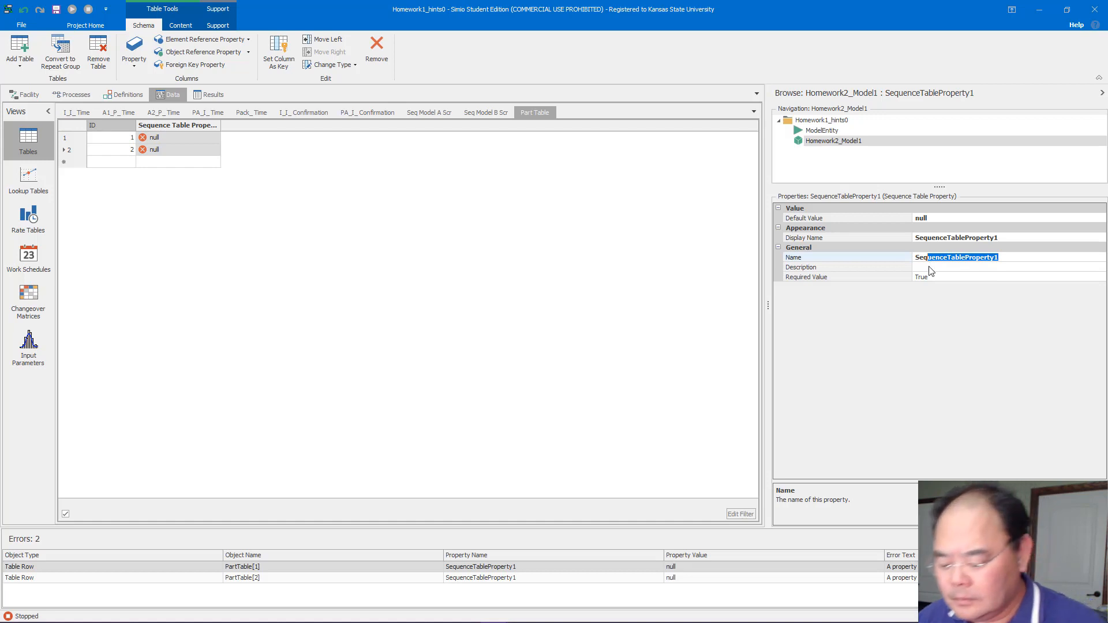
type("Table")
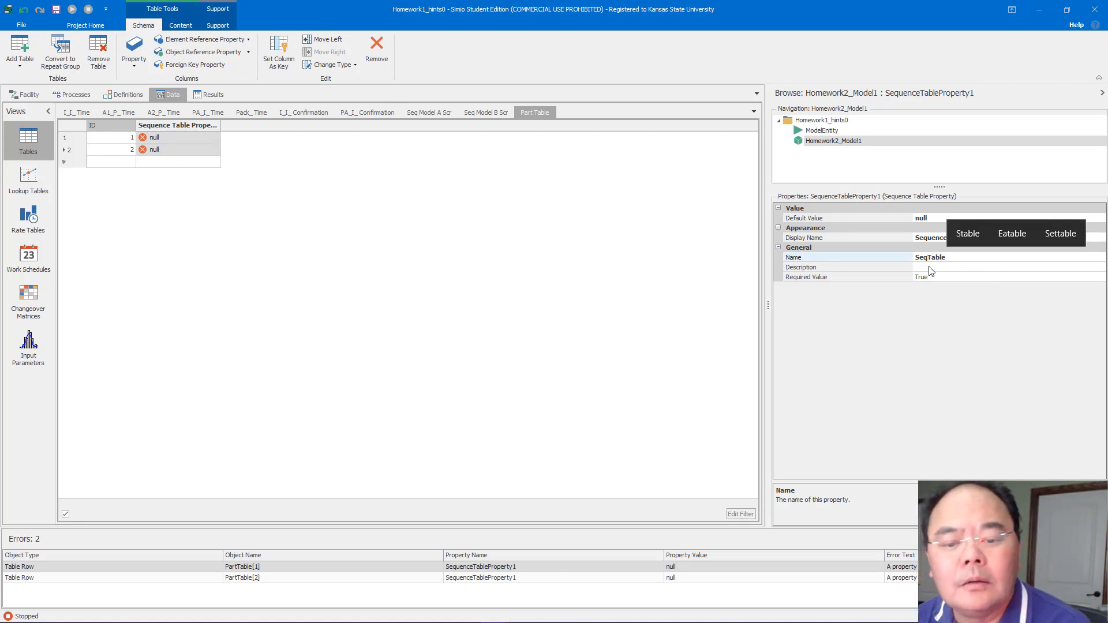
key("Return")
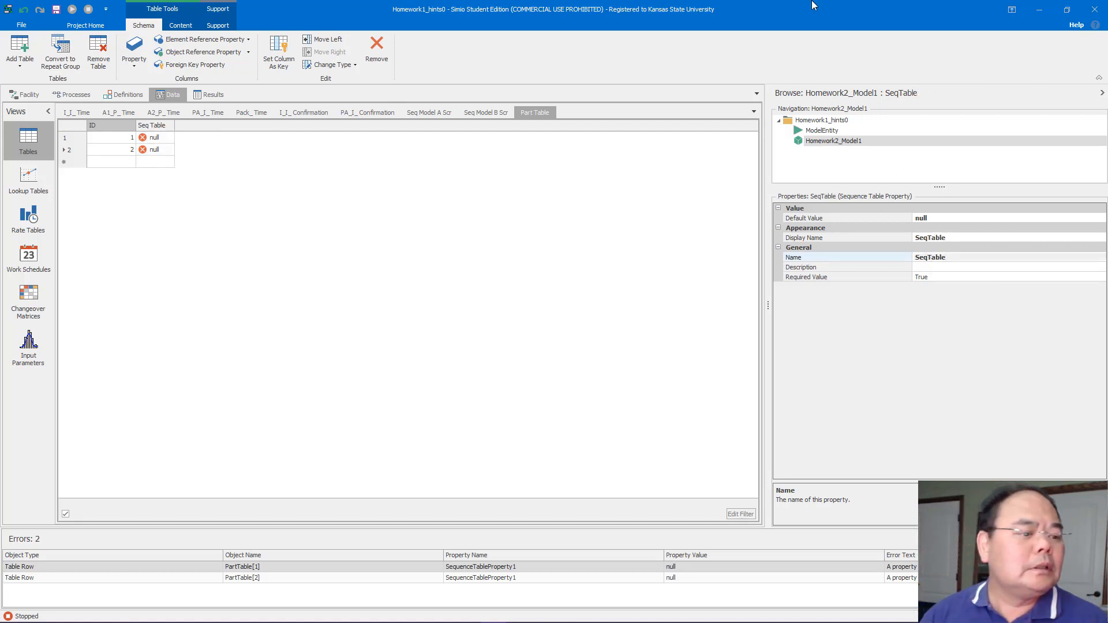
Set the SeqTable values to SeqModelAScr for ID 1 and SeqModelBScr for ID 2
left_click(173, 143)
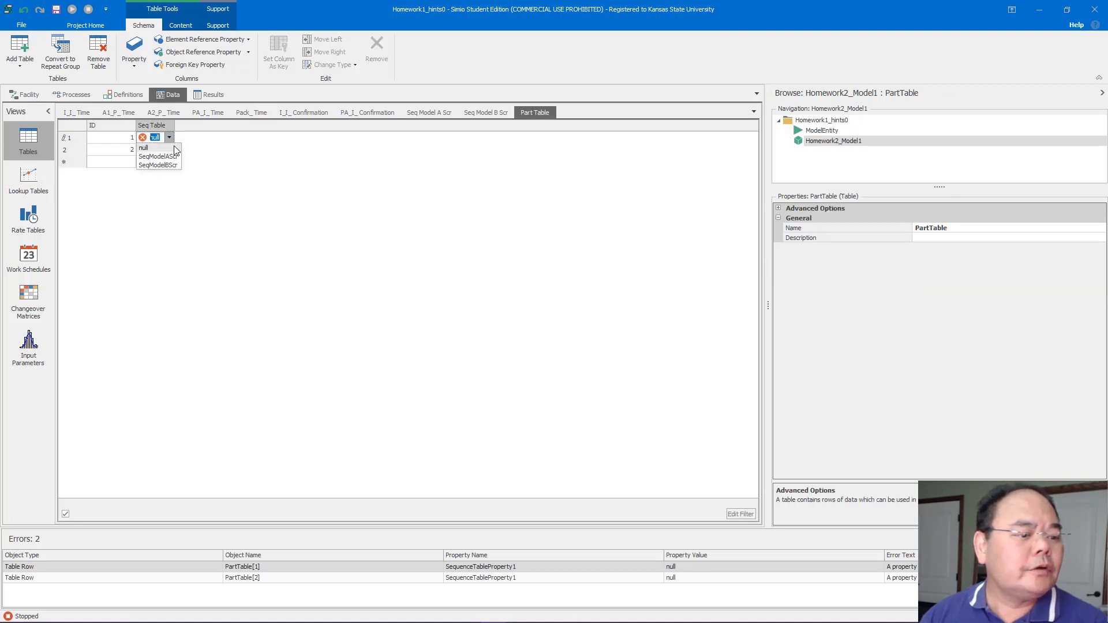
left_click(179, 157)
left_click(176, 154)
left_click(176, 155)
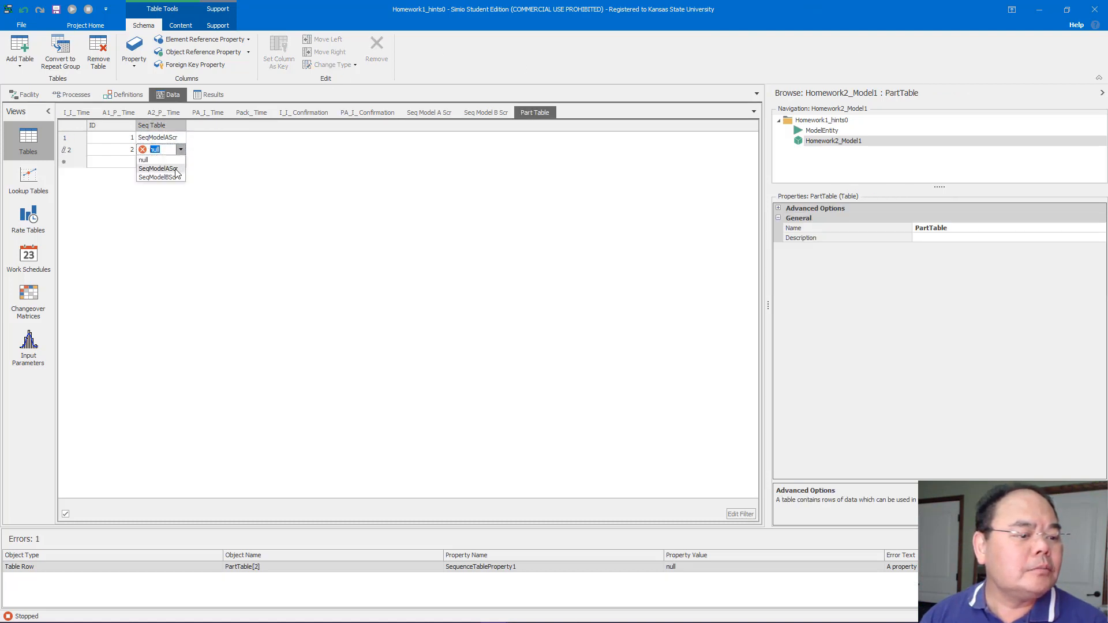
left_click(167, 177)
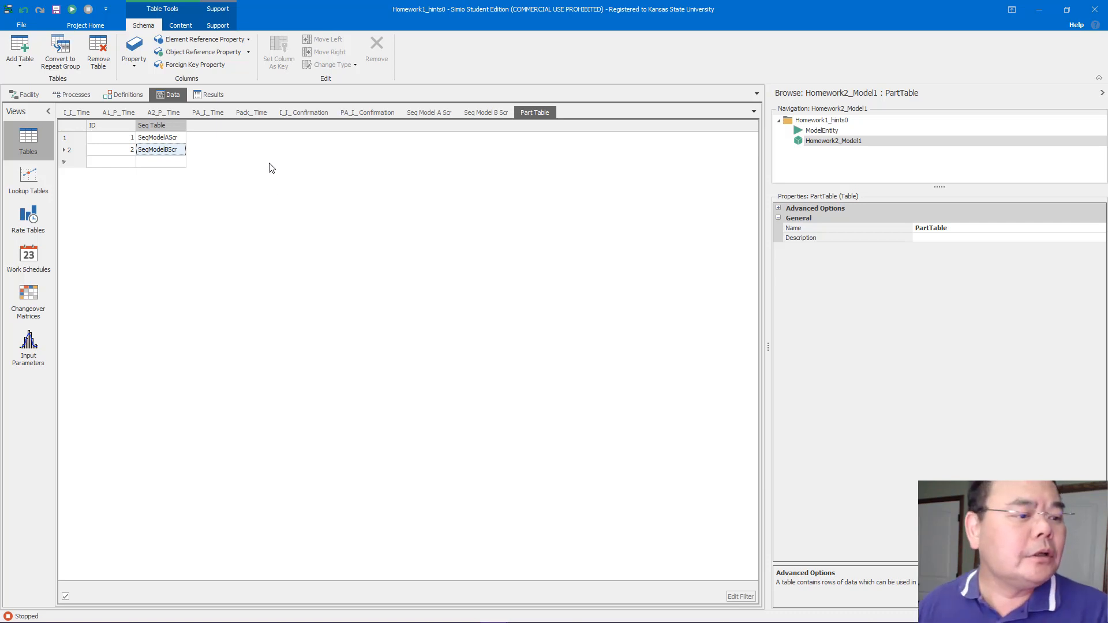
key("Down")
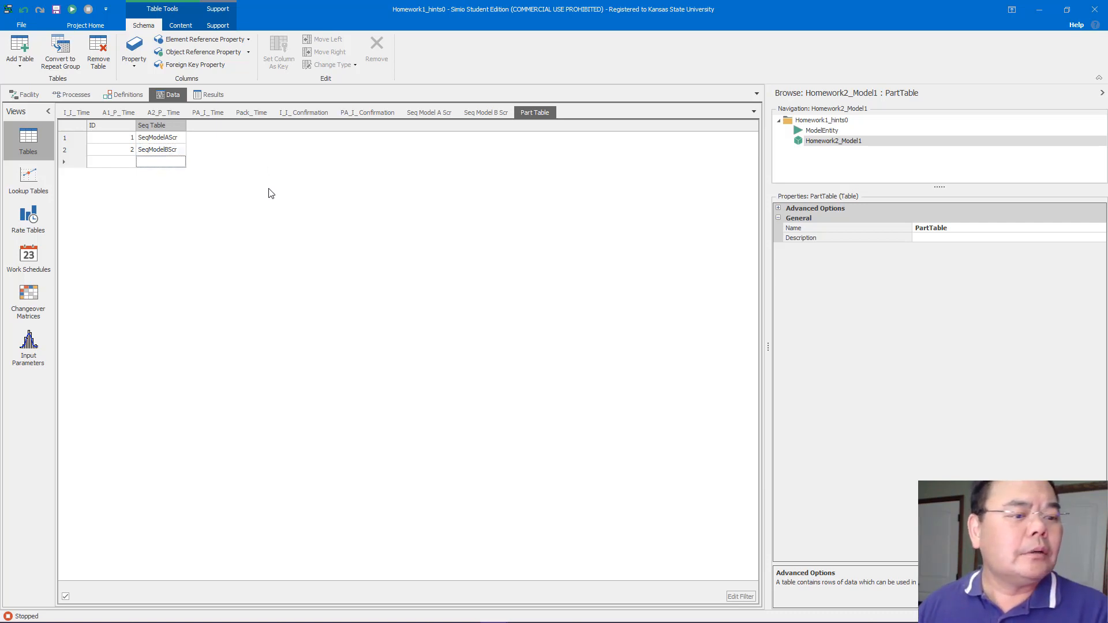
Add an Expression property column to PartTable and name it PTime
left_click(136, 65)
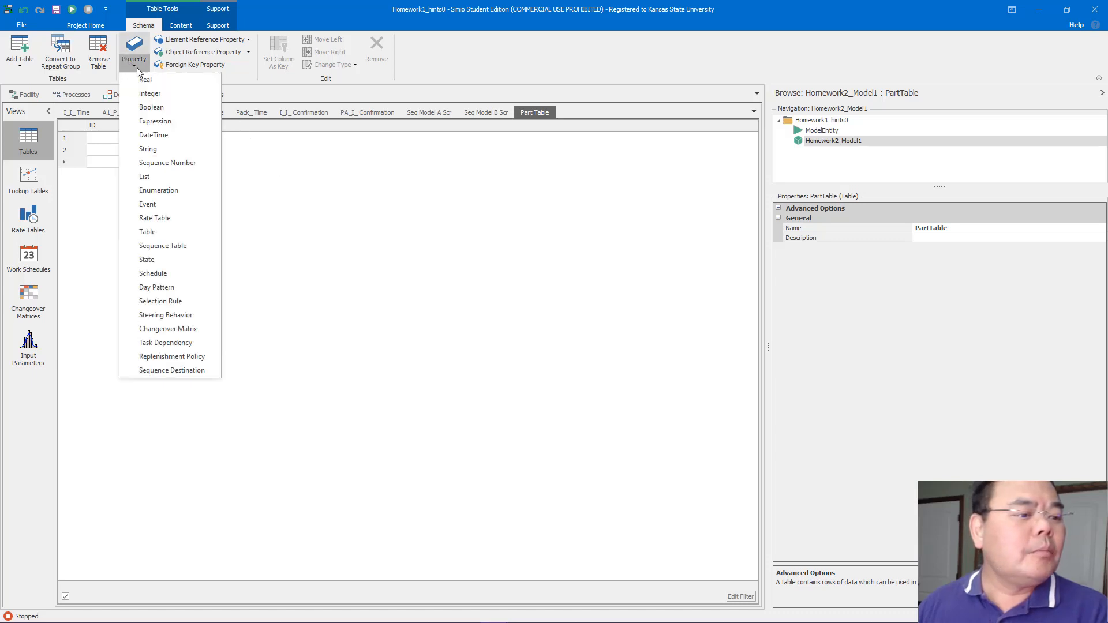
left_click(175, 120)
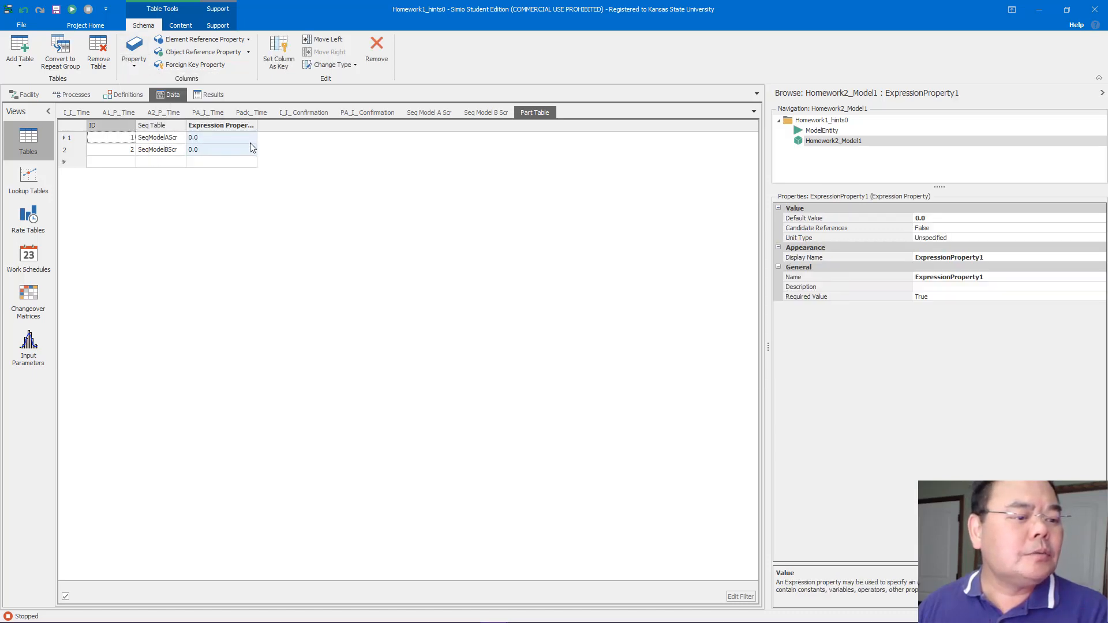
left_click(994, 280)
double_click(988, 275)
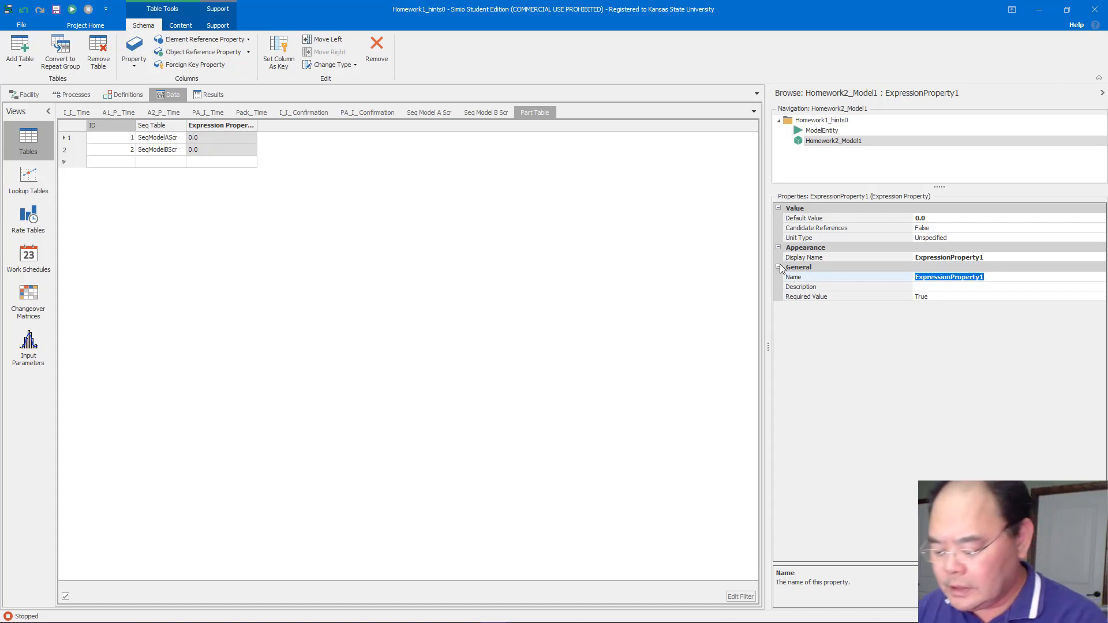
type("PTime")
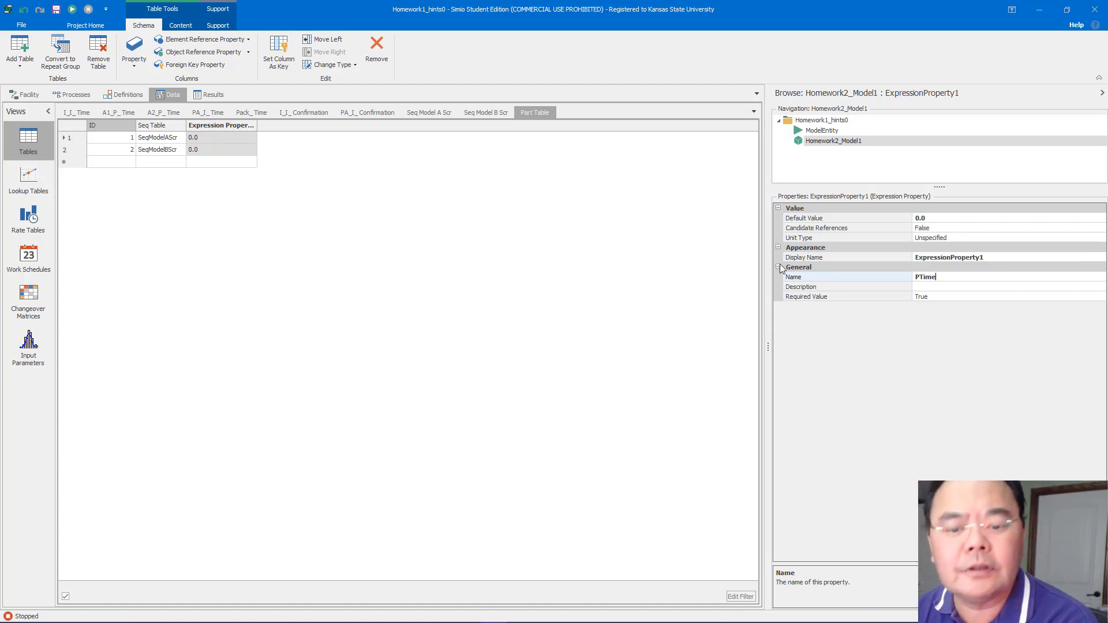
key("Return")
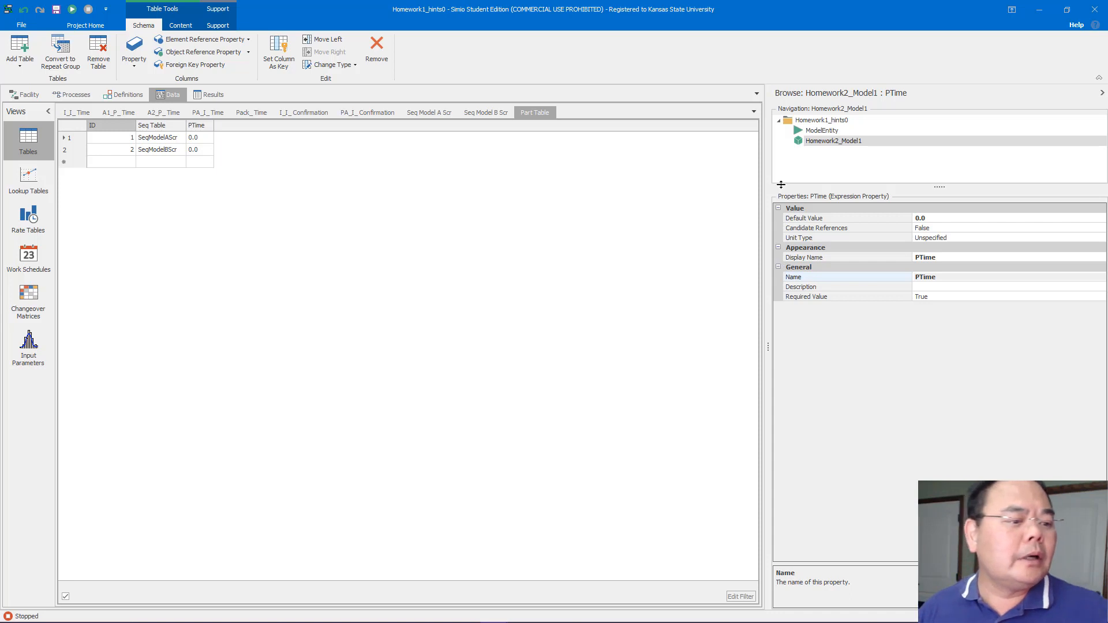
Set the PTime for ID 1 to SeqModelAScr.ProcessingTimes
left_click(209, 141)
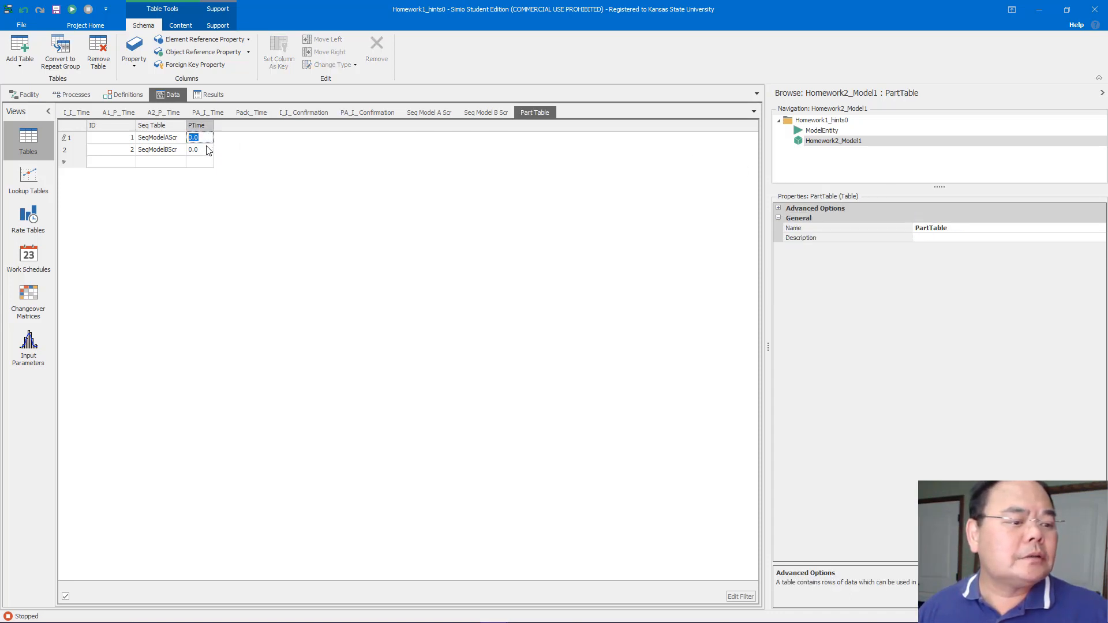
type("Seq")
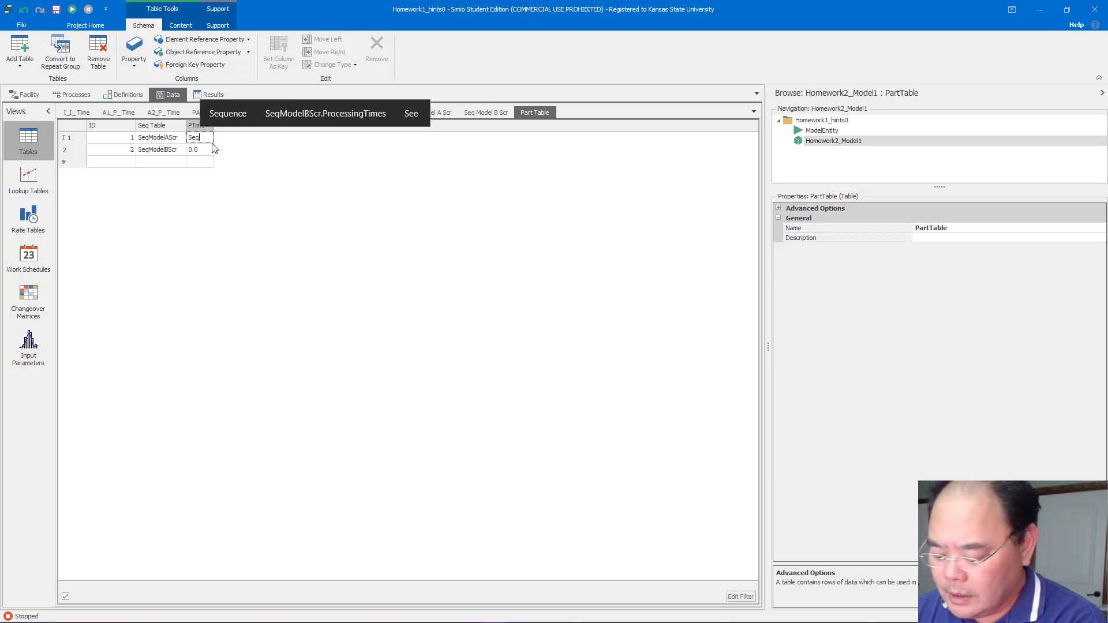
type("Model")
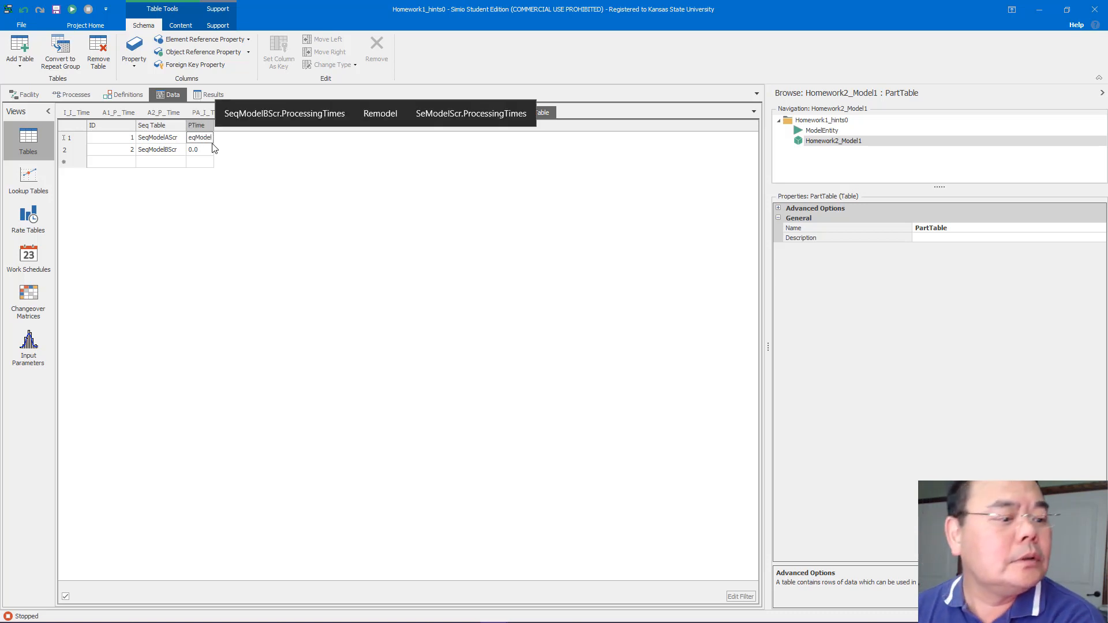
type("AScr.")
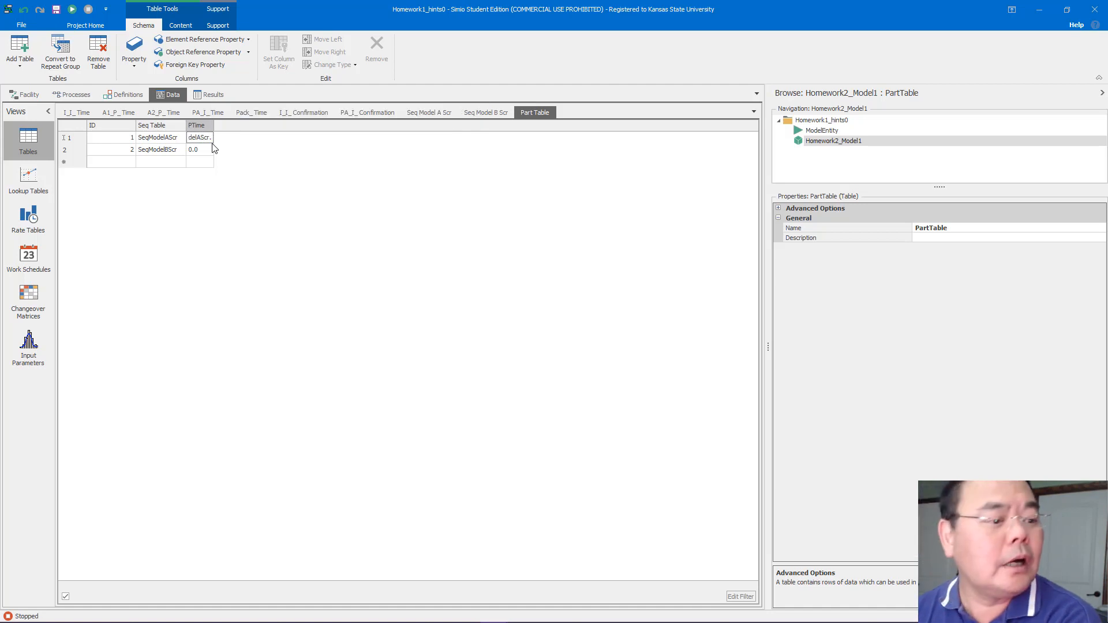
type("Pro")
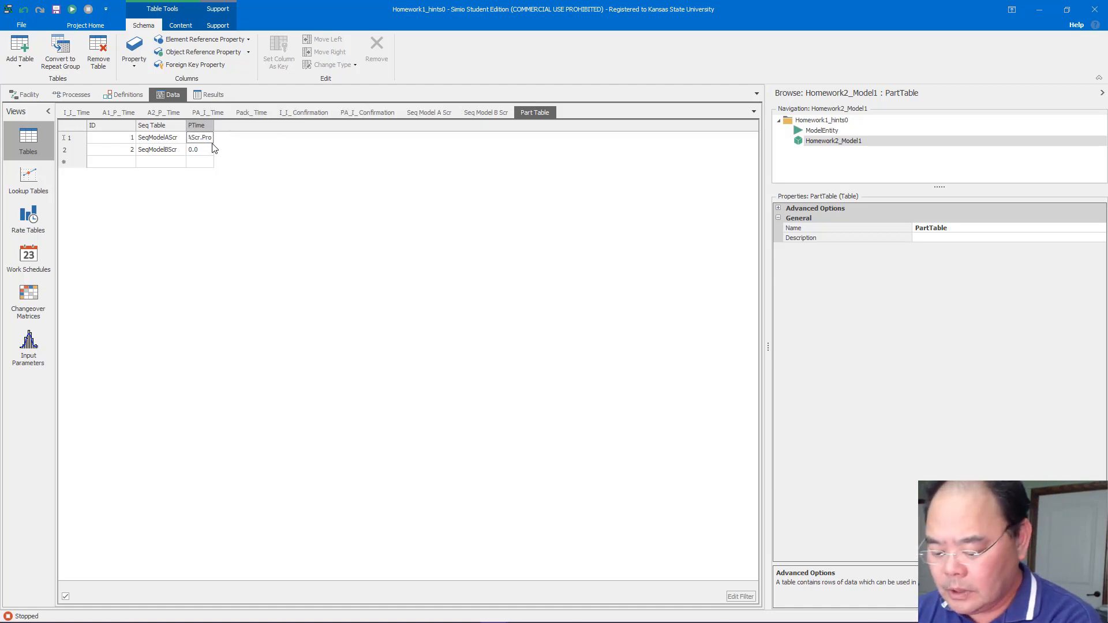
type("cessingTime")
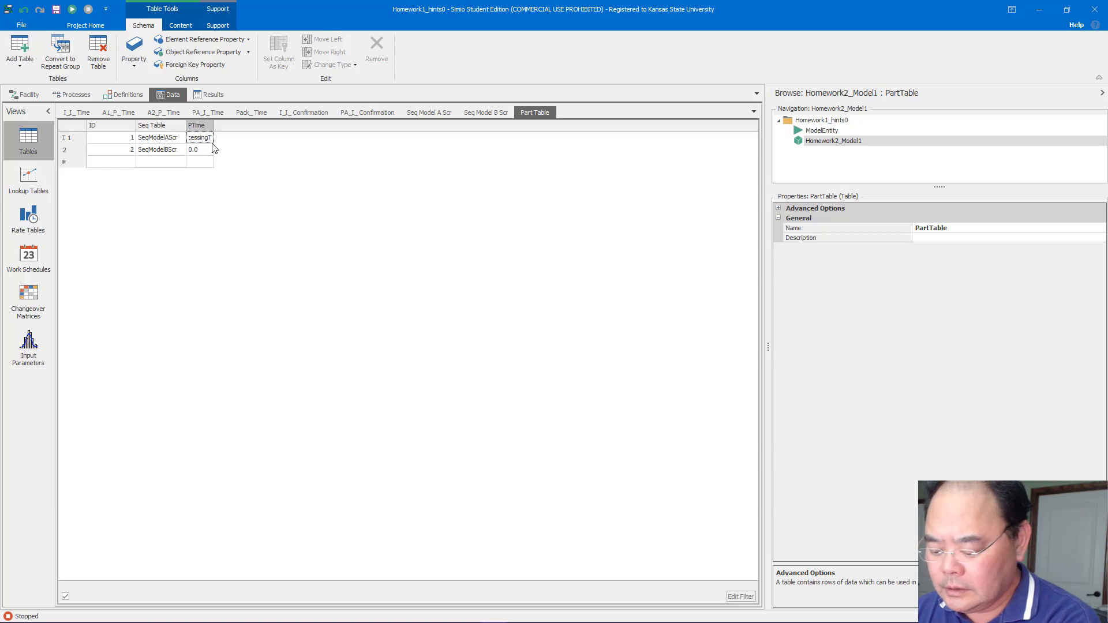
key("Return")
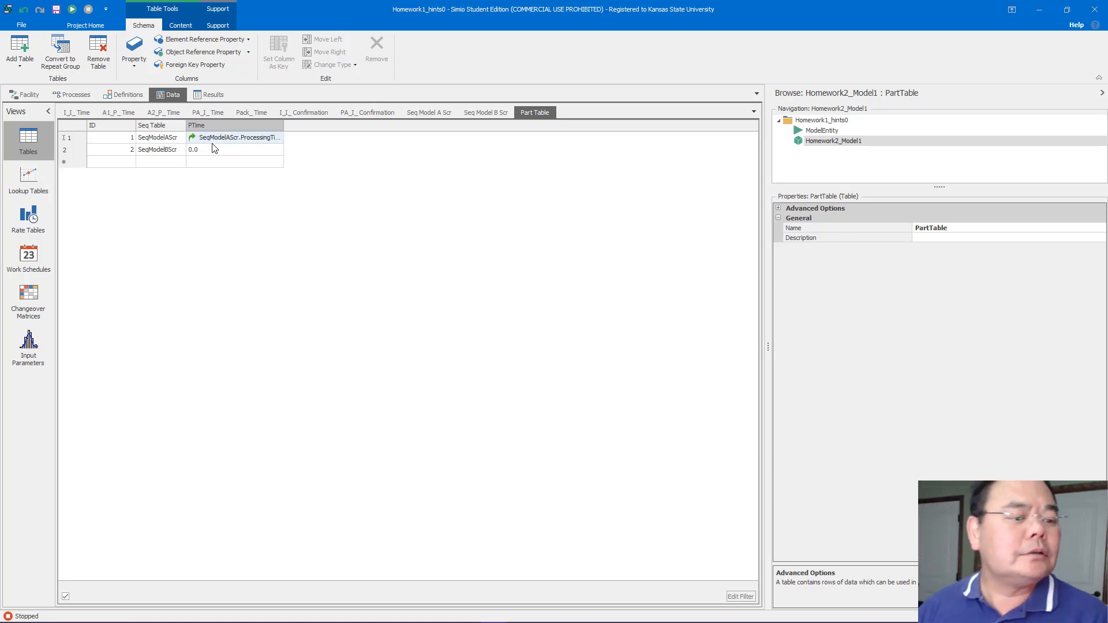
Enter SeqModelBSrc.ProcessingTimes as the PTime for ID 2
left_click(214, 149)
left_click(215, 151)
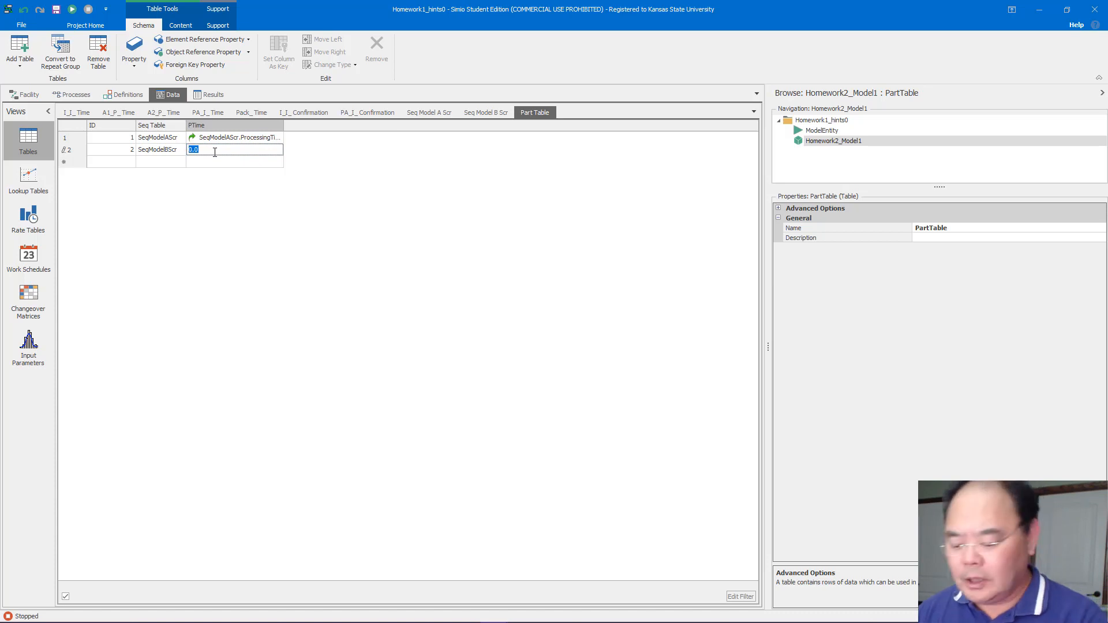
type("S")
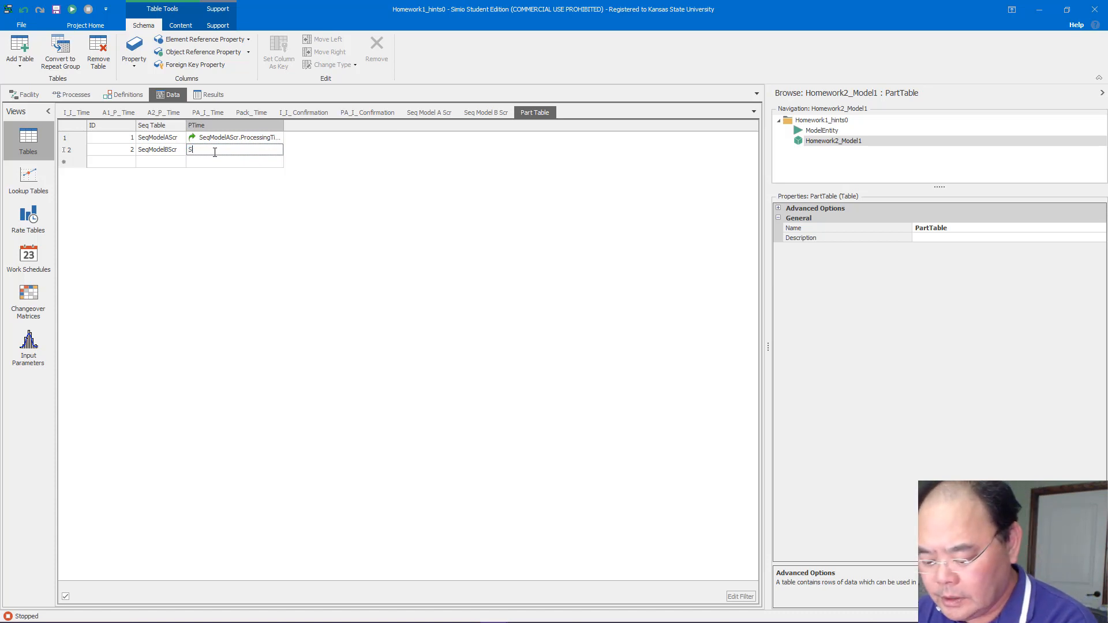
type("eqModel")
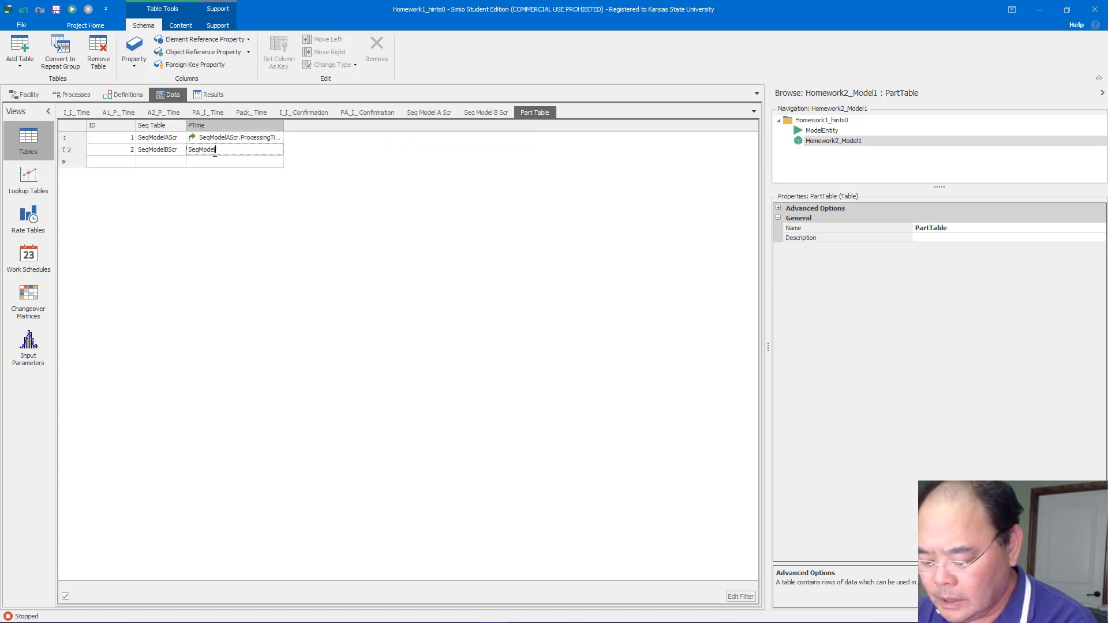
type("BScr")
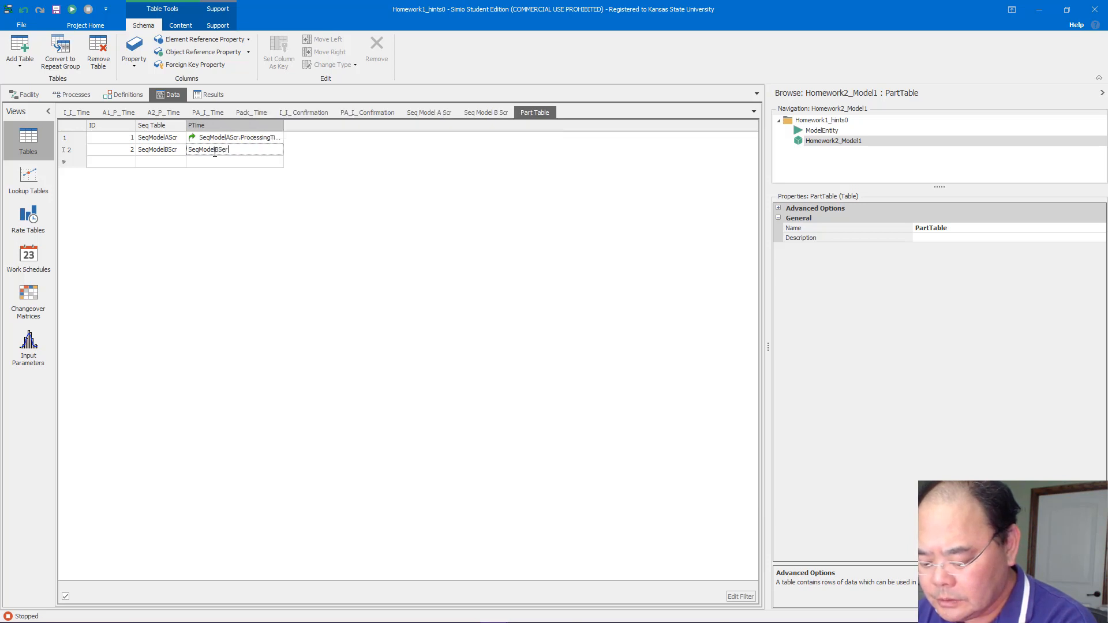
key("BackSpace")
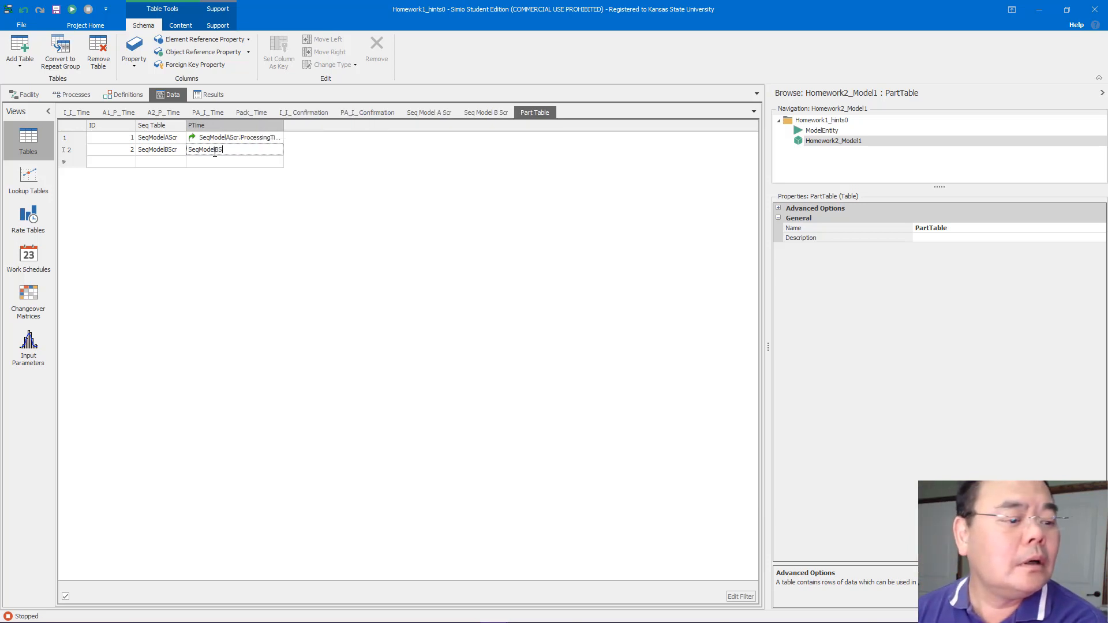
type("cr")
type(".")
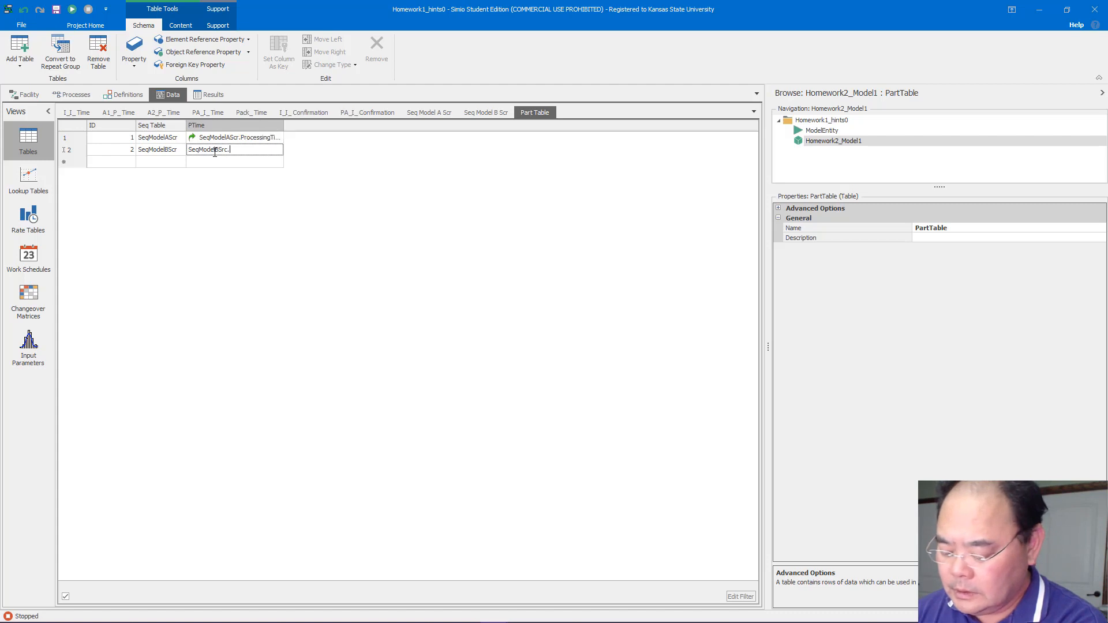
type("Proc")
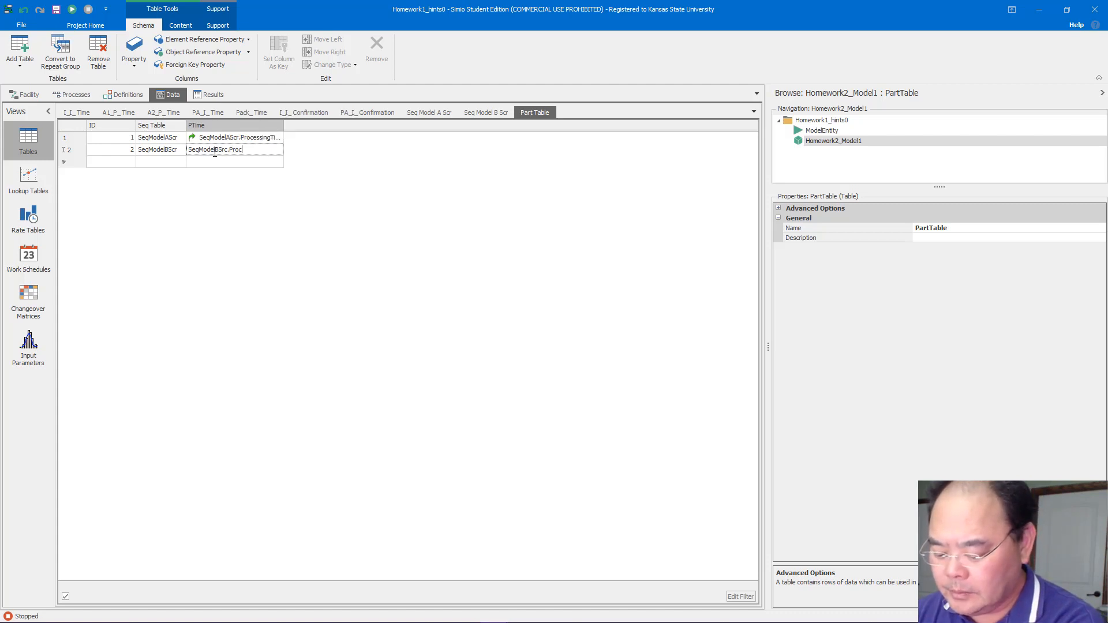
type("essingTimes")
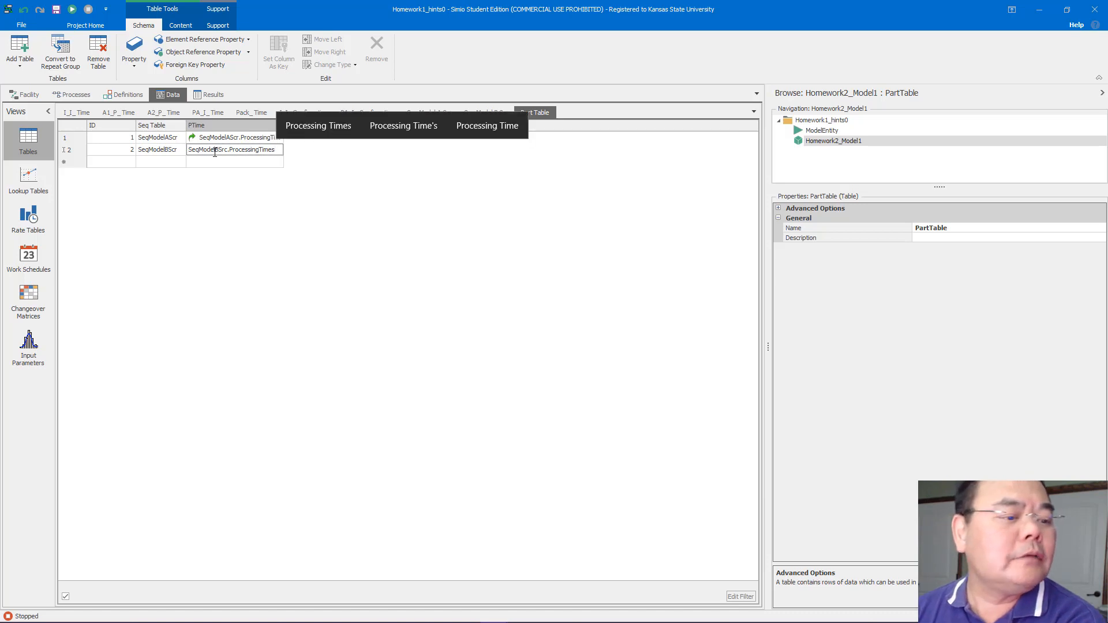
key("Return")
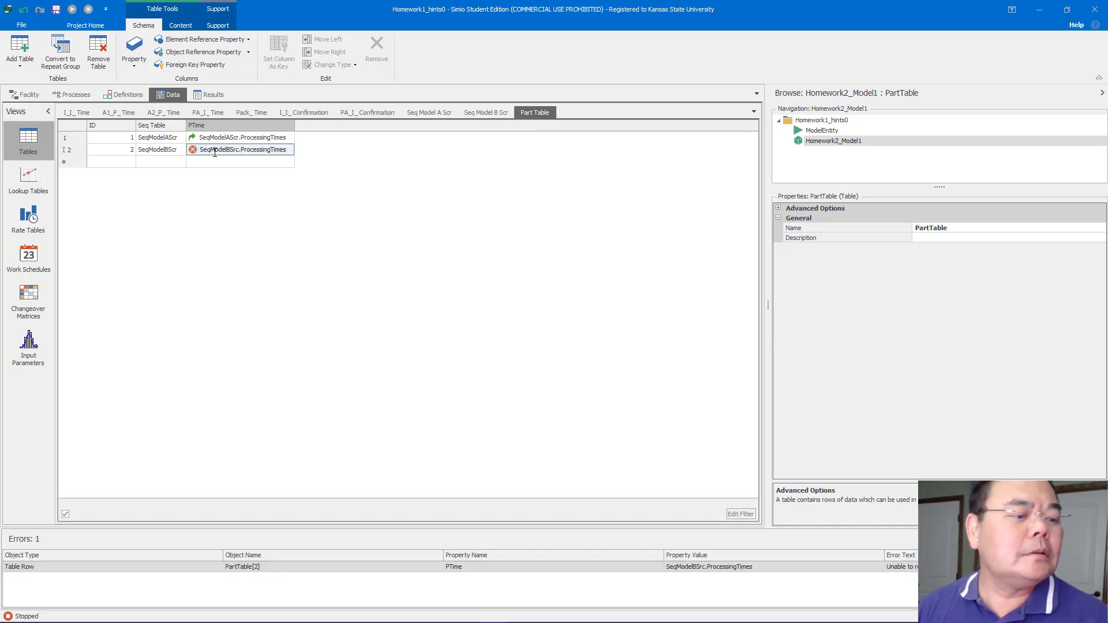
Check the exact name of the Seq Model B Scr sequence table, then return to PartTable
left_click(276, 153)
left_click(249, 150)
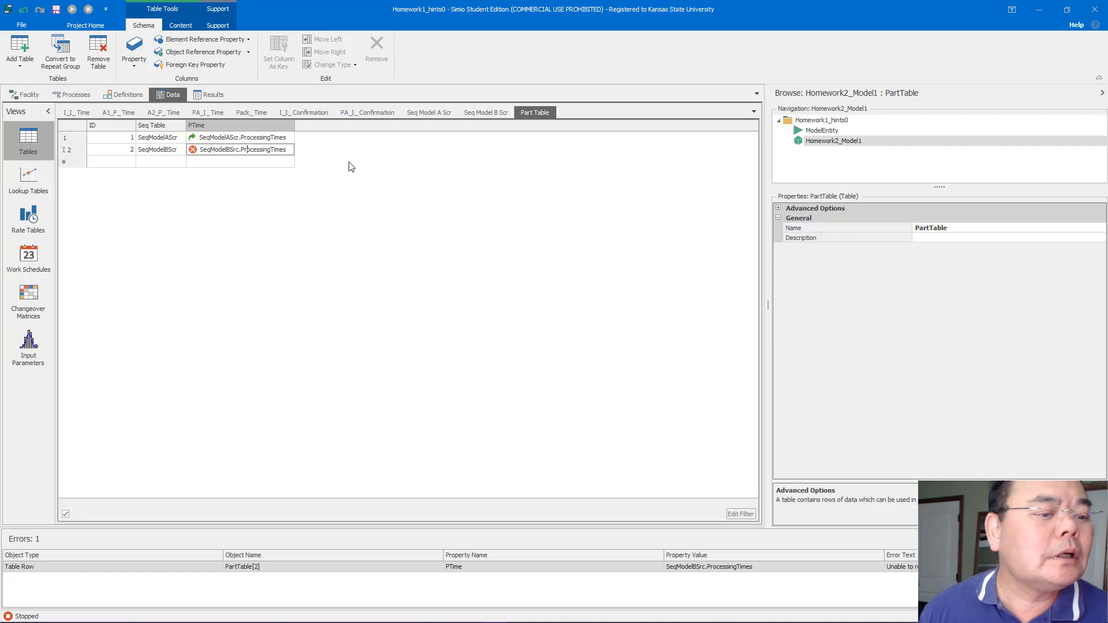
key("Return")
left_click(472, 113)
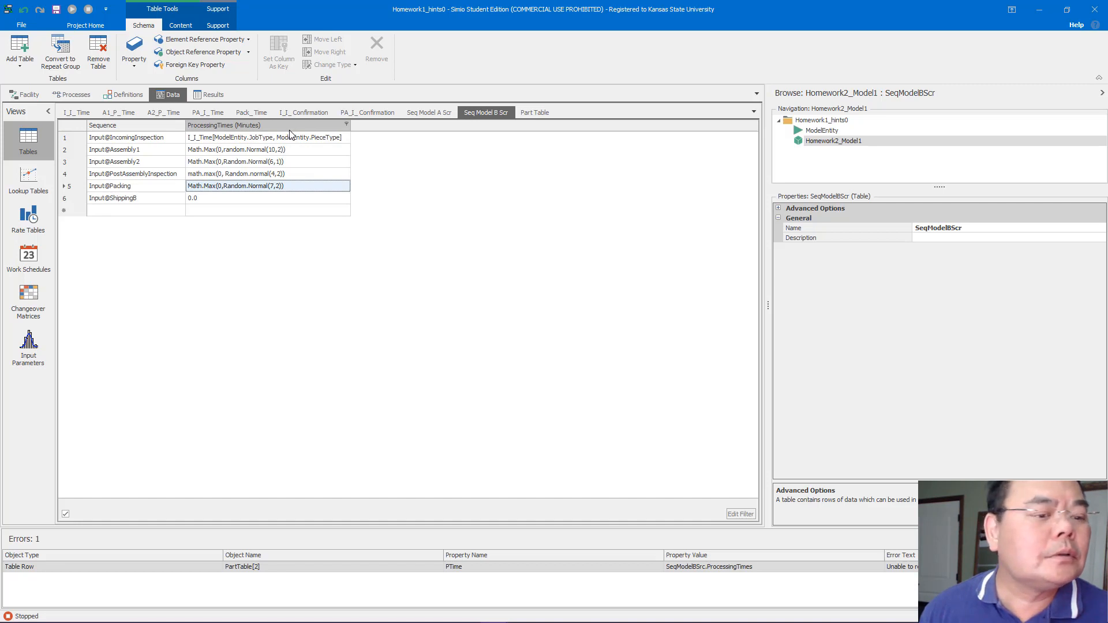
left_click(529, 113)
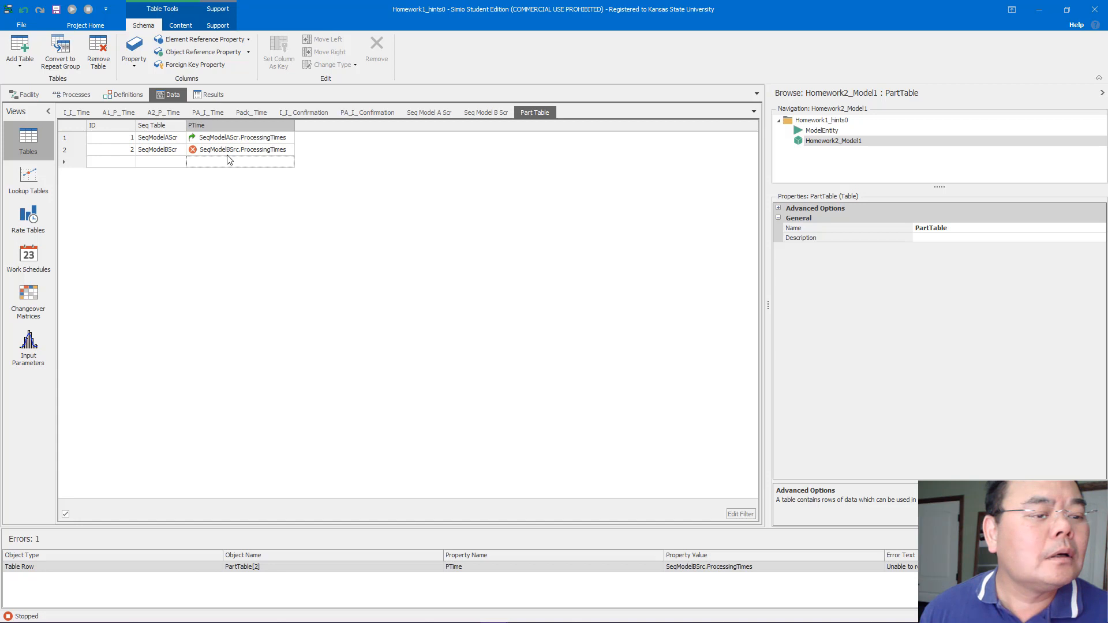
Try re-entering the PTime for ID 2 as SeqModelBSrc.ProcessingTimes from the suggestions
double_click(253, 151)
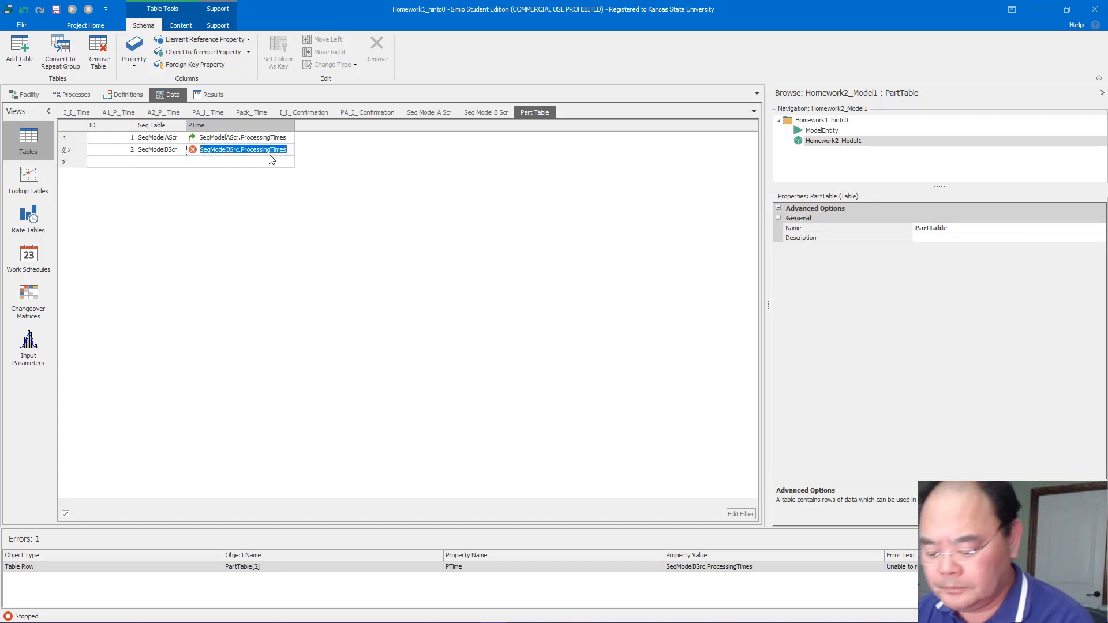
type("Seq")
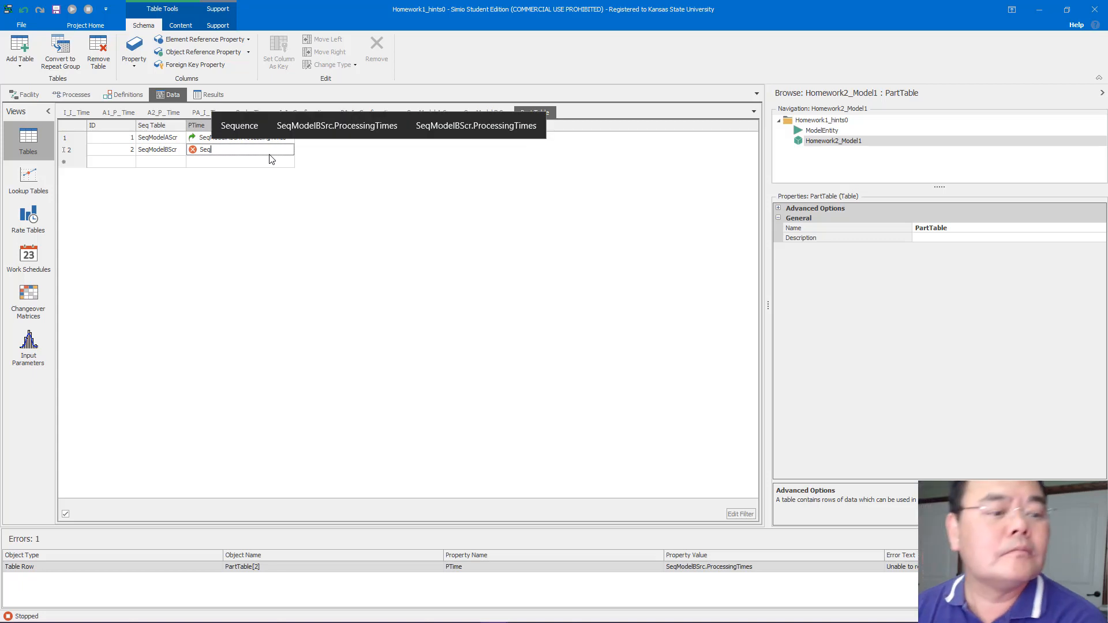
type("M")
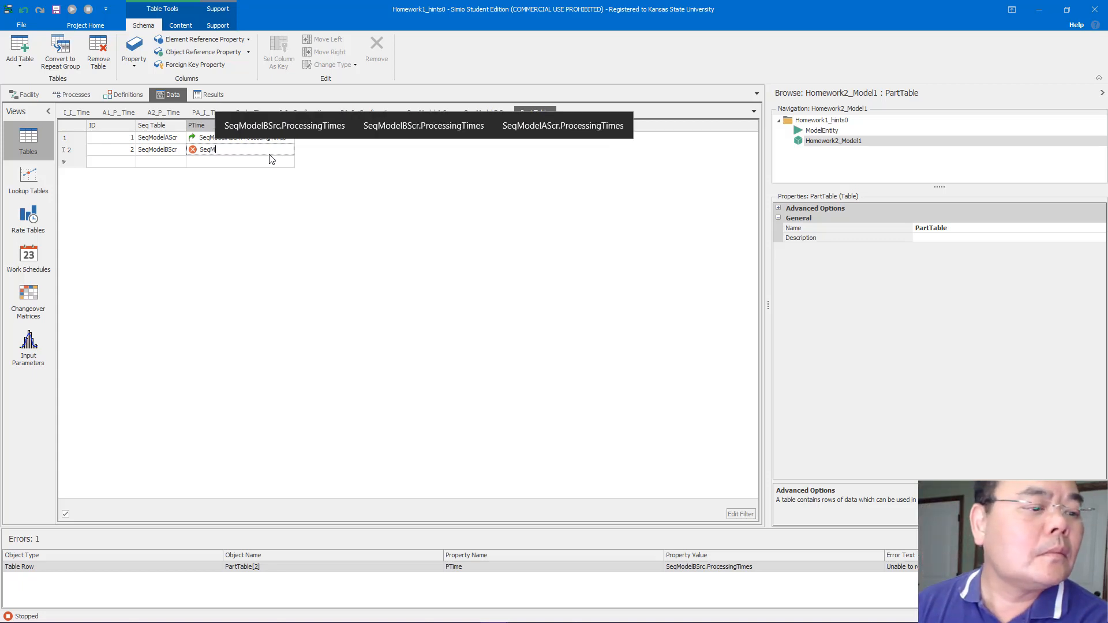
type("od")
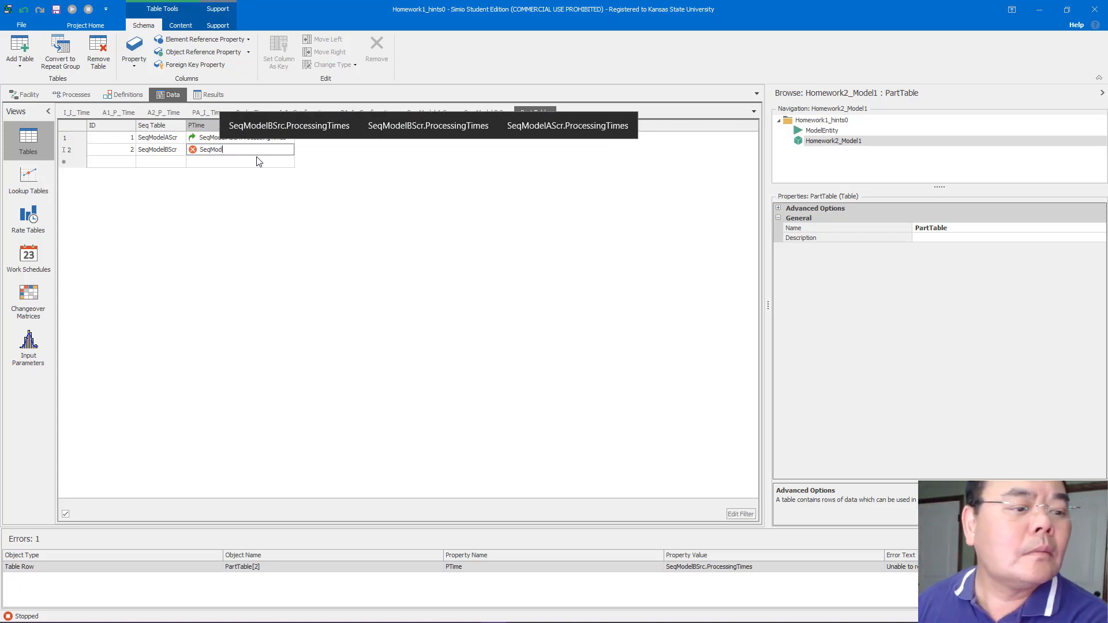
left_click(264, 126)
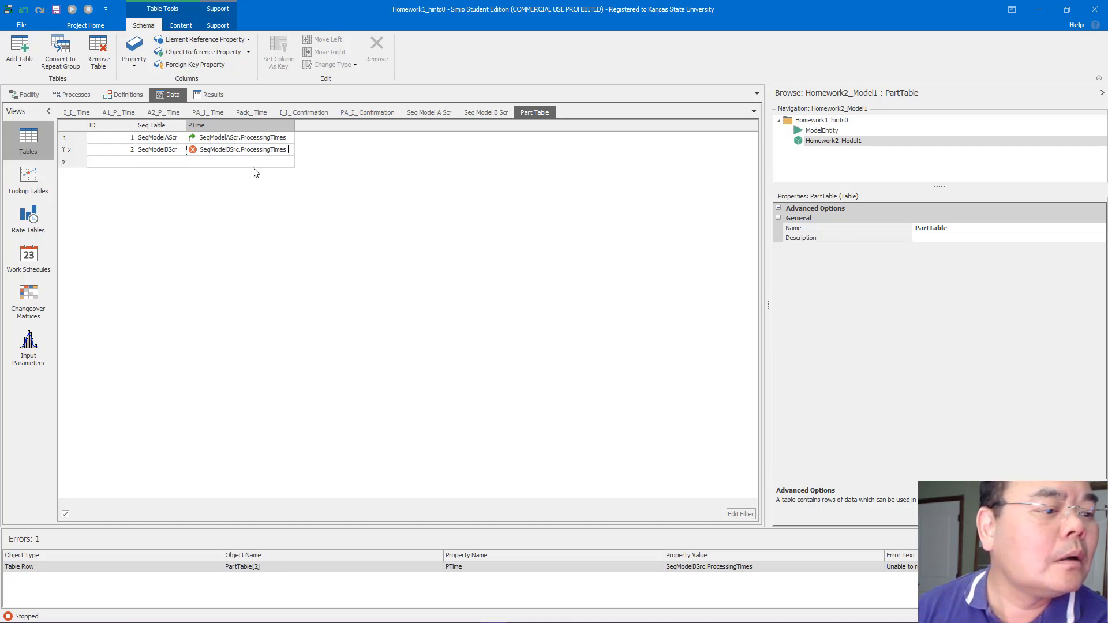
key("Return")
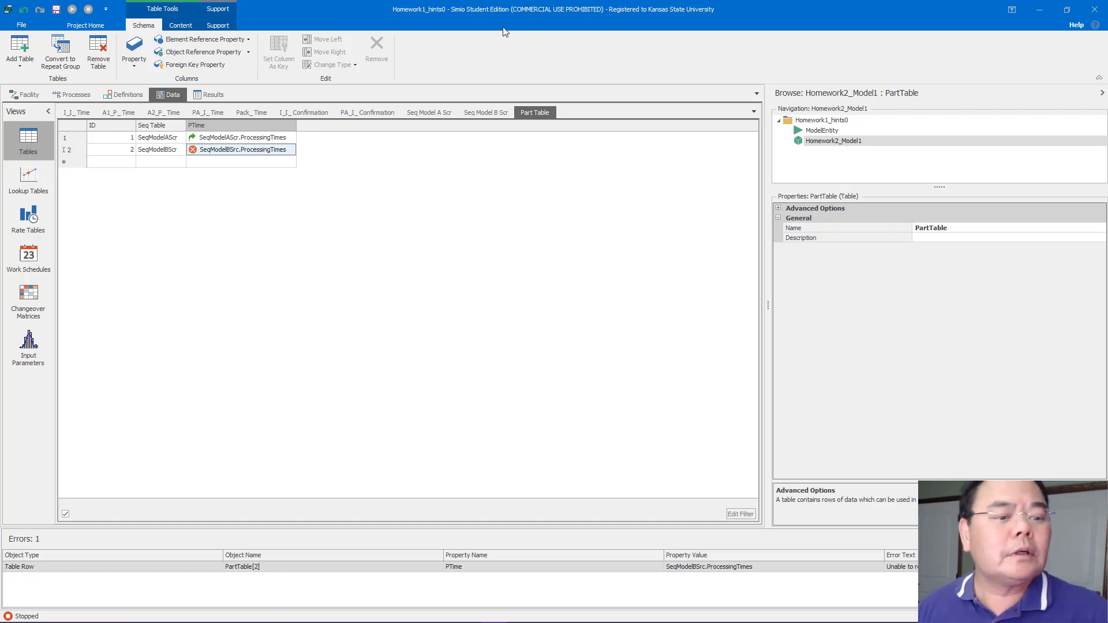
Inspect the name of the ProcessingTimes column in the Seq Model B Scr table
left_click(473, 113)
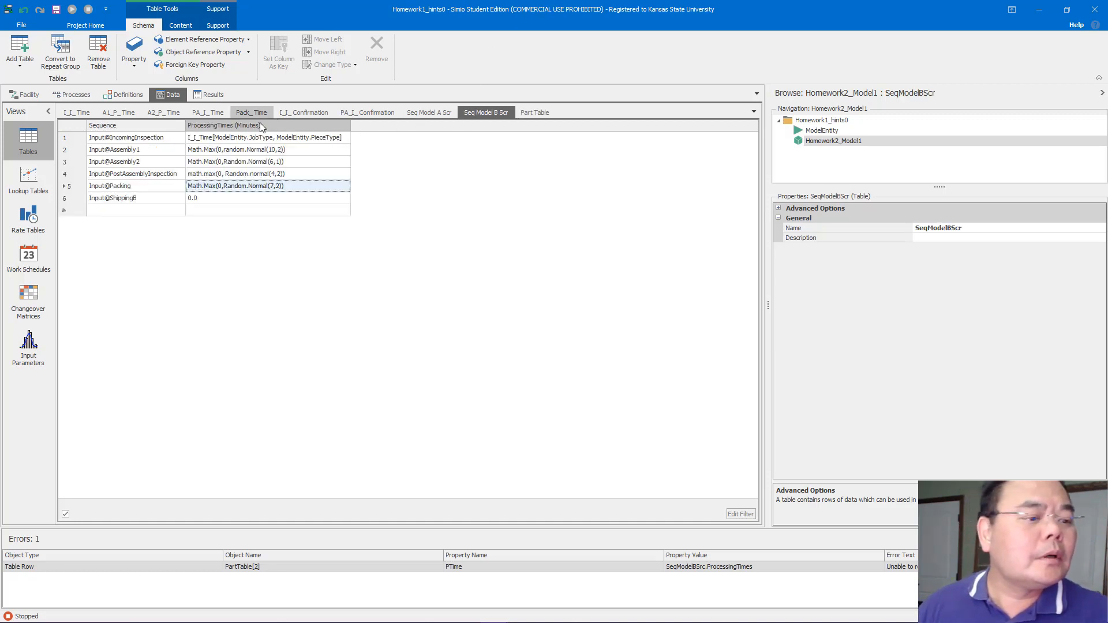
left_click(296, 126)
left_click(979, 289)
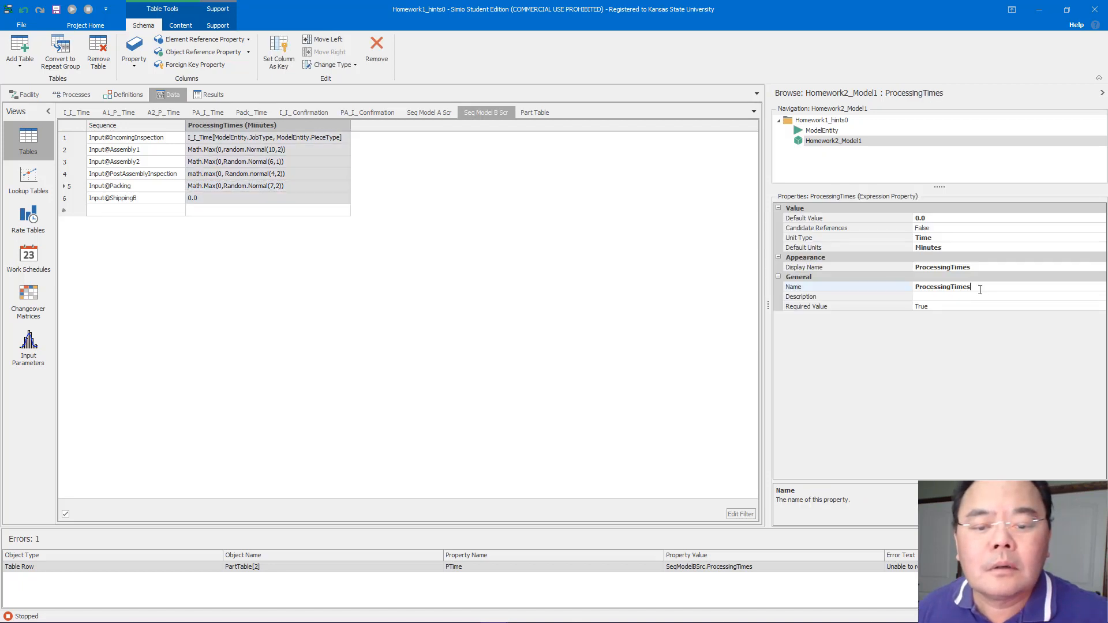
left_click_drag(980, 289, 915, 291)
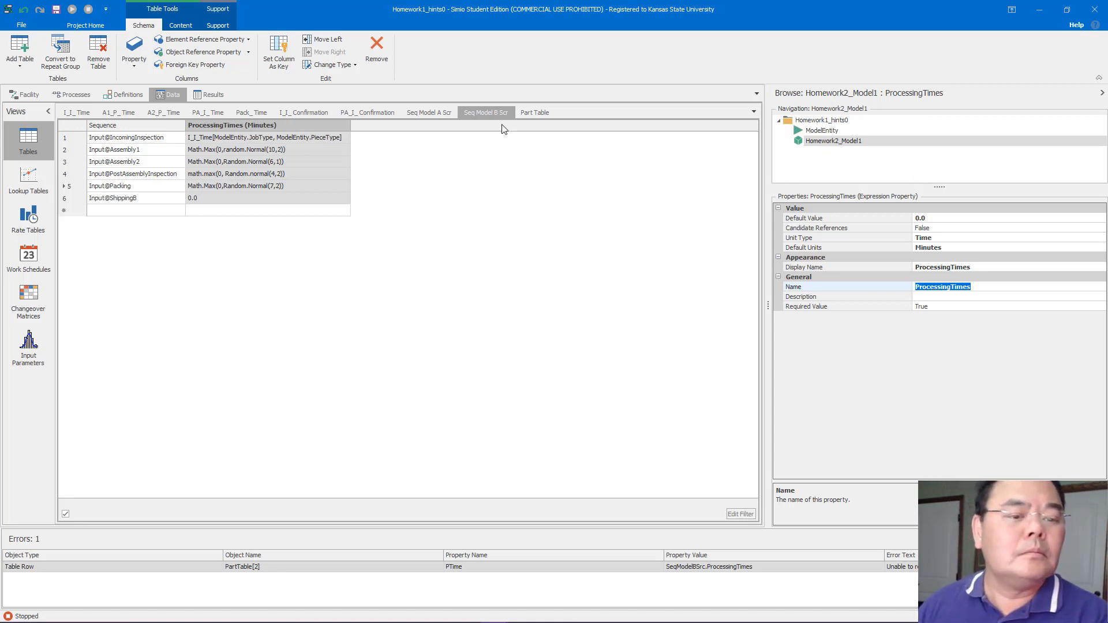
Correct the PTime for ID 2 in PartTable to SeqModelBScr.ProcessingTimes
left_click(535, 112)
left_click(265, 149)
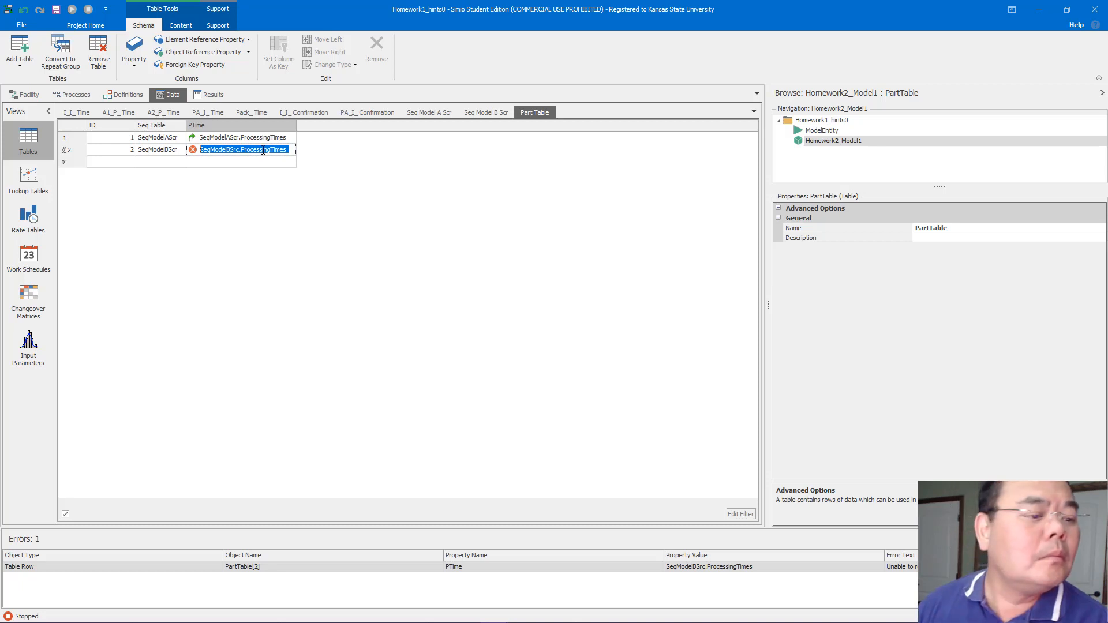
left_click(259, 149)
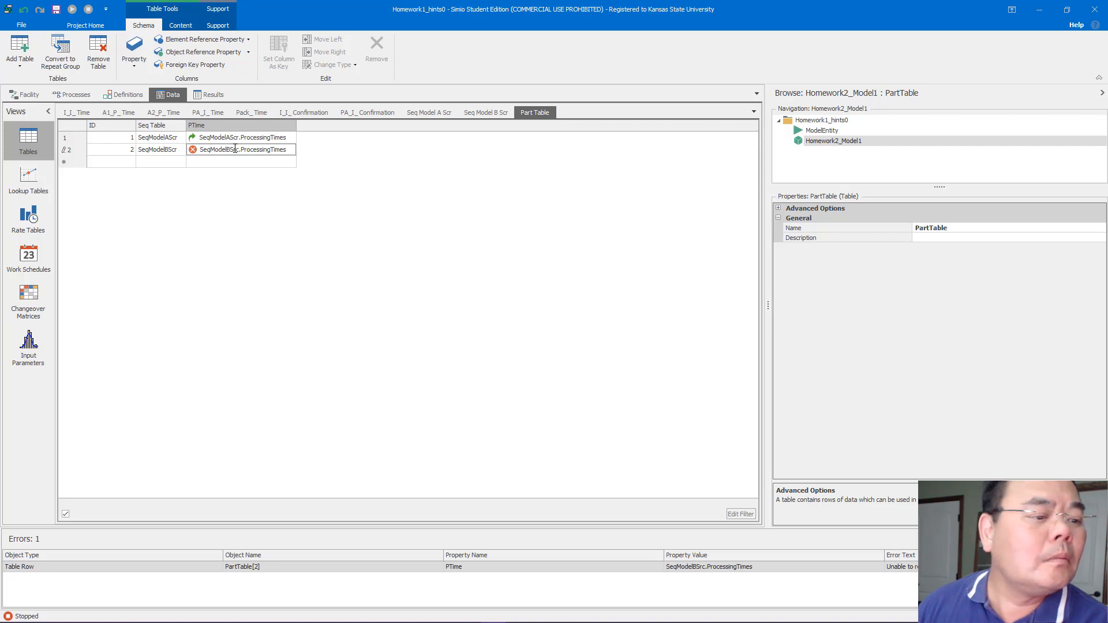
left_click_drag(242, 150, 294, 151)
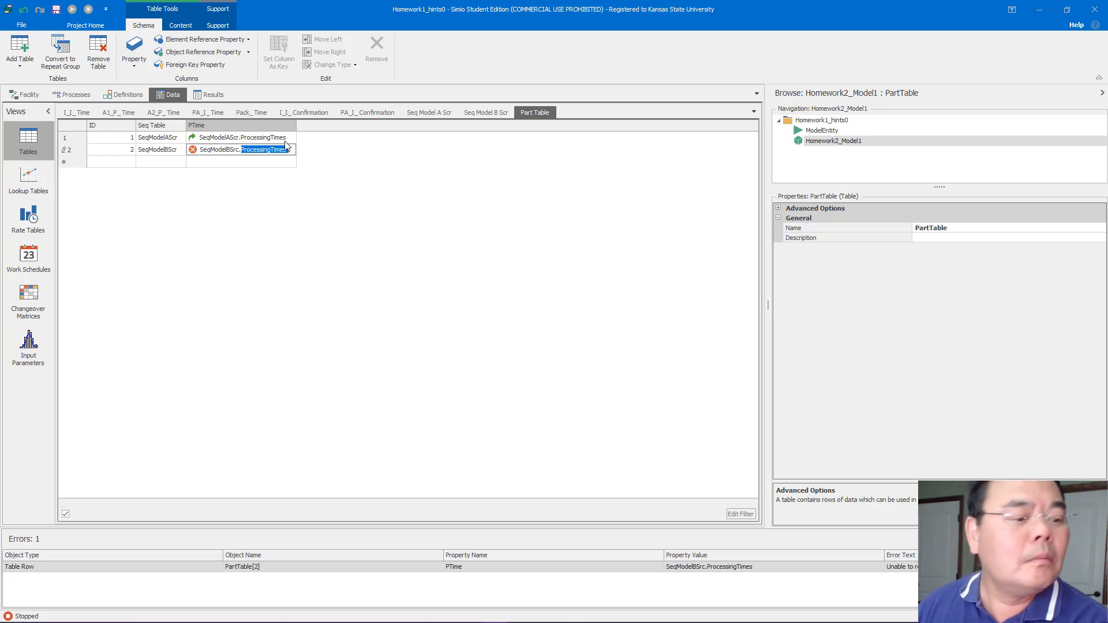
left_click(290, 148)
key("Return")
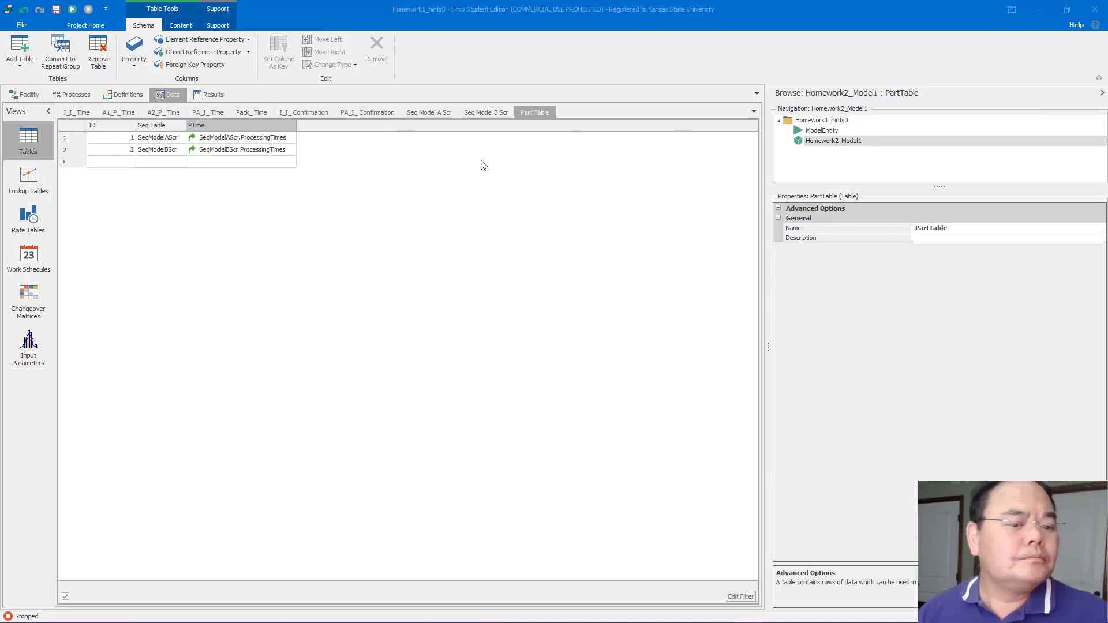
Set the PTime column's unit type to Time with default units of Minutes
left_click(237, 124)
left_click(1016, 239)
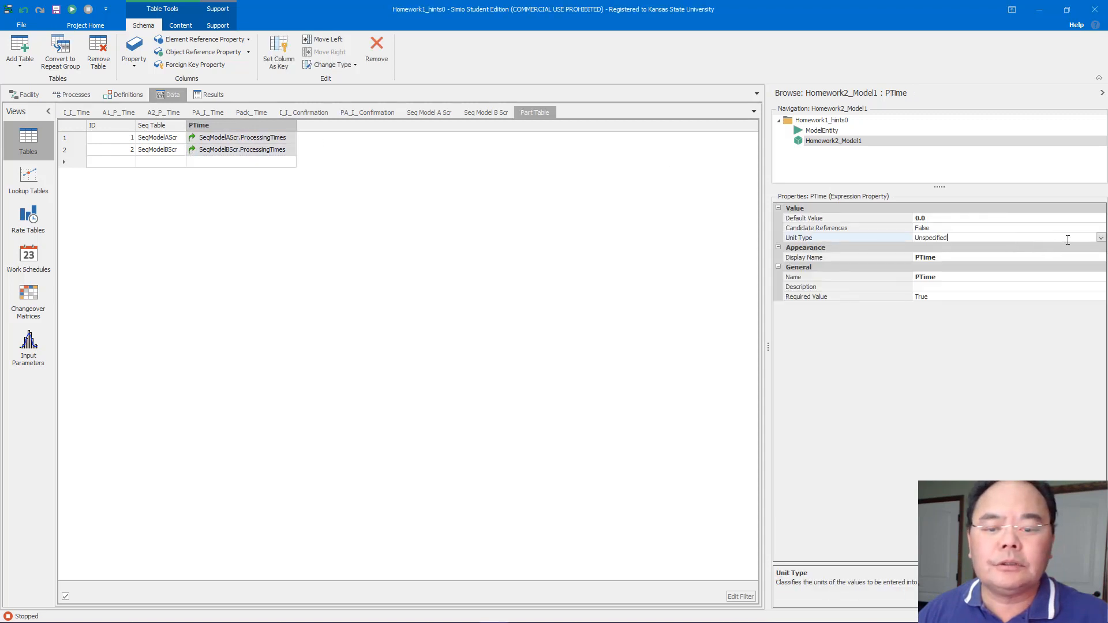
left_click(1101, 237)
left_click(943, 257)
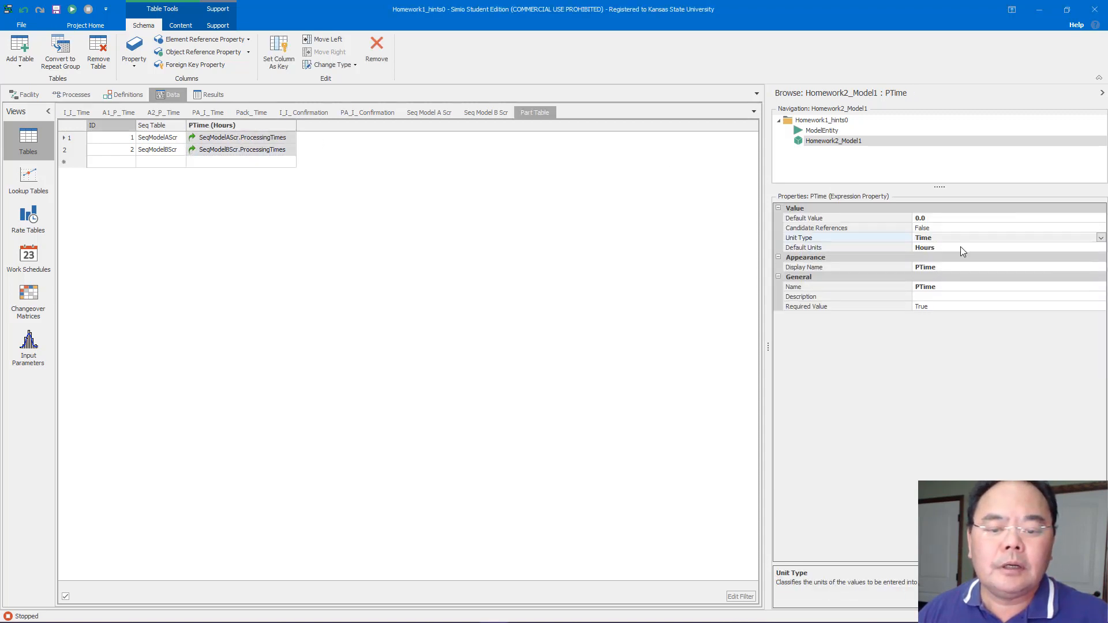
left_click(961, 247)
left_click(1101, 247)
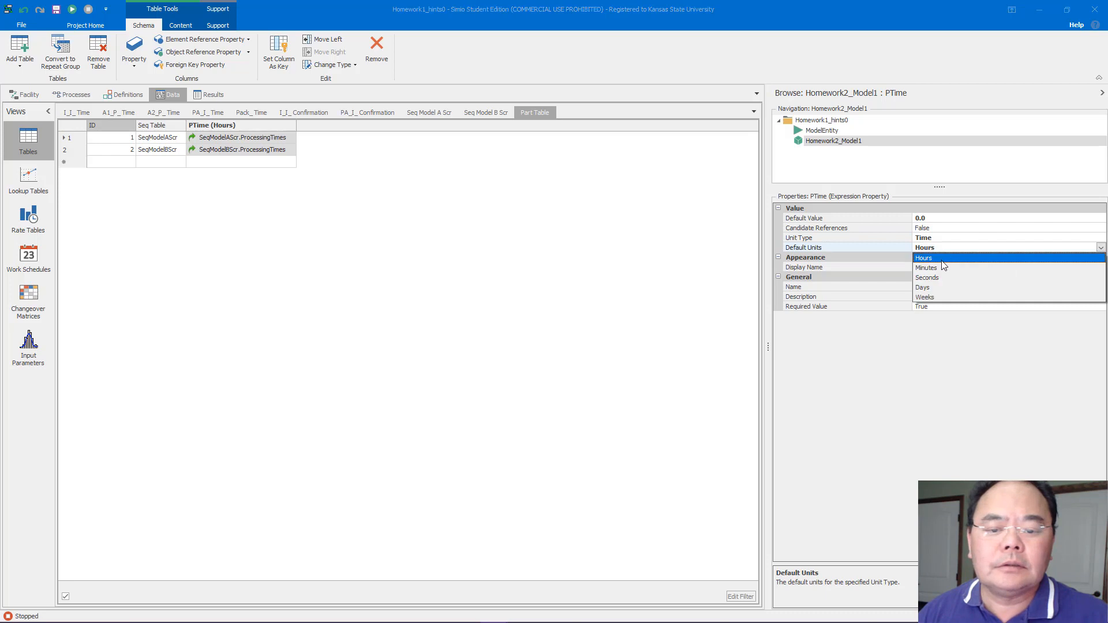
left_click(935, 267)
left_click(430, 148)
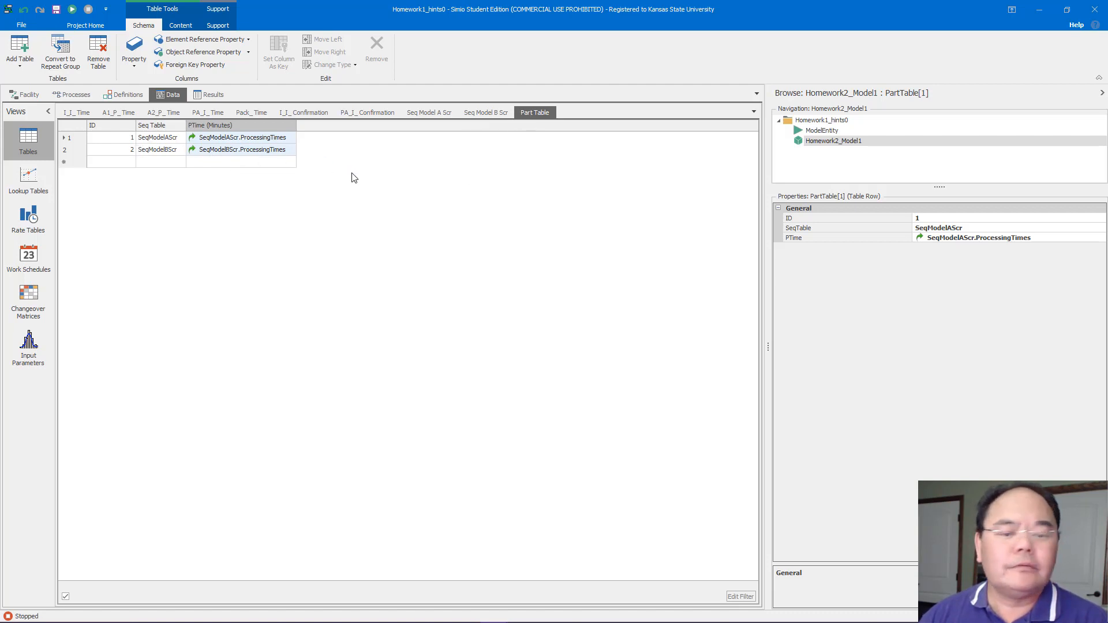
On the SrcModelA source, set table row referencing before creating entities to use the PartTable table
left_click(15, 98)
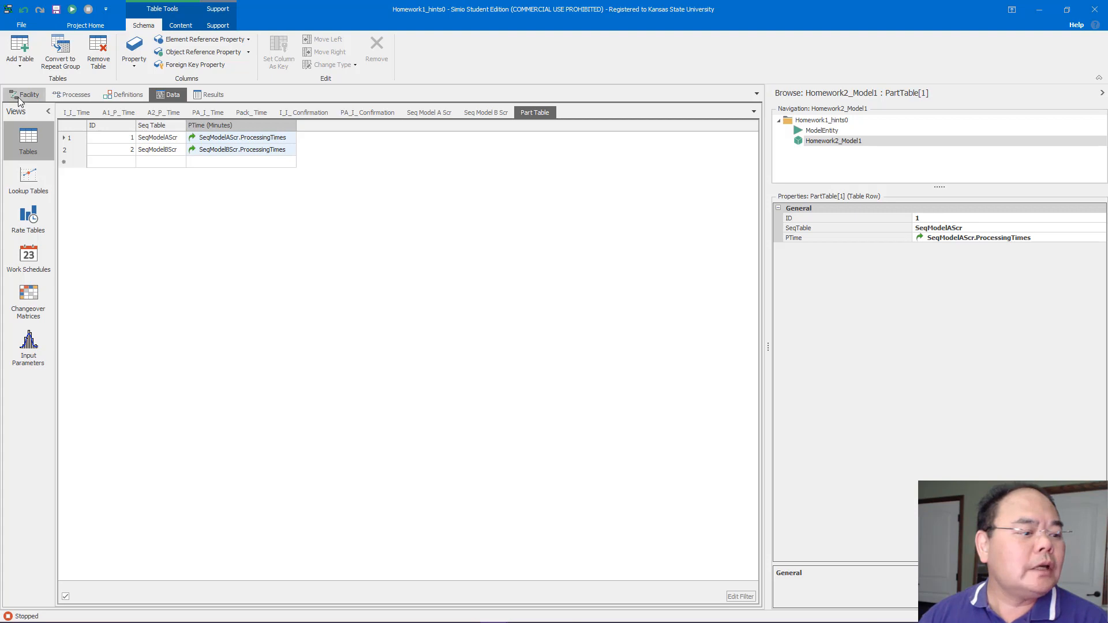
left_click_drag(268, 271, 317, 199)
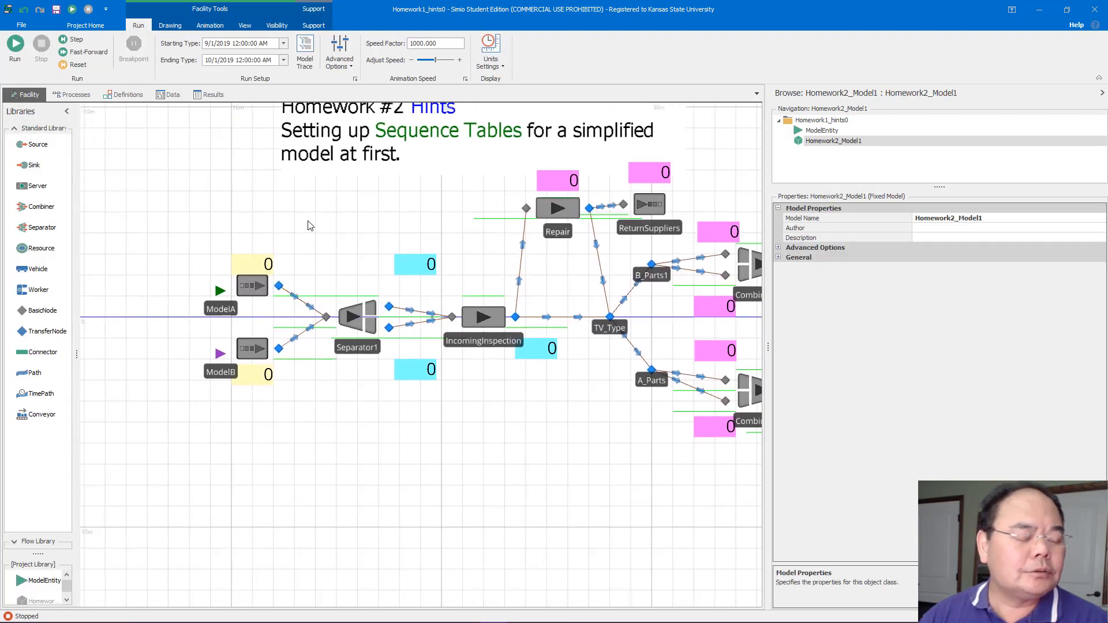
left_click(252, 286)
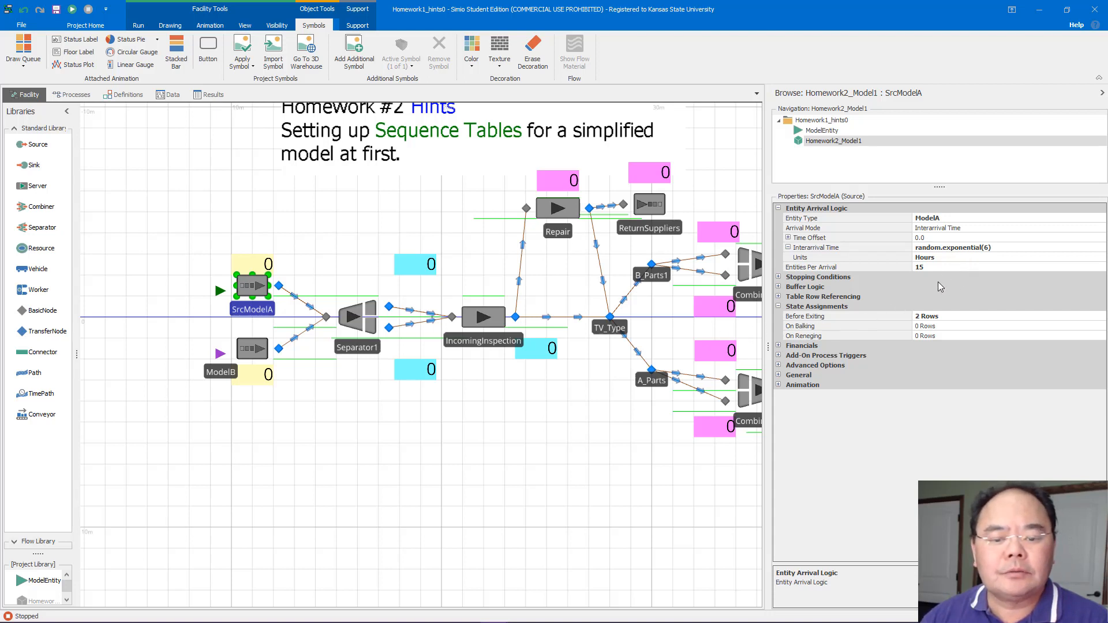
left_click(779, 297)
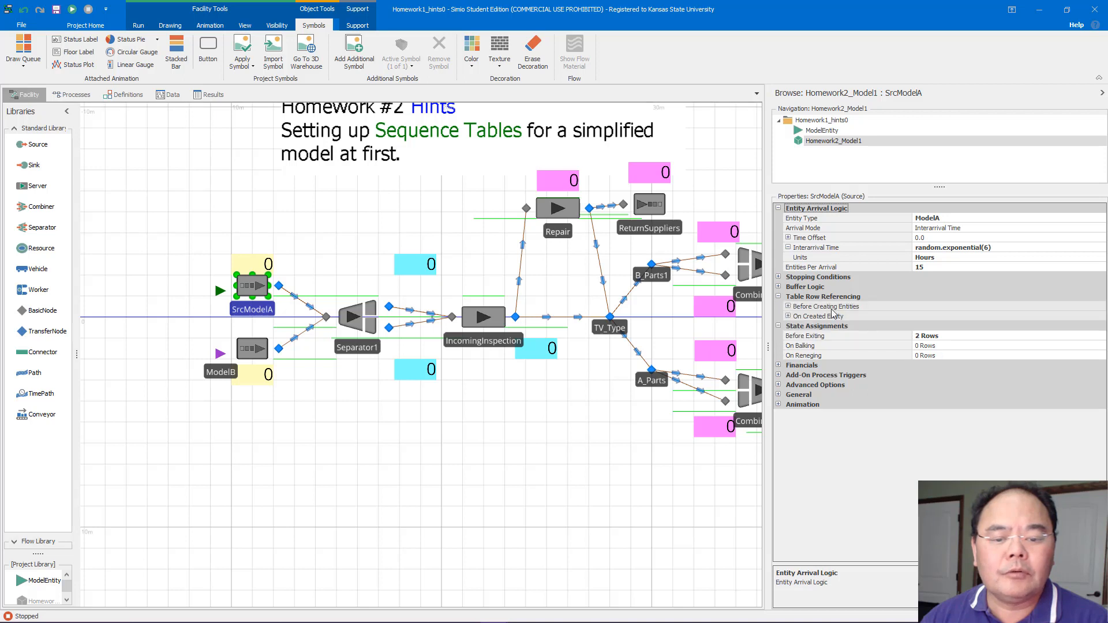
left_click(961, 311)
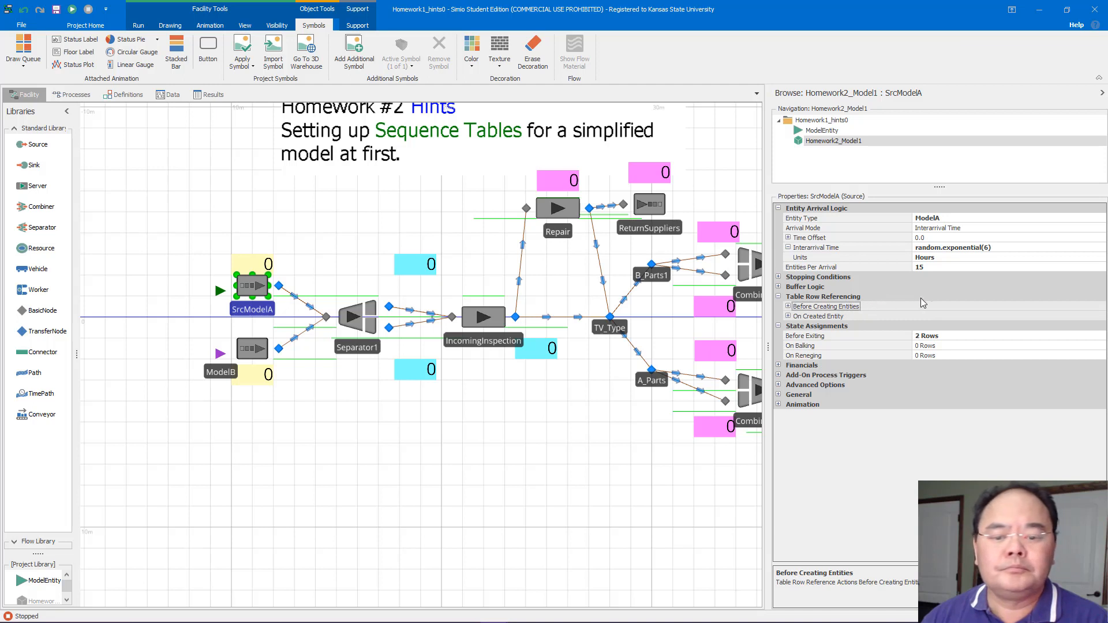
left_click(957, 287)
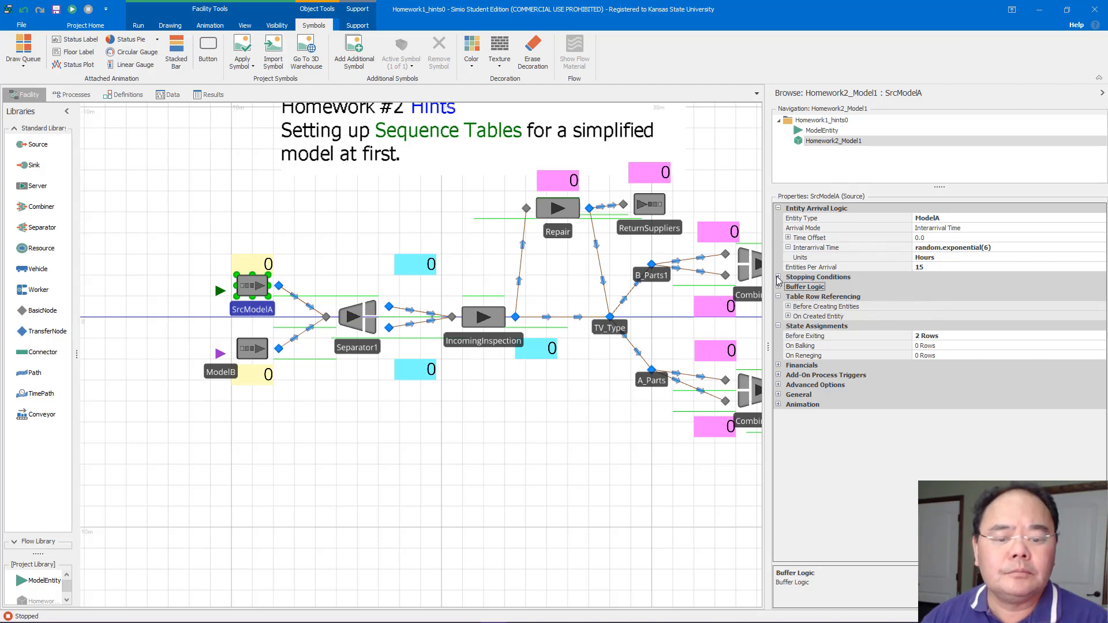
left_click(789, 307)
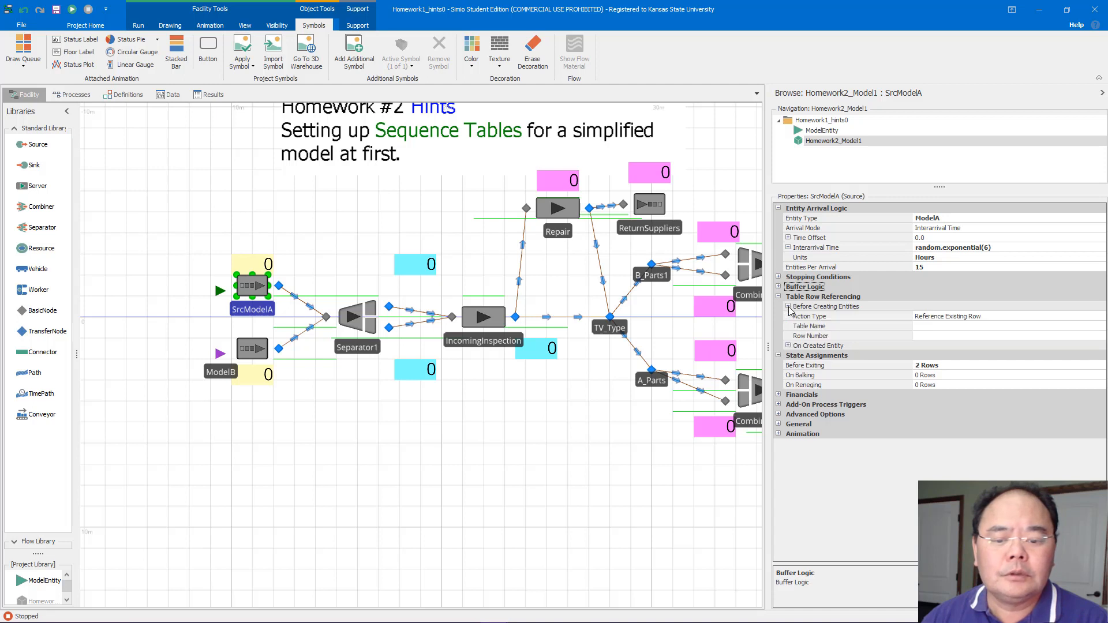
left_click(985, 327)
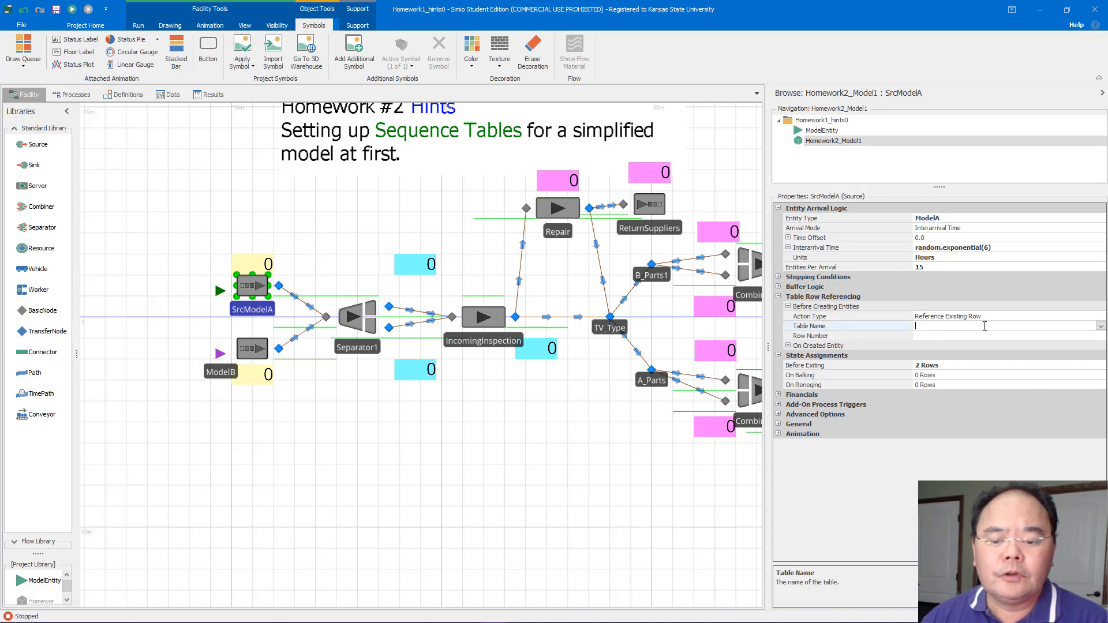
left_click(1100, 327)
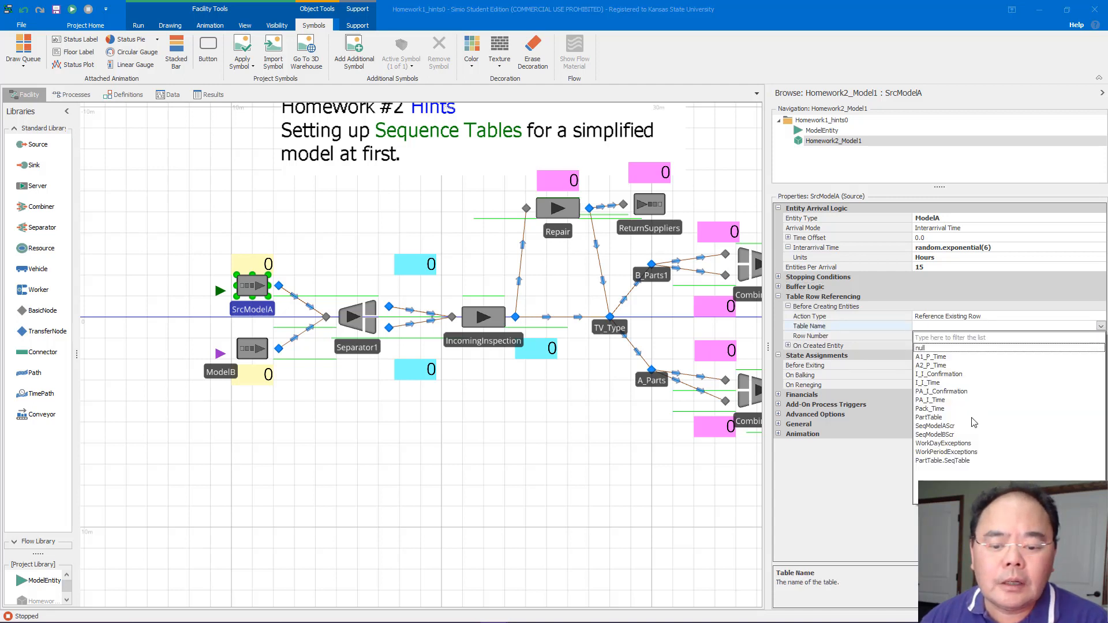
left_click(941, 418)
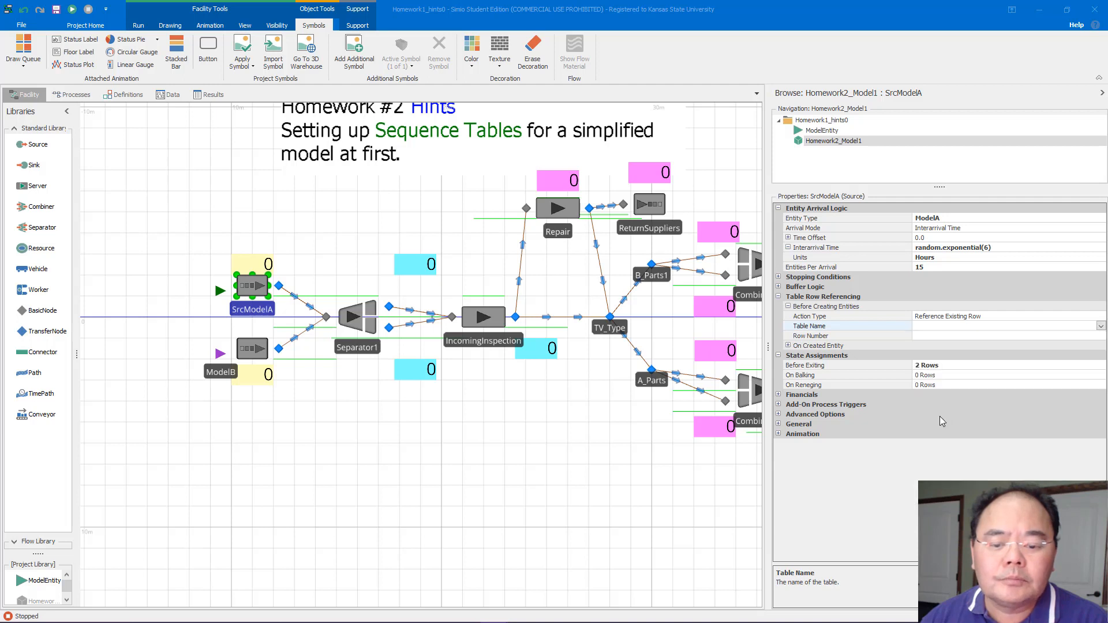
left_click(958, 337)
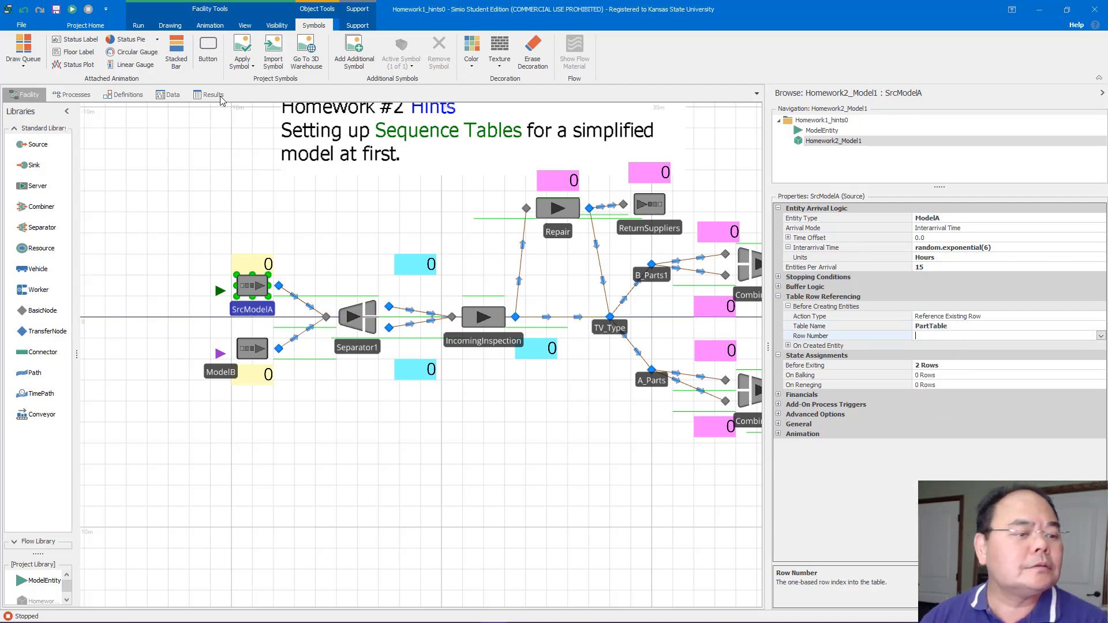
left_click(170, 95)
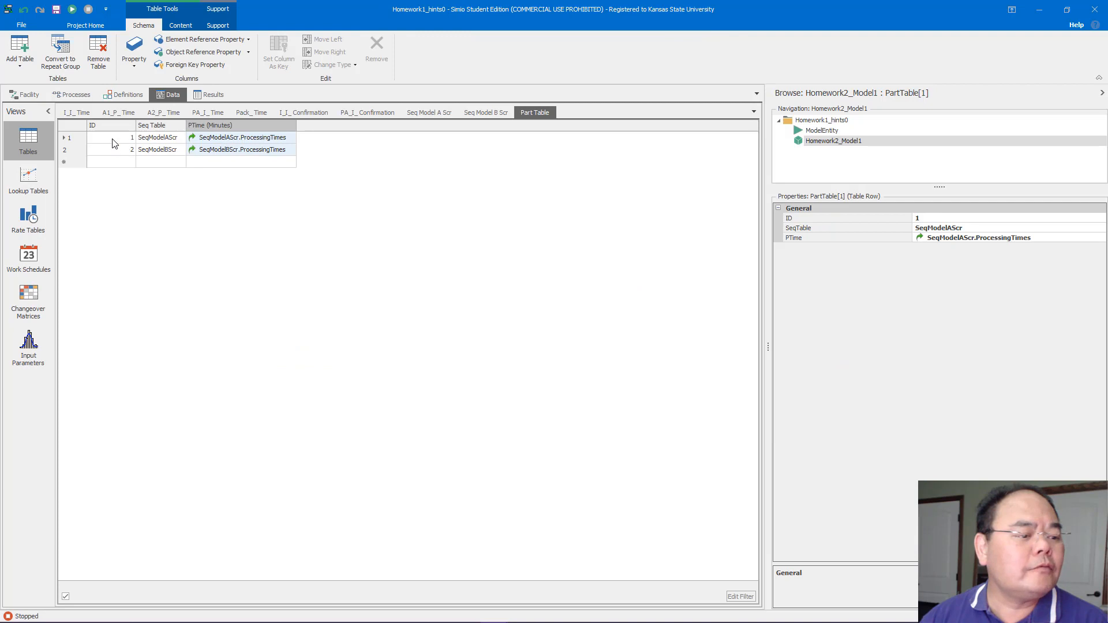
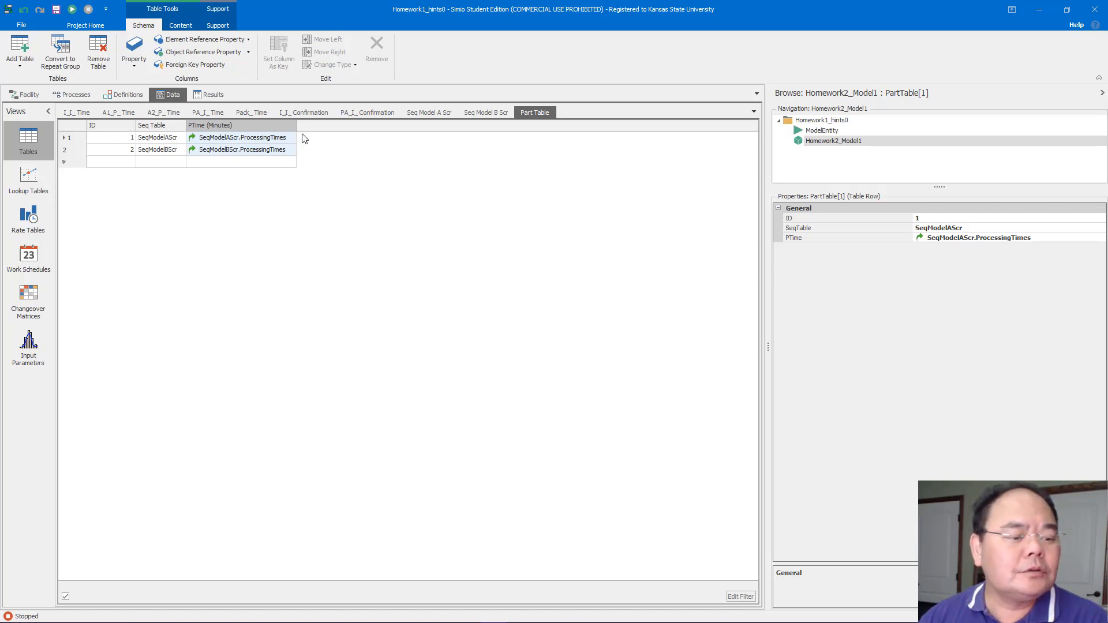
Set the SrcModelA source's table row number to 1
left_click(16, 97)
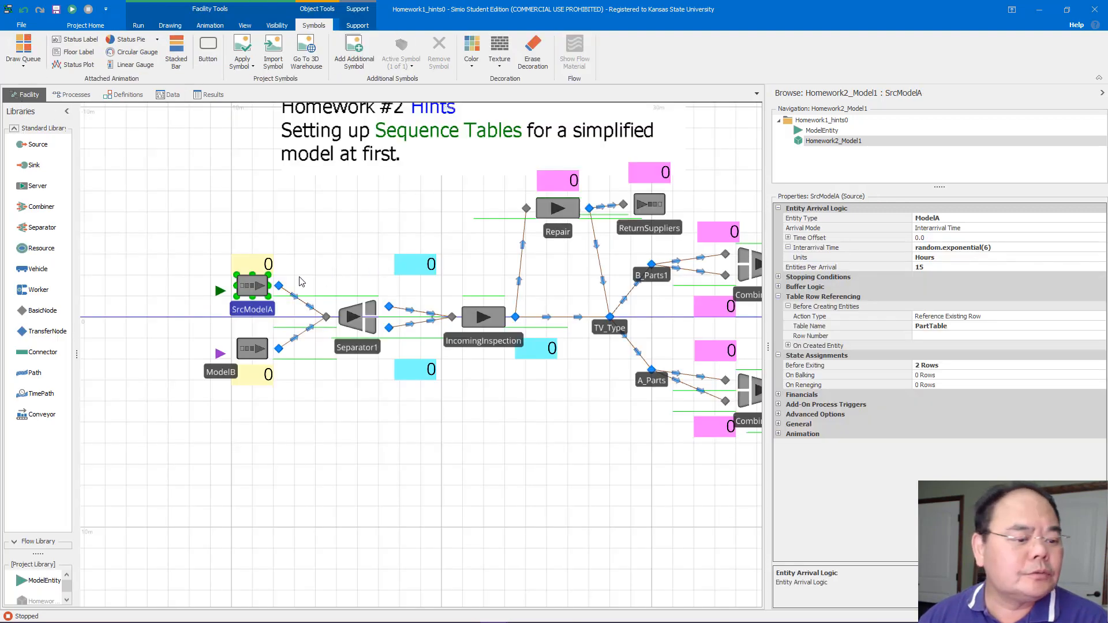
left_click(928, 336)
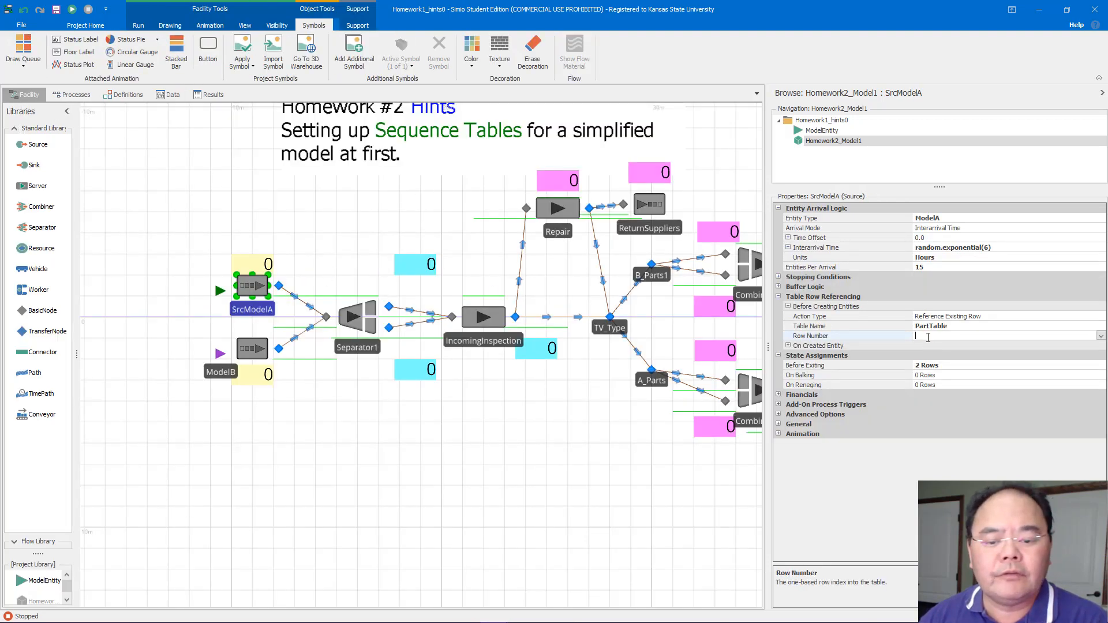
type("1")
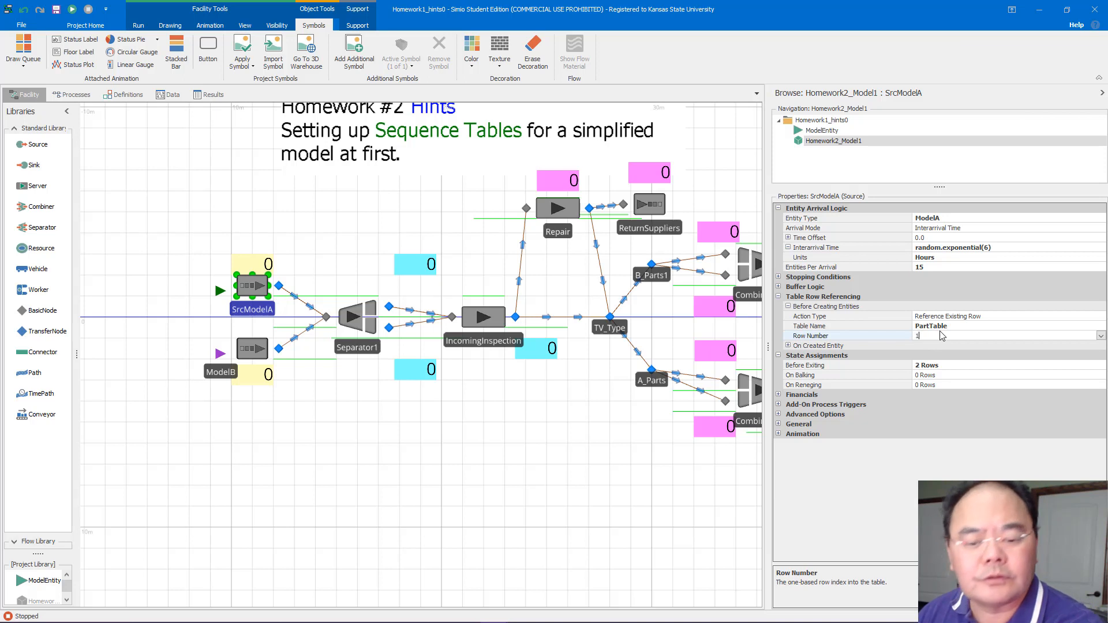
On the SrcModelB source, reference an existing row of PartTable before creating entities, with row number 2
left_click(265, 350)
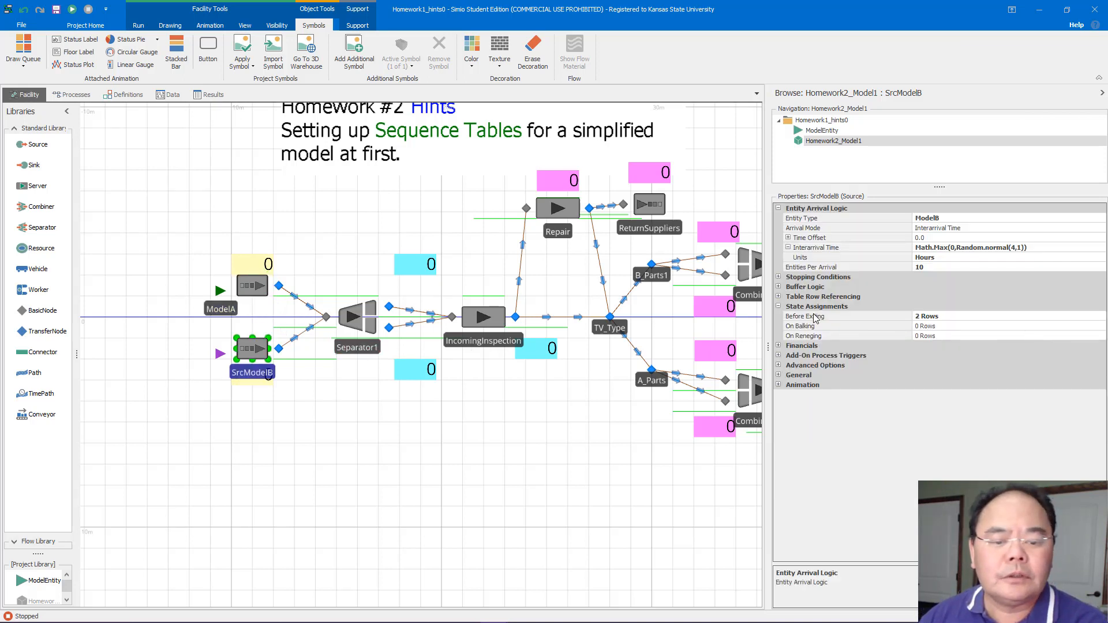
left_click(781, 296)
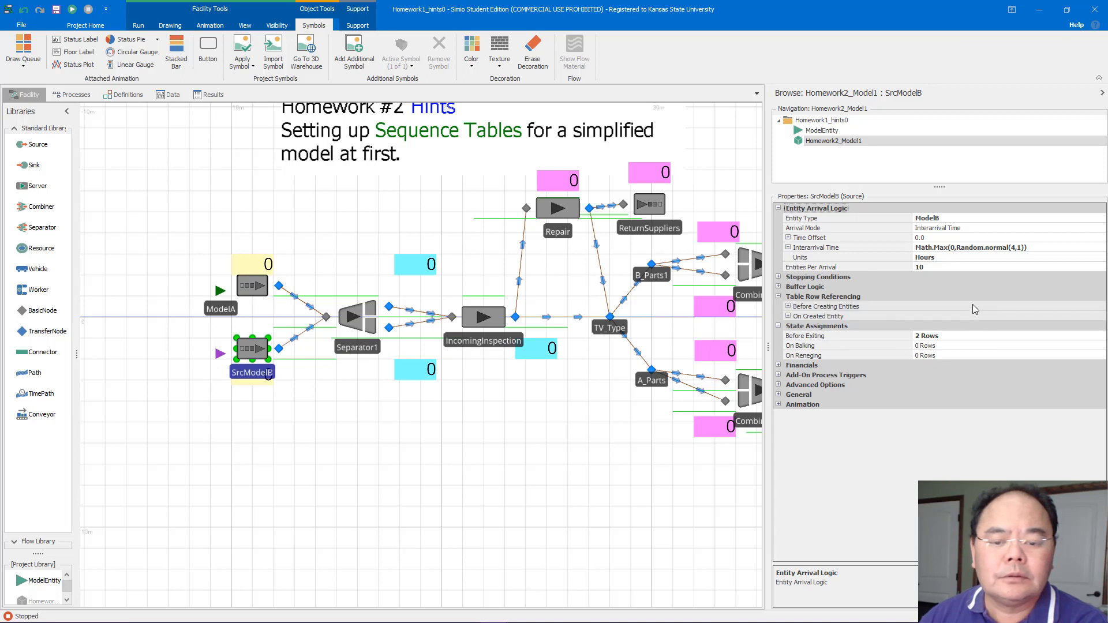
left_click(973, 306)
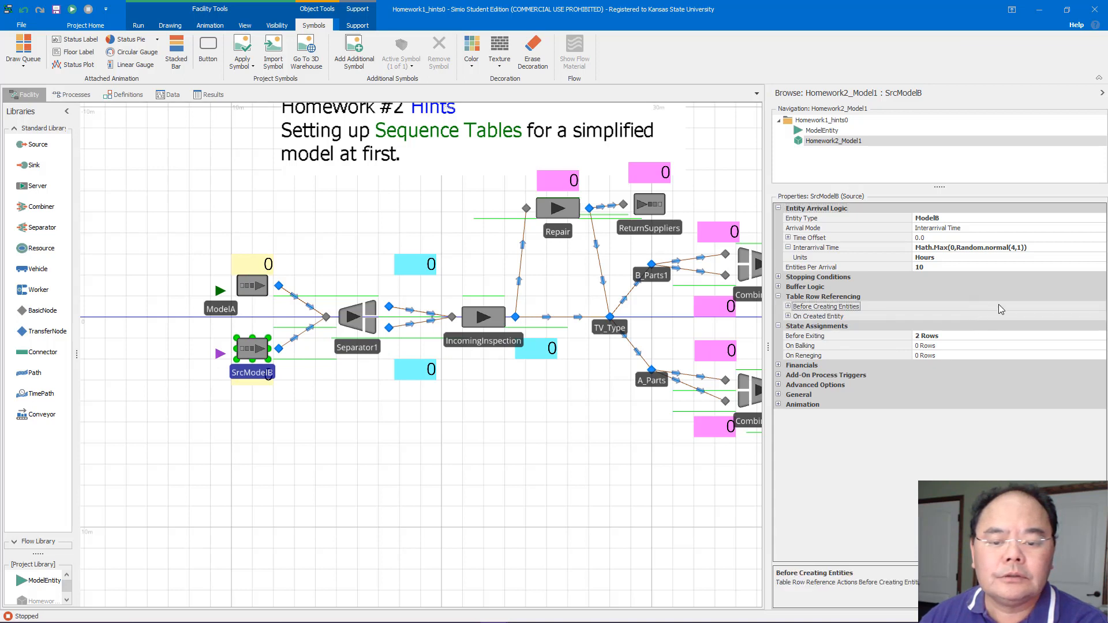
left_click(789, 306)
left_click(1039, 328)
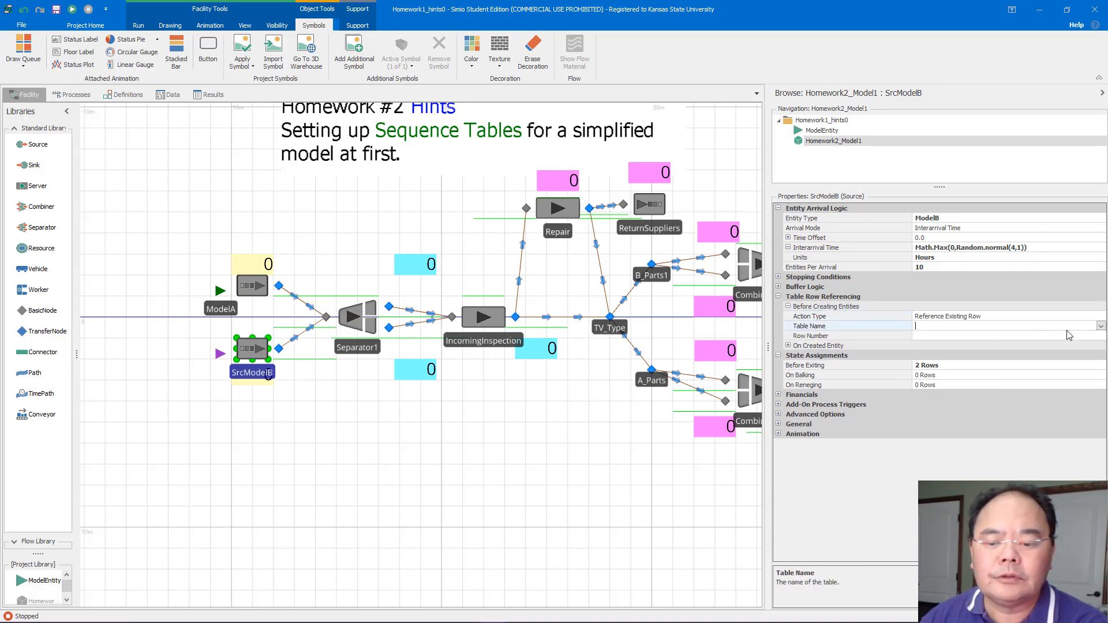
left_click(1101, 327)
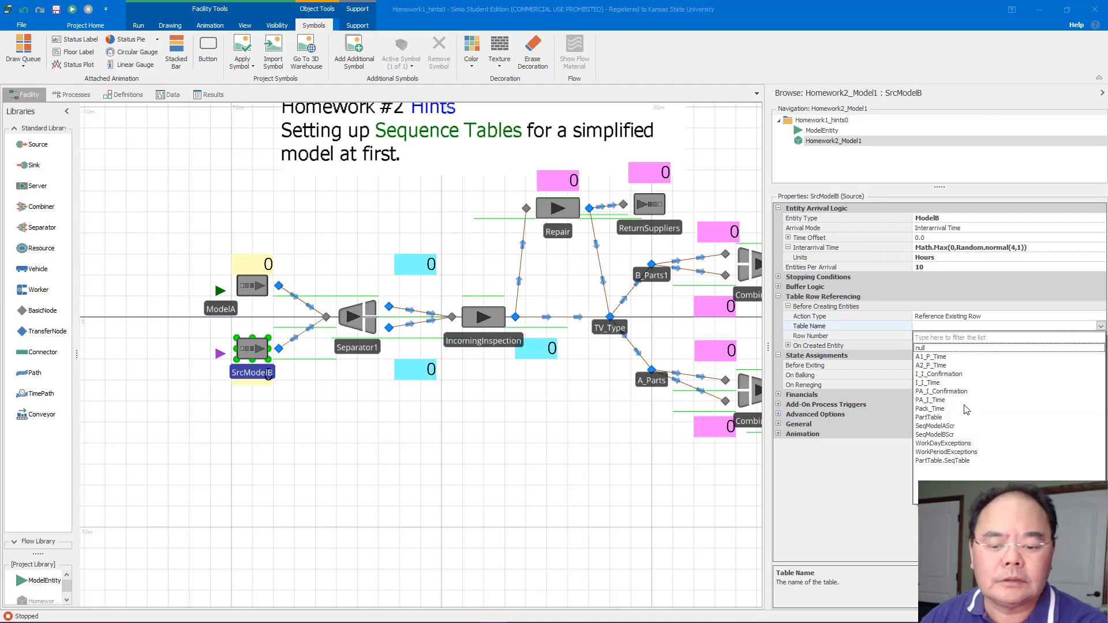
left_click(944, 418)
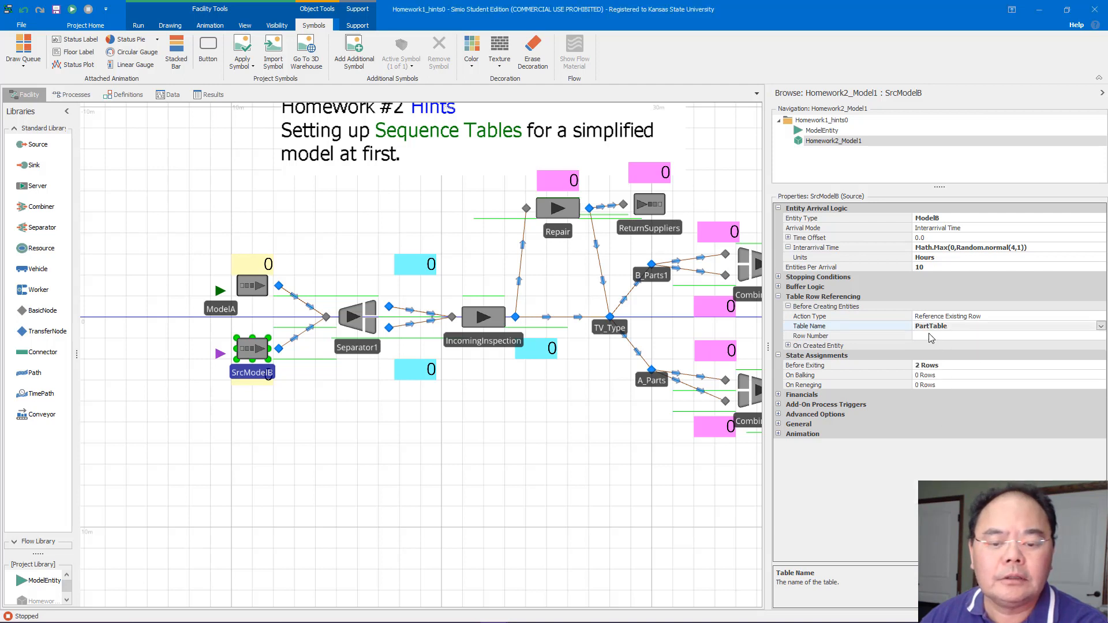
left_click(930, 334)
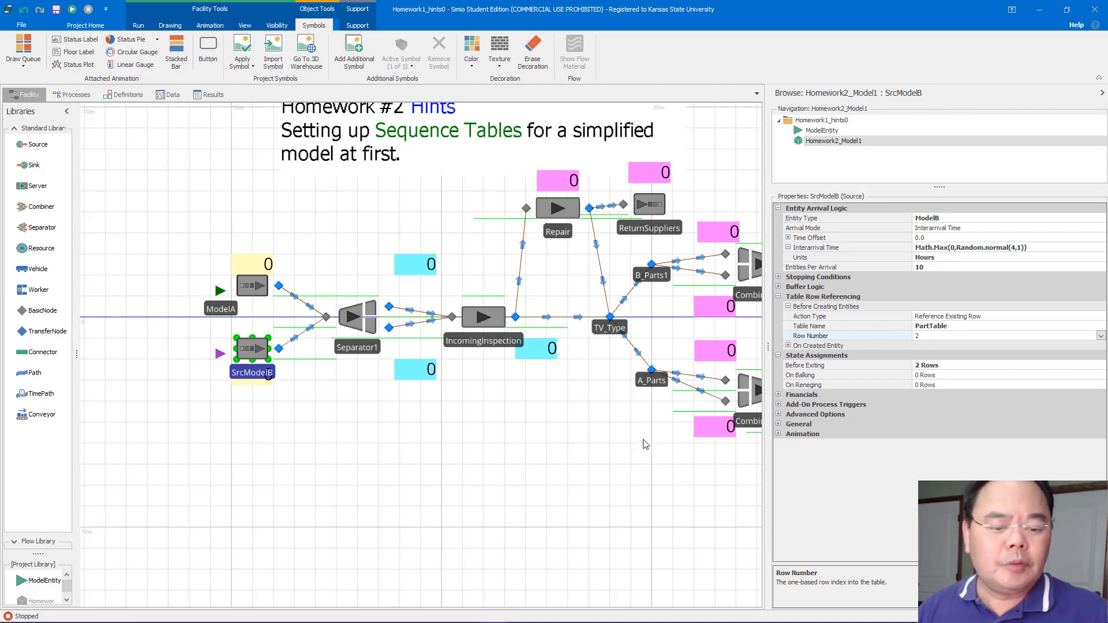
Review the PartTable data and examine the output nodes of the sources, separator and combiners in the model
left_click(169, 95)
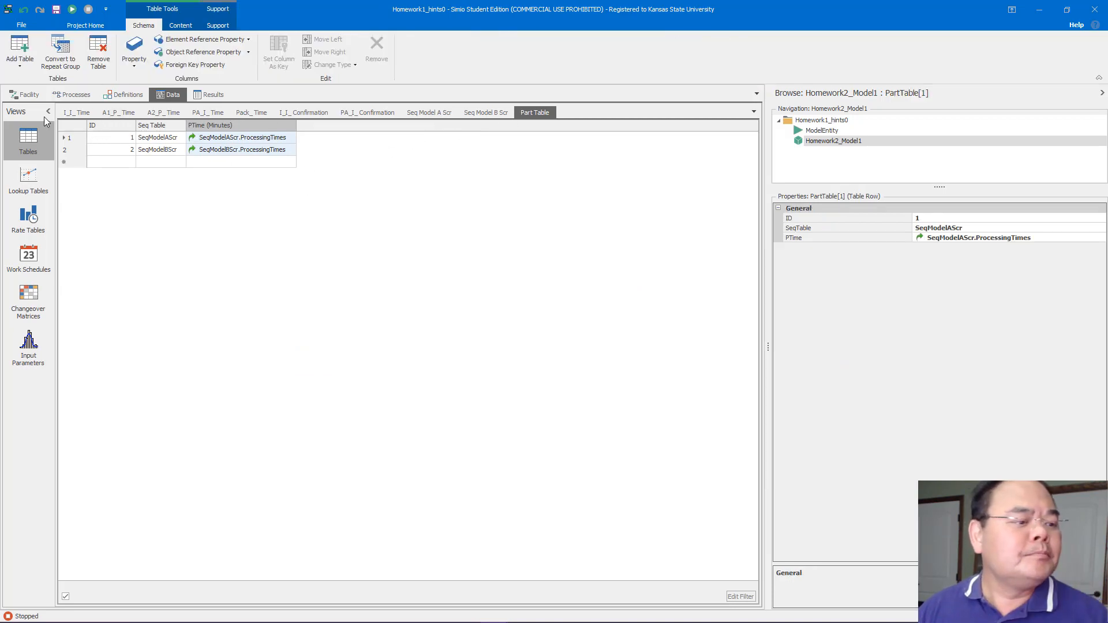
left_click(24, 95)
left_click(420, 196)
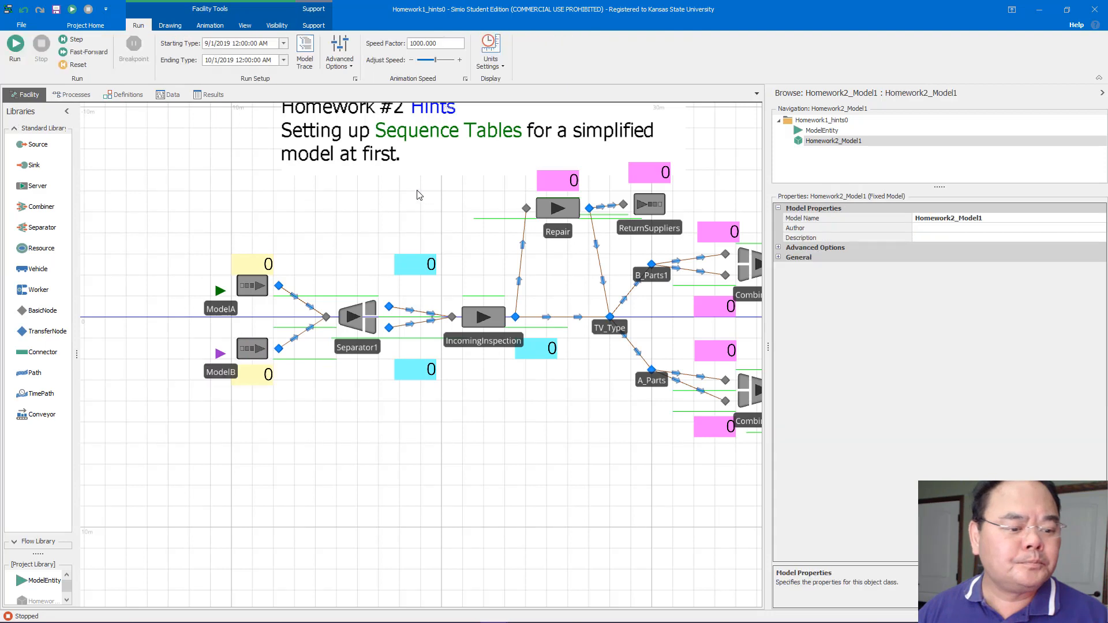
left_click_drag(420, 195, 283, 173)
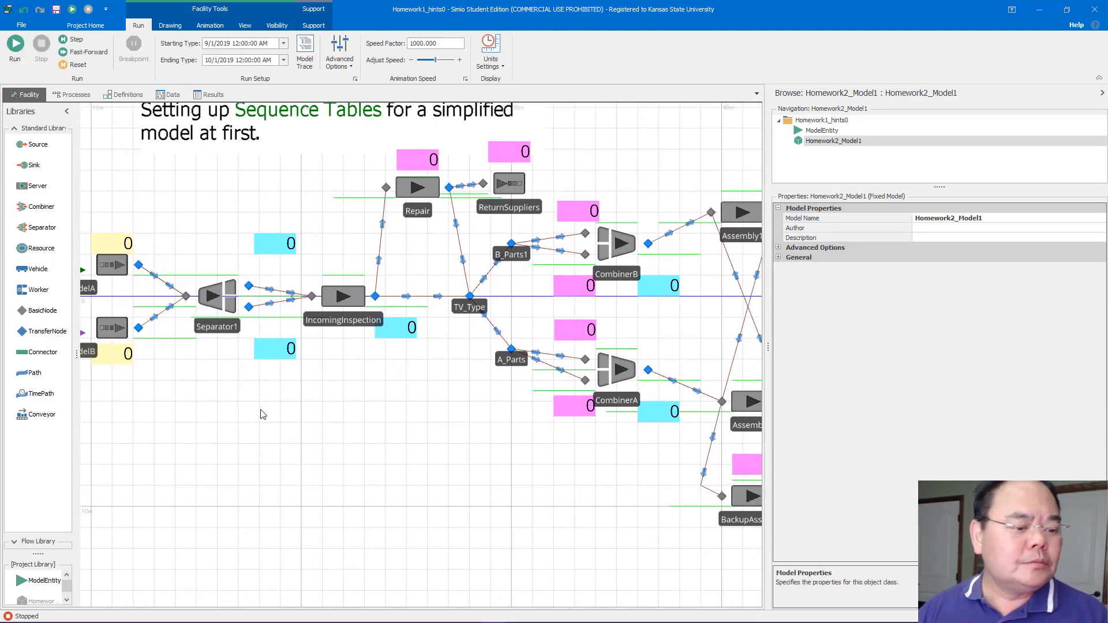
left_click_drag(263, 414, 306, 383)
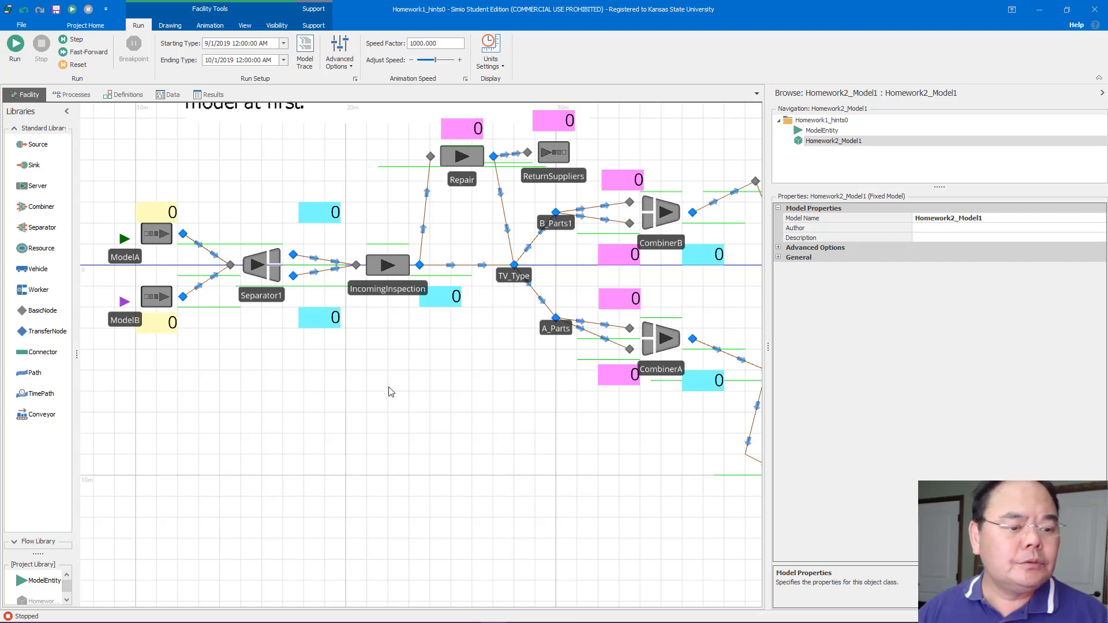
left_click_drag(439, 395, 274, 374)
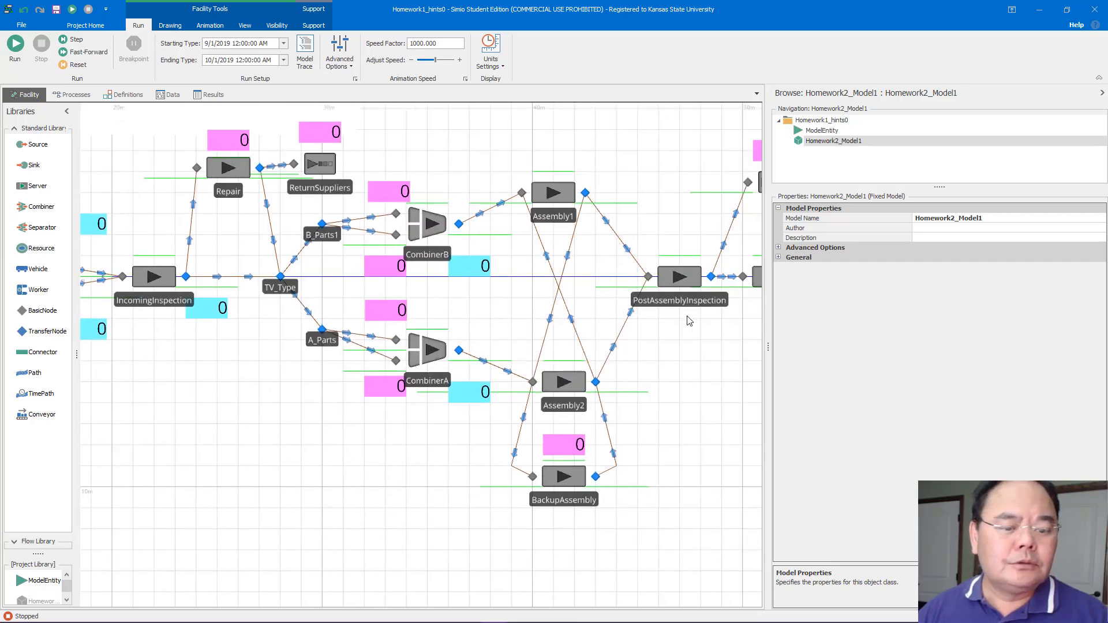
left_click_drag(235, 437, 485, 440)
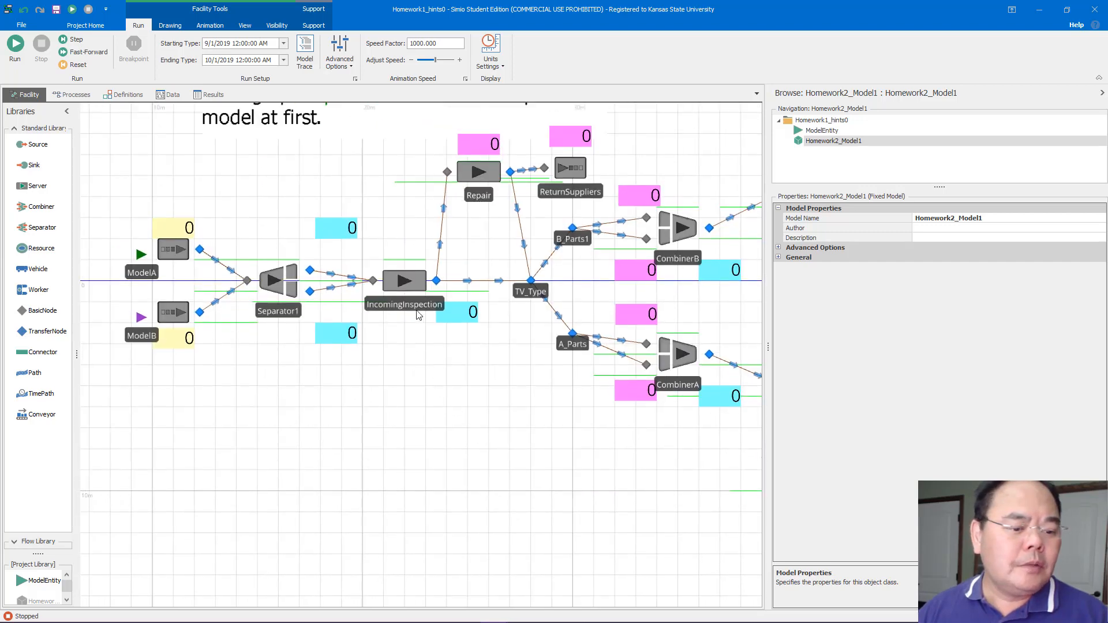
left_click(436, 281)
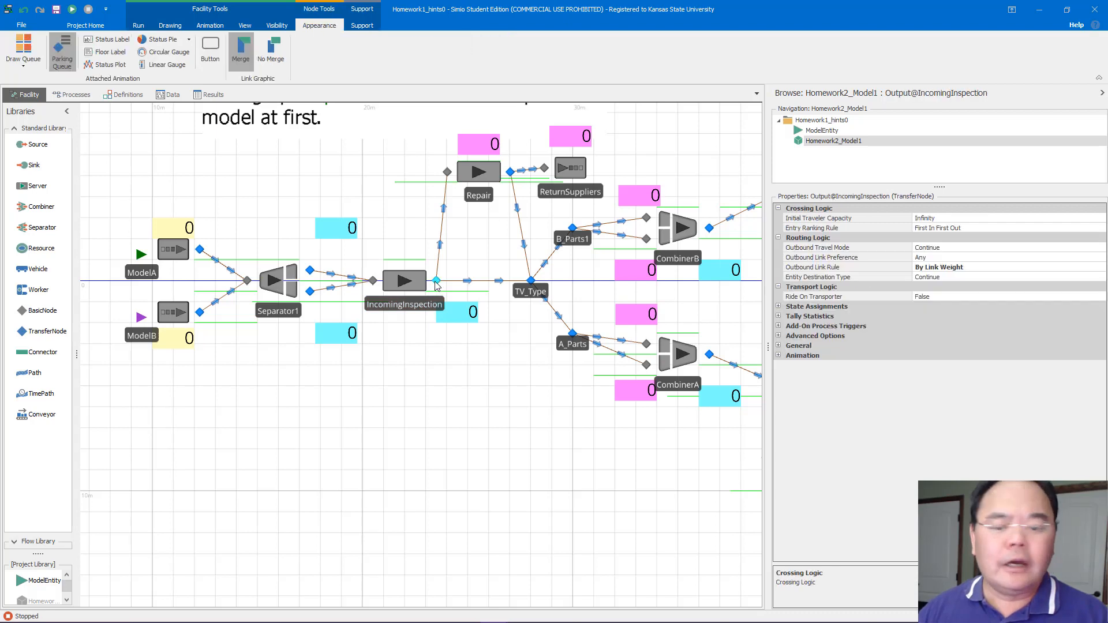
left_click(310, 271)
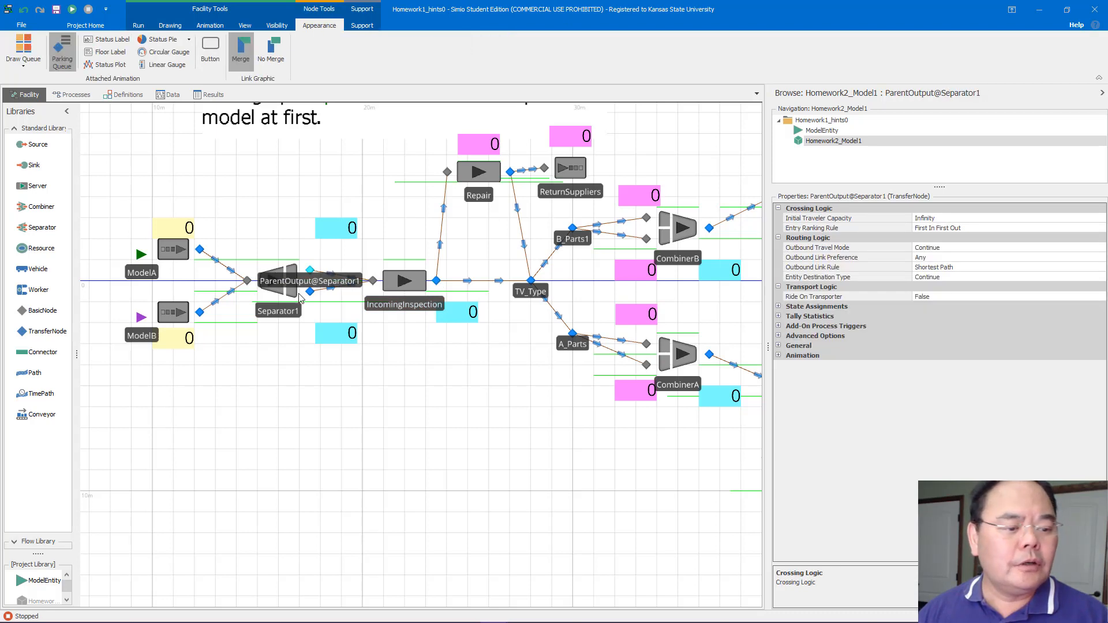
left_click(310, 292)
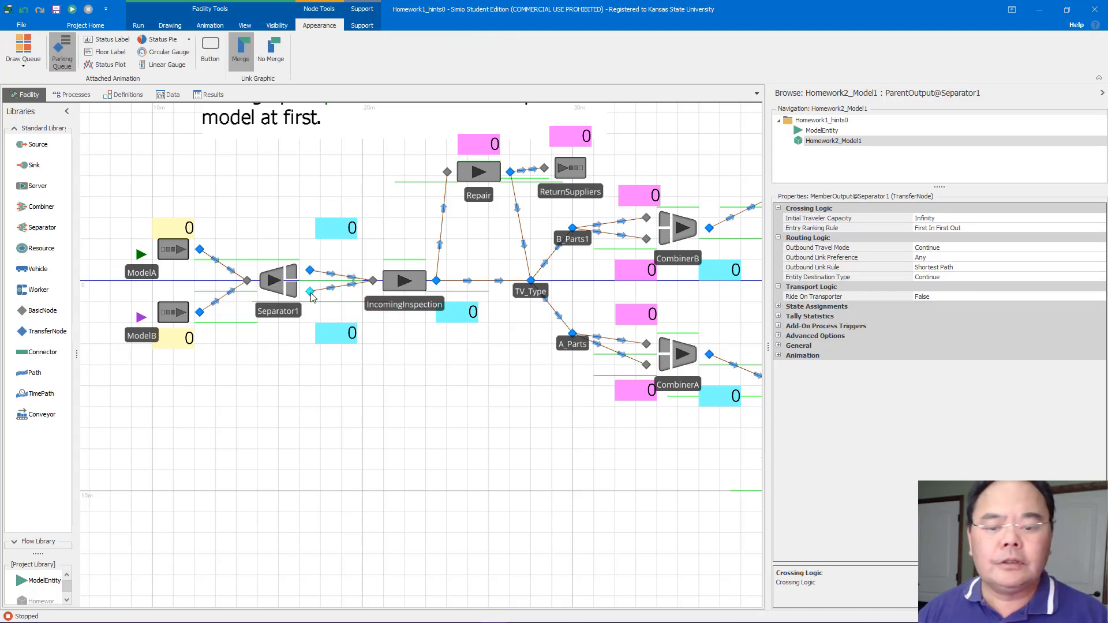
left_click(200, 250)
left_click(196, 310)
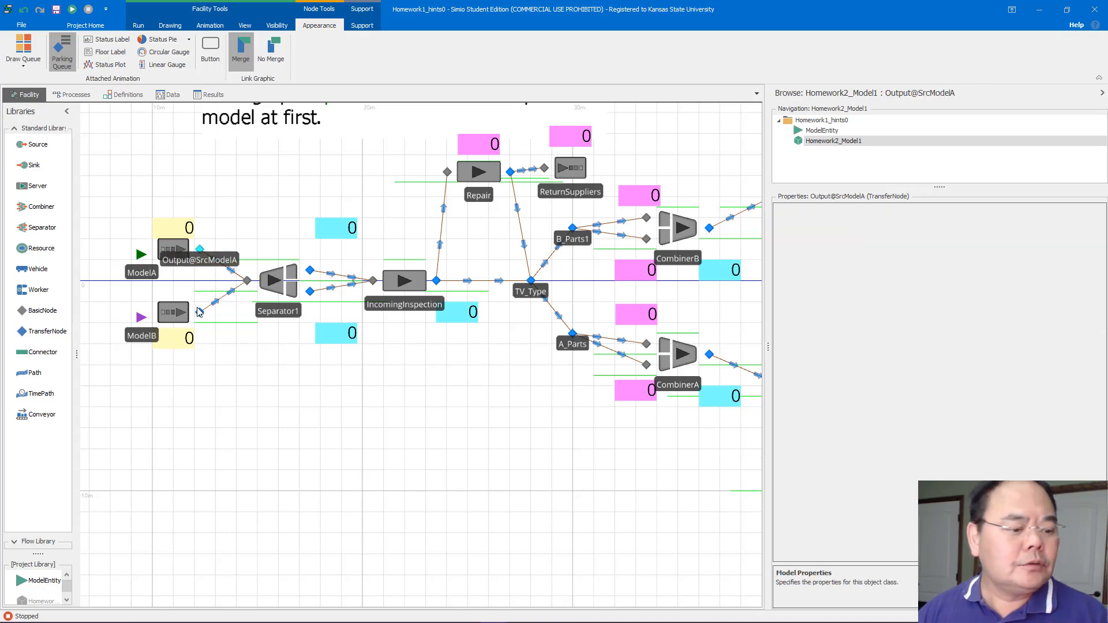
left_click(200, 312)
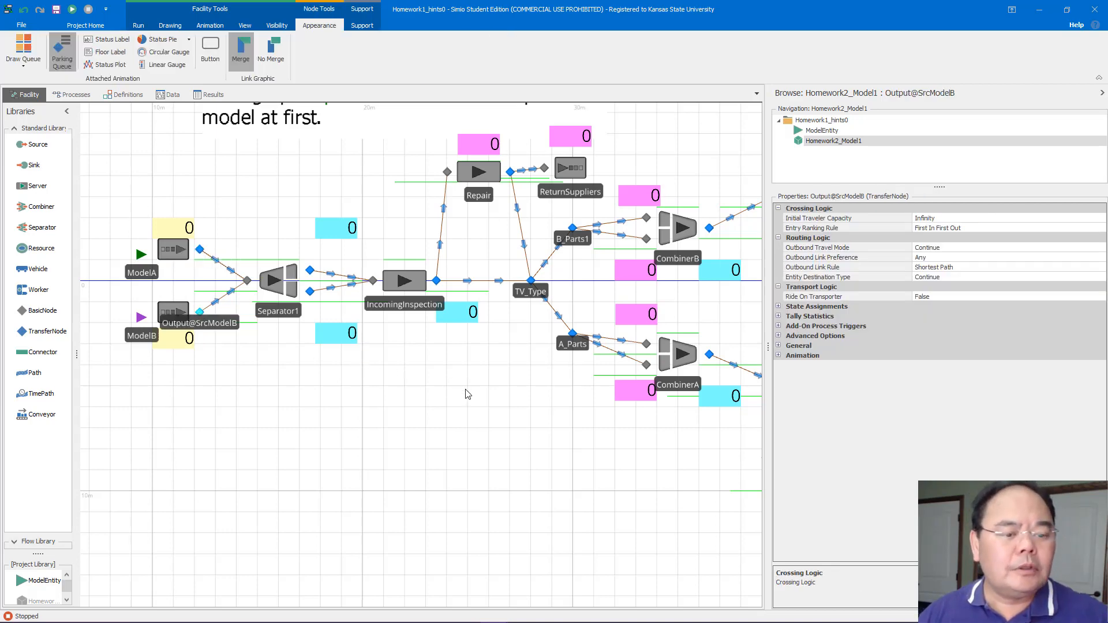
left_click_drag(465, 390, 202, 384)
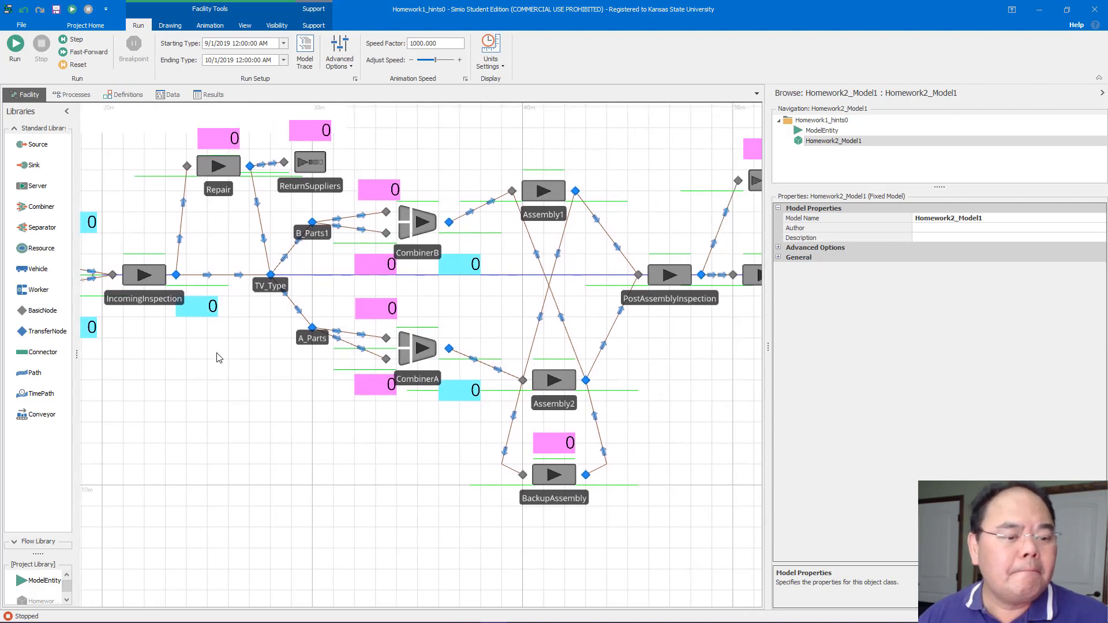
left_click(449, 222)
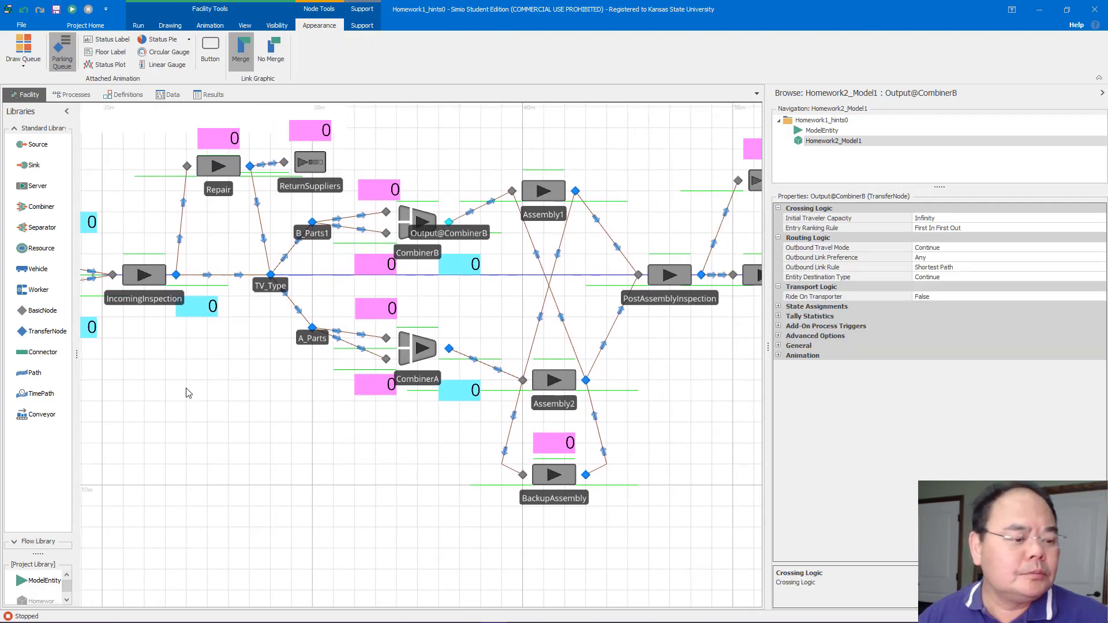
left_click_drag(185, 388, 382, 494)
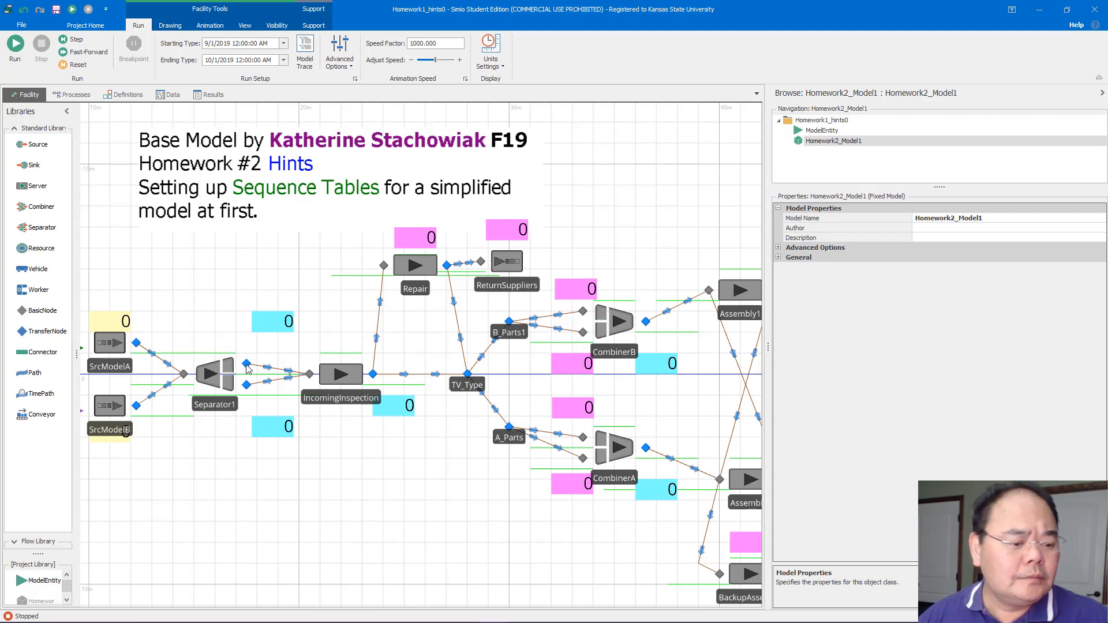
left_click_drag(171, 328, 215, 328)
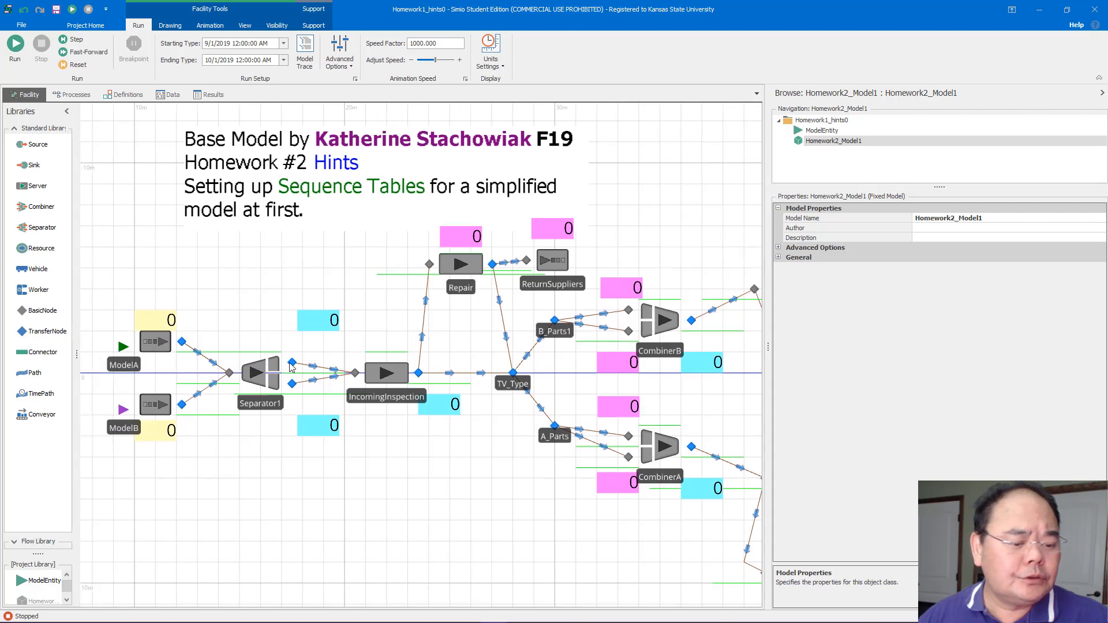
Set the entity destination type of both Separator1 output nodes to By Sequence
left_click(292, 364)
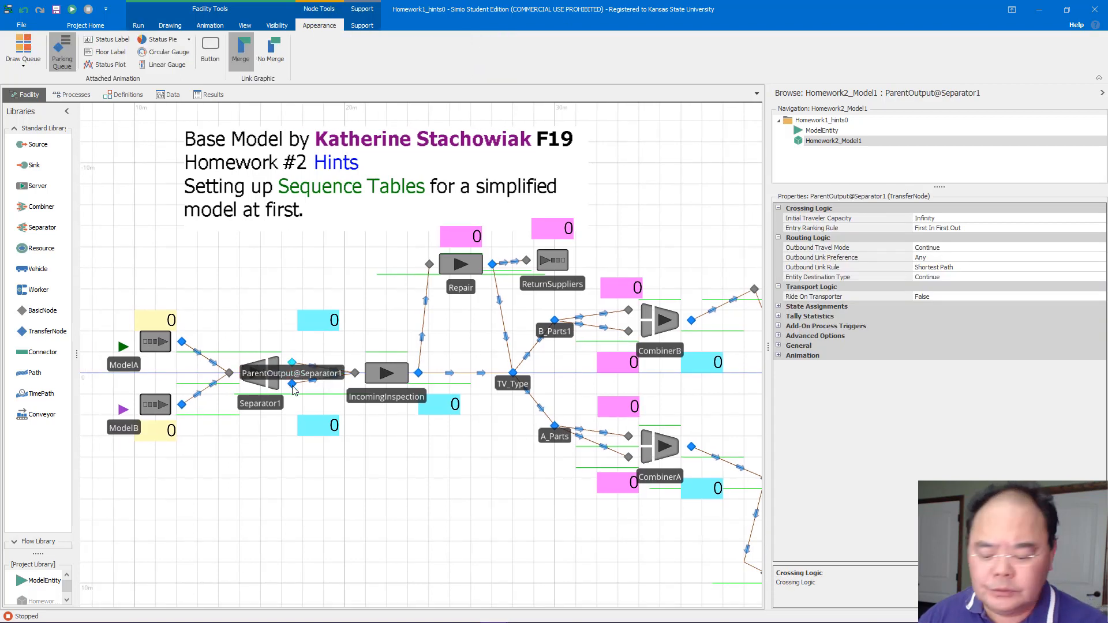
left_click(293, 385, "ctrl")
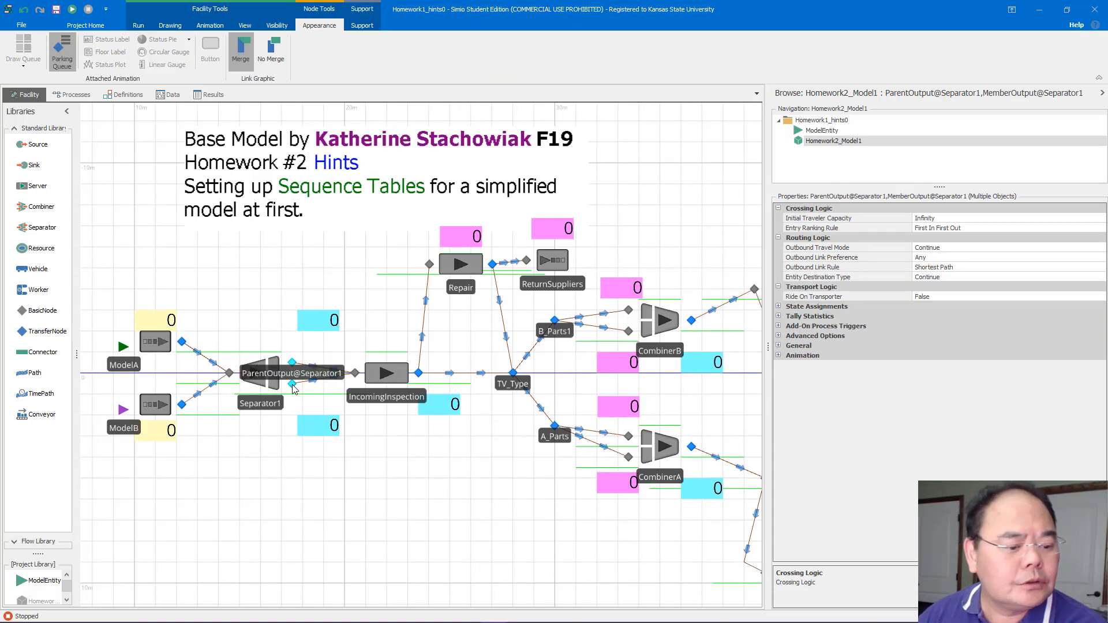
left_click(989, 269)
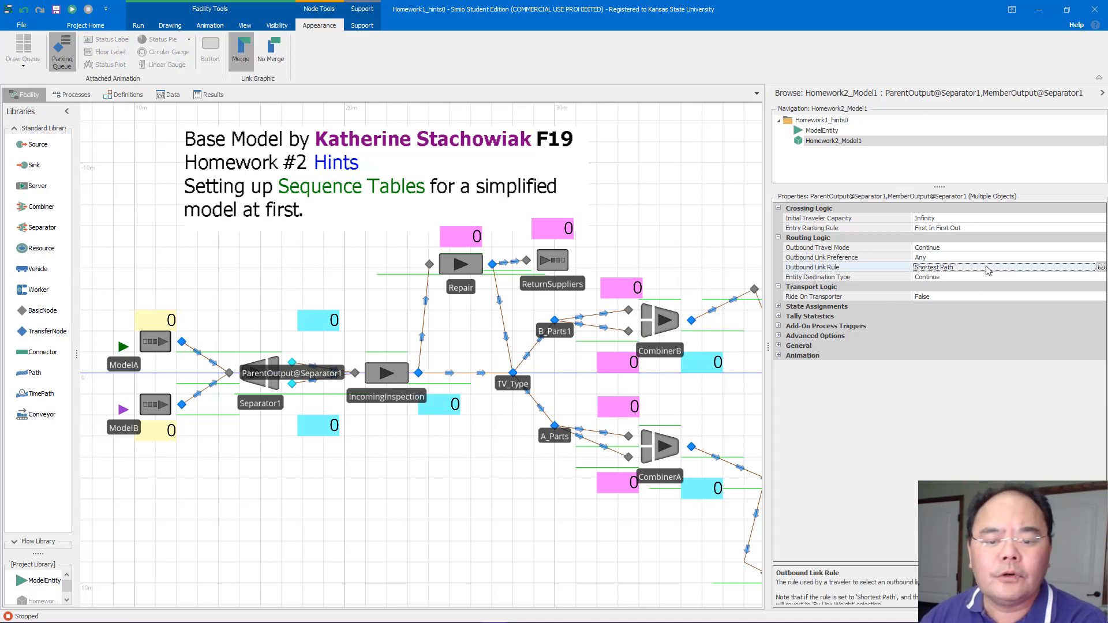
left_click(1008, 278)
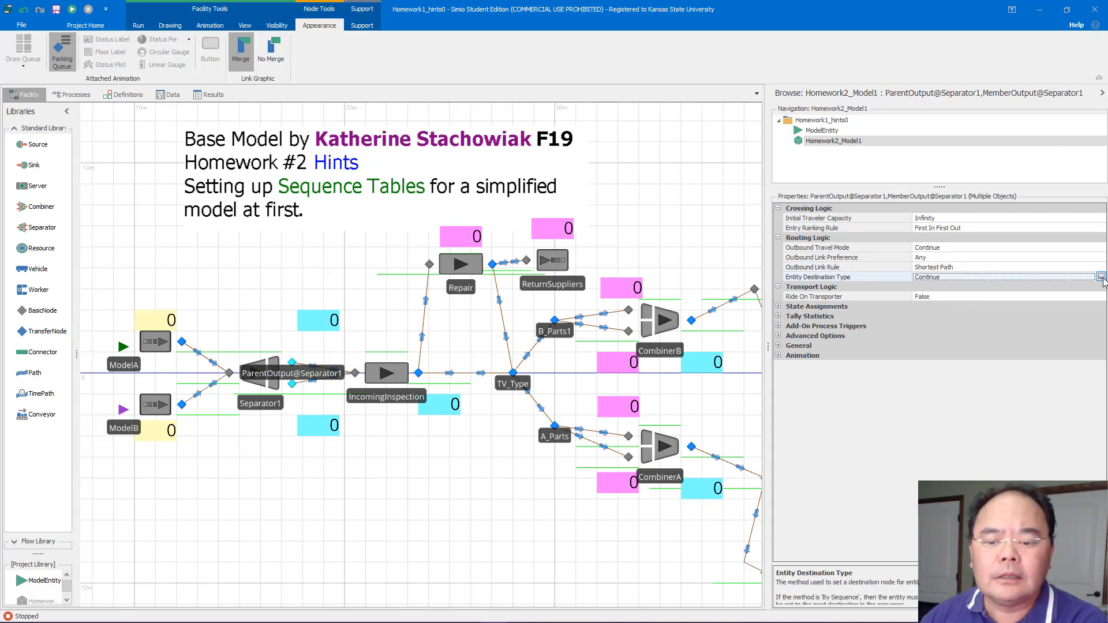
left_click(1101, 277)
left_click(935, 289)
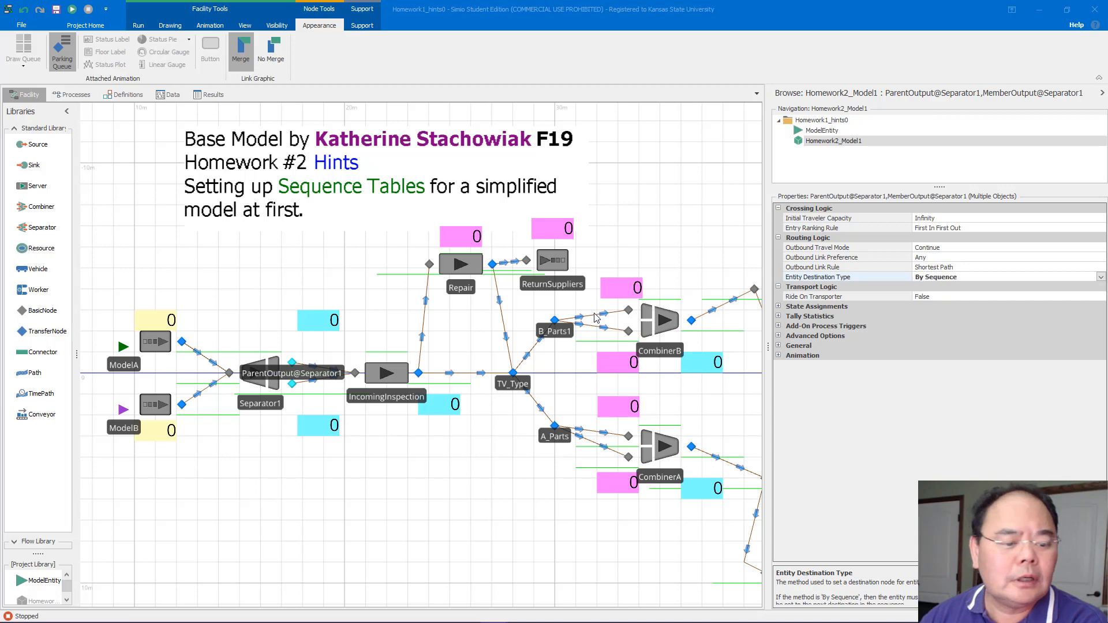
Set the entity destination type of the CombinerB and CombinerA output nodes to By Sequence
left_click(632, 247)
left_click_drag(633, 247, 475, 245)
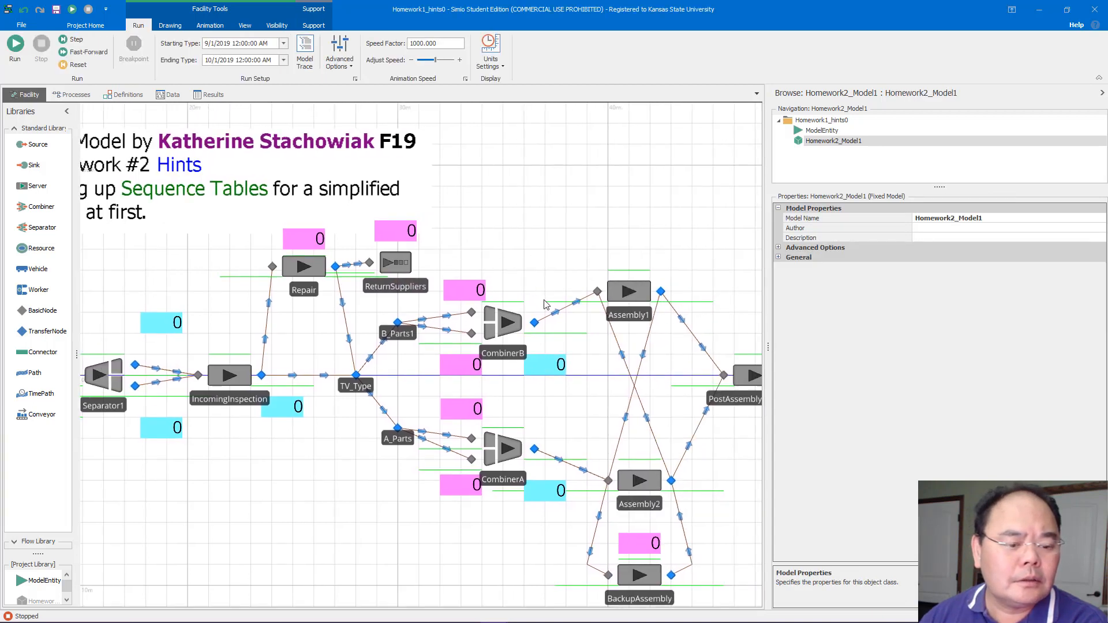
left_click(534, 323)
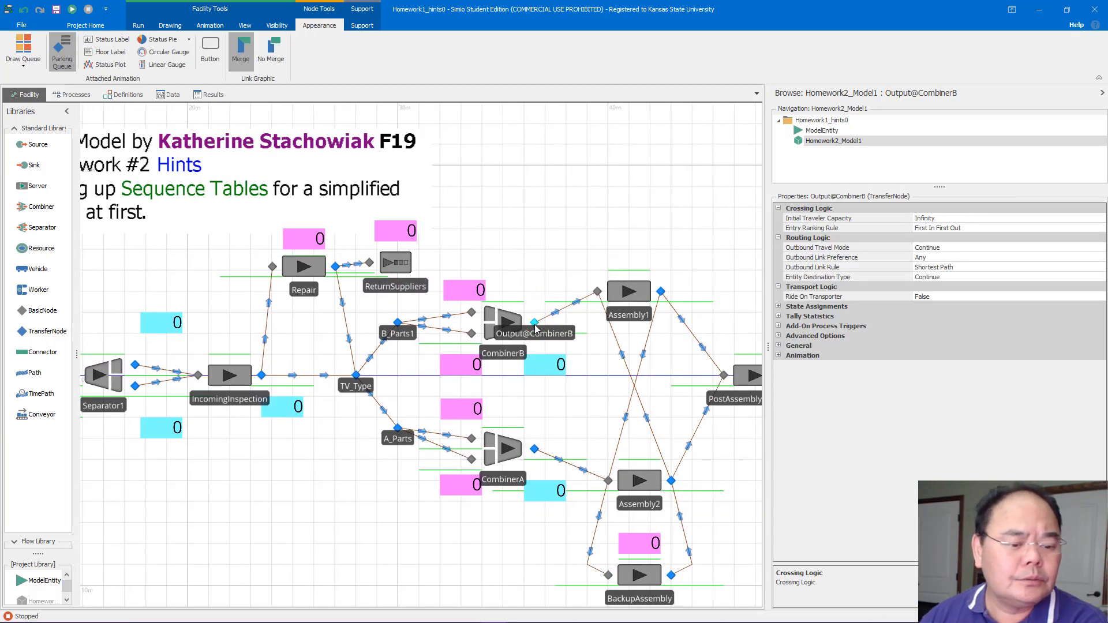
left_click(534, 449, "ctrl")
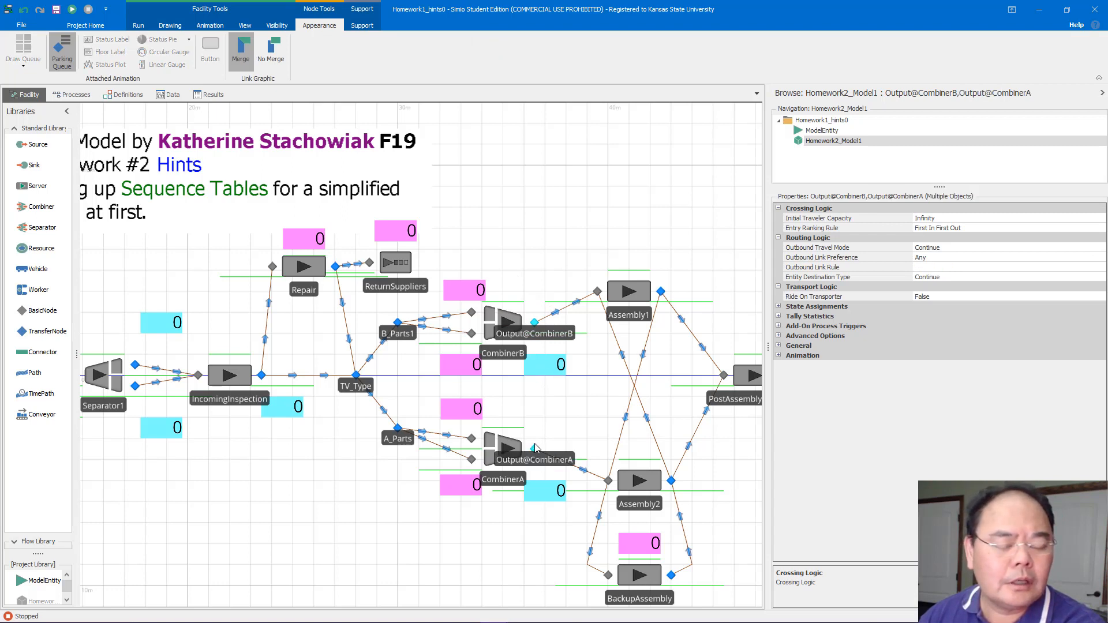
left_click(1021, 277)
left_click(1020, 278)
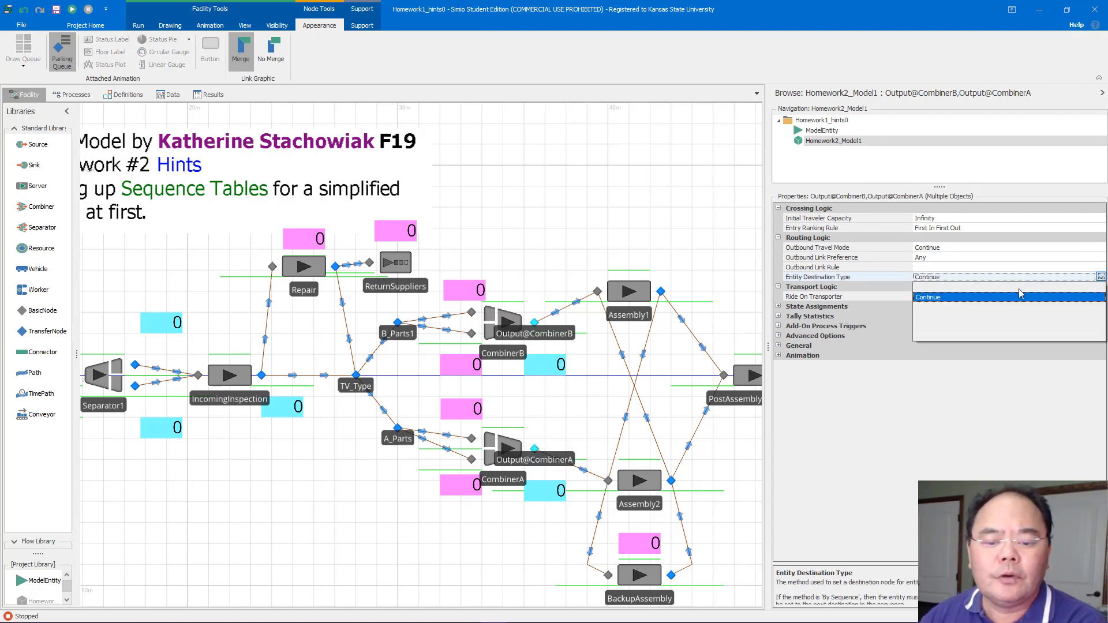
left_click(942, 315)
left_click(685, 238)
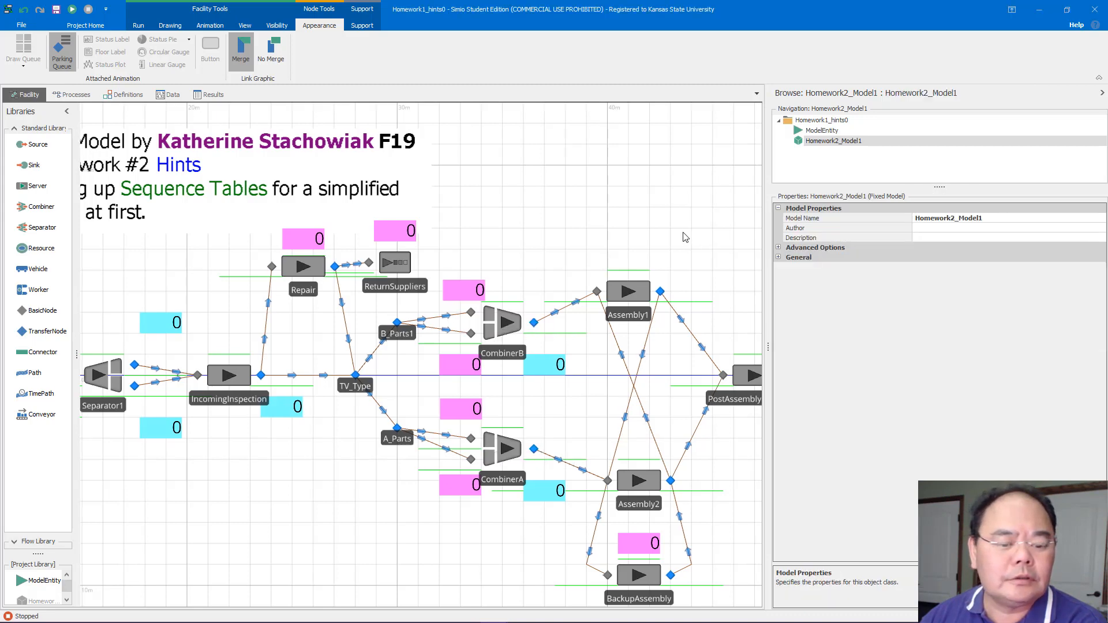
Set the output nodes of Assembly1 and Assembly2 together to By Sequence destination type and Shortest Path outbound link rule
left_click_drag(685, 237, 473, 226)
left_click(451, 261)
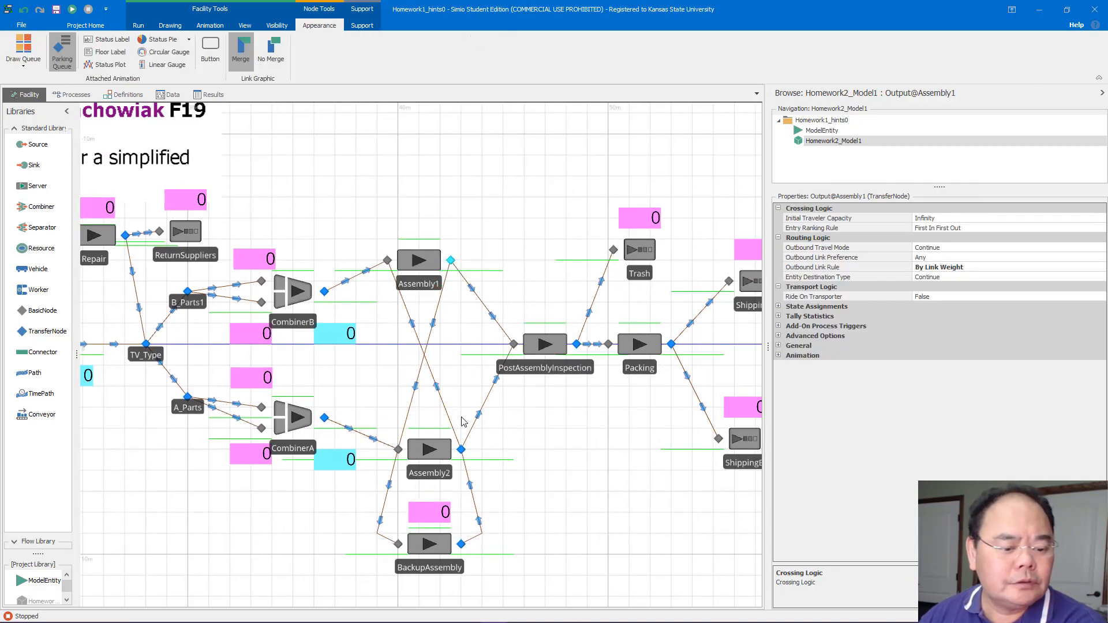
left_click(462, 451, "ctrl")
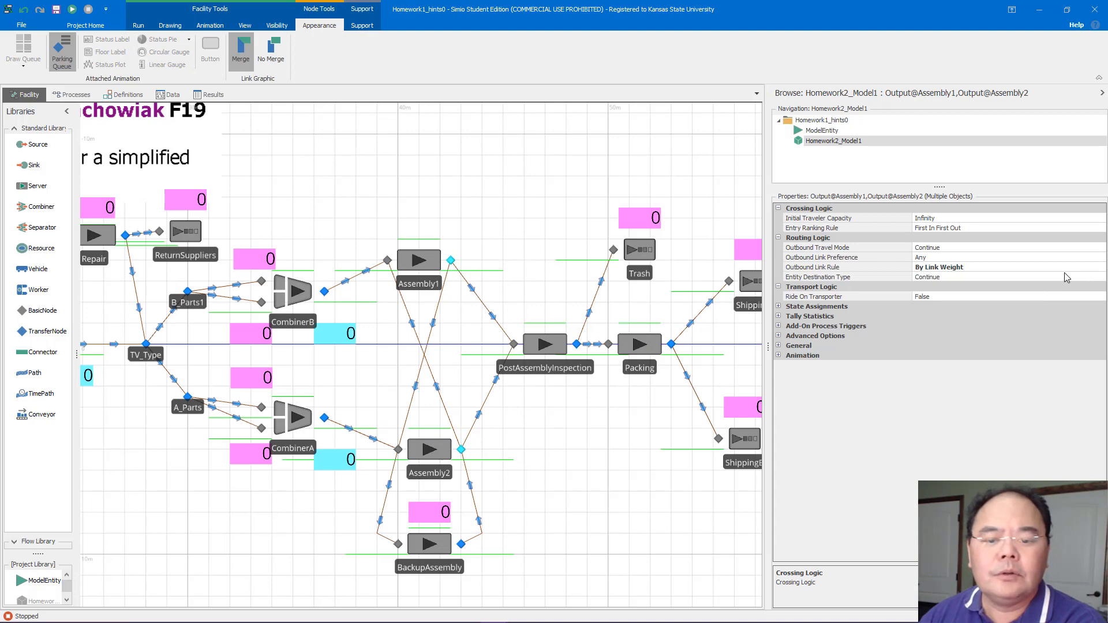
left_click(1039, 278)
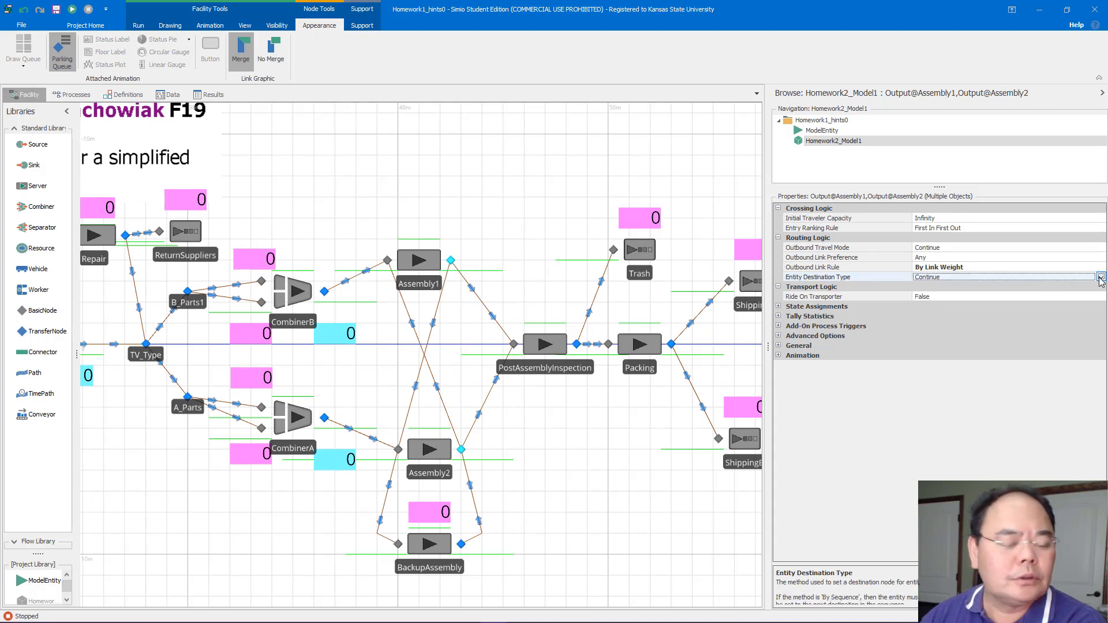
left_click(1100, 277)
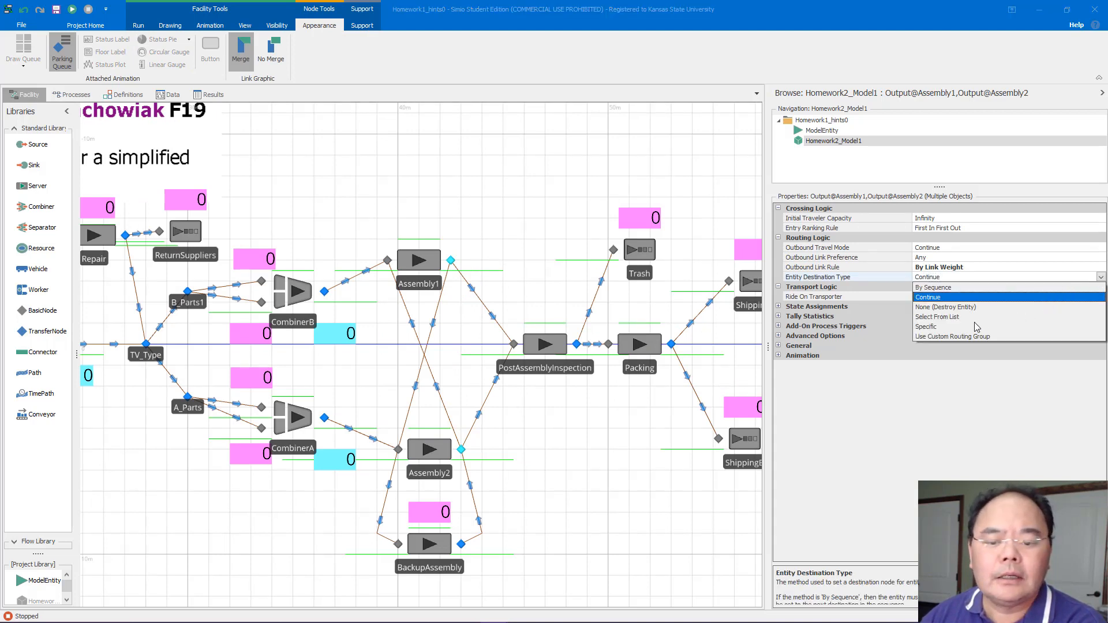
left_click(951, 288)
left_click(963, 269)
left_click(1101, 267)
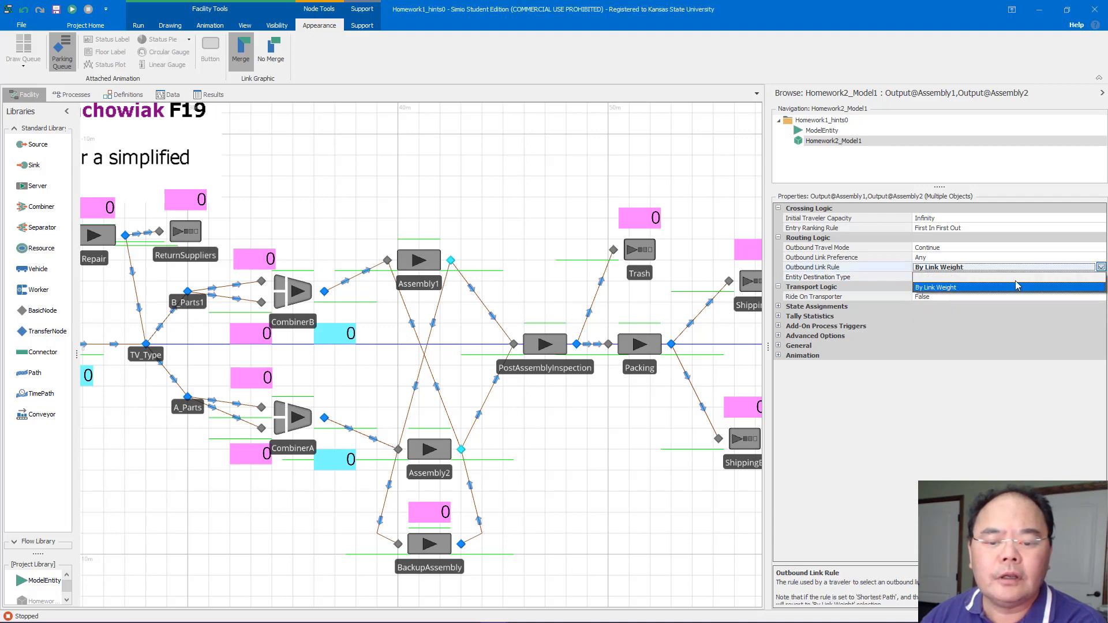
left_click(940, 278)
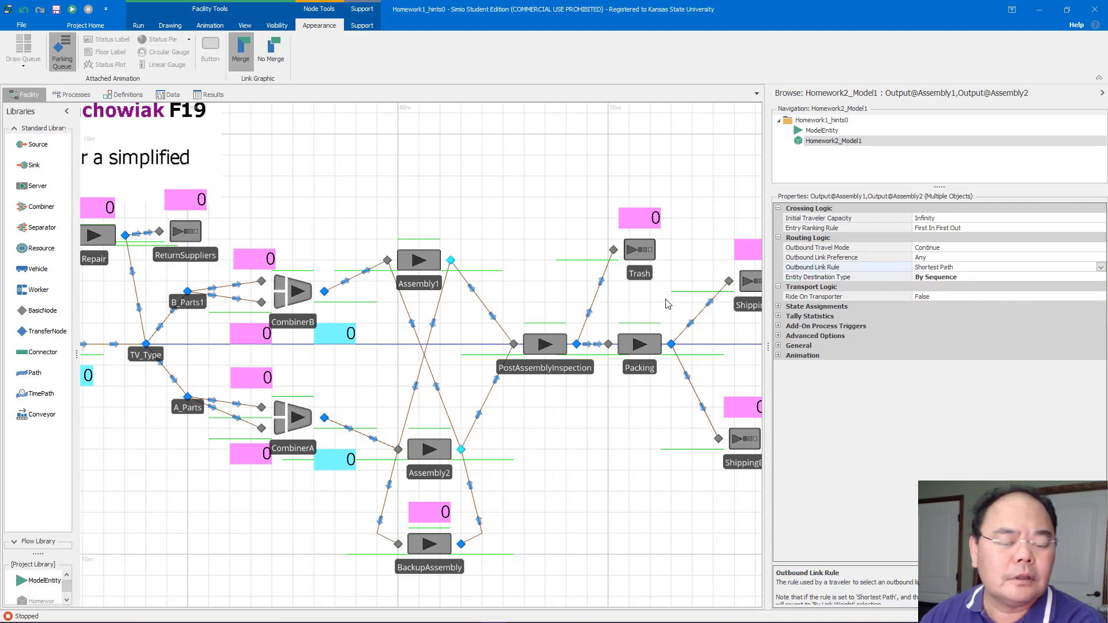
Set the entity destination type of the PostAssemblyInspection output node to By Sequence
left_click_drag(664, 304, 576, 292)
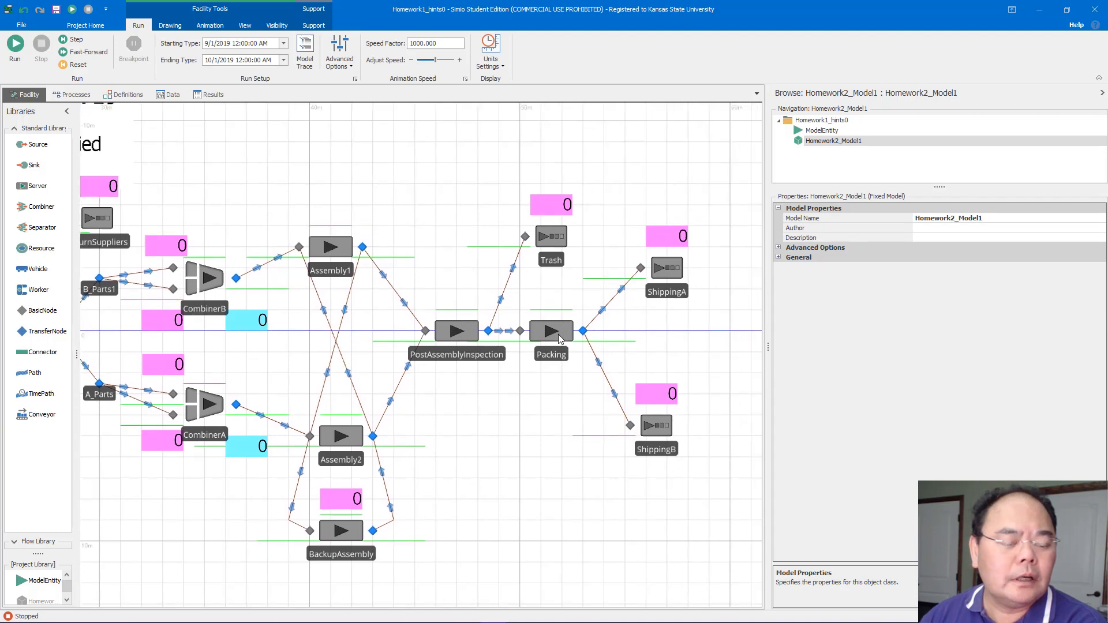
left_click(489, 331)
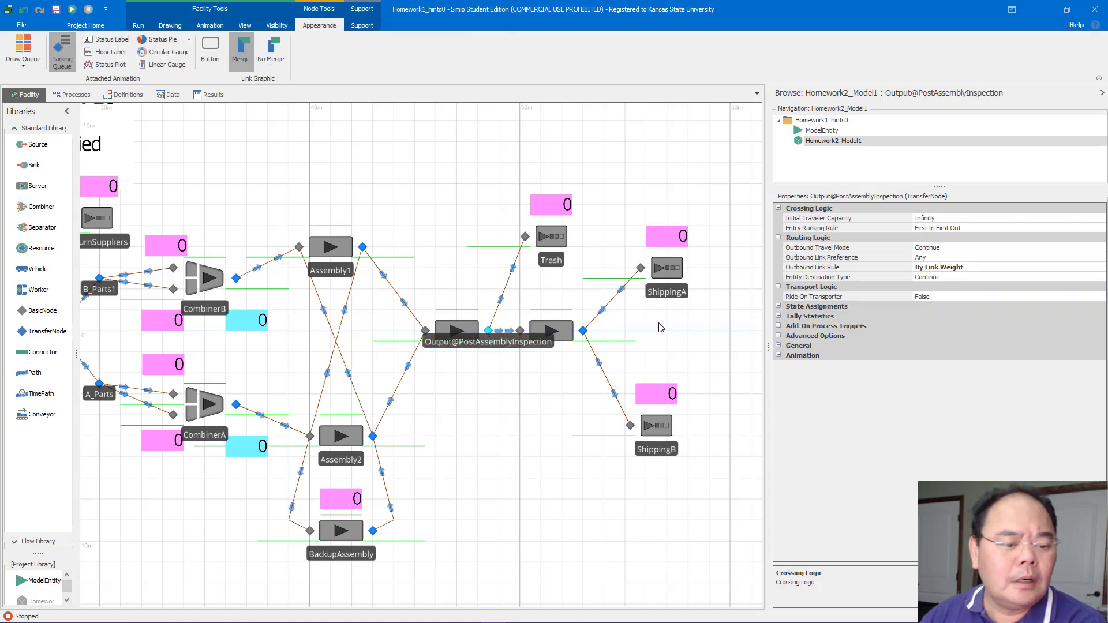
left_click(989, 277)
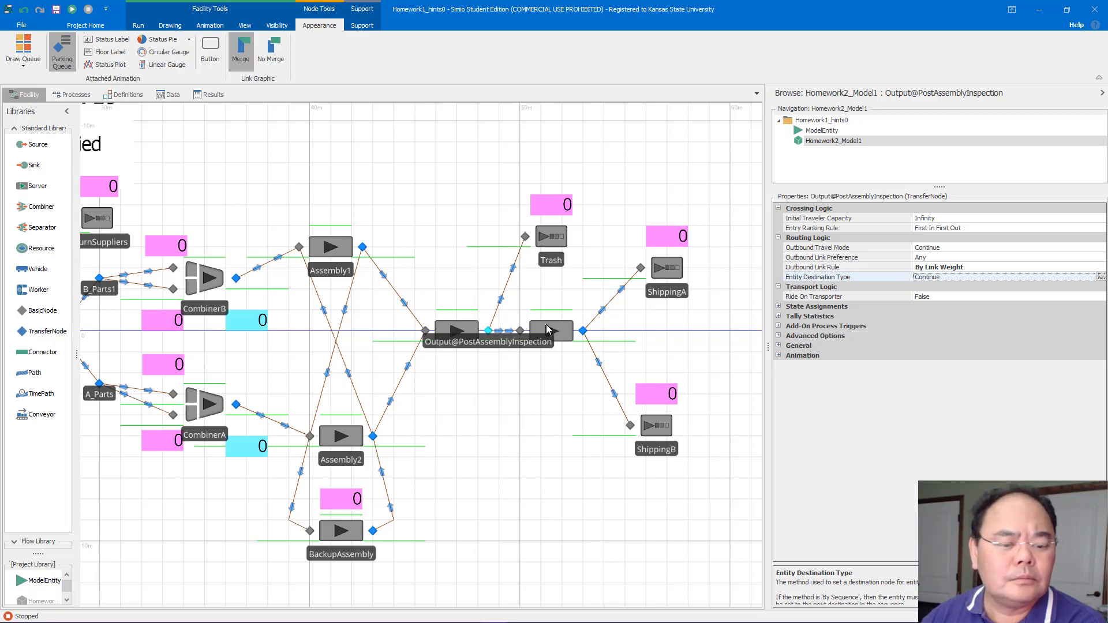
left_click(1100, 278)
left_click(935, 288)
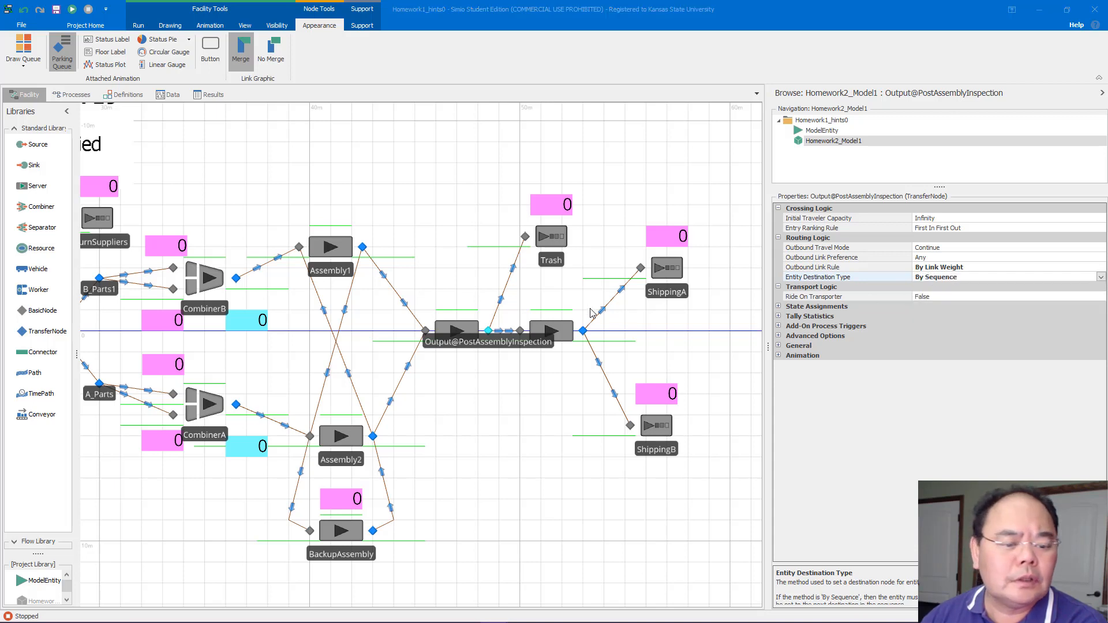
Set the Packing output node's entity destination type to By Sequence and its outbound link rule to Shortest Path
left_click(584, 332)
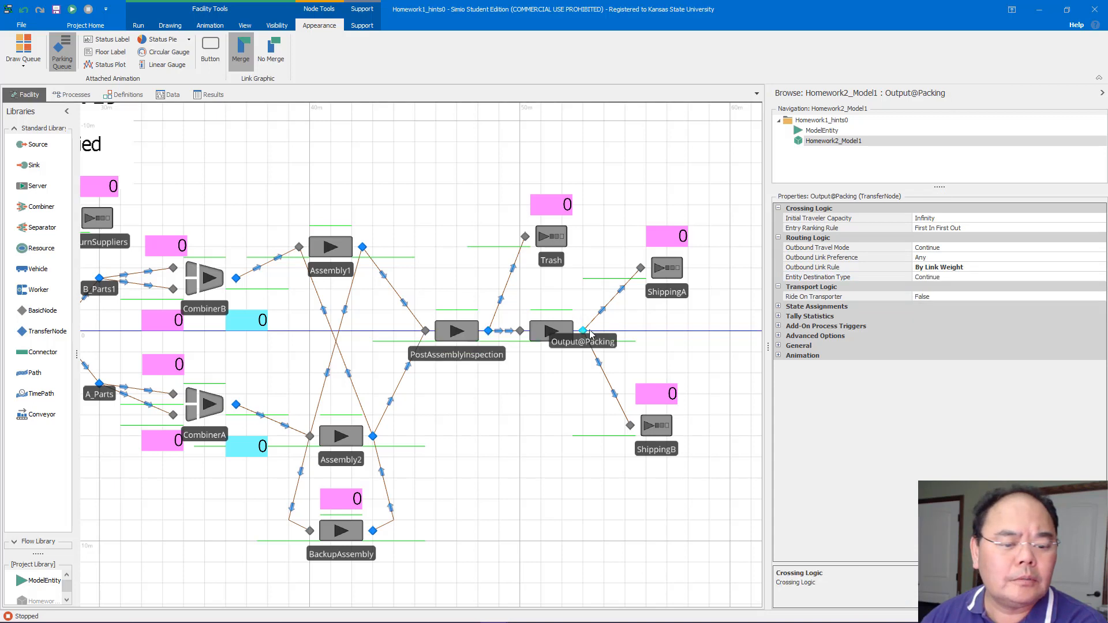
left_click(1054, 278)
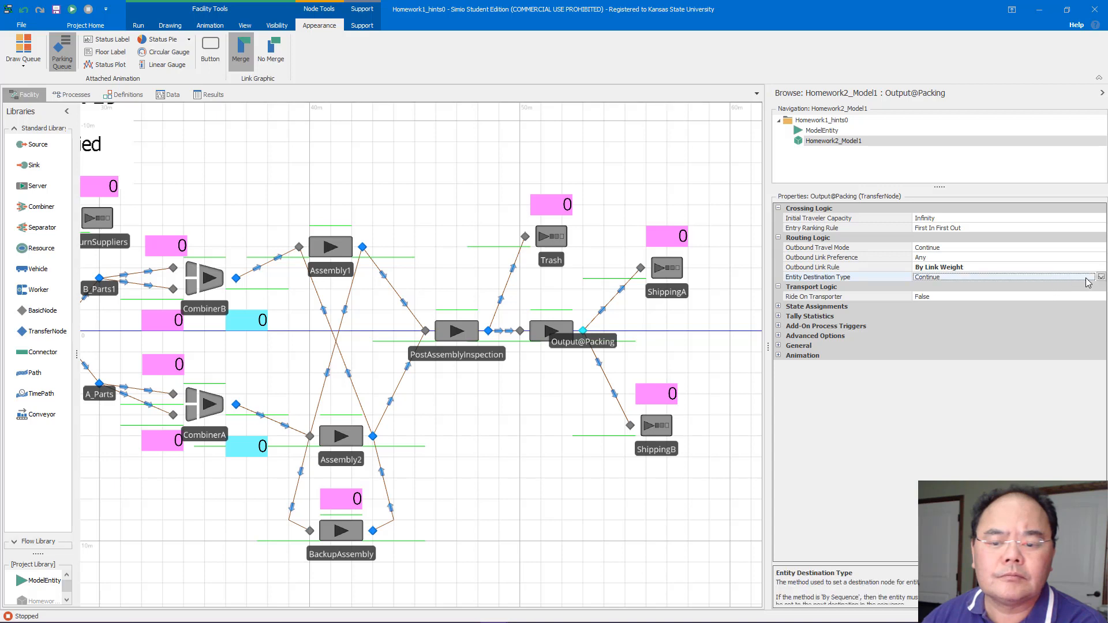
left_click(1100, 277)
left_click(958, 288)
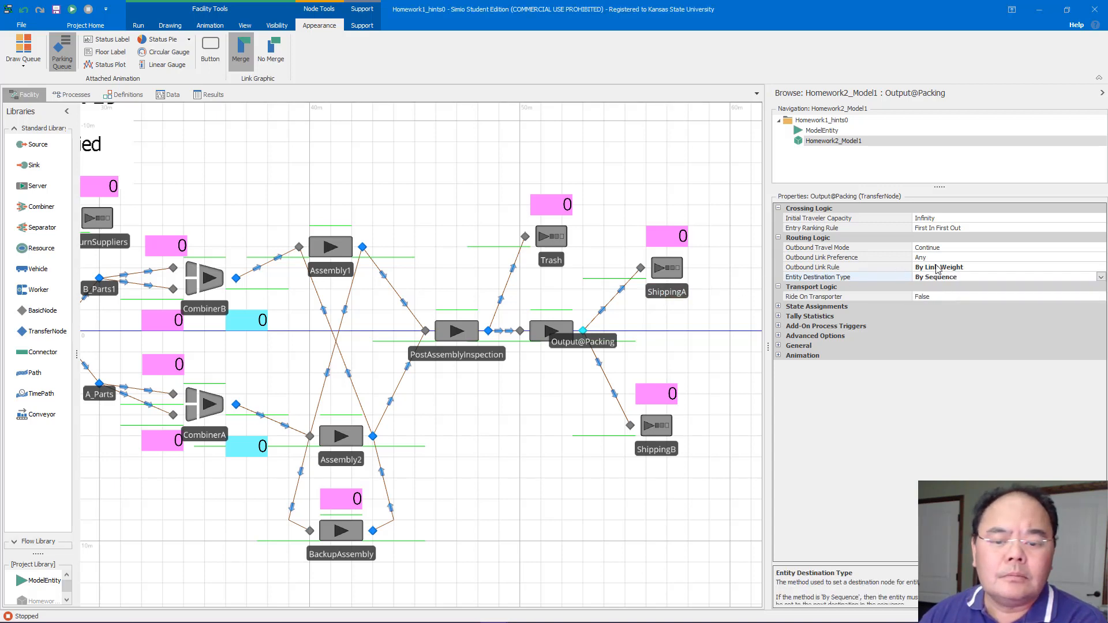
left_click(1013, 269)
left_click(1100, 268)
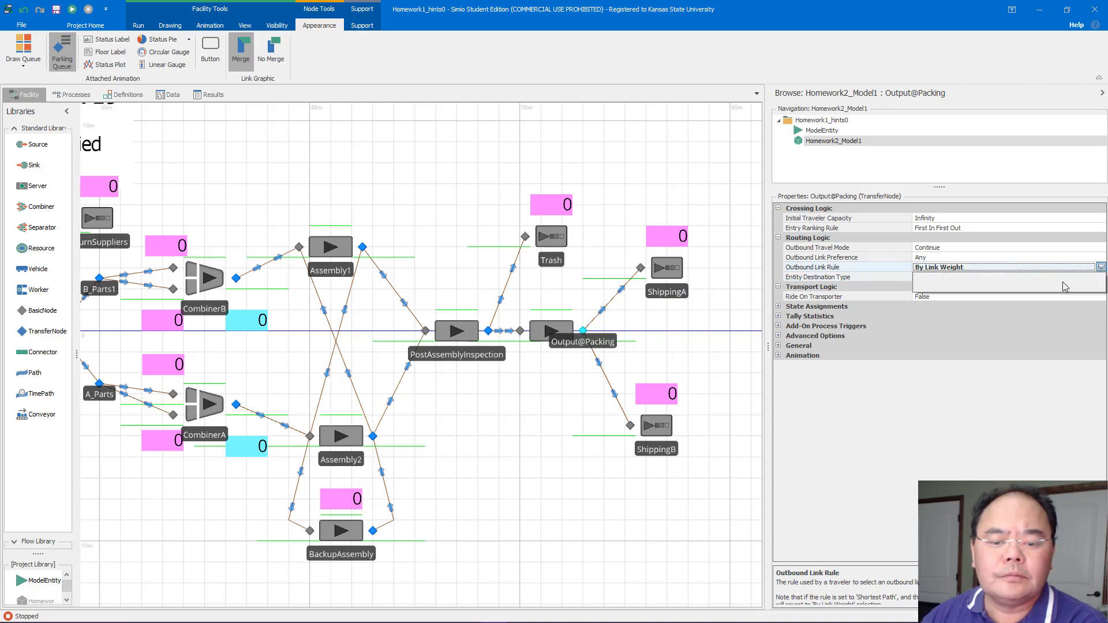
left_click(969, 278)
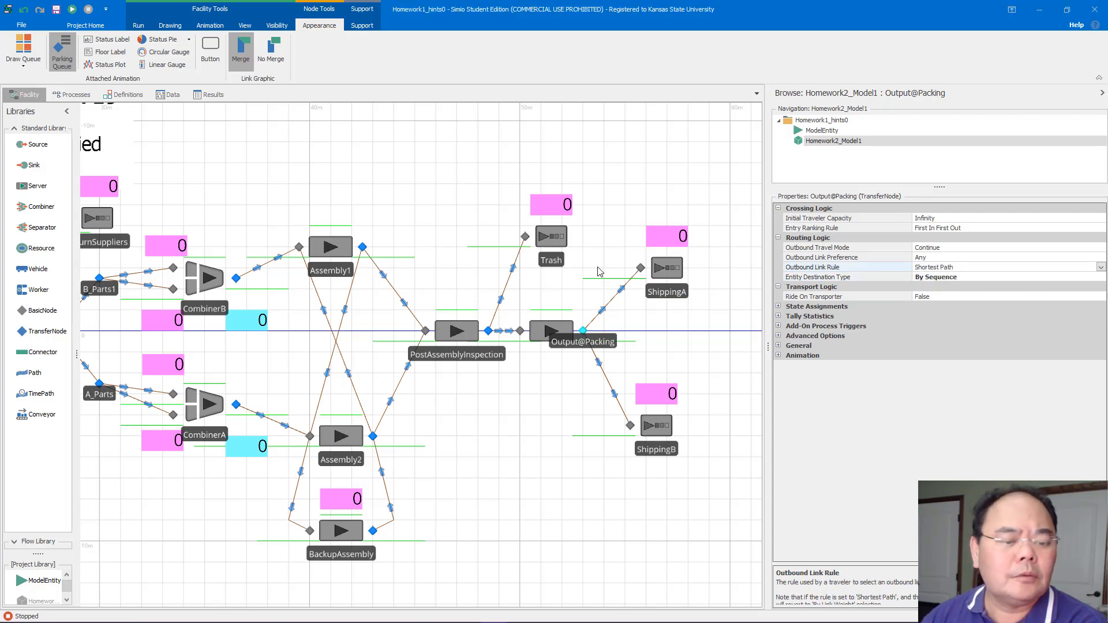
Check the run's specific ending time in the calendar picker
left_click_drag(421, 211, 607, 229)
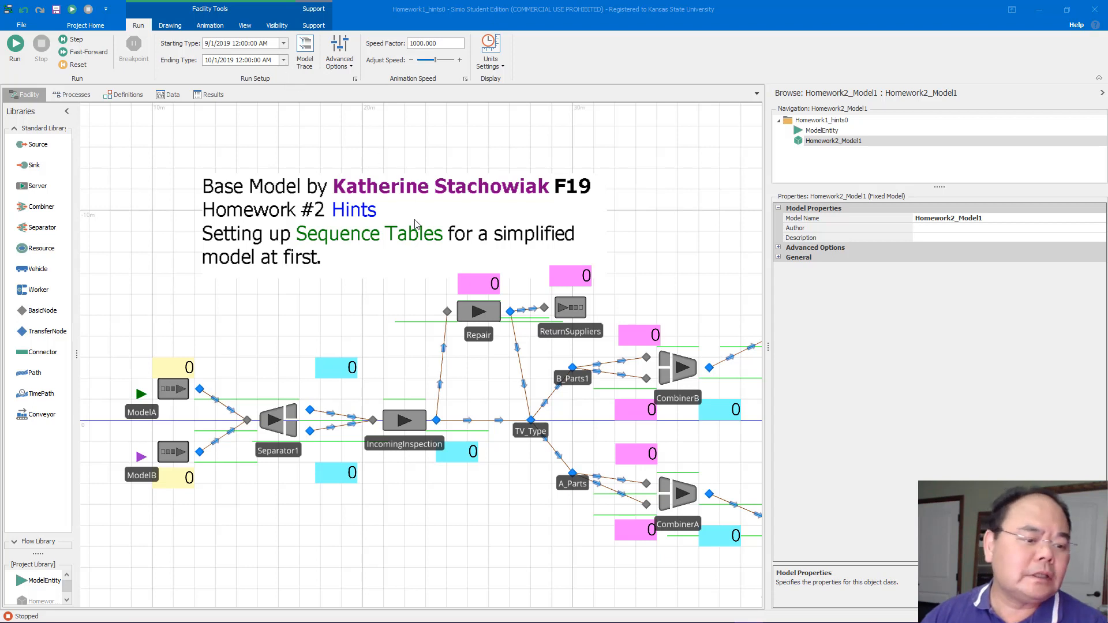
left_click(283, 60)
left_click(367, 94)
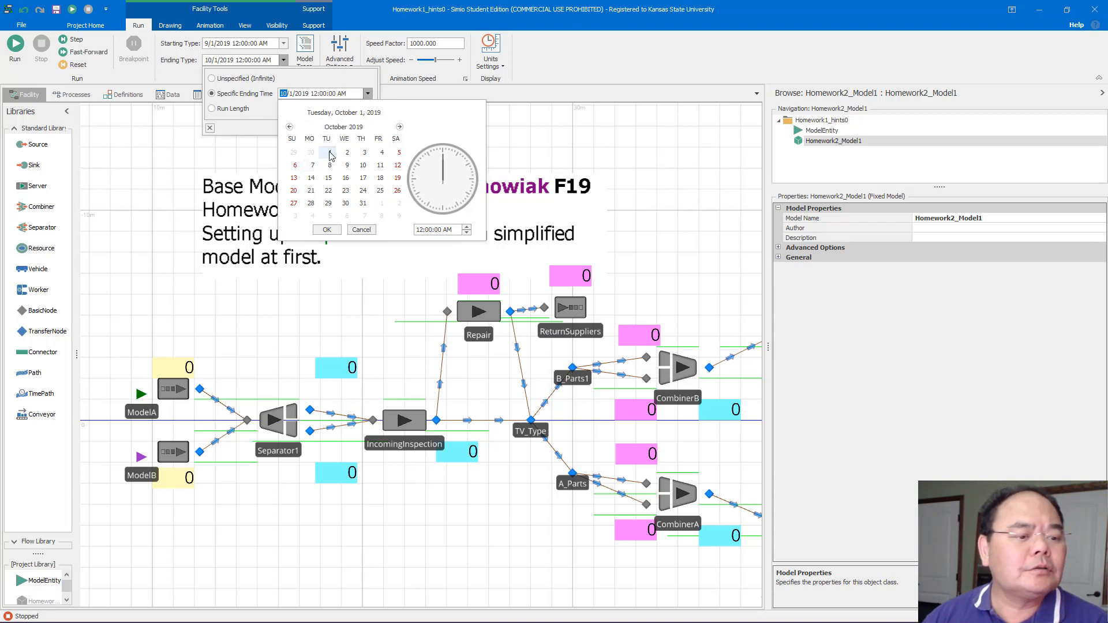
left_click(327, 230)
left_click(392, 144)
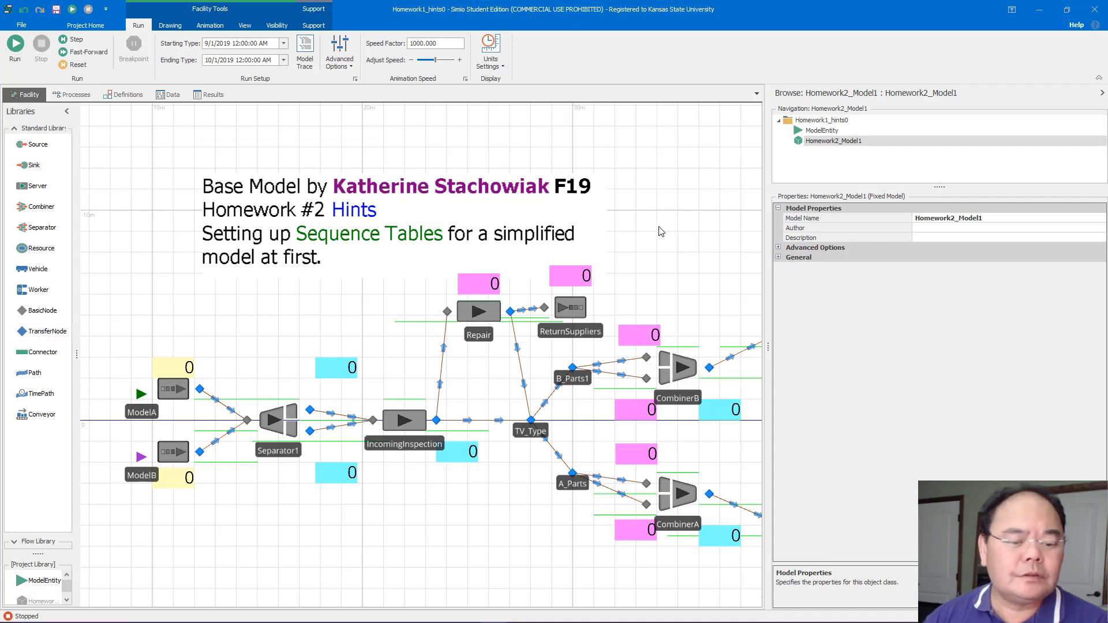
Run the model, fast-forward it to the end, and inspect the end-of-run counts across the model
left_click_drag(661, 231, 588, 166)
left_click_drag(485, 191, 136, 204)
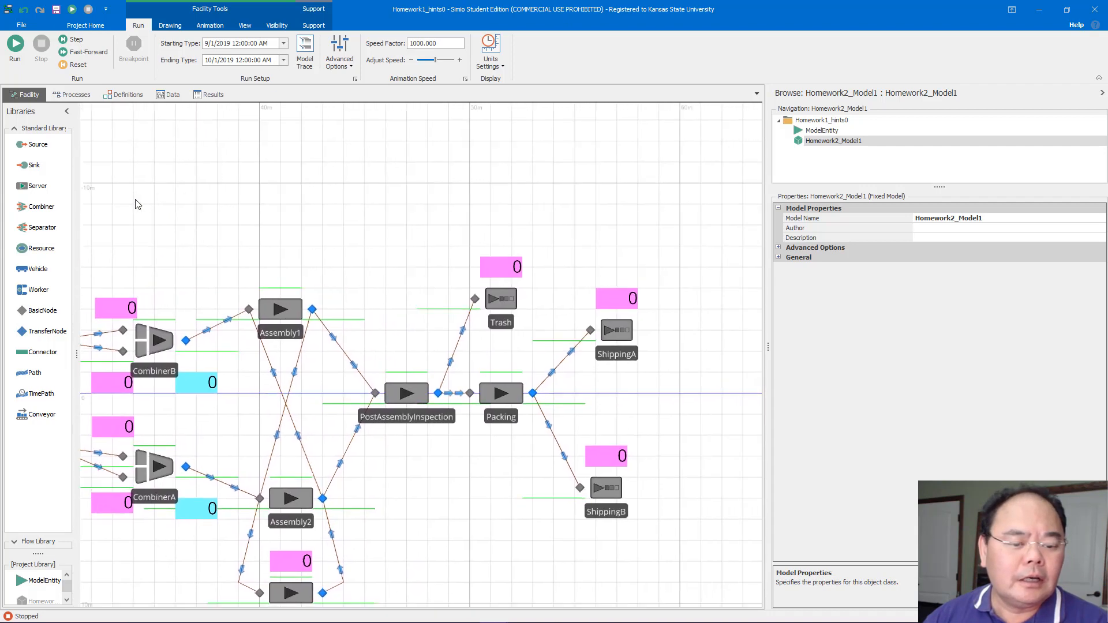
left_click(16, 46)
left_click_drag(255, 121, 515, 133)
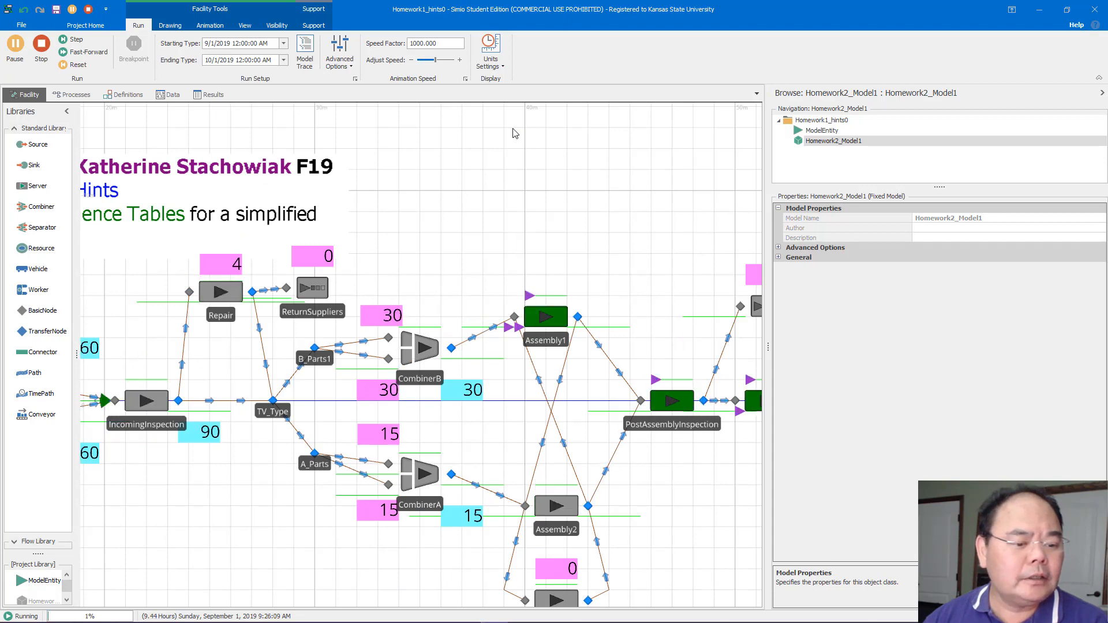
left_click_drag(515, 133, 193, 168)
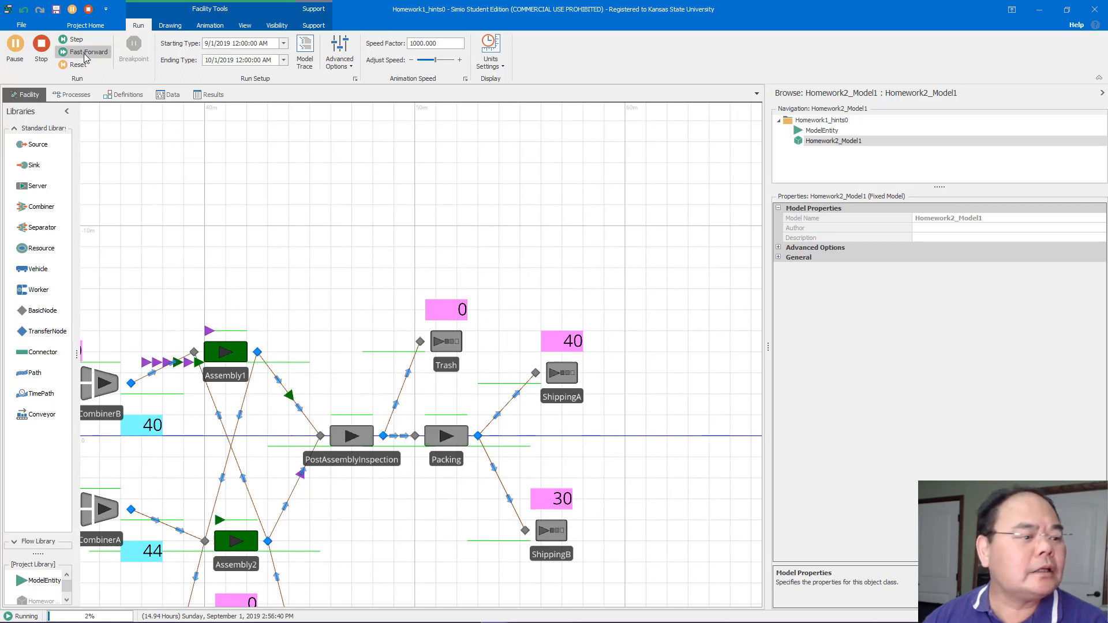
left_click(87, 52)
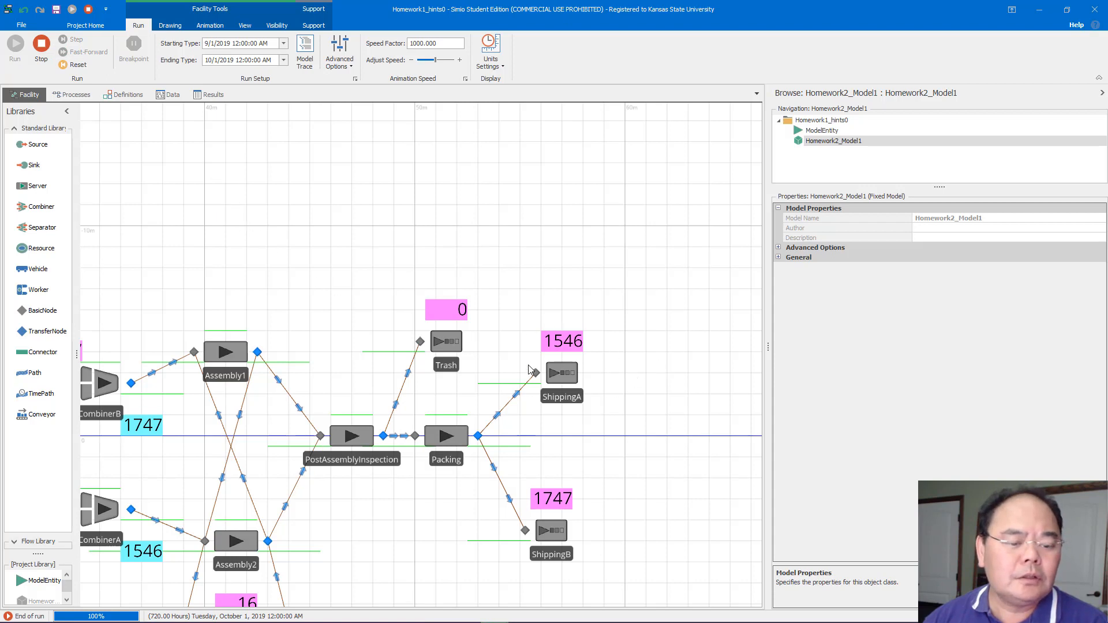
left_click_drag(572, 269, 549, 137)
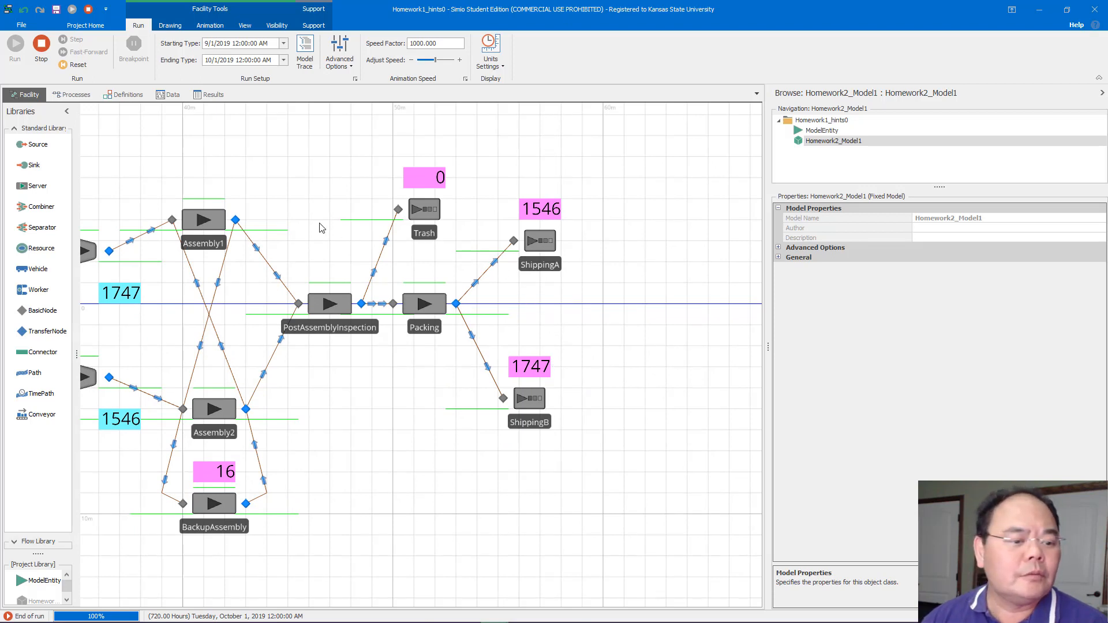
left_click_drag(293, 200, 475, 250)
left_click_drag(416, 218, 583, 238)
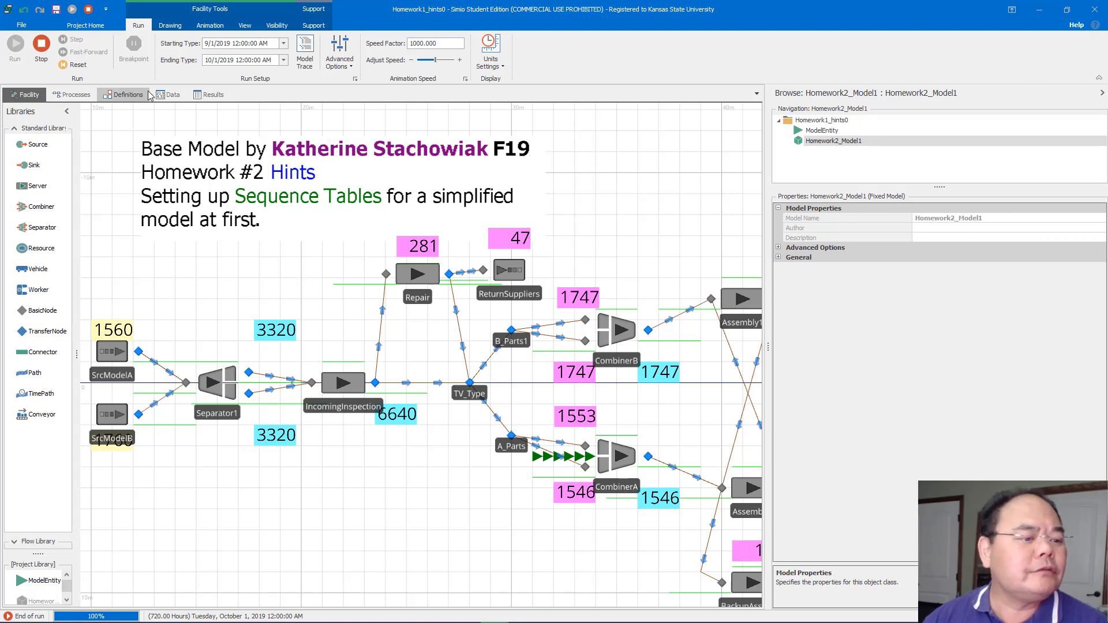
Review the SeqModelAScr, SeqModelBScr and PartTable data tables
left_click(167, 98)
left_click(420, 114)
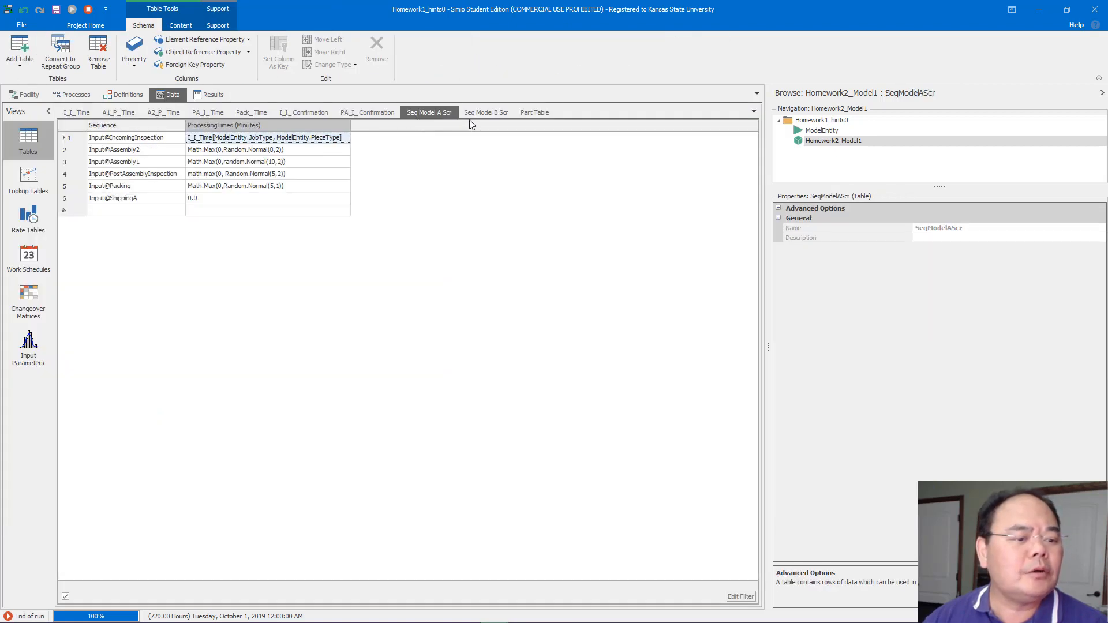
left_click(484, 112)
left_click(522, 112)
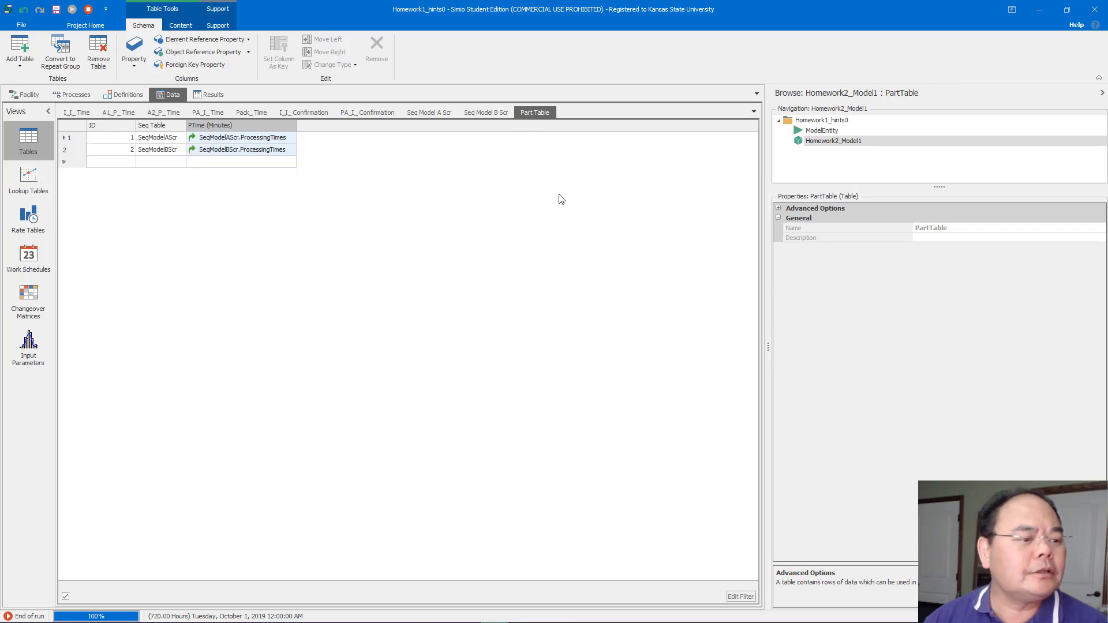
Return to the facility view and reset the simulation run
left_click(30, 96)
left_click_drag(247, 247, 449, 223)
left_click(315, 327)
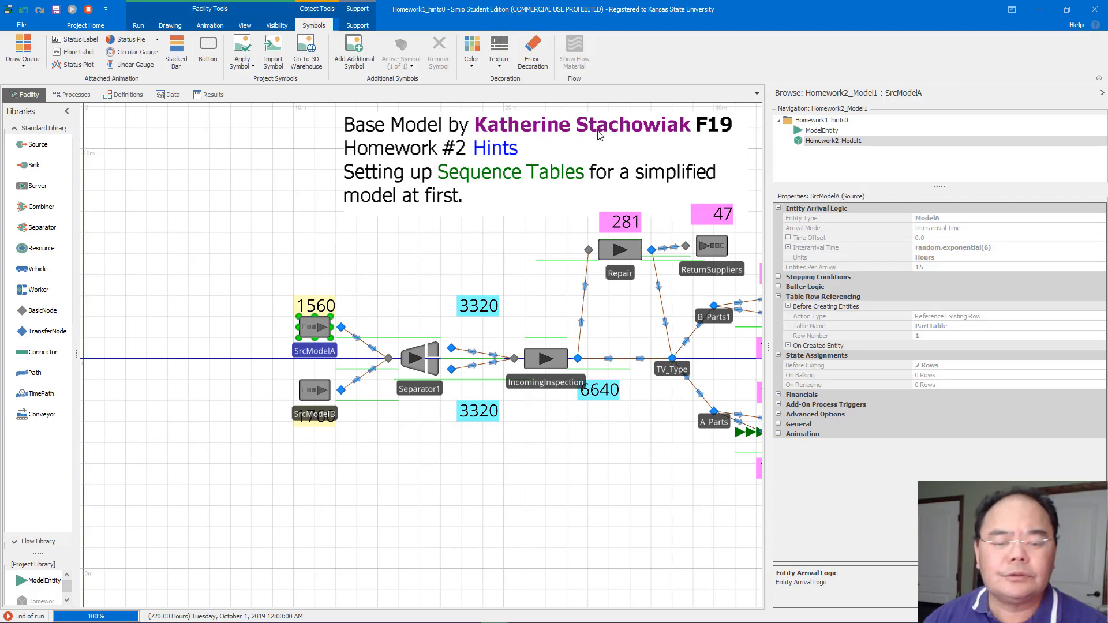
left_click(89, 9)
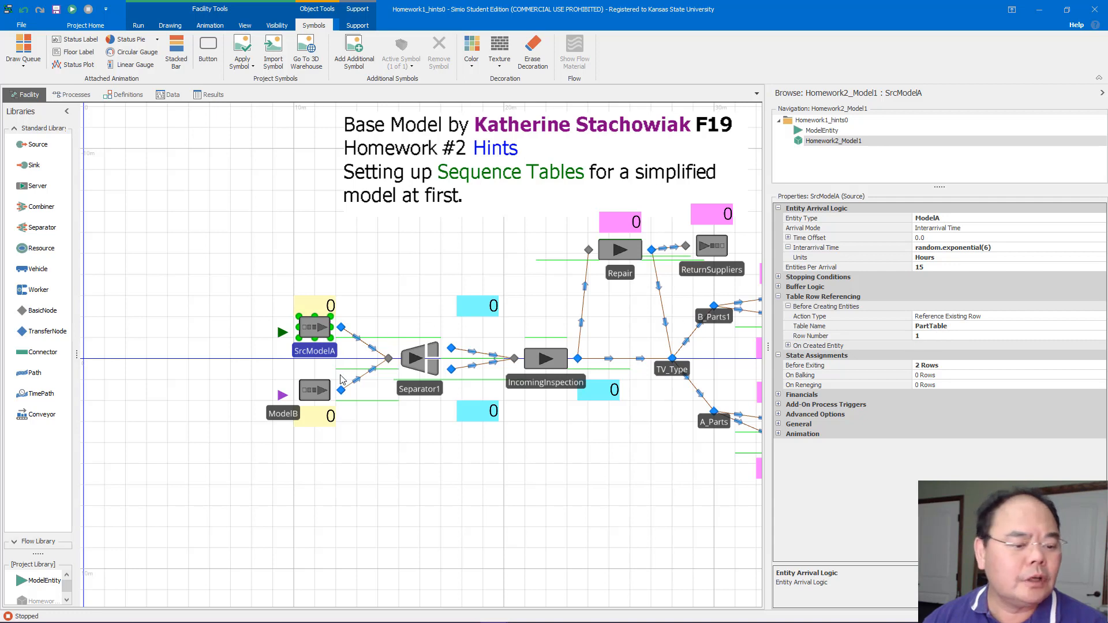
Review SrcModelB's row referencing and the routing settings of the Separator1, IncomingInspection and CombinerB nodes
left_click(323, 391)
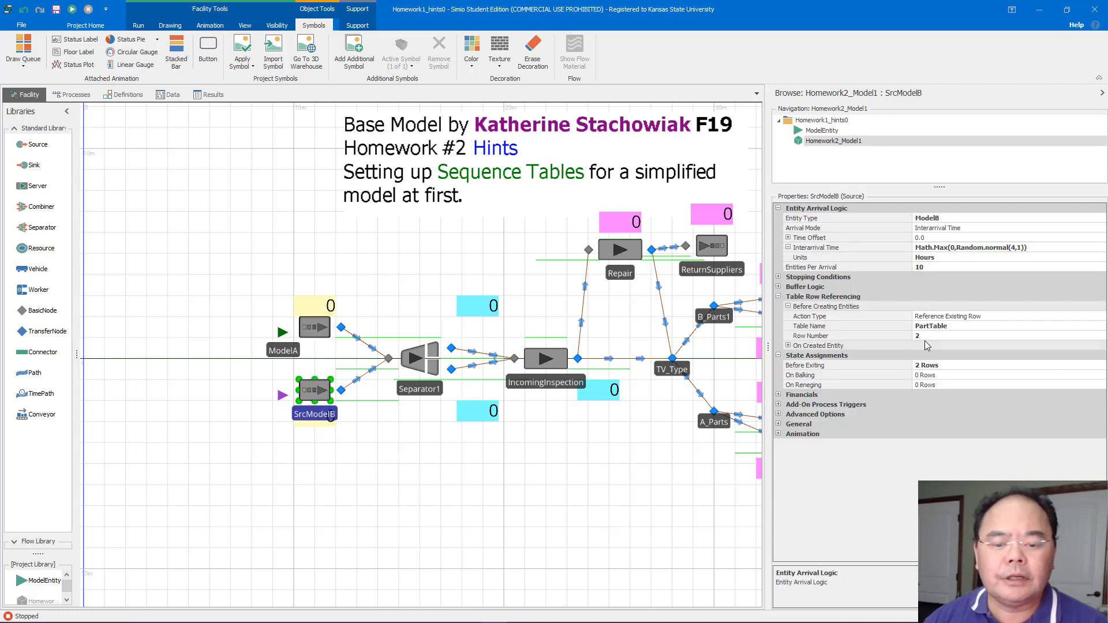
left_click_drag(536, 277, 343, 271)
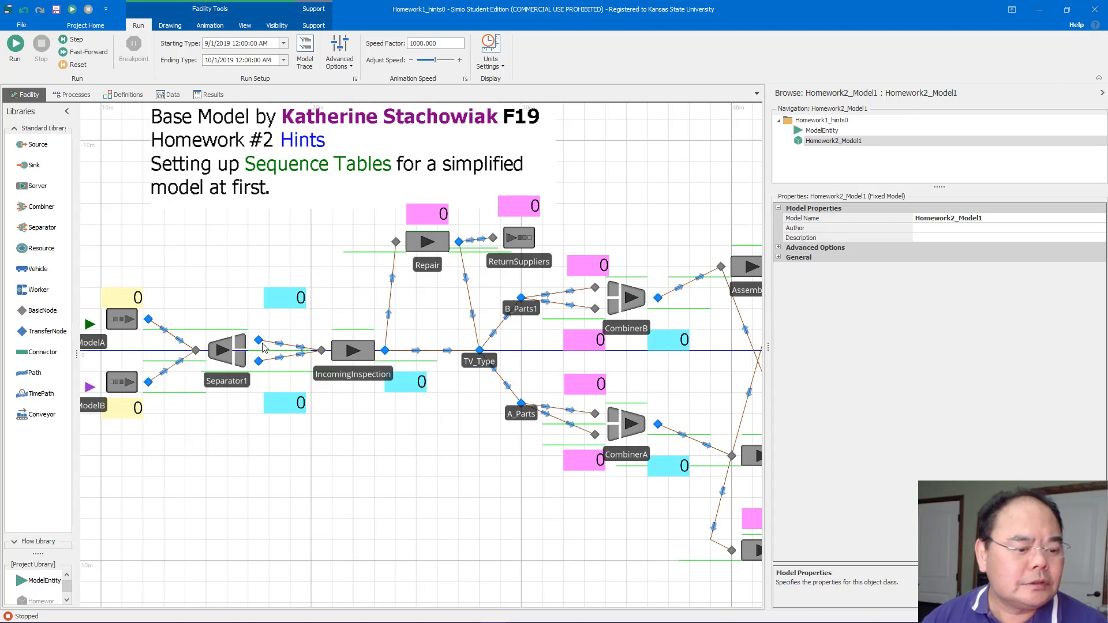
left_click(259, 362)
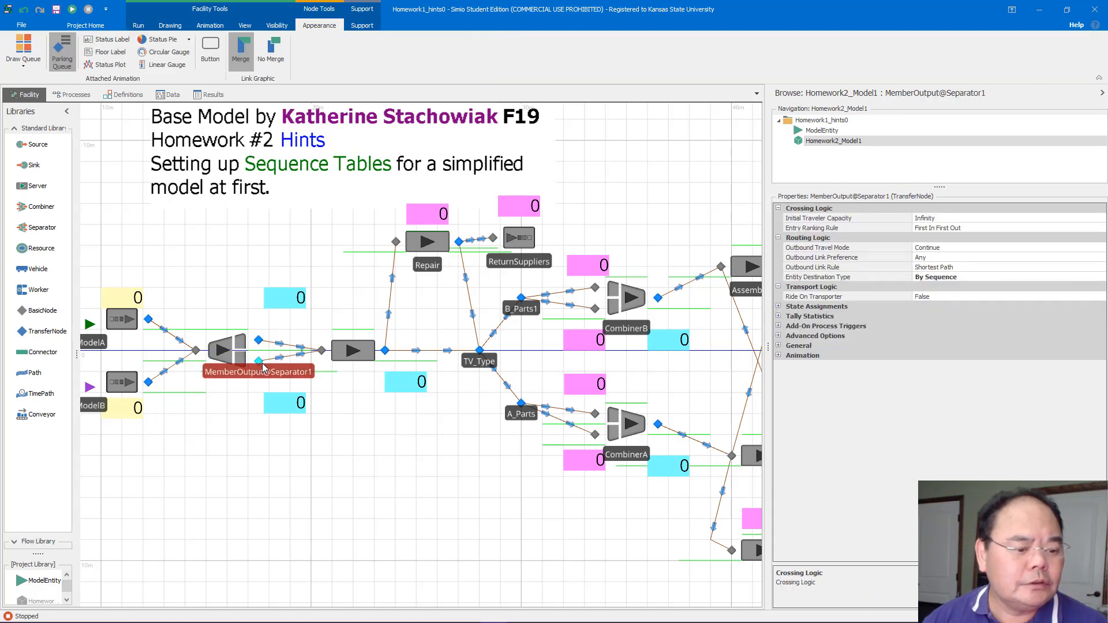
left_click(356, 357)
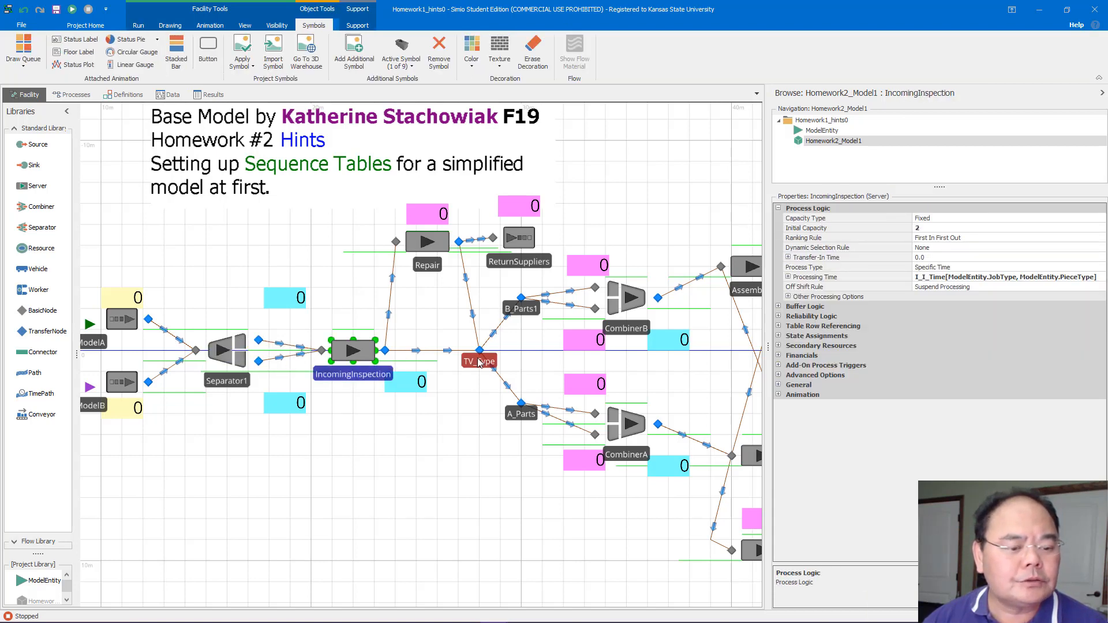
left_click(659, 300)
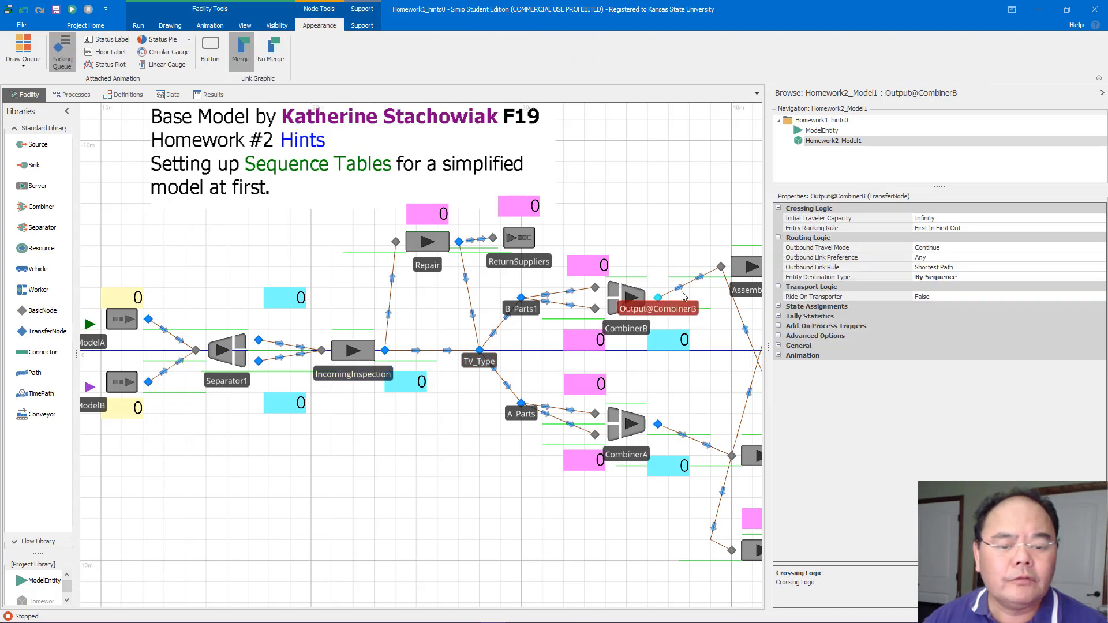
left_click_drag(697, 217, 381, 247)
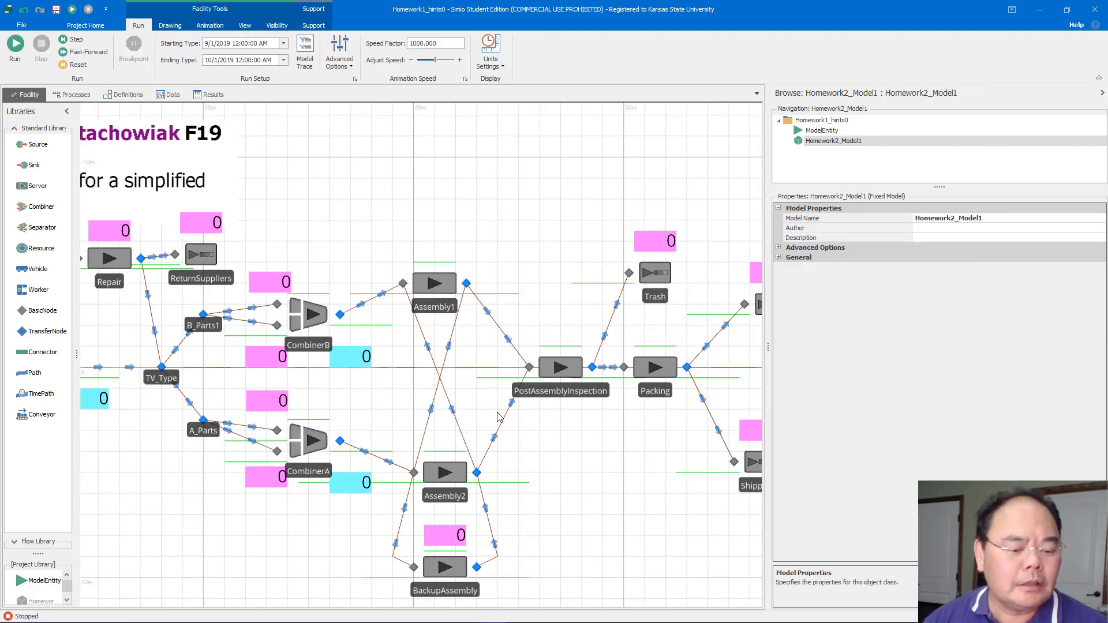
left_click(340, 315)
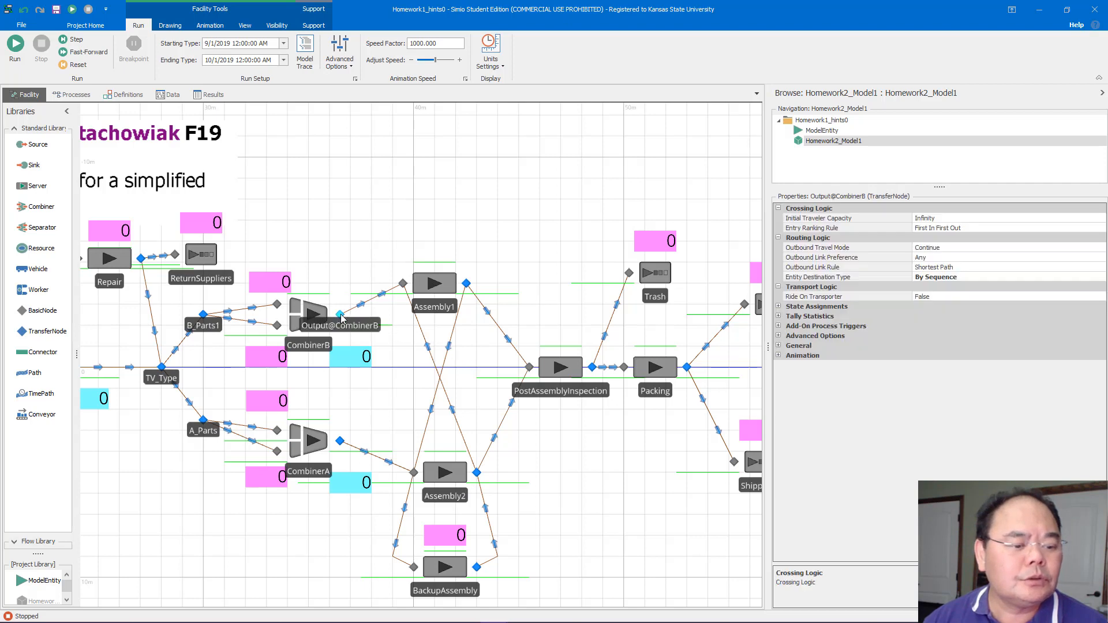
Set the Output@CombinerA node's outbound link rule to Shortest Path
left_click(340, 441)
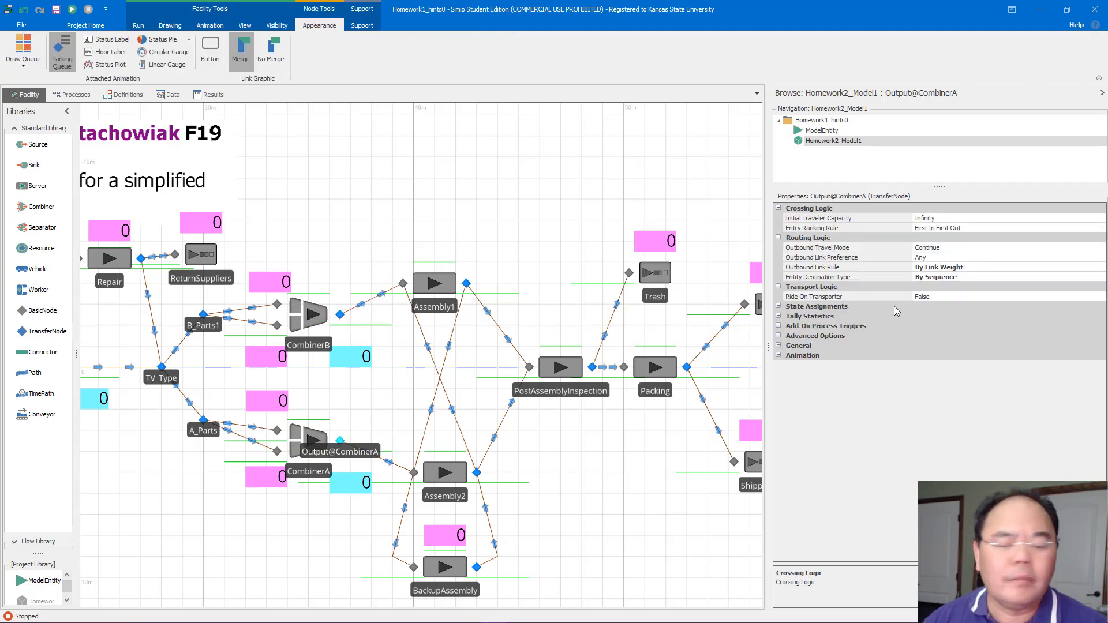
left_click(958, 267)
left_click(958, 267)
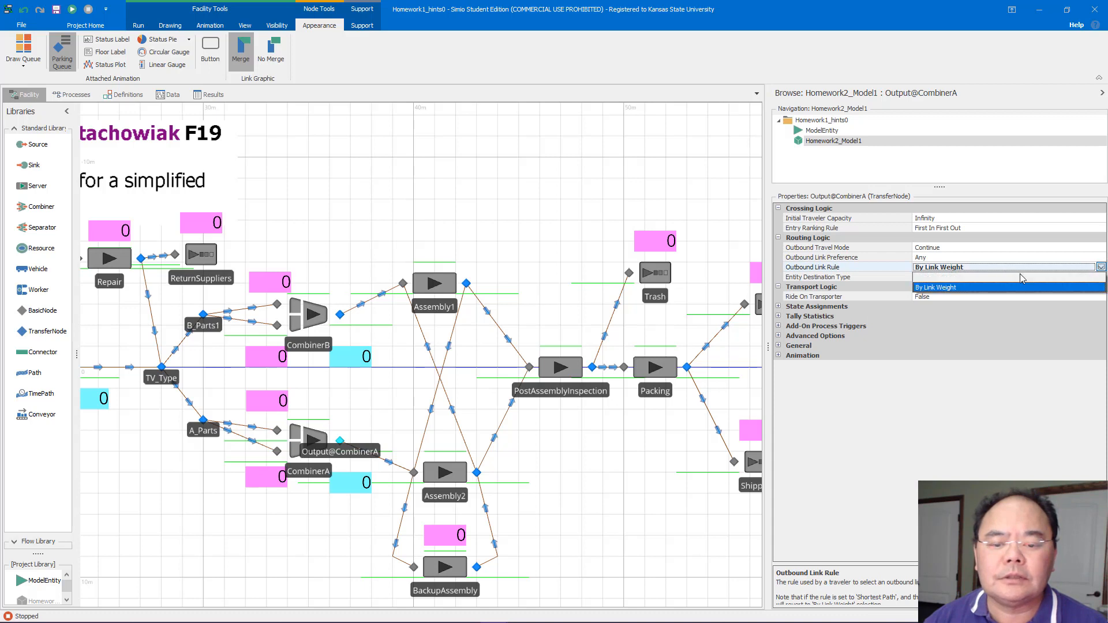
left_click(932, 278)
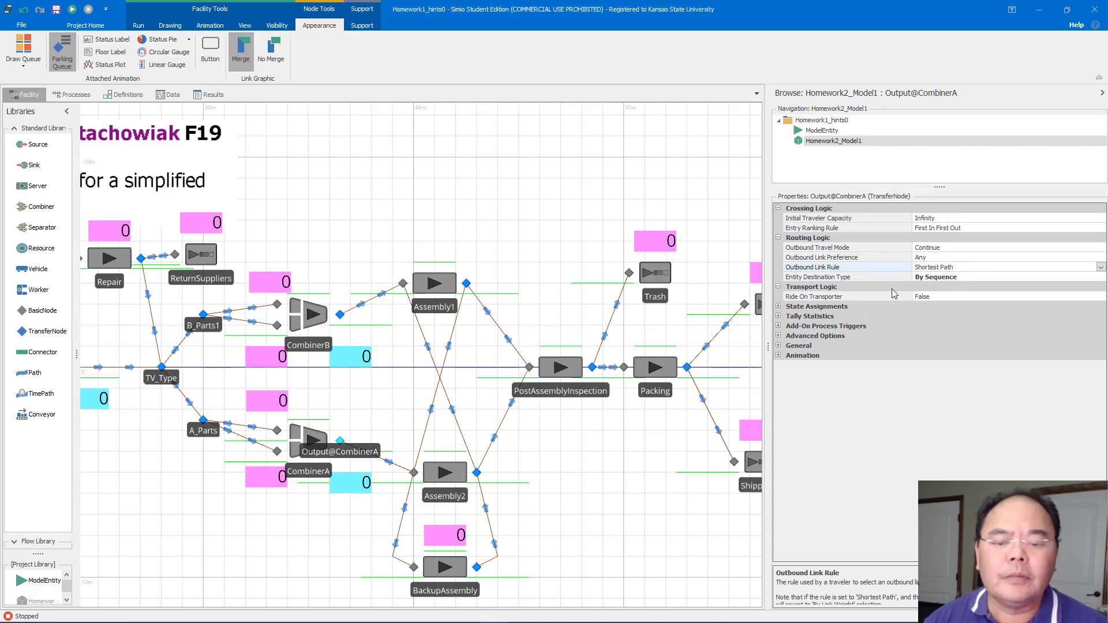
Delete the ShippingB sink
left_click_drag(527, 277, 379, 235)
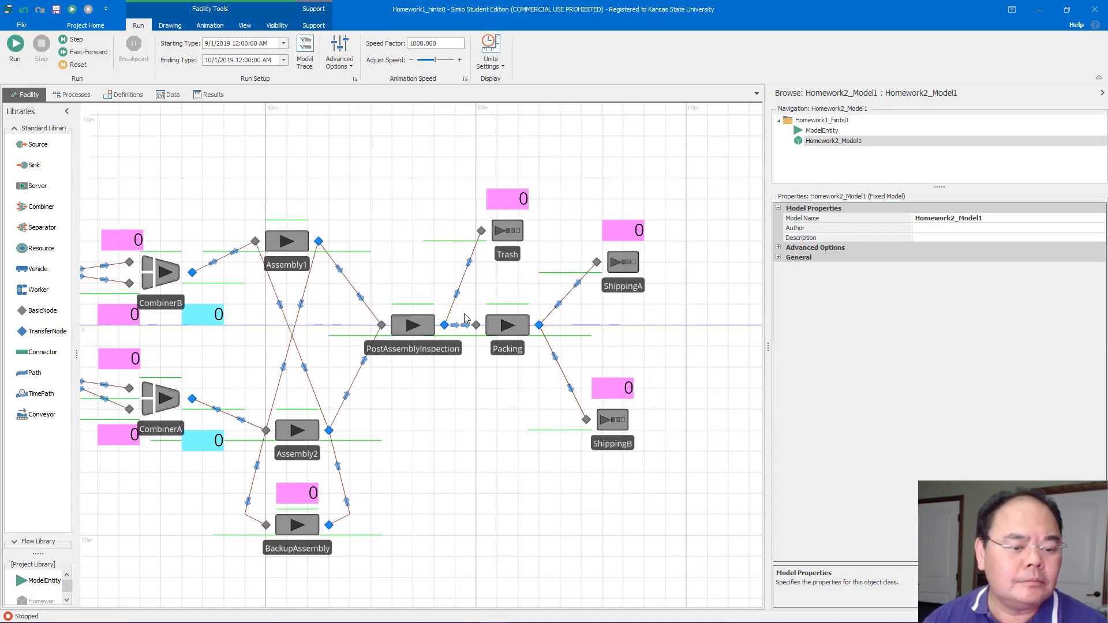
left_click(539, 326)
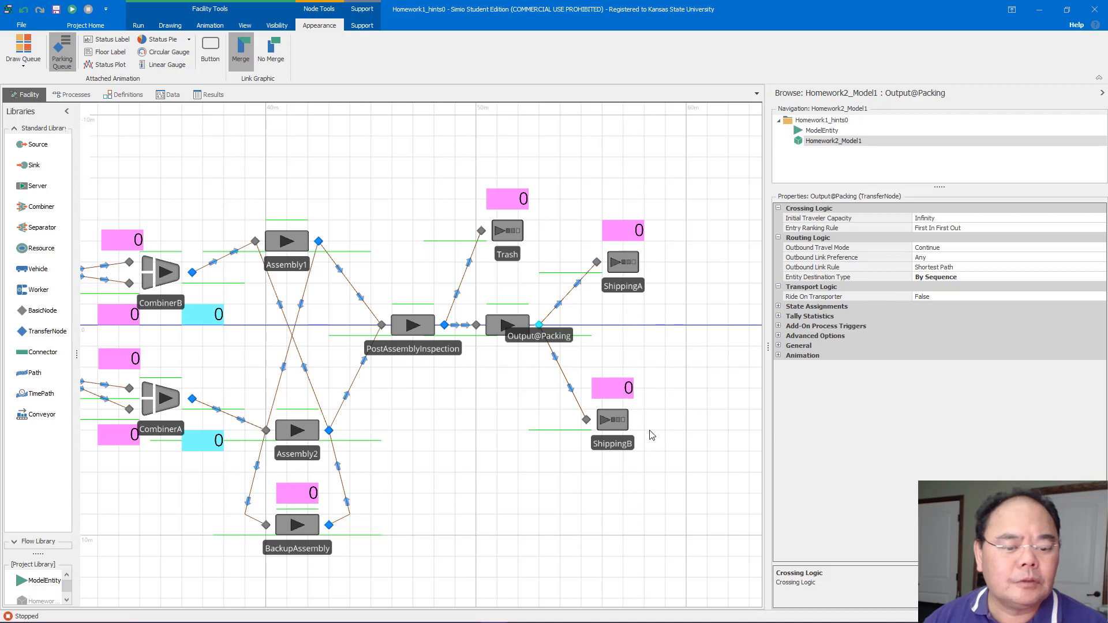
left_click(617, 422)
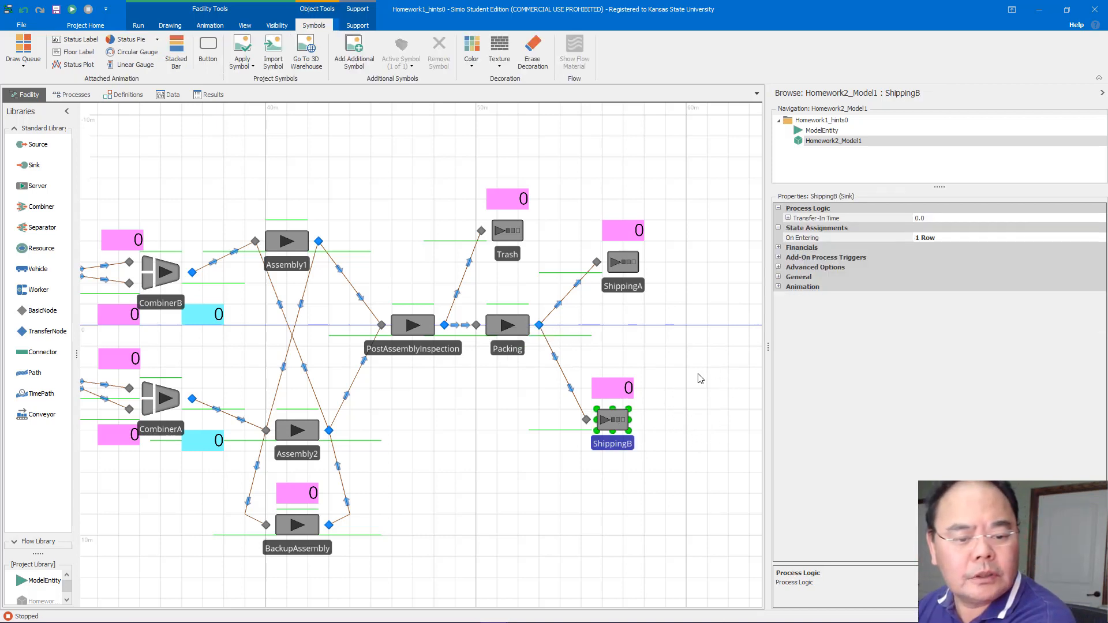
key("Delete")
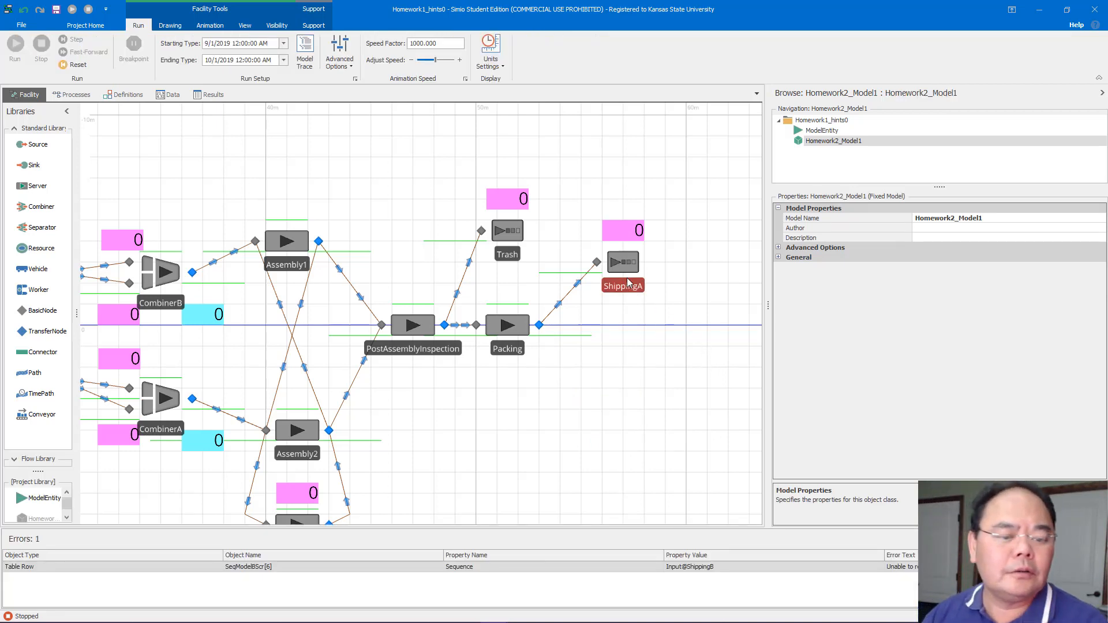
Move the ShippingA sink onto the main line after Packing and rename it Shipping
left_click_drag(623, 269, 627, 336)
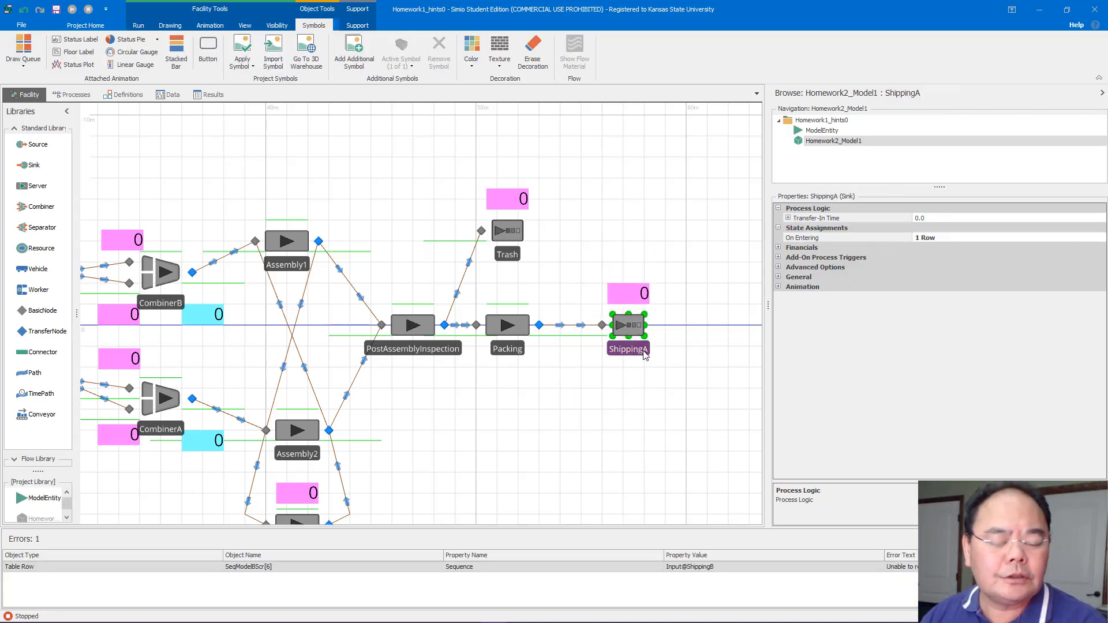
double_click(645, 351)
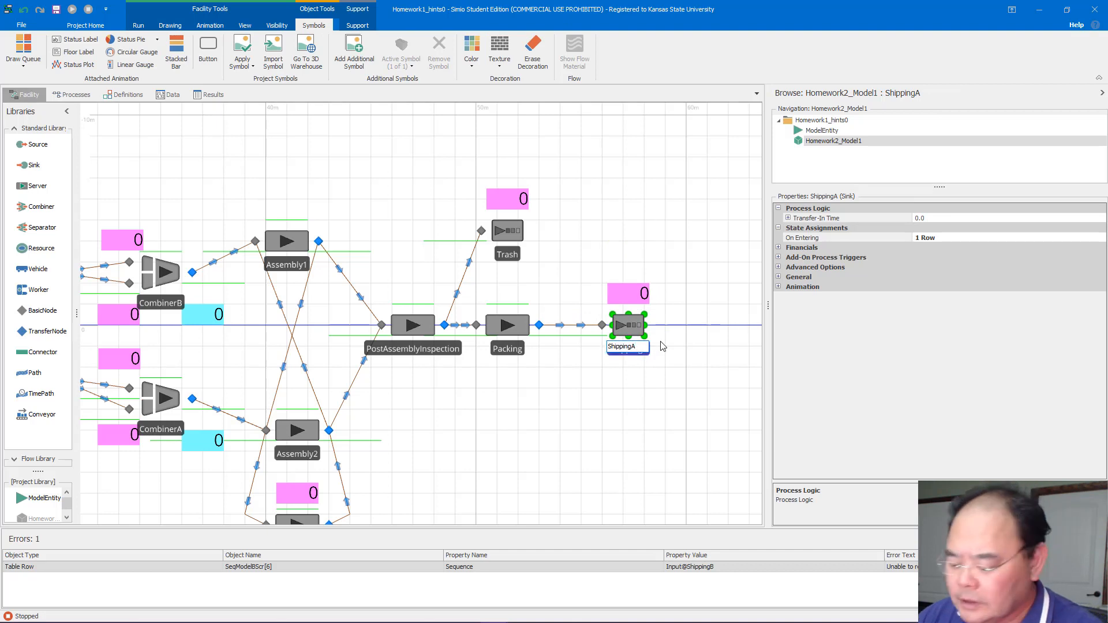
key("Return")
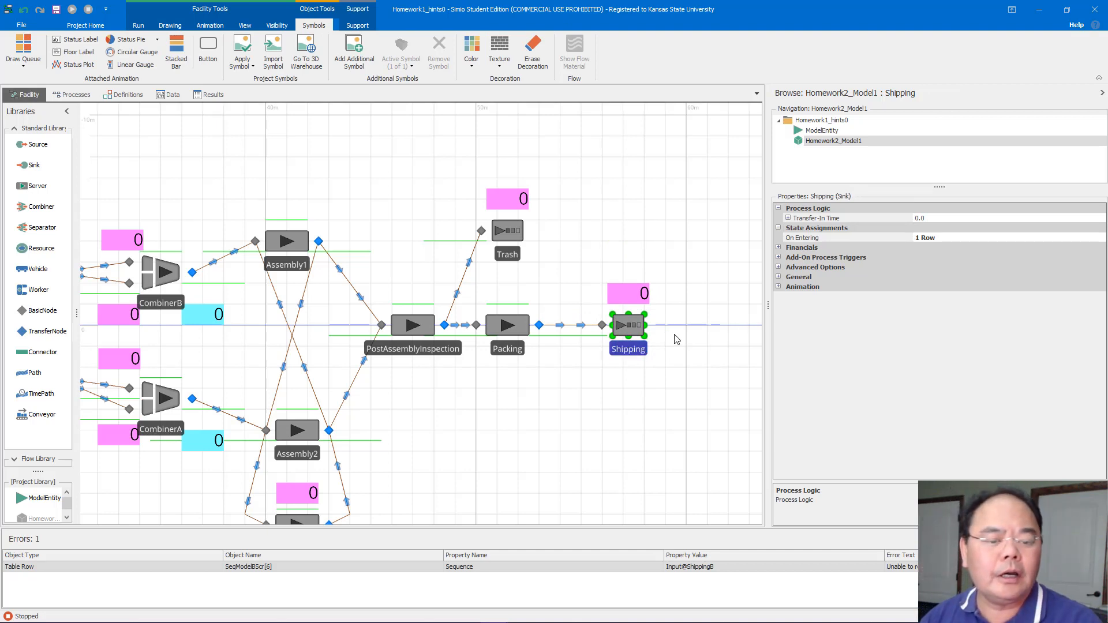
Change the Shipping sink's On Entering assignment of TVA_Prod to TVA_Prod + Entity.Is.ModelA
left_click_drag(677, 340, 553, 345)
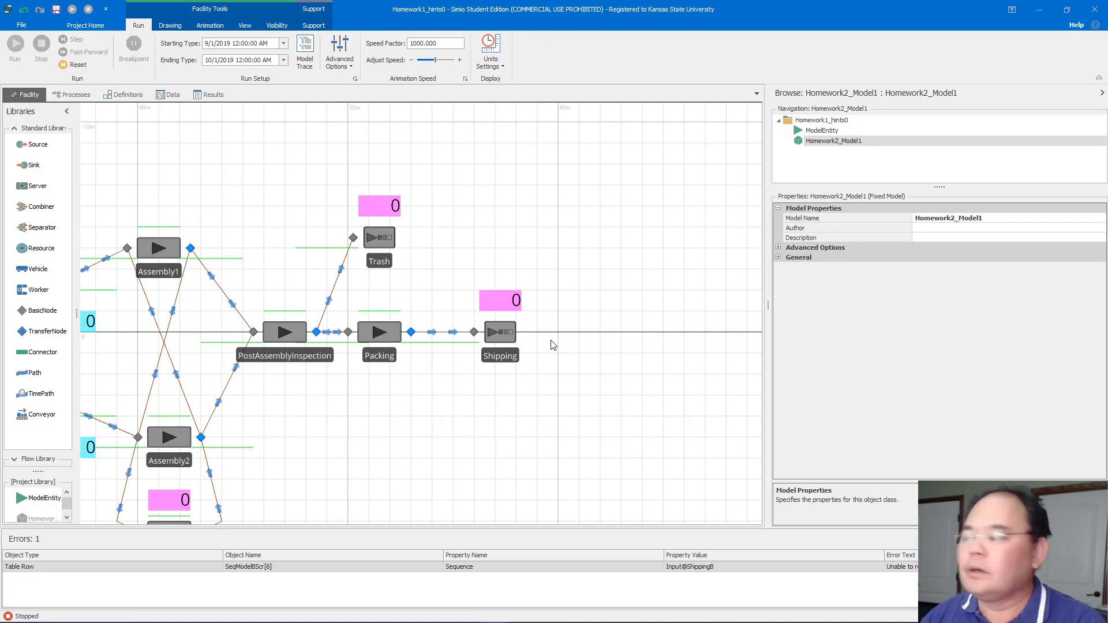
left_click(518, 333)
left_click(977, 238)
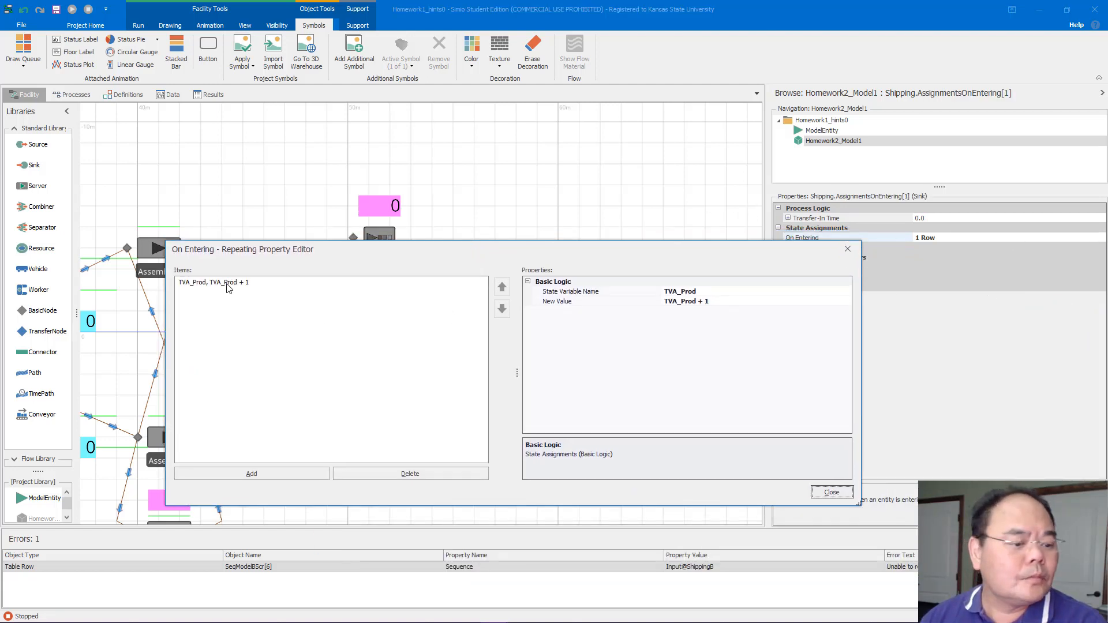
left_click(228, 283)
left_click(704, 303)
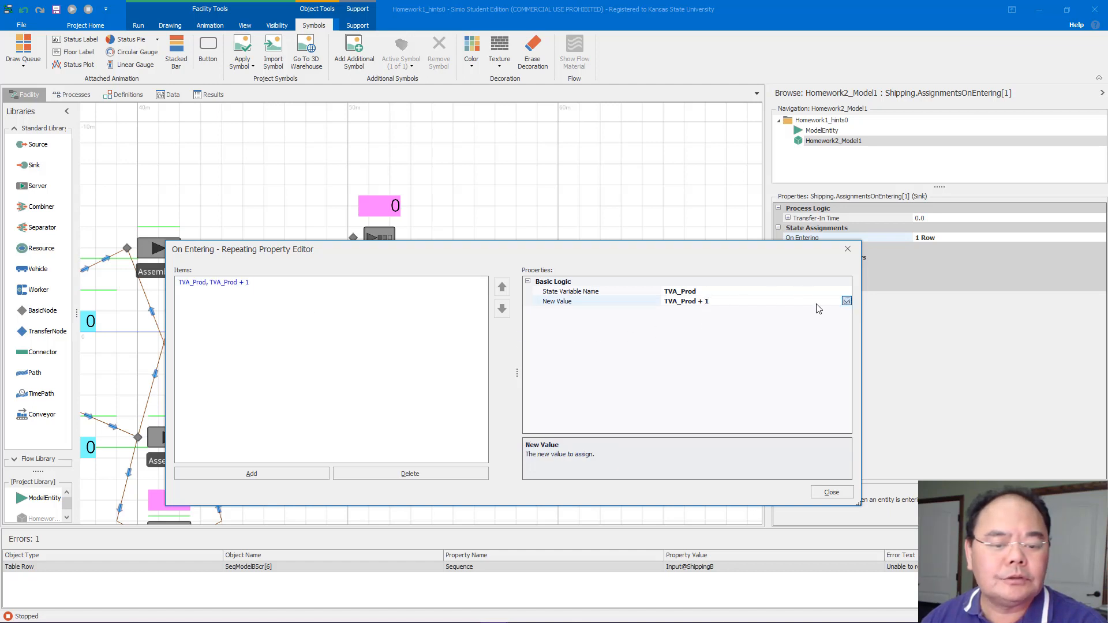
left_click(846, 301)
left_click(656, 315)
key("BackSpace")
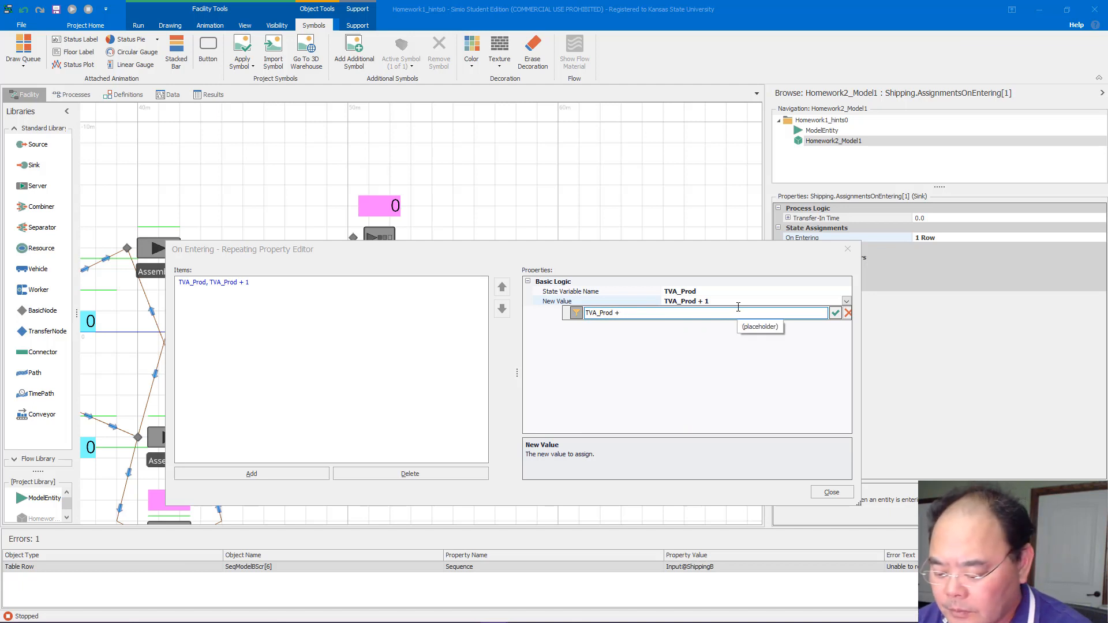
type("En")
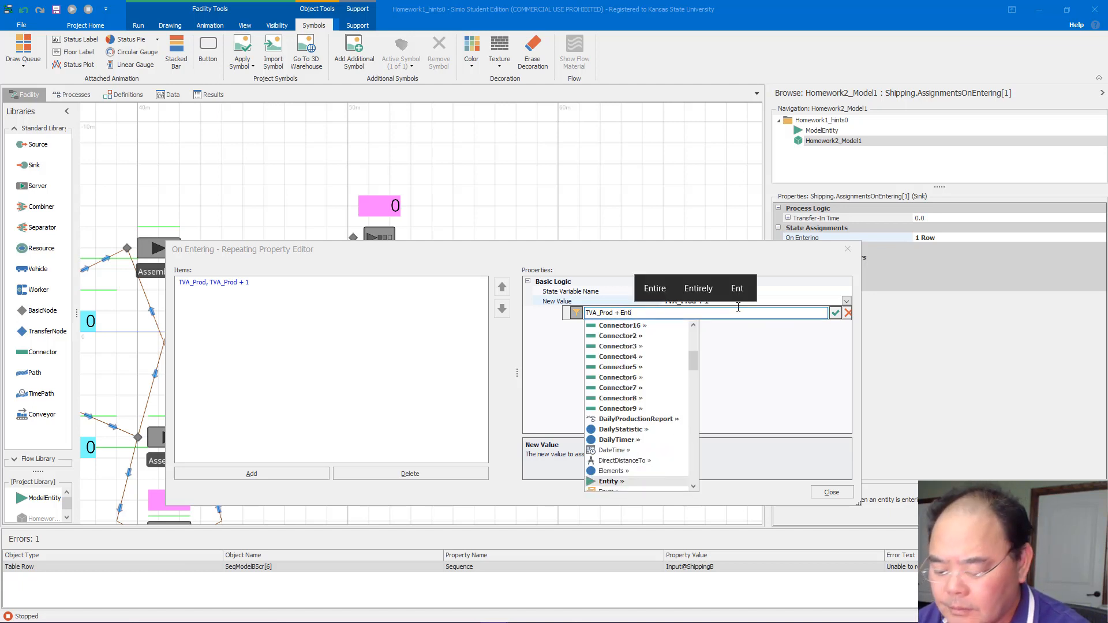
type("ti")
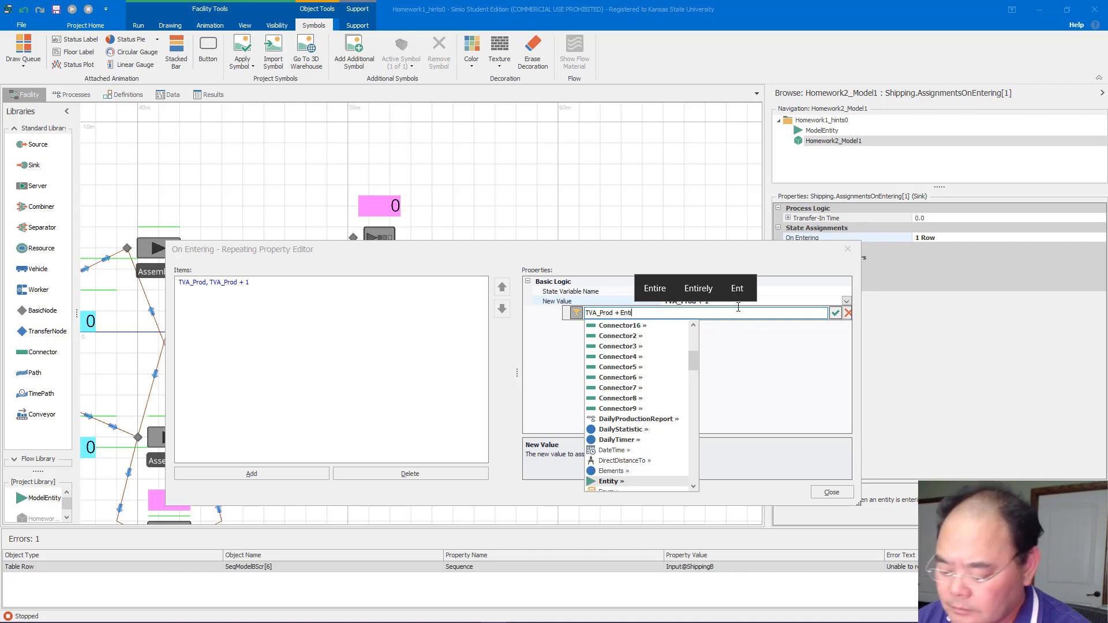
type("ty.Is.")
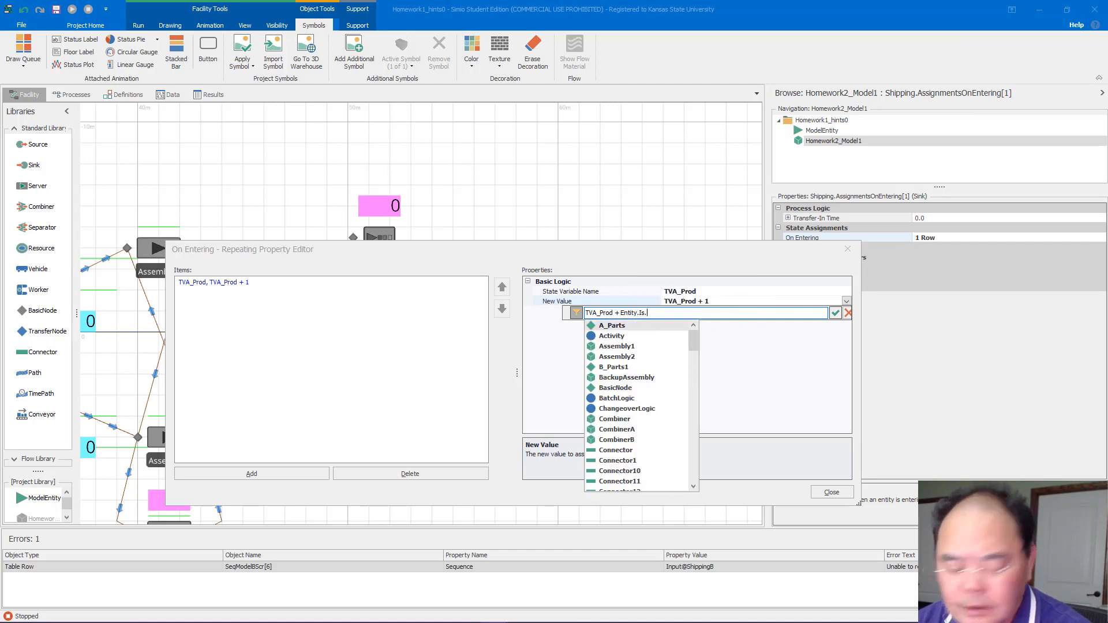
type("Mod")
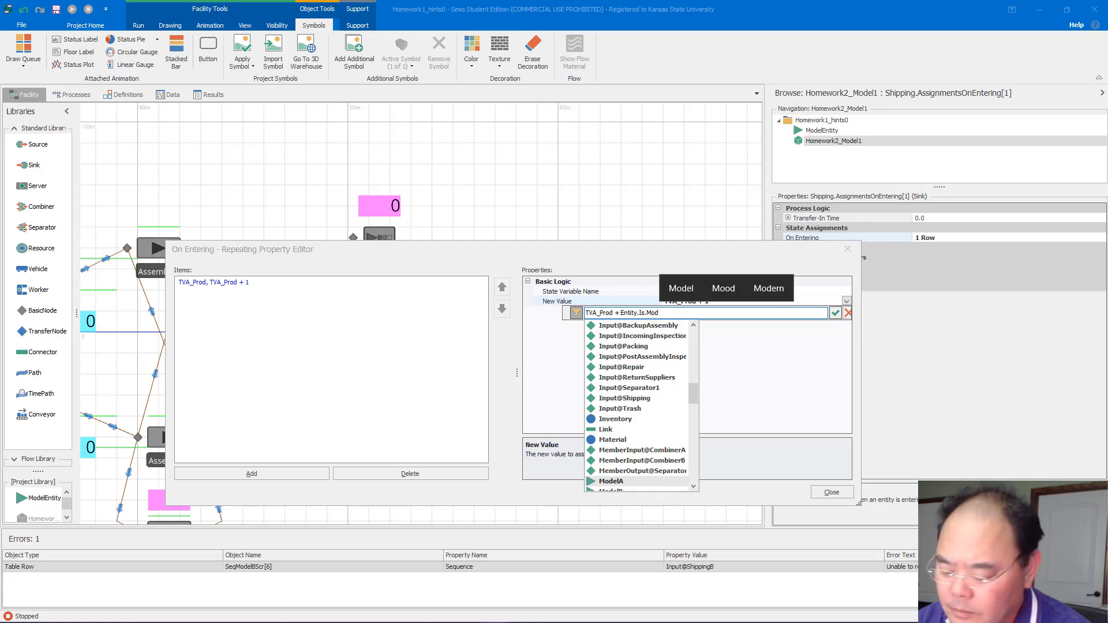
key("Return")
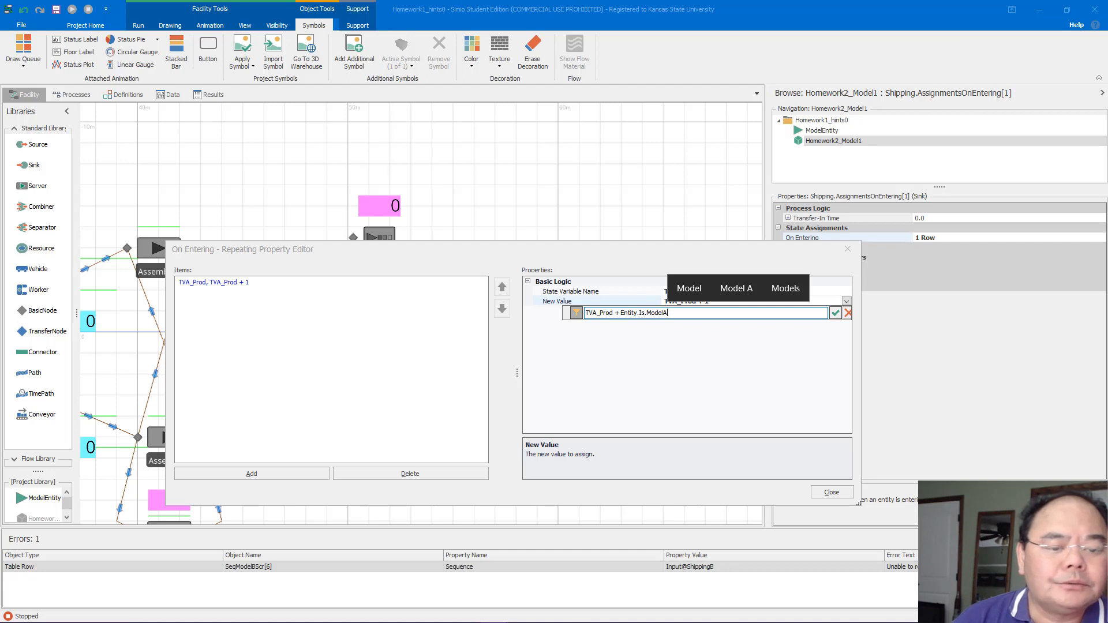
left_click(836, 313)
Add a second On Entering assignment on the Shipping sink for the state variable TVB_Prod
left_click(258, 481)
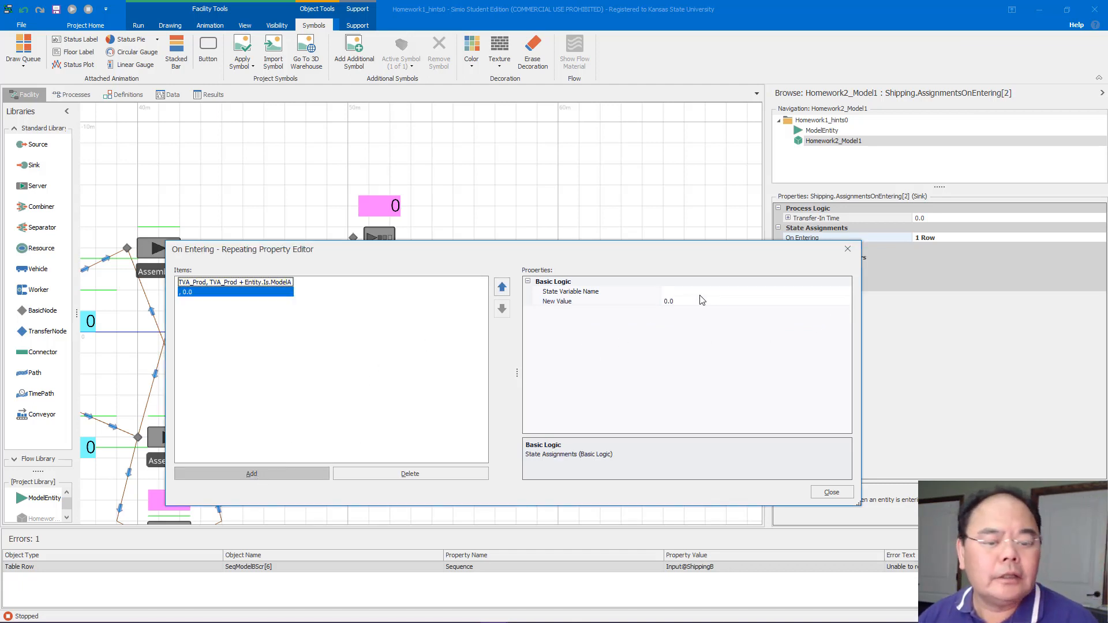
left_click(716, 291)
left_click(846, 292)
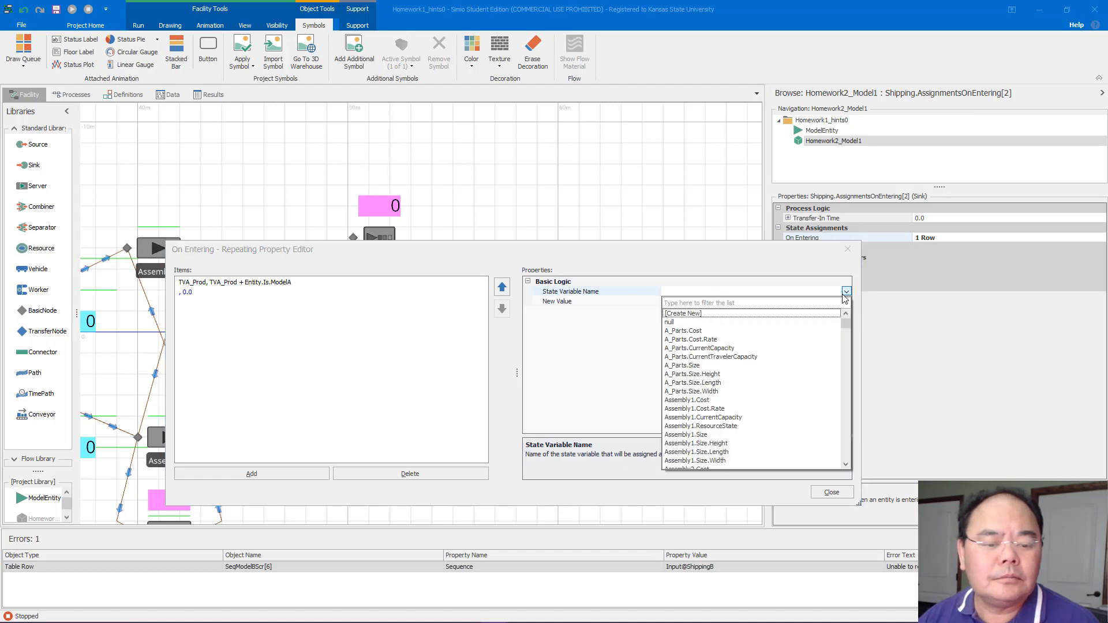
key("b")
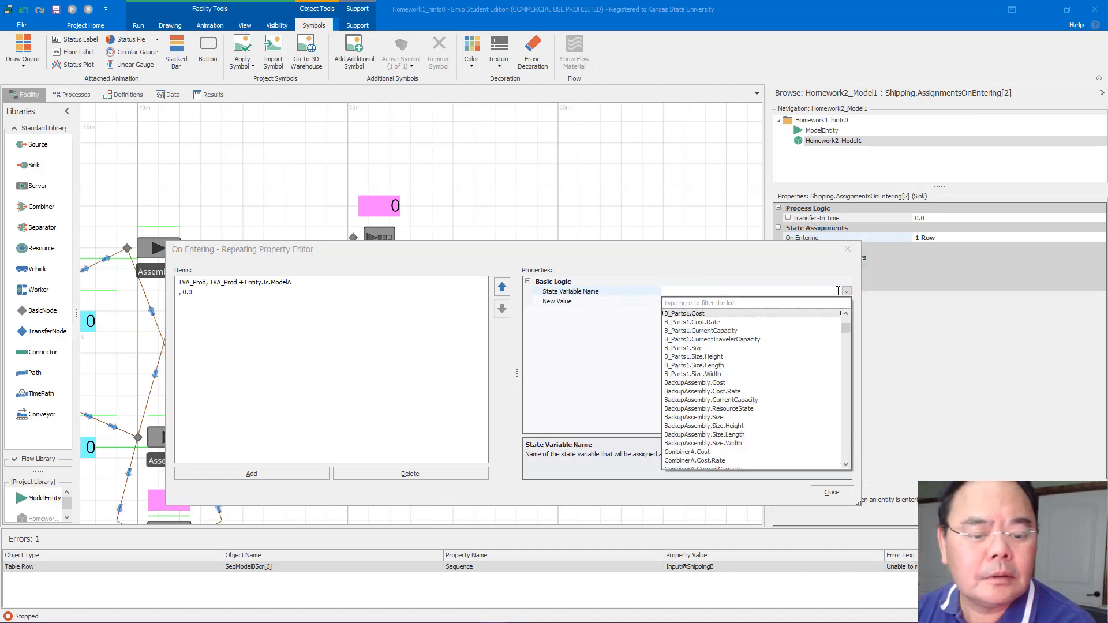
key("t")
key("t")
key("t")
key("t")
key("t")
key("t")
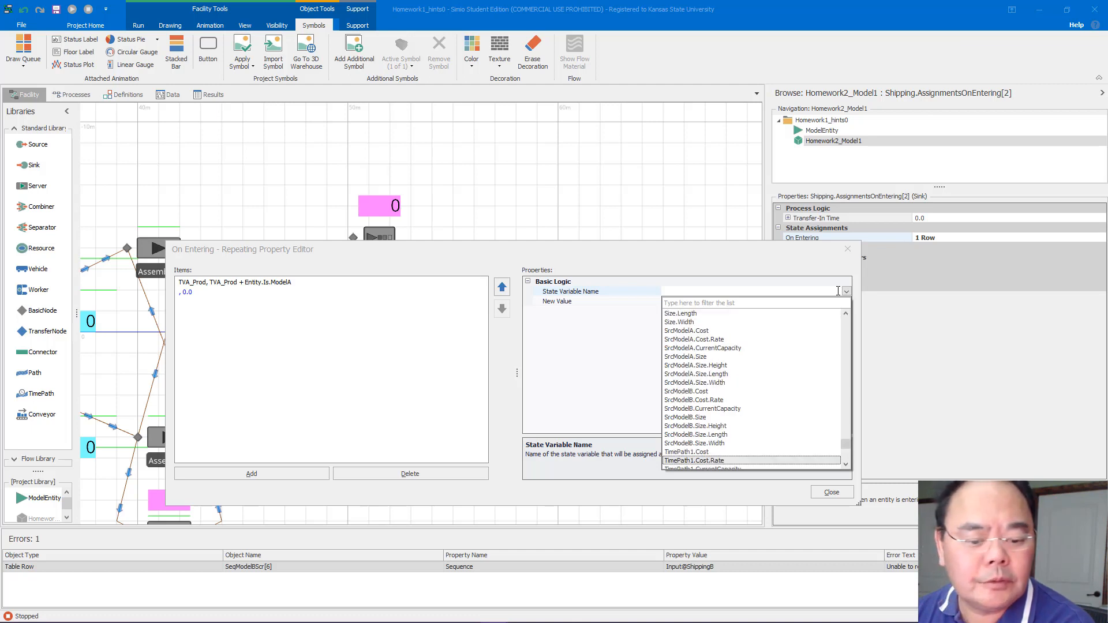
key("t")
key("t")
key("t")
key("t")
key("t")
key("t")
key("t")
key("t")
key("t")
key("t")
key("t")
key("t")
key("t")
key("t")
key("t")
key("t")
key("t")
key("t")
key("t")
key("t")
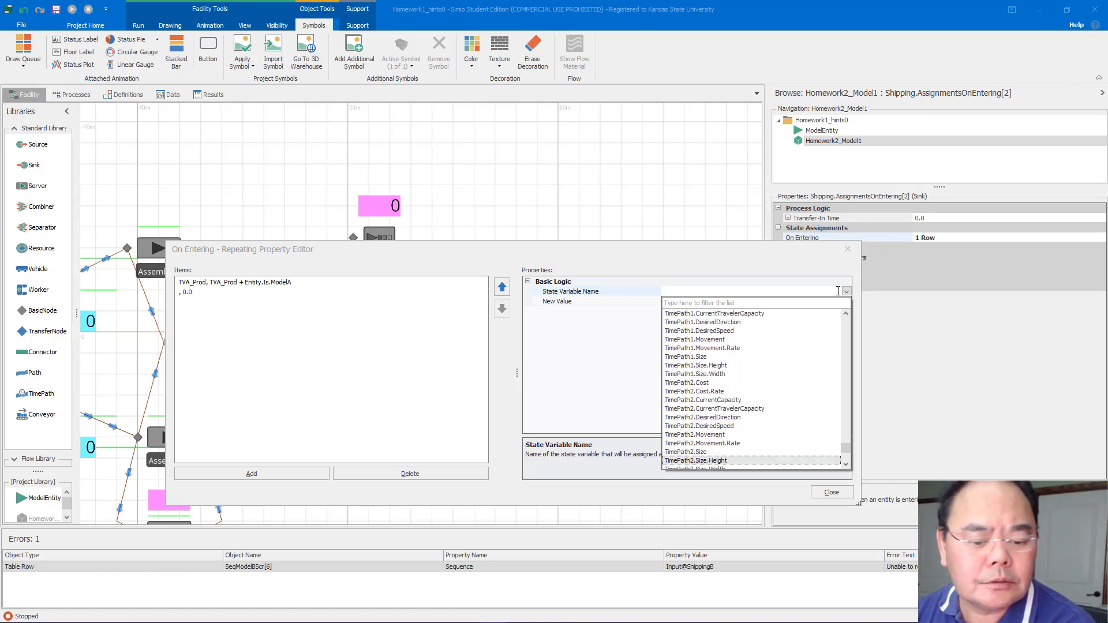
key("t")
key("t")
key("t")
key("t")
key("t")
key("t")
key("t")
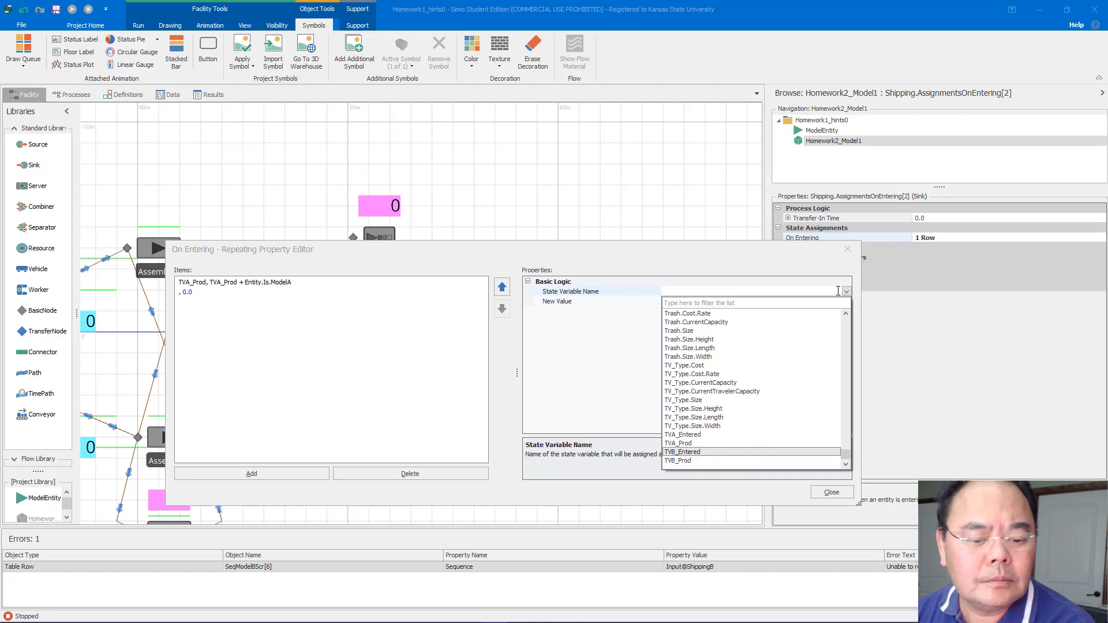
key("t")
key("t")
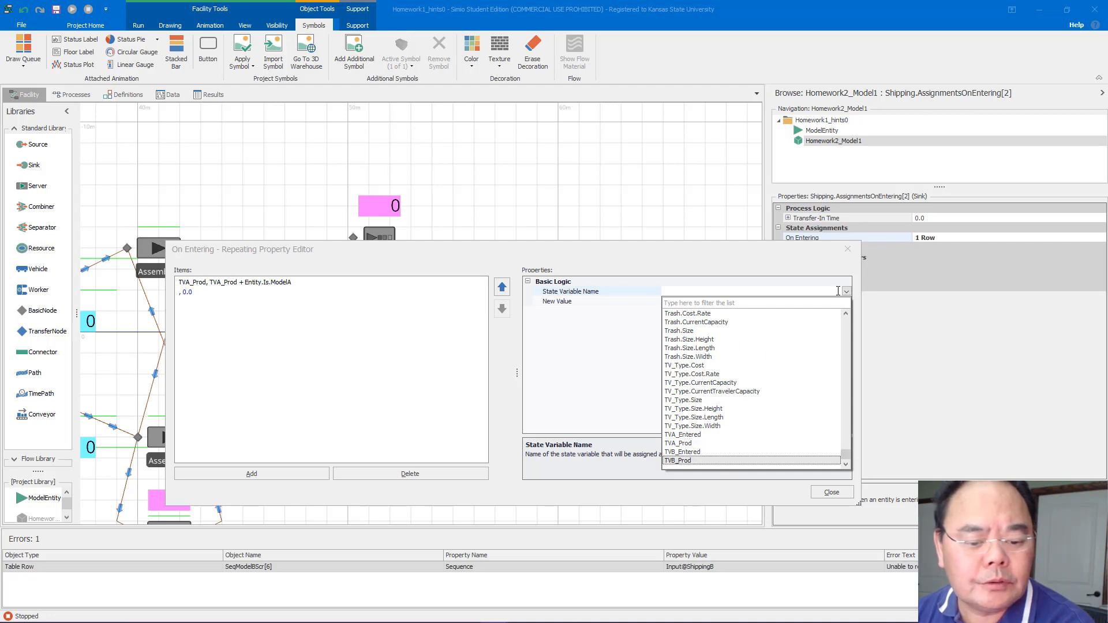
key("Return")
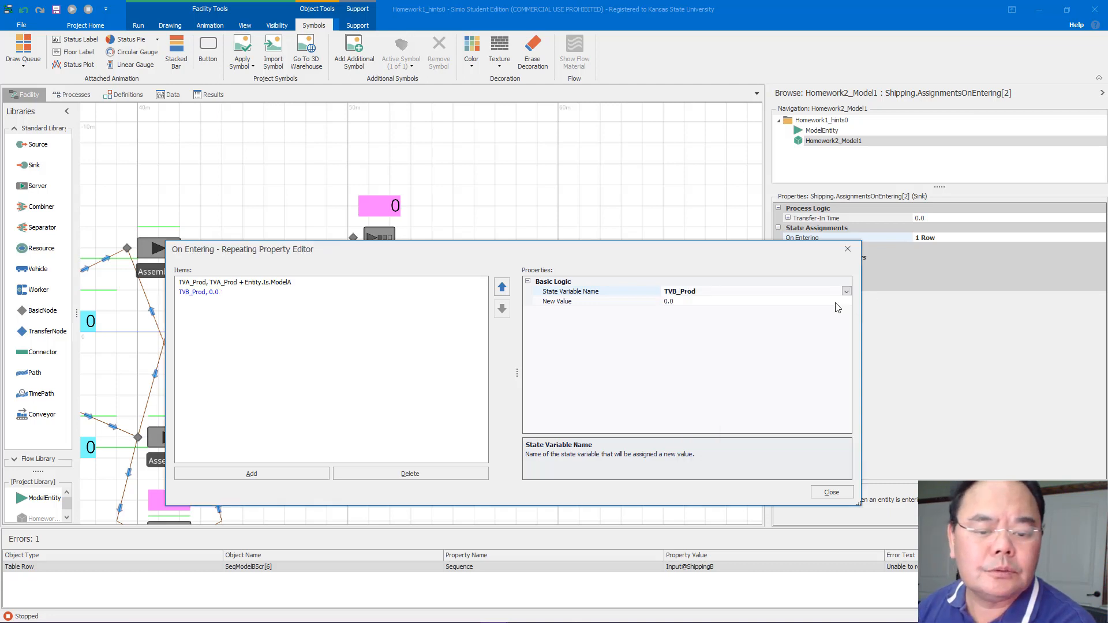
Set the TVB_Prod assignment's new value to TVB_Prod + Entity.Is.ModelB
left_click(841, 302)
left_click(846, 302)
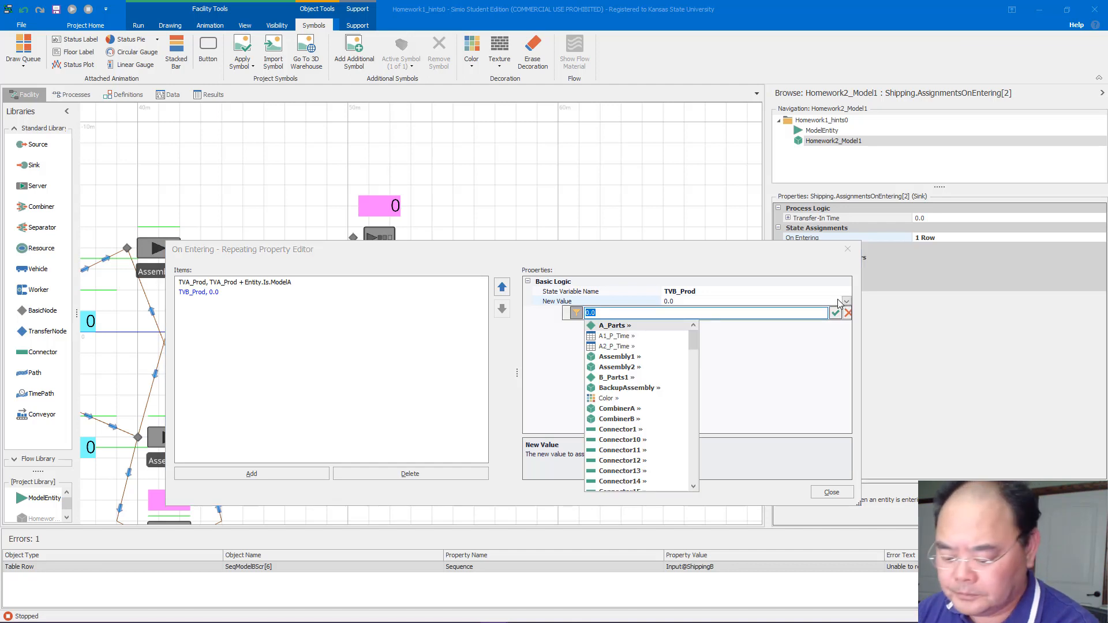
type("TVB_P")
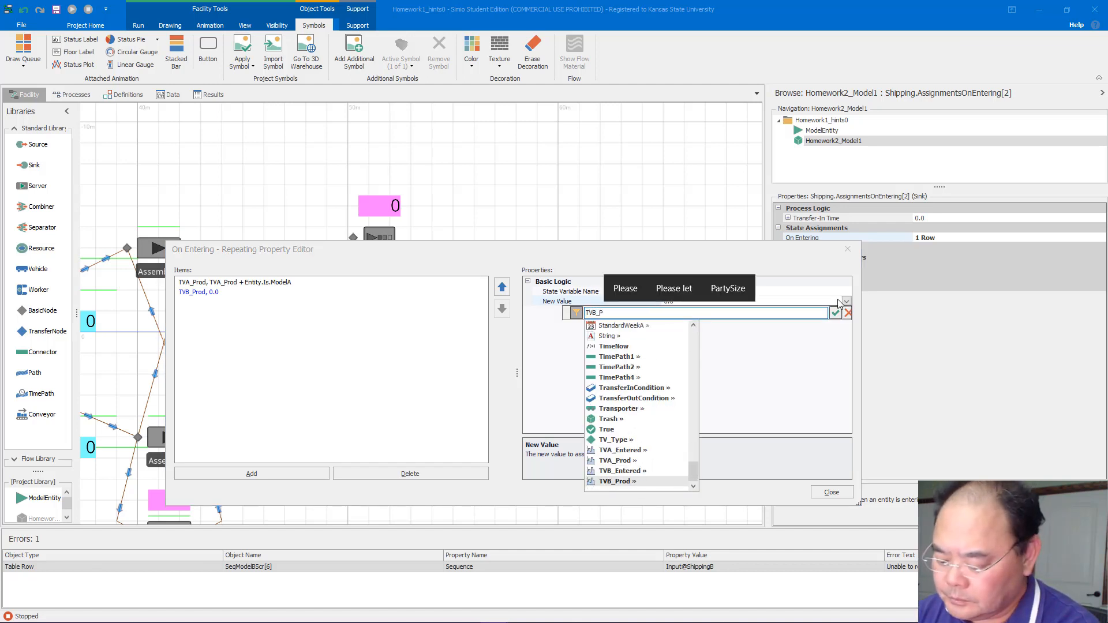
key("Tab")
type("+")
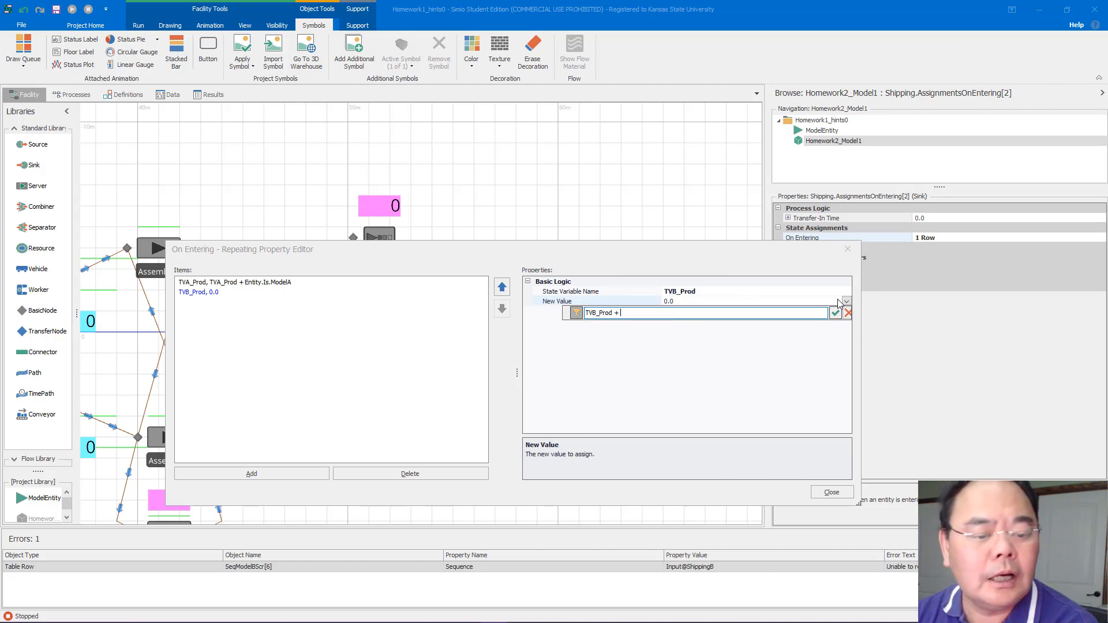
type(" En")
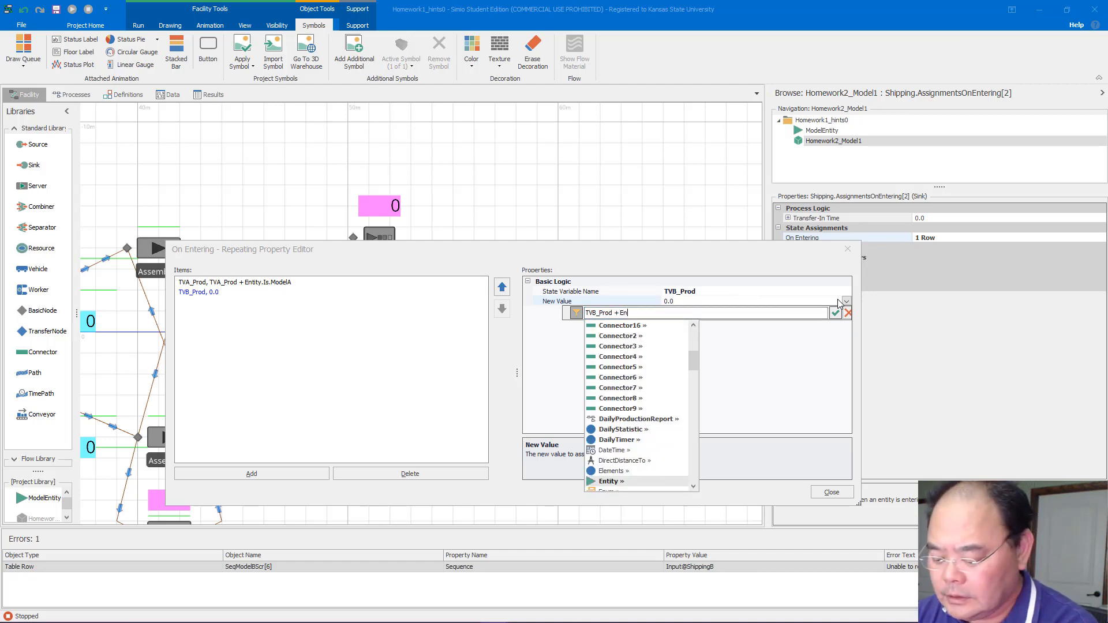
type("tity.Is")
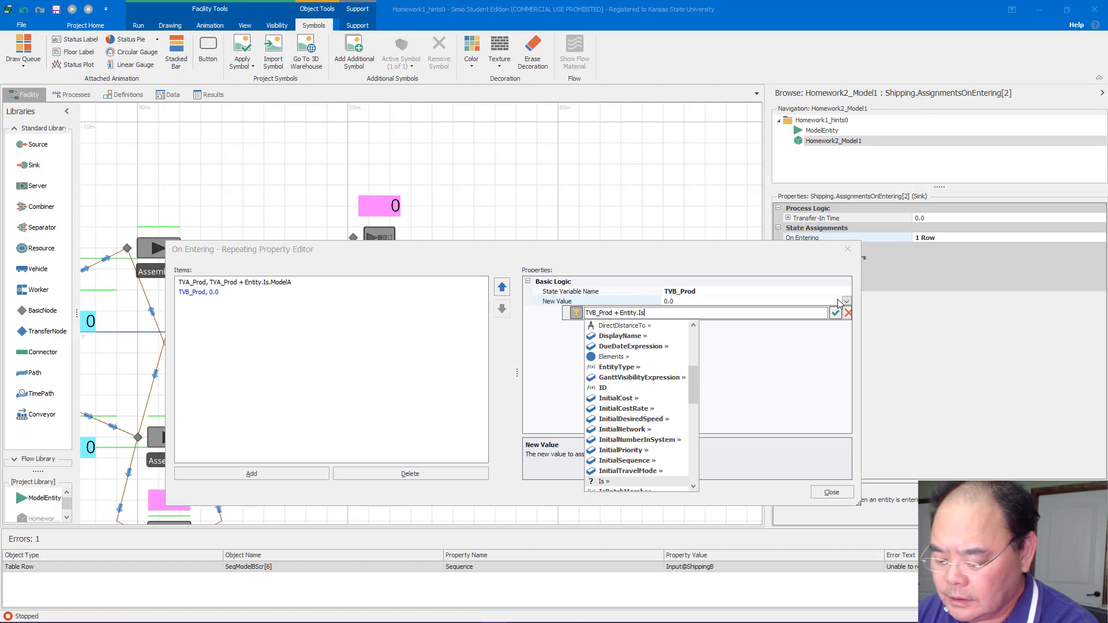
type(".")
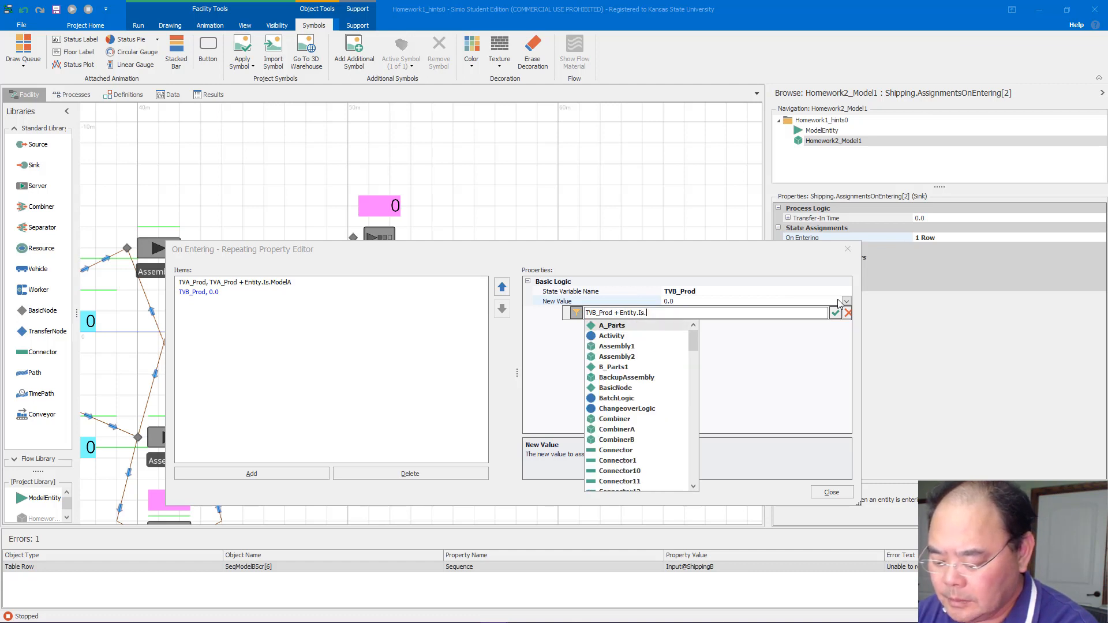
type("Mode")
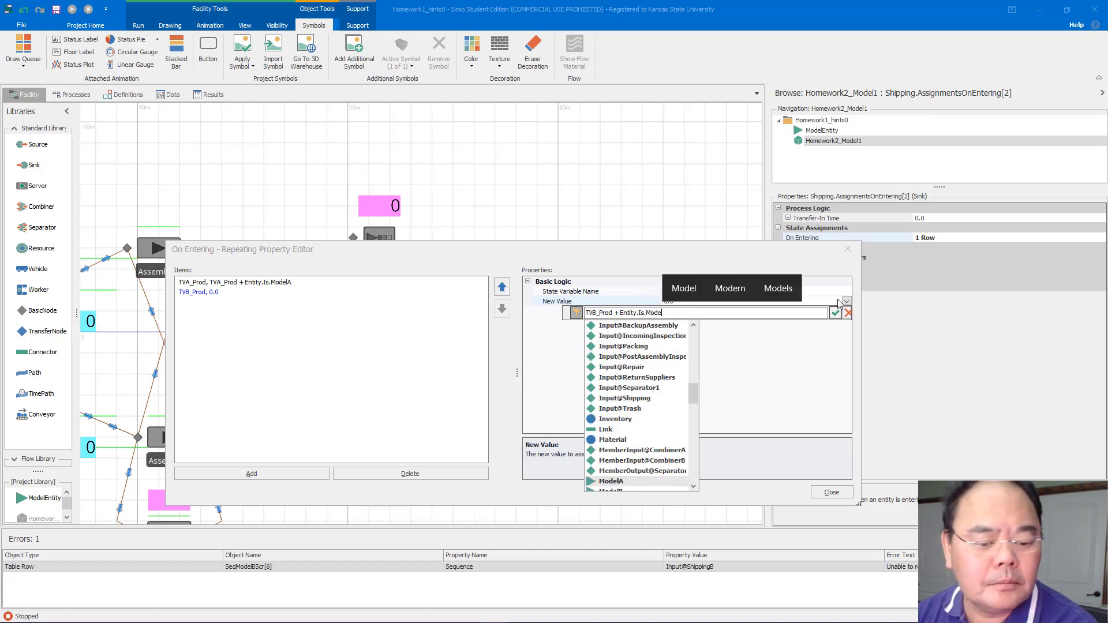
key("Down")
key("Return")
key("Return")
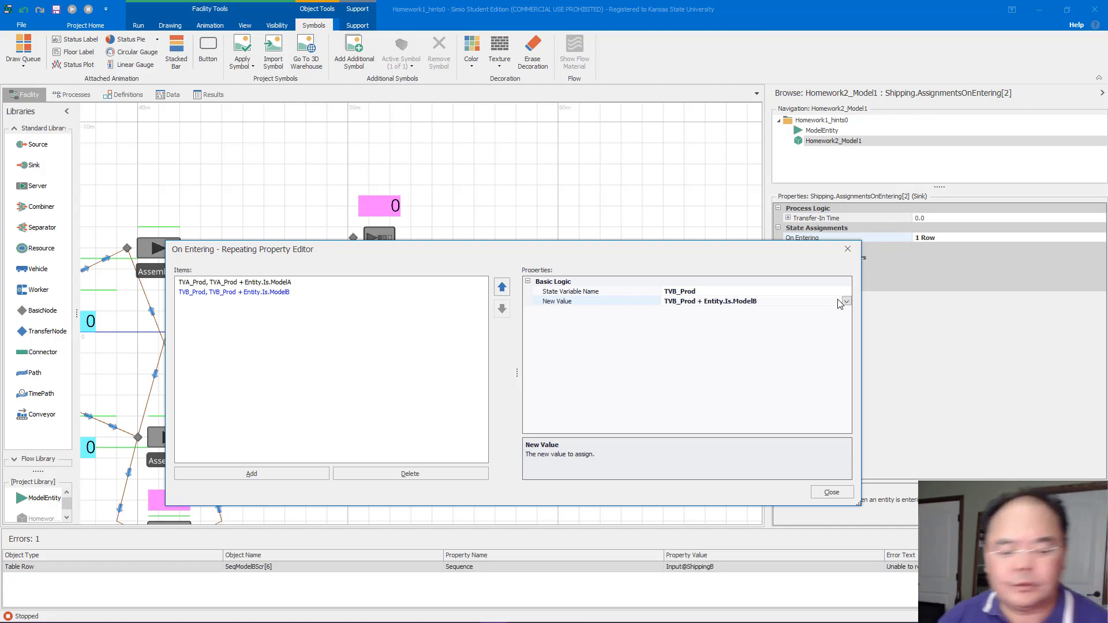
Set the sixth Sequence entry of the Seq Model B Scr table to Input@Shipping
left_click(832, 492)
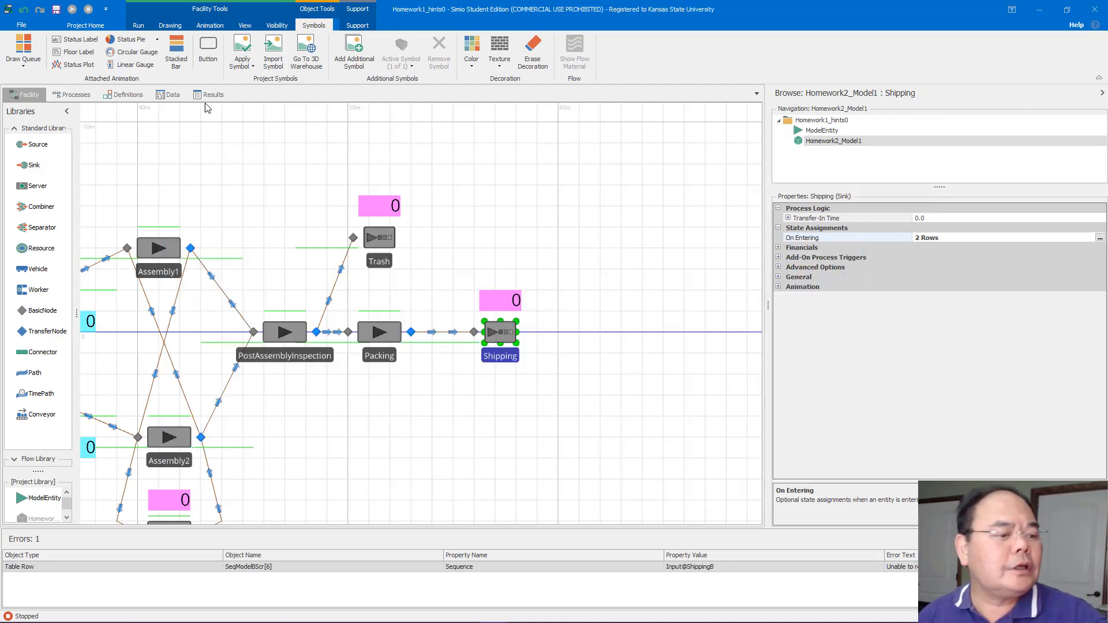
left_click(169, 94)
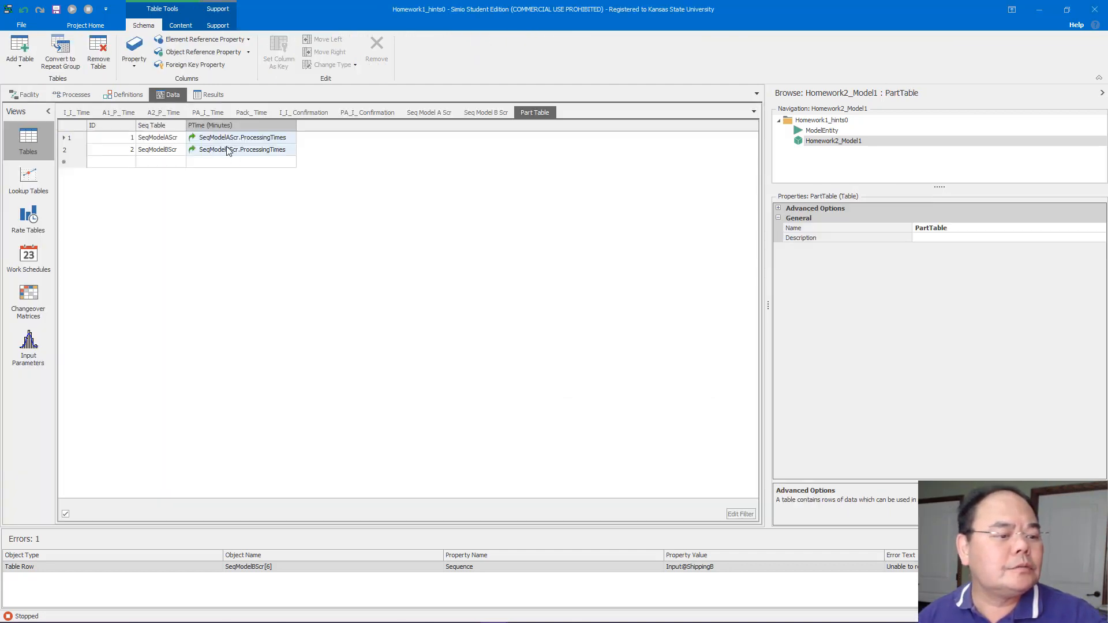
left_click(470, 111)
left_click(149, 199)
left_click(149, 199)
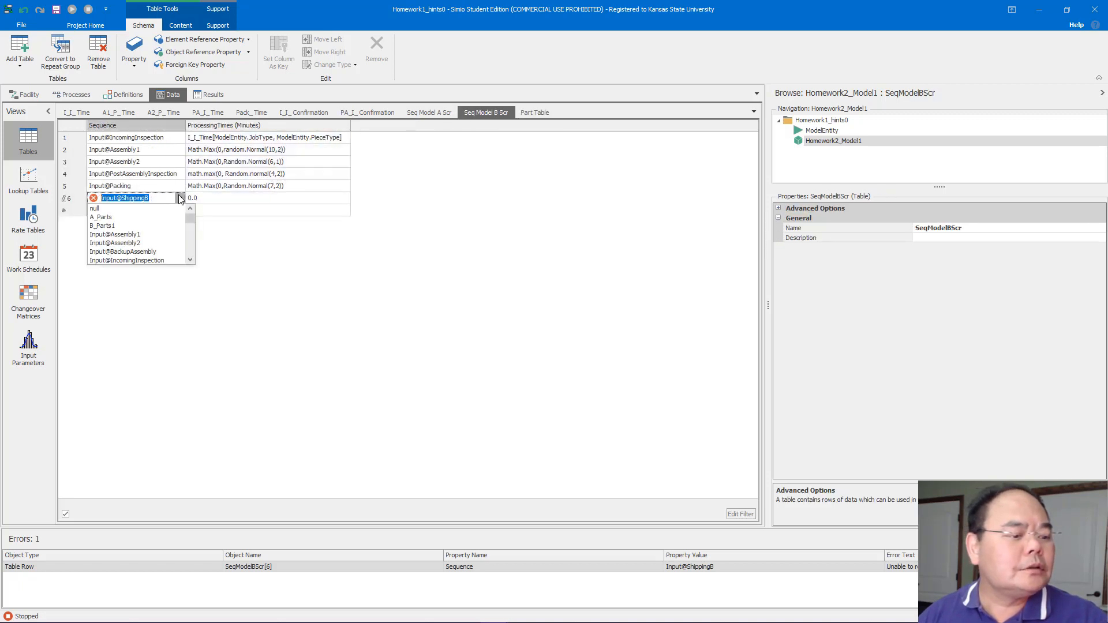
scroll(191, 245, "down", 2)
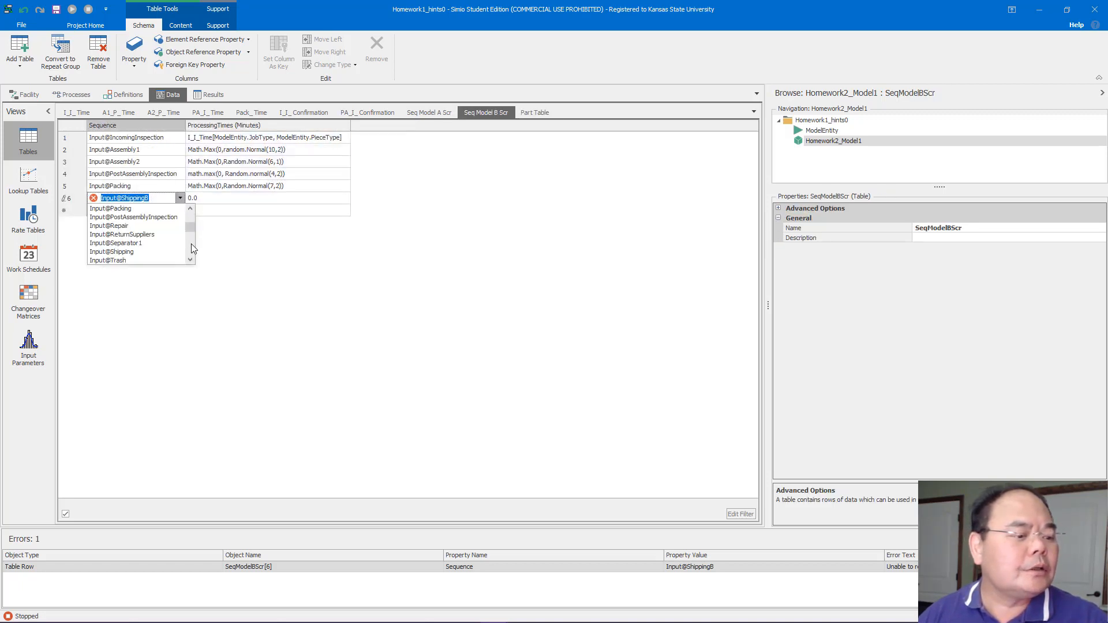
left_click(176, 236)
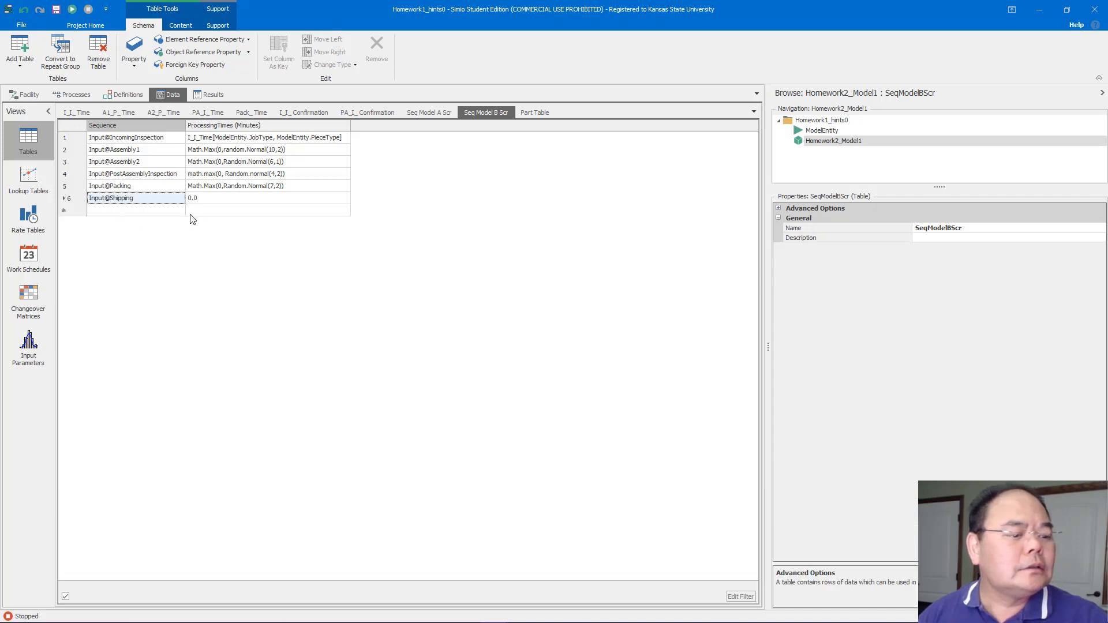
Move the Shipping sink slightly left along the main line after Packing
left_click(418, 115)
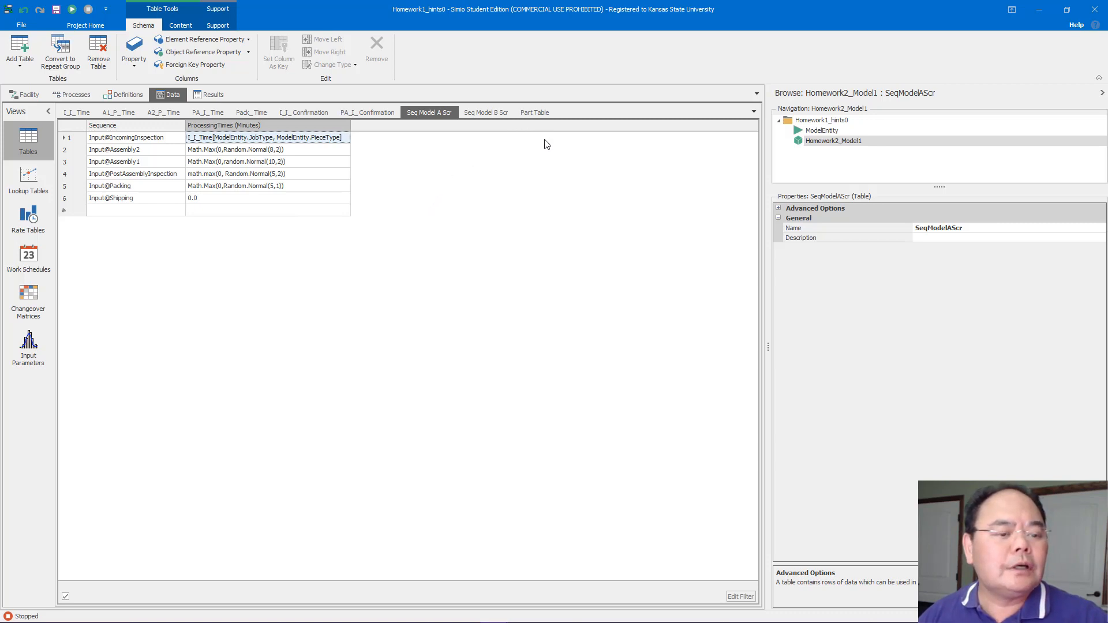
left_click(23, 97)
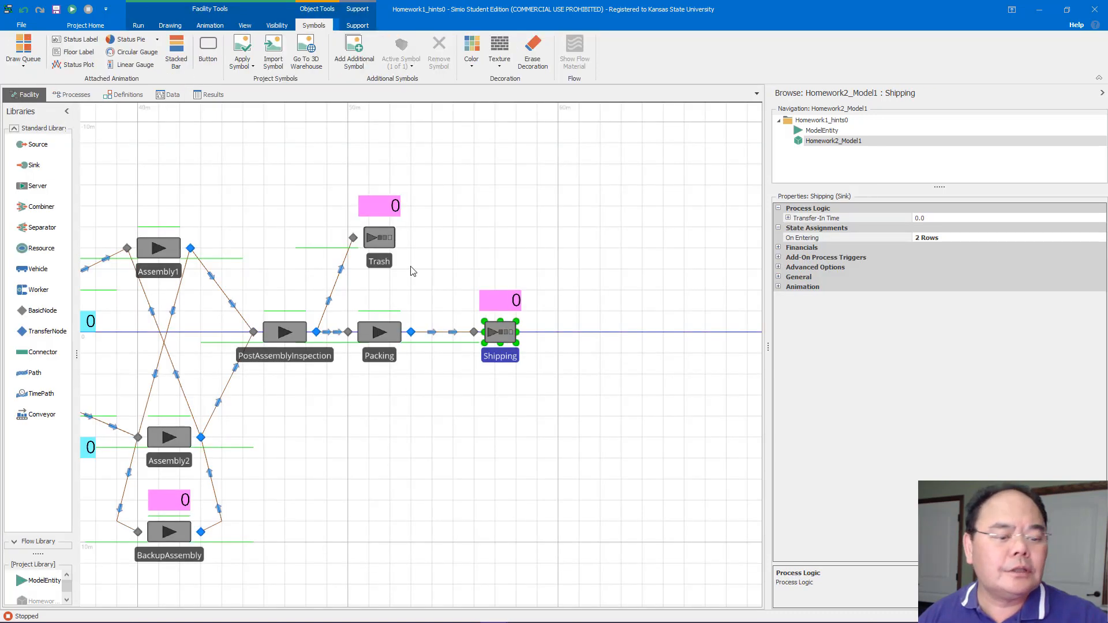
mouse_move(494, 338)
left_mouse_down()
mouse_move(452, 339)
mouse_move(477, 344)
left_mouse_up()
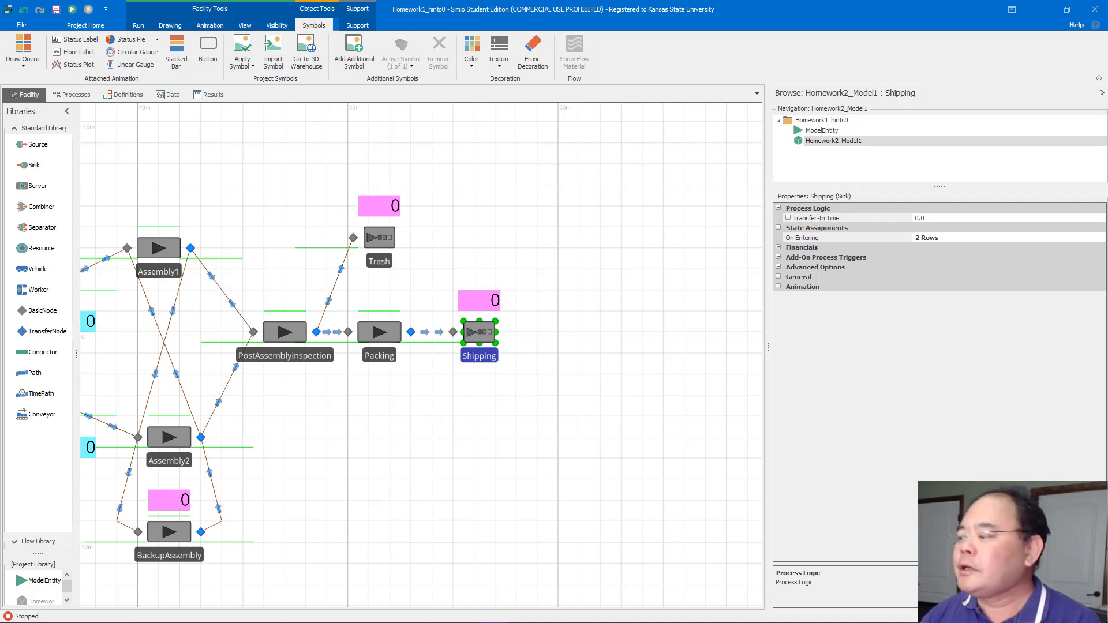
left_click(95, 40)
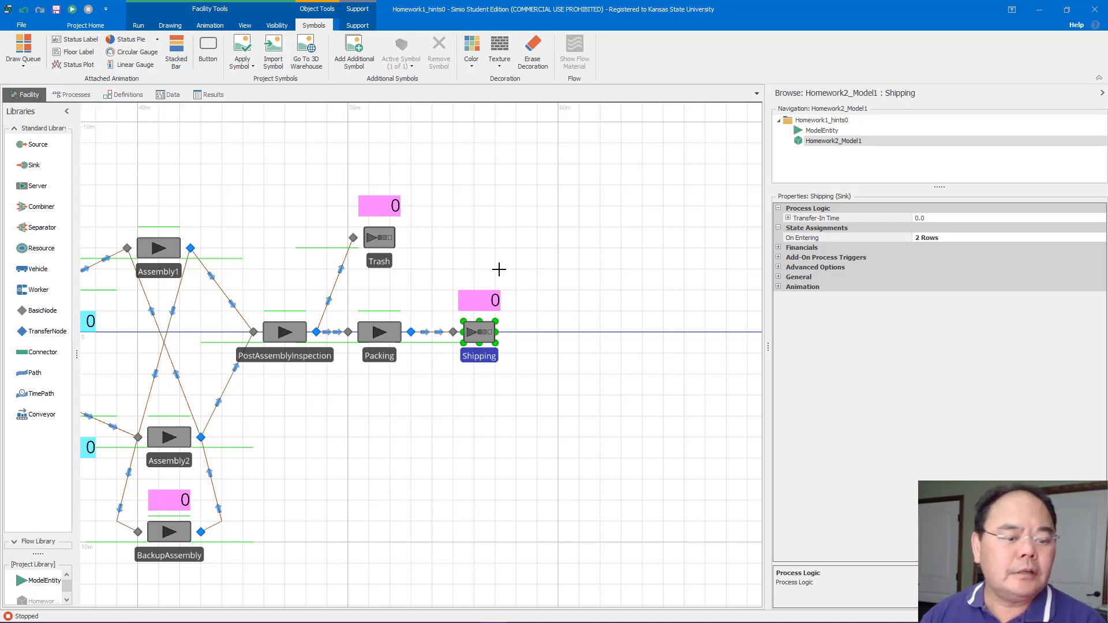
left_click_drag(501, 269, 551, 290)
scroll(613, 408, "down", 3)
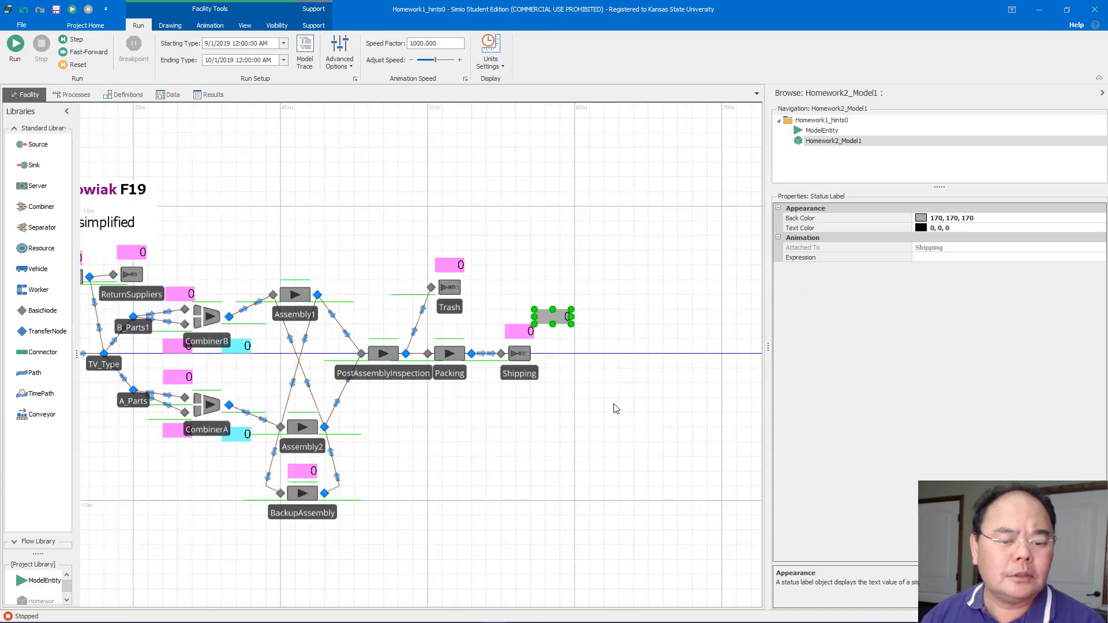
scroll(613, 408, "down", 3)
scroll(613, 408, "up", 5)
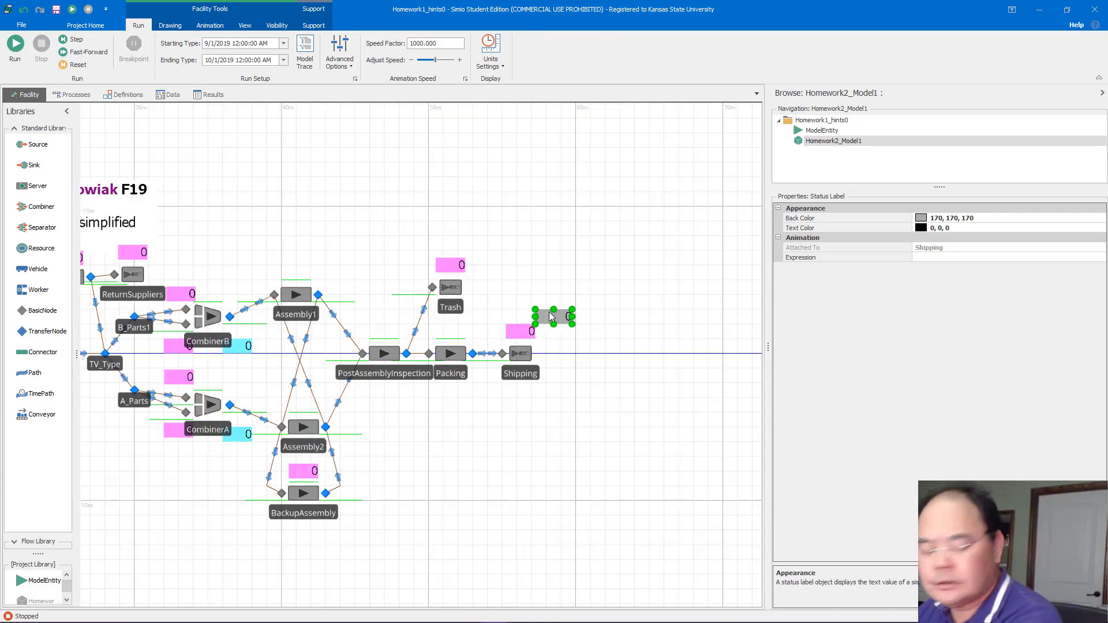
key("Delete")
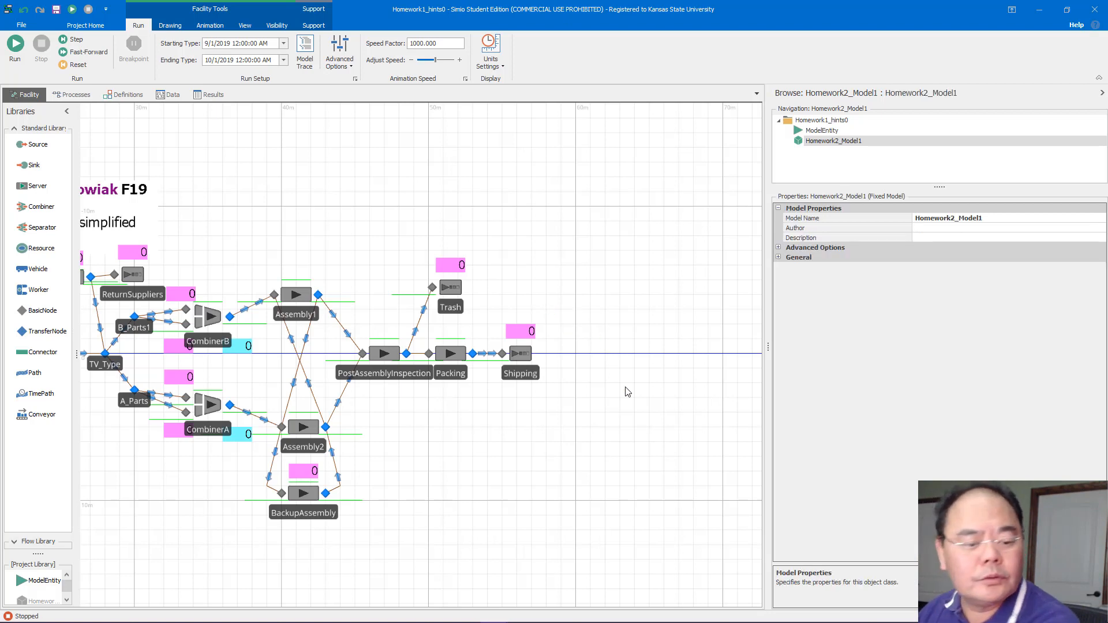
Move the TVA_Prod and TVB_Prod status labels next to the Shipping sink, one above and one below the main line
left_click_drag(645, 407, 376, 406)
left_click_drag(694, 311, 630, 334)
left_click(640, 334)
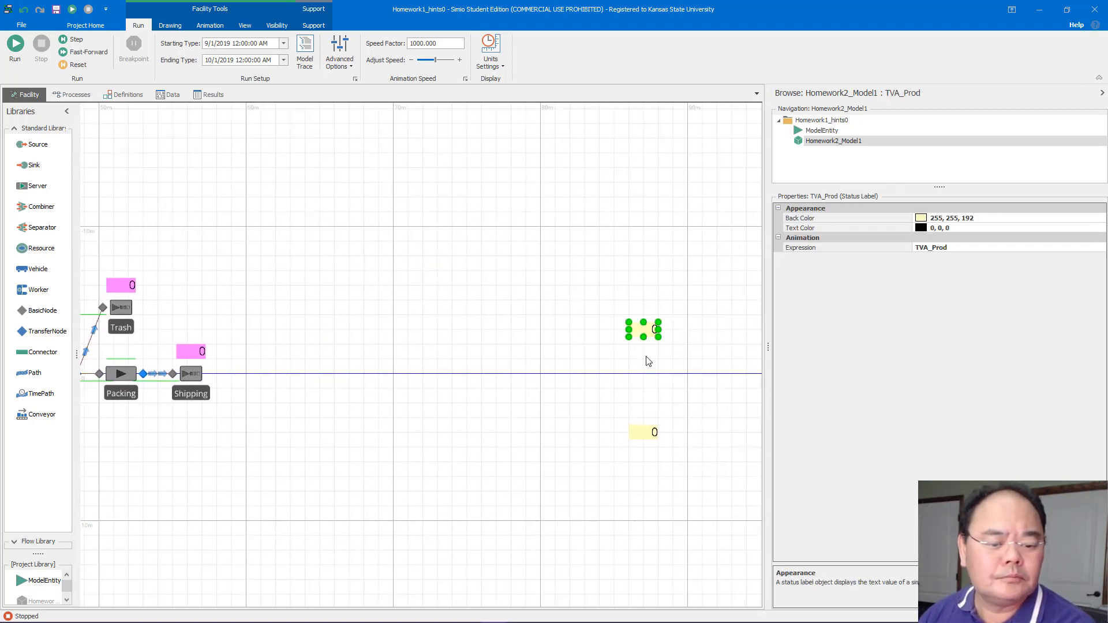
left_click(647, 434, "ctrl")
left_click_drag(647, 434, 433, 411)
left_click_drag(363, 417, 221, 426)
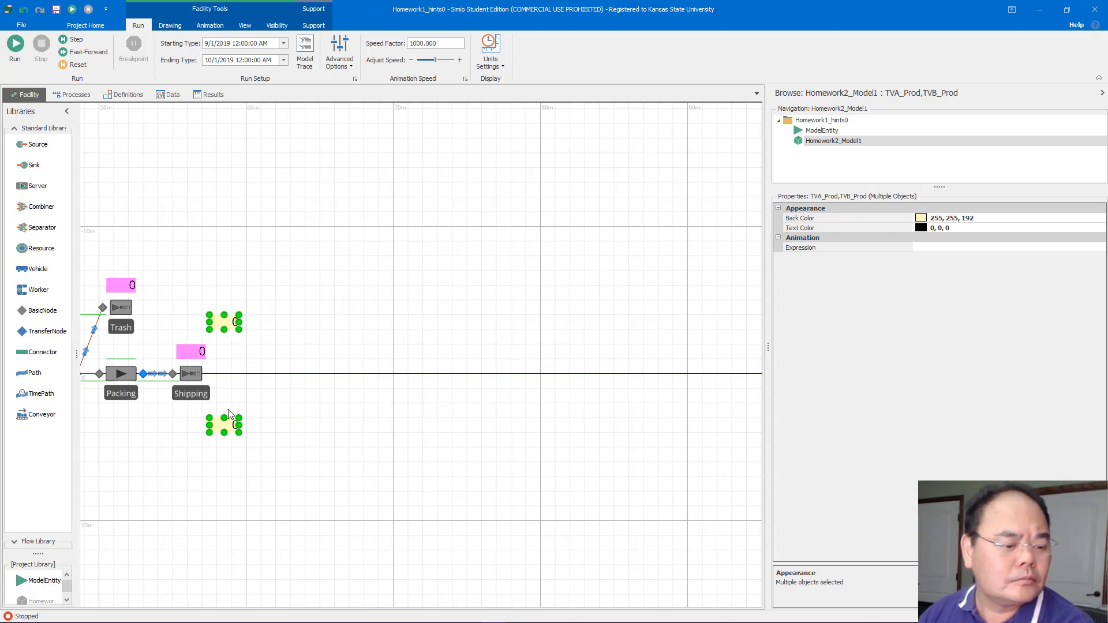
left_click(253, 363)
left_click_drag(225, 322, 225, 336)
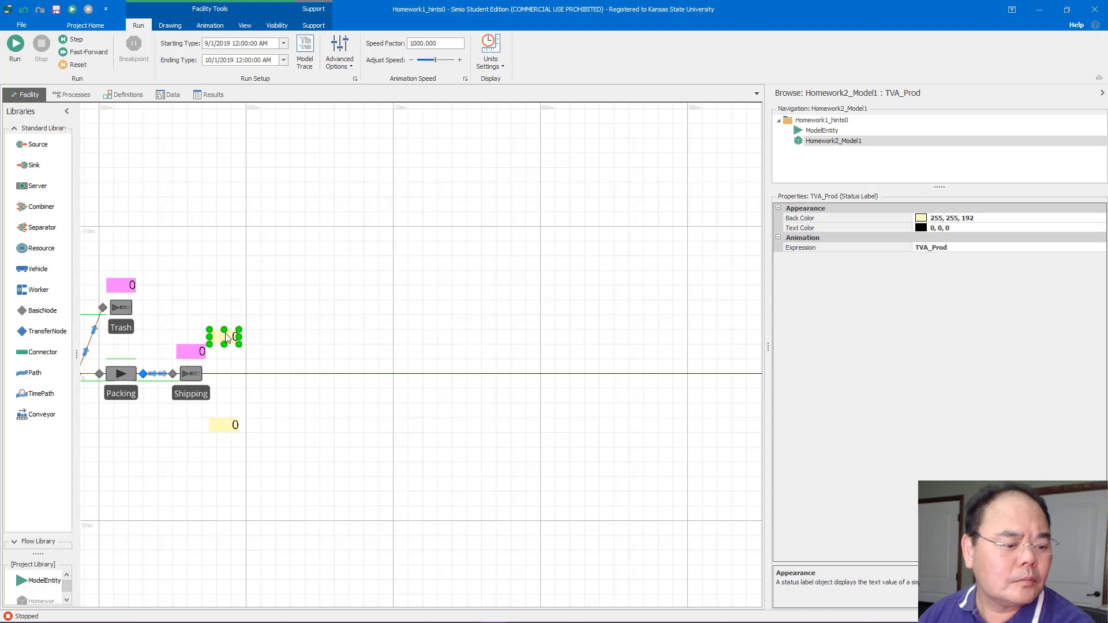
left_click_drag(218, 426, 225, 406)
left_click(170, 255)
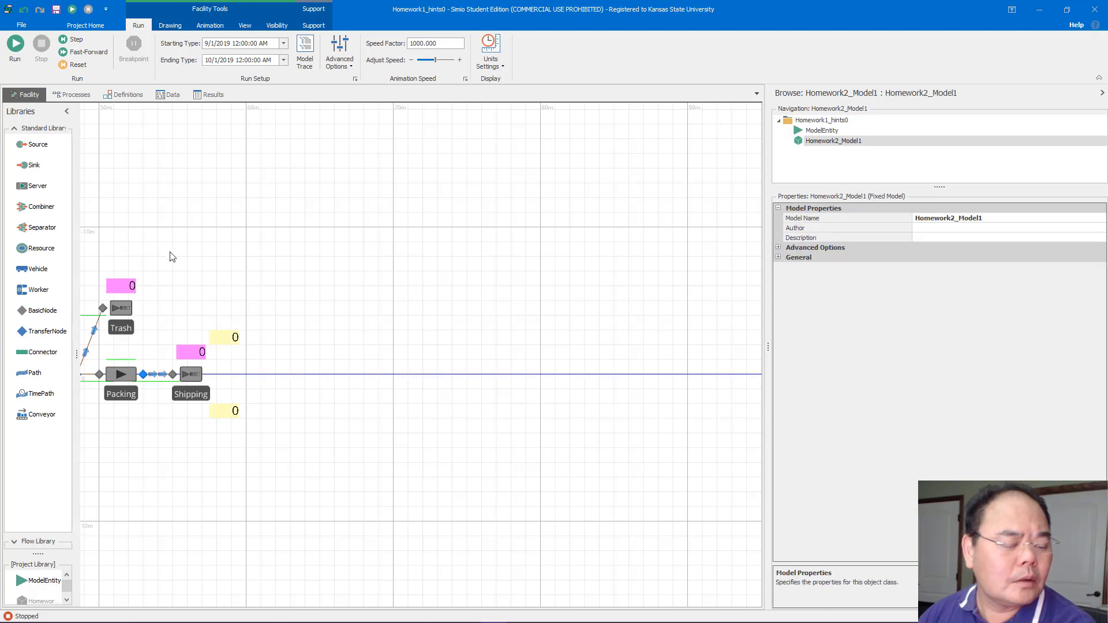
left_click_drag(171, 255, 606, 278)
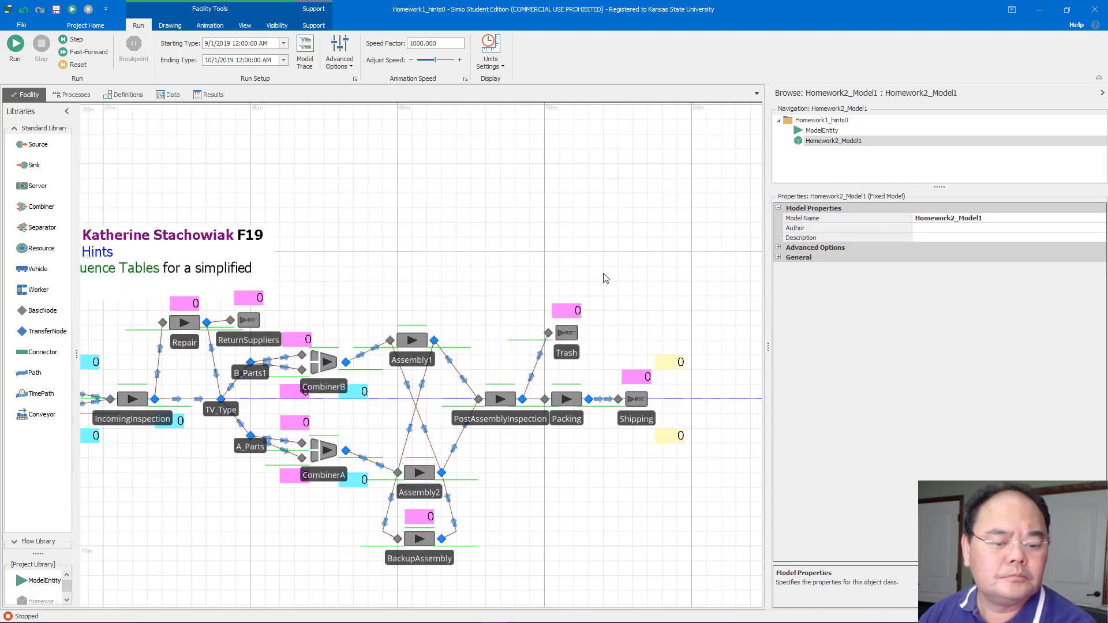
Run the simulation and fast-forward it to the end of the run
left_click(15, 44)
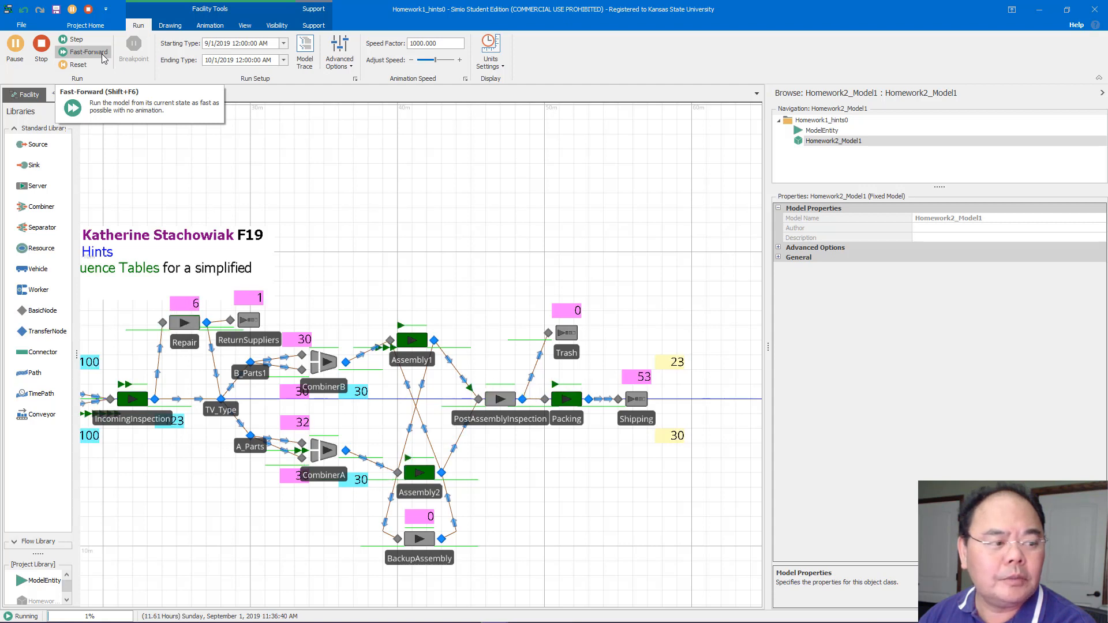
left_click(104, 57)
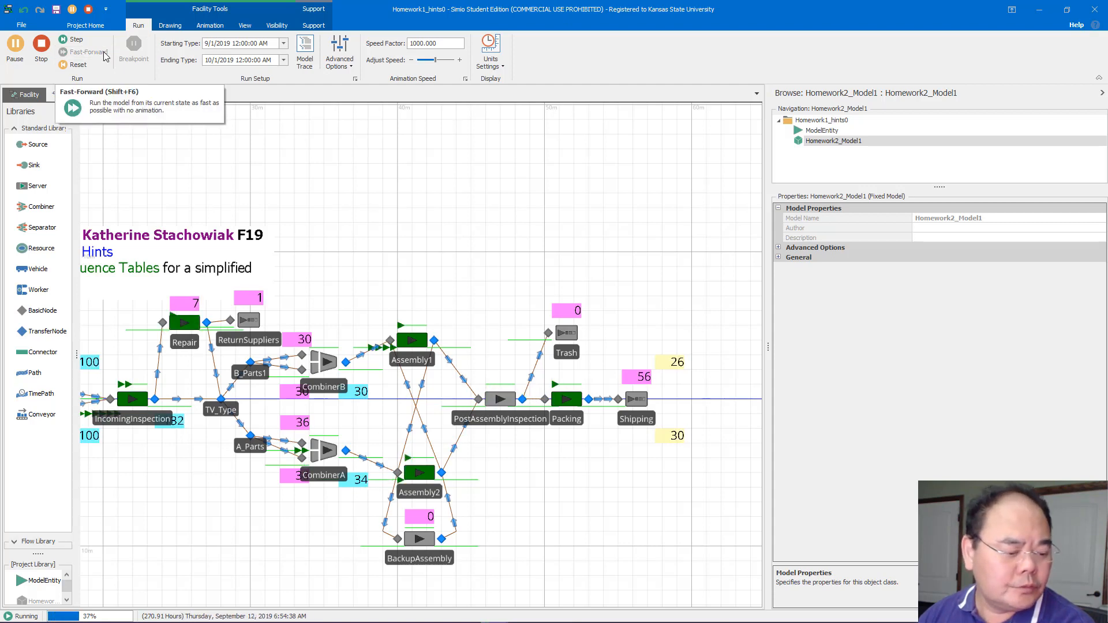
left_click(15, 45)
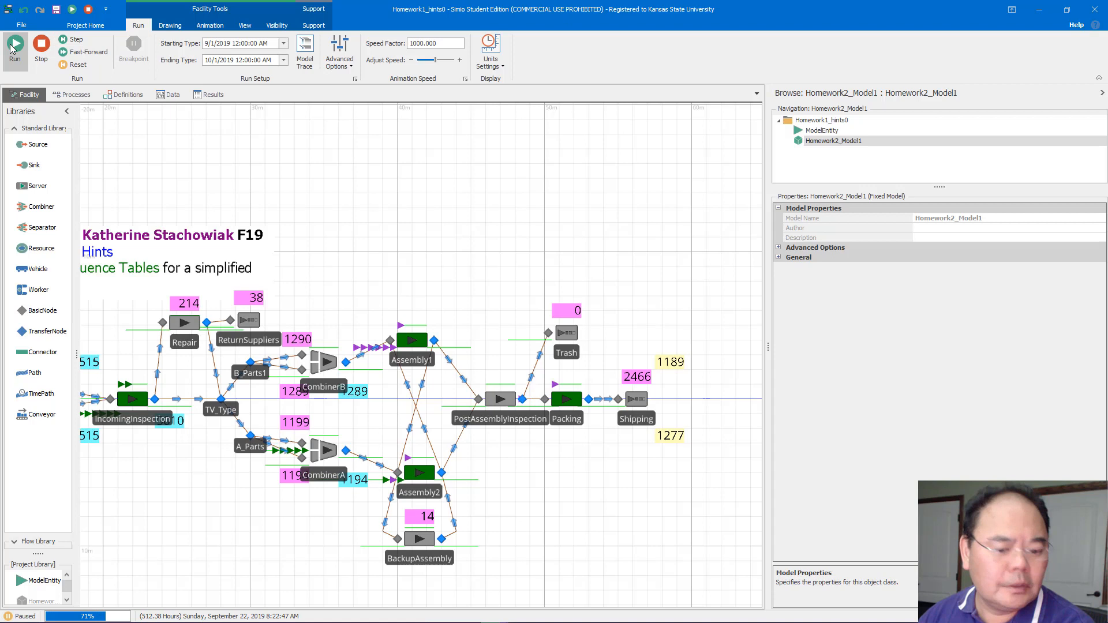
left_click(63, 52)
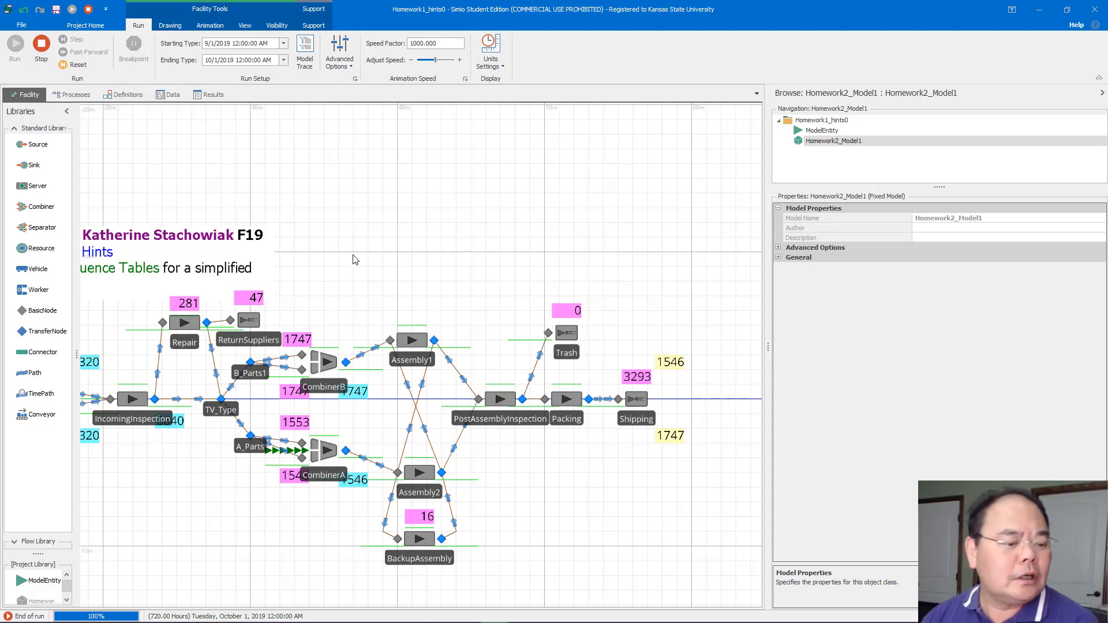
Place two new Server objects, one below the A_Parts area and one above Repair near the title text
left_click_drag(353, 257, 564, 242)
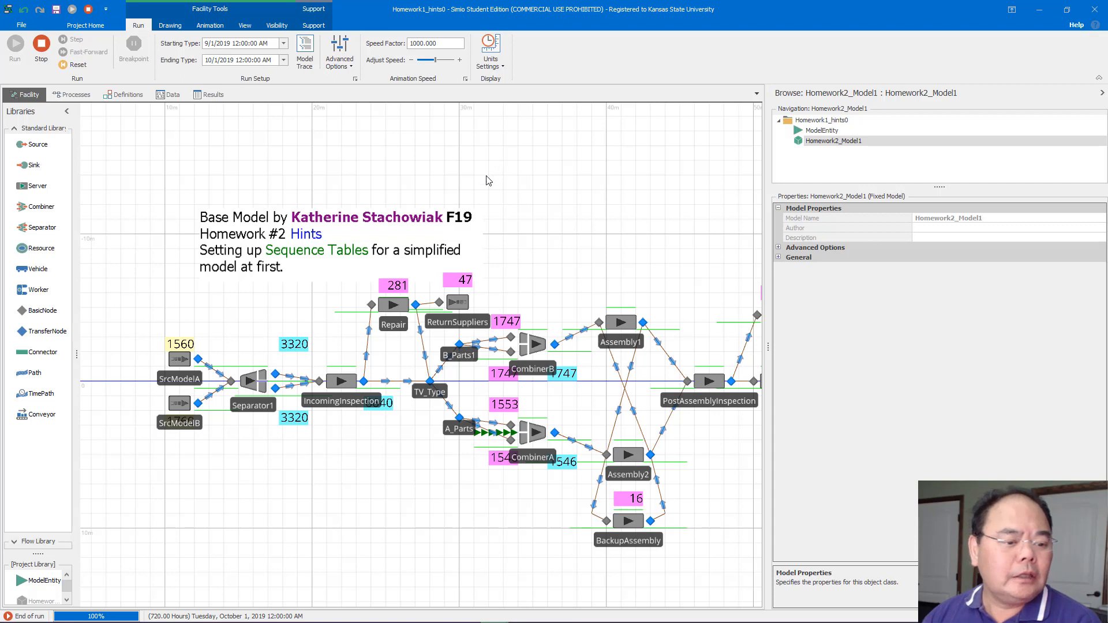
left_click_drag(529, 224, 439, 171)
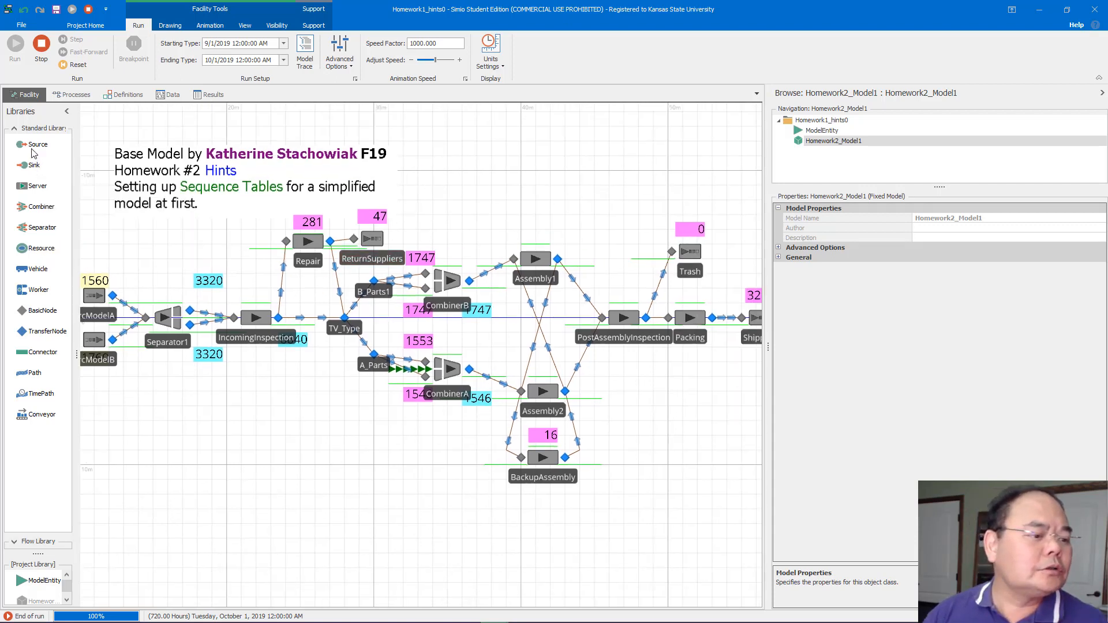
left_click(52, 190)
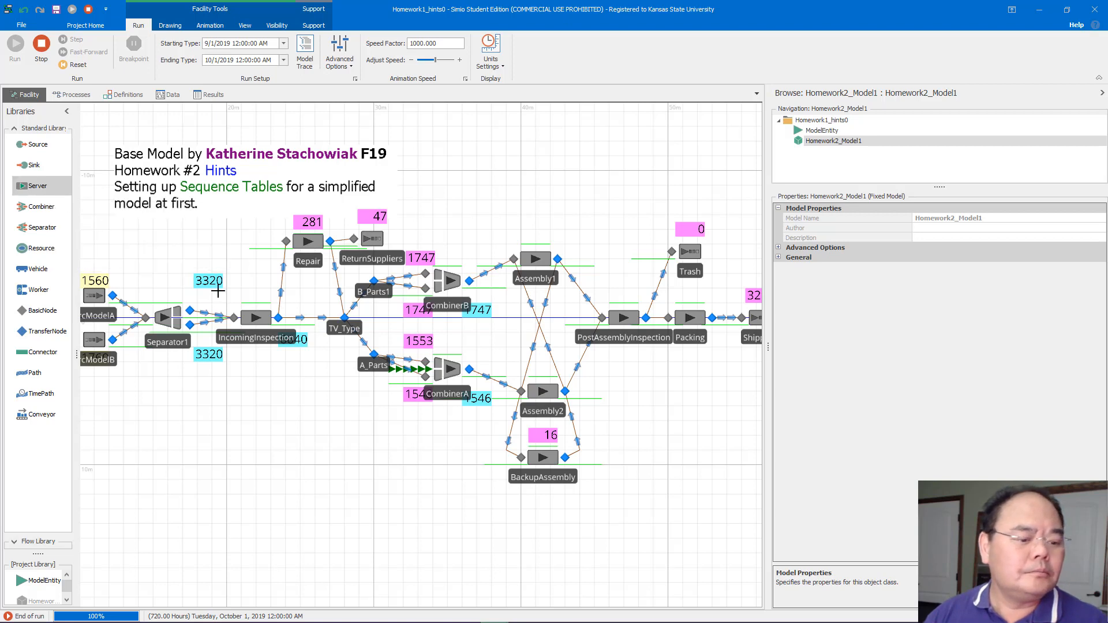
left_click(329, 413)
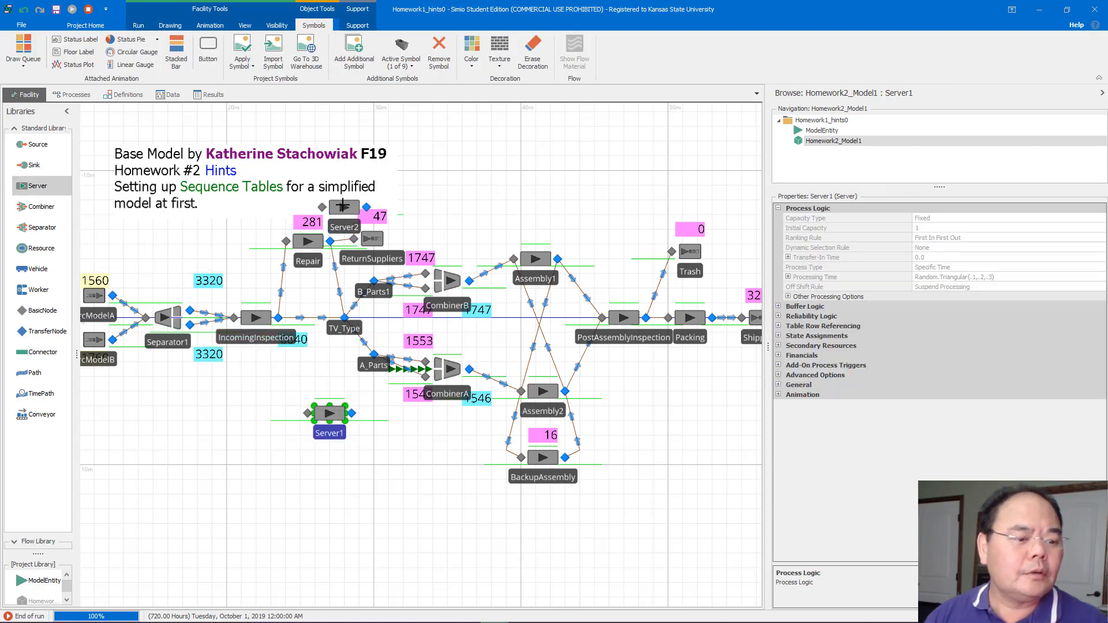
left_click(417, 179)
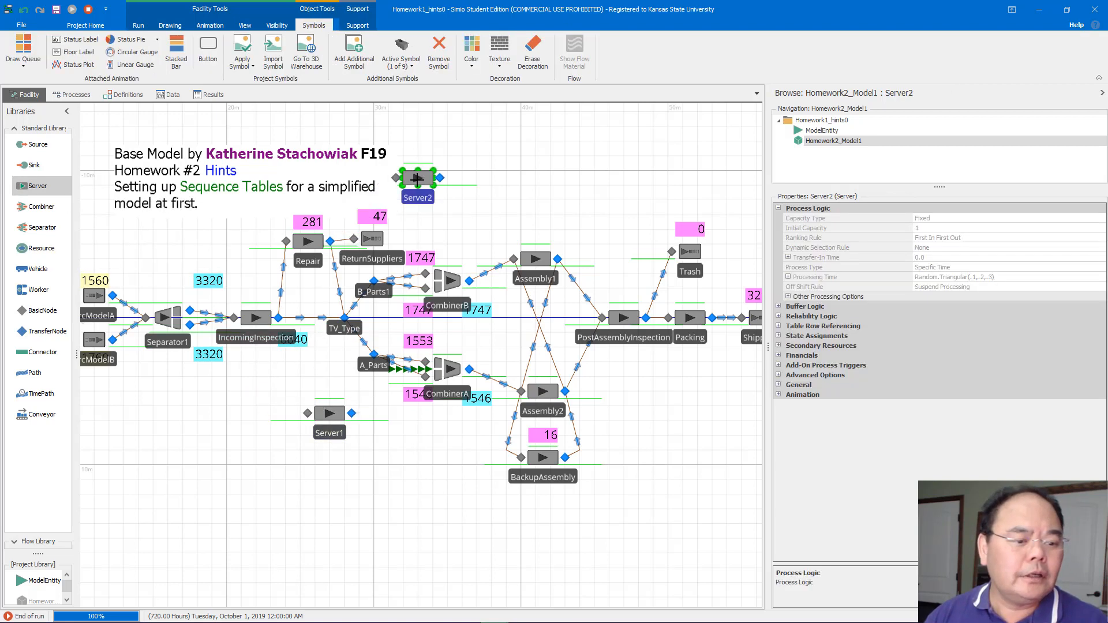
left_click(356, 383)
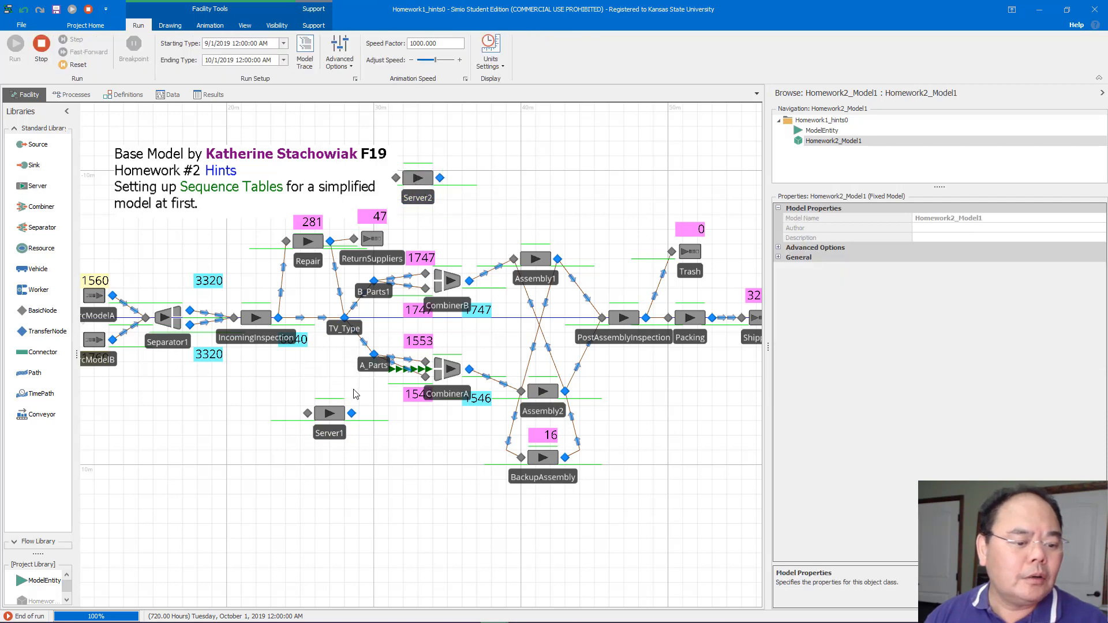
Rename the lower new server as Intallation
double_click(339, 435)
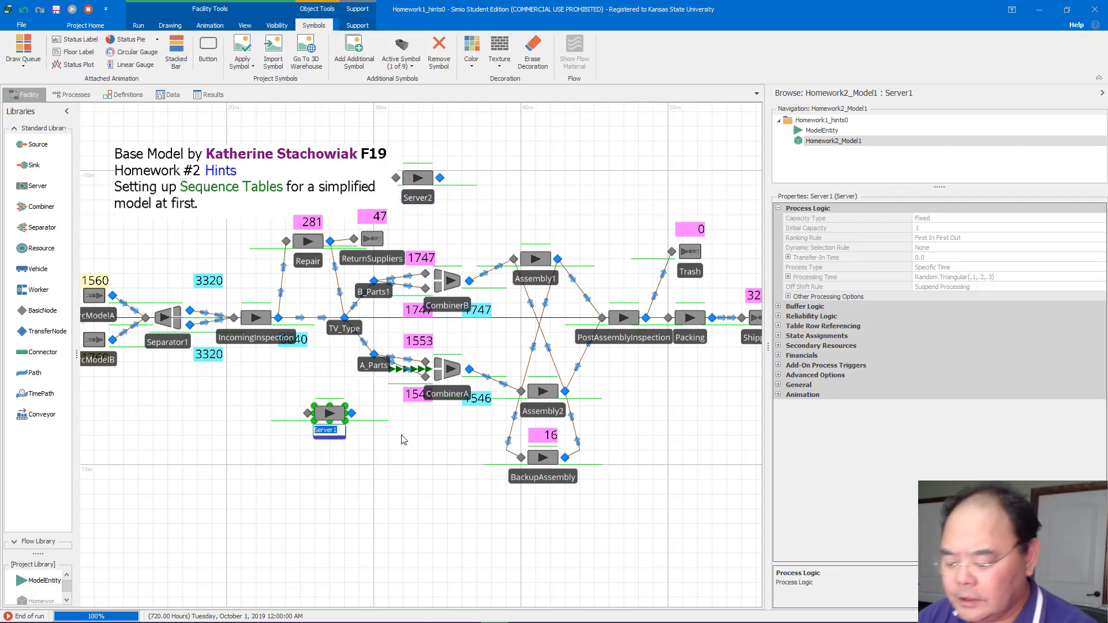
type("Int")
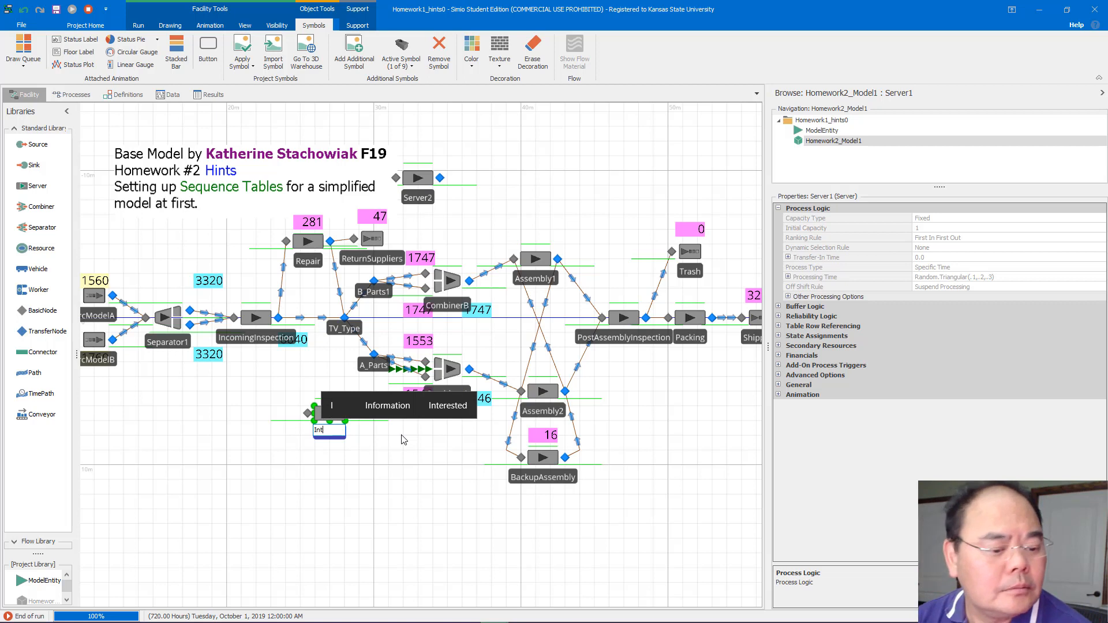
type("allation")
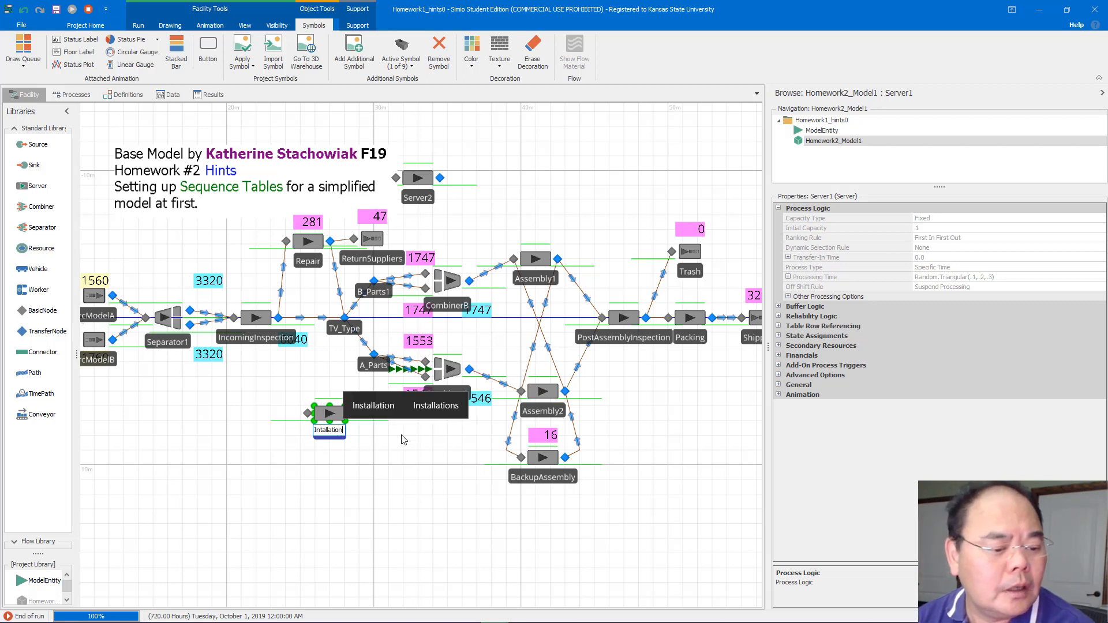
key("Return")
Rename the upper new server as Special
double_click(420, 199)
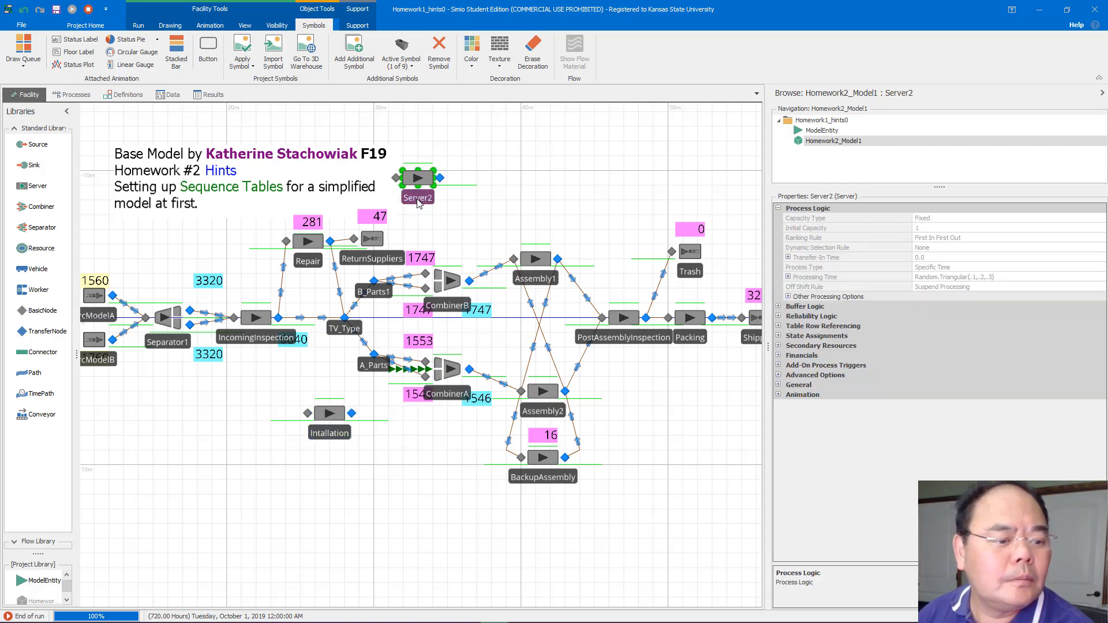
type("s")
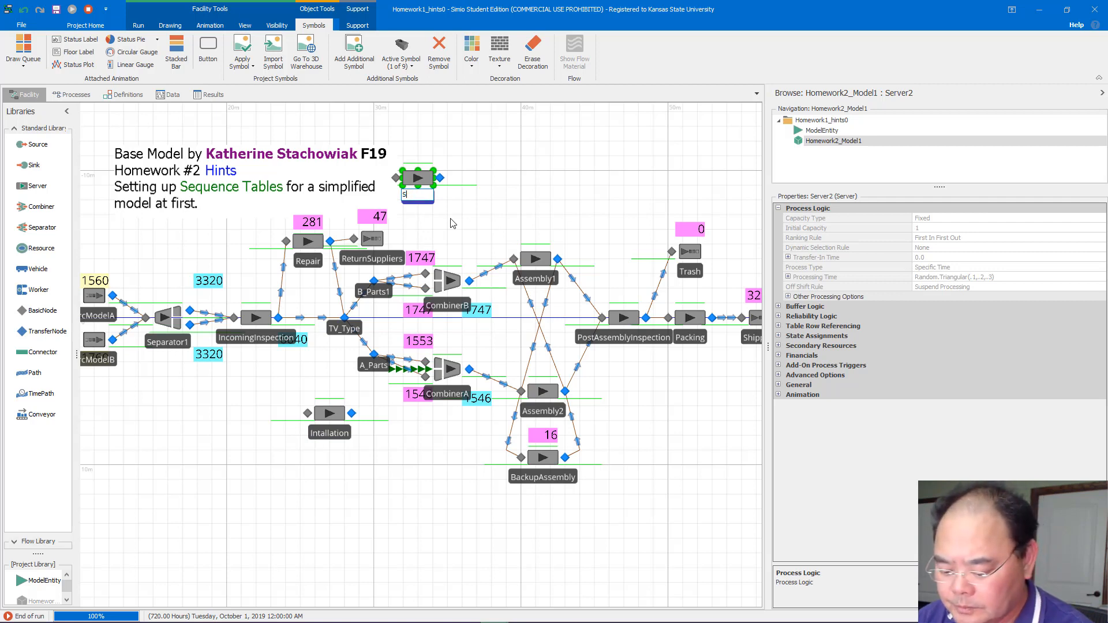
type("pecial")
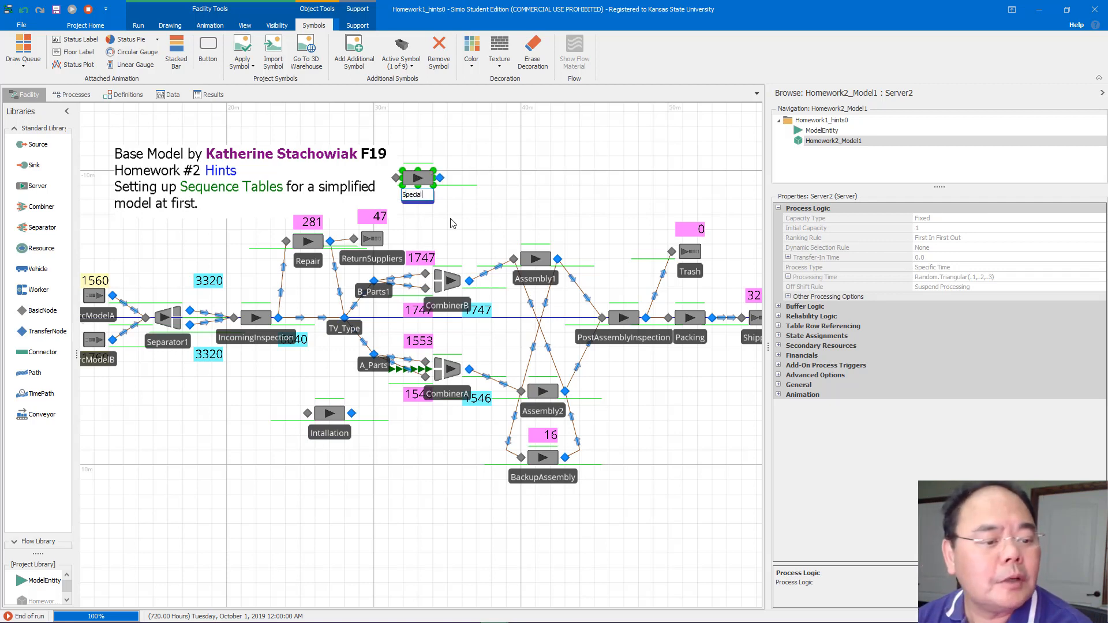
key("Return")
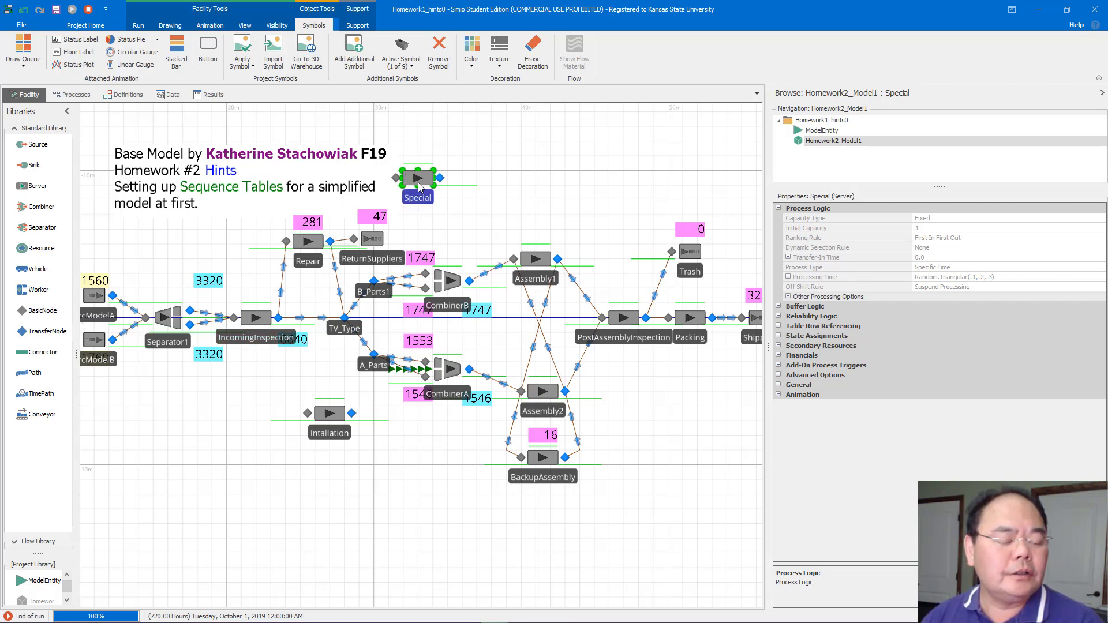
Move the Special server slightly lower above the ReturnSuppliers sink
left_click_drag(420, 183, 421, 198)
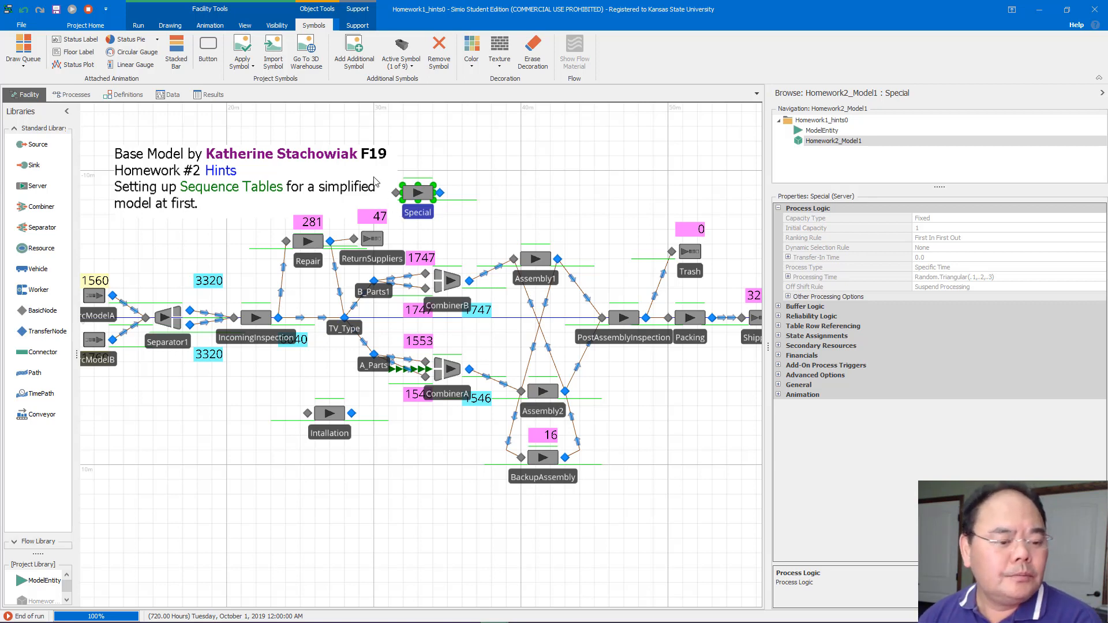
left_click_drag(199, 249, 319, 254)
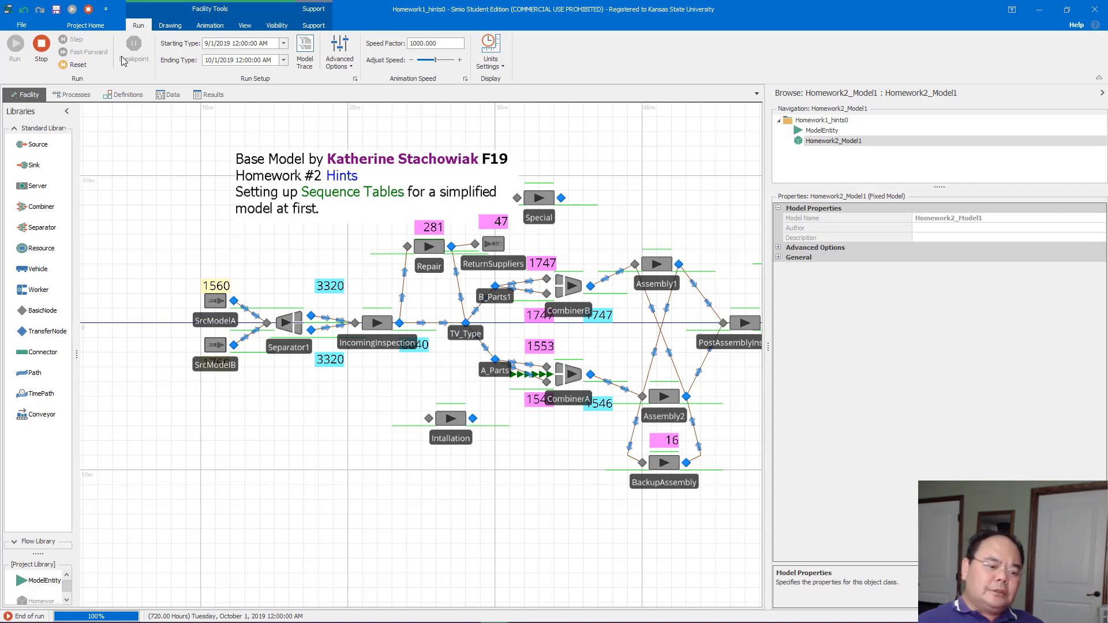
left_click(288, 324)
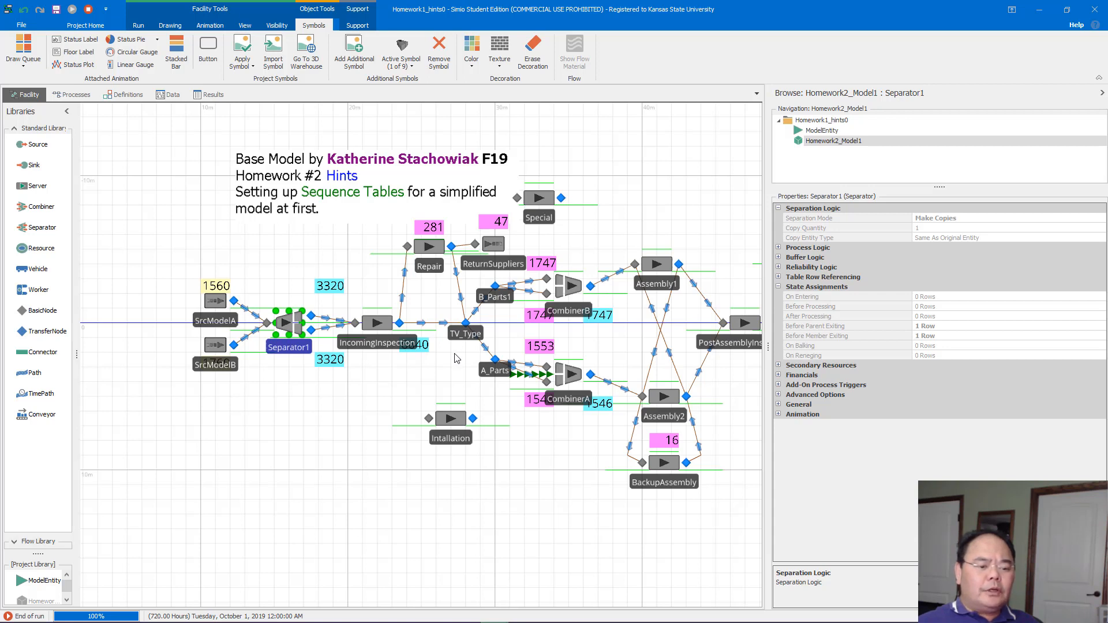
left_click(460, 419)
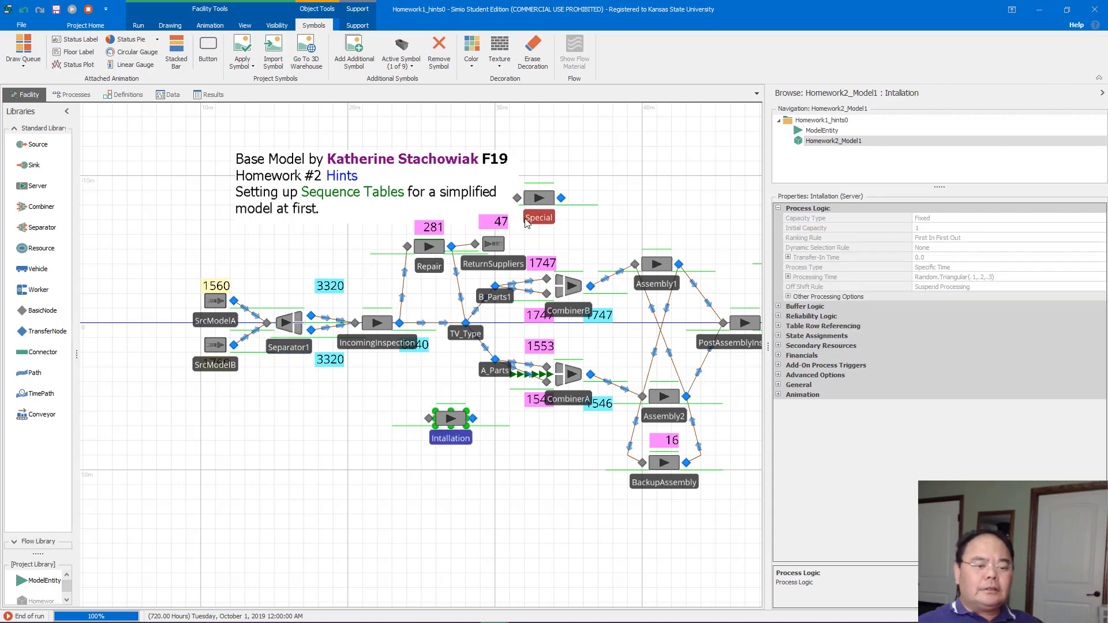